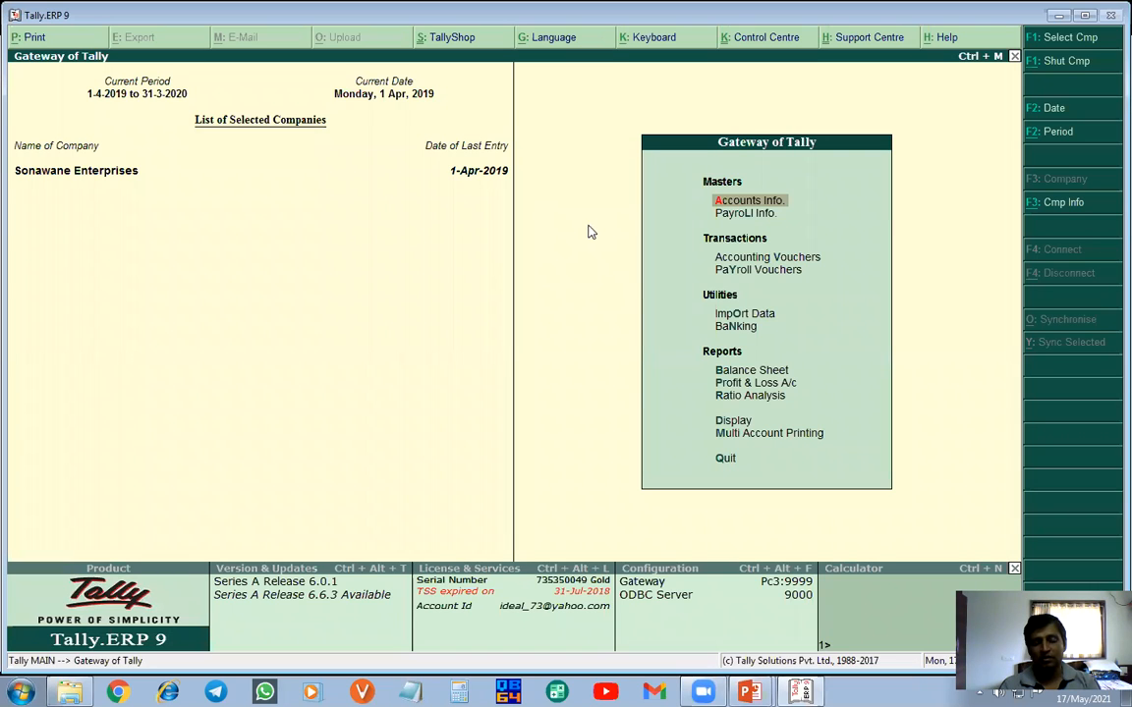
- Read the company name, address and financial year of Problem No.12 in the PowerPoint slideshow, and return to Tally.ERP 9
key("alt+Tab")
left_click(561, 327)
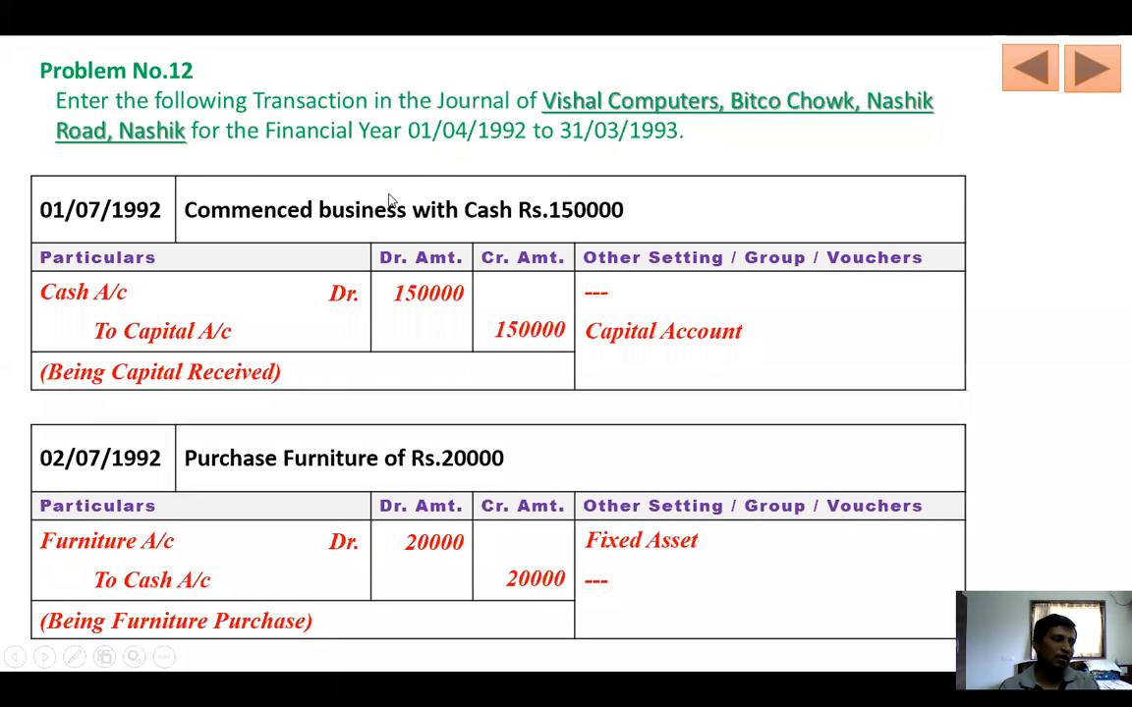
key("alt+Tab")
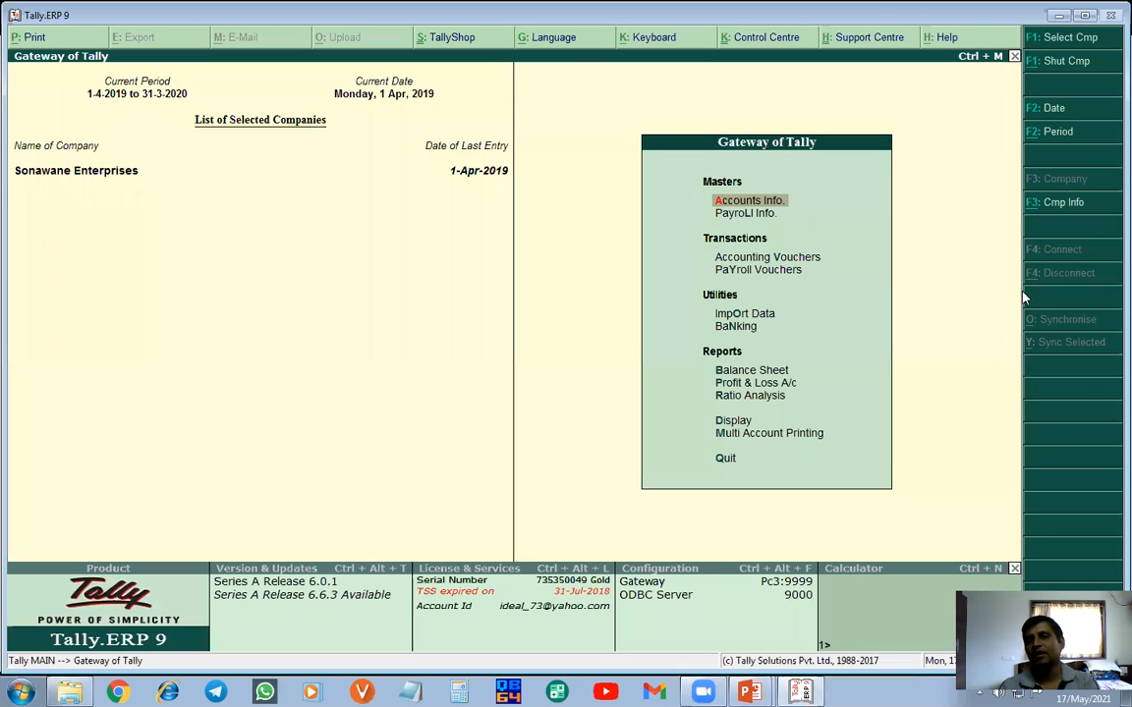
- Shut the currently open company and start creating a new company
left_click(1071, 63)
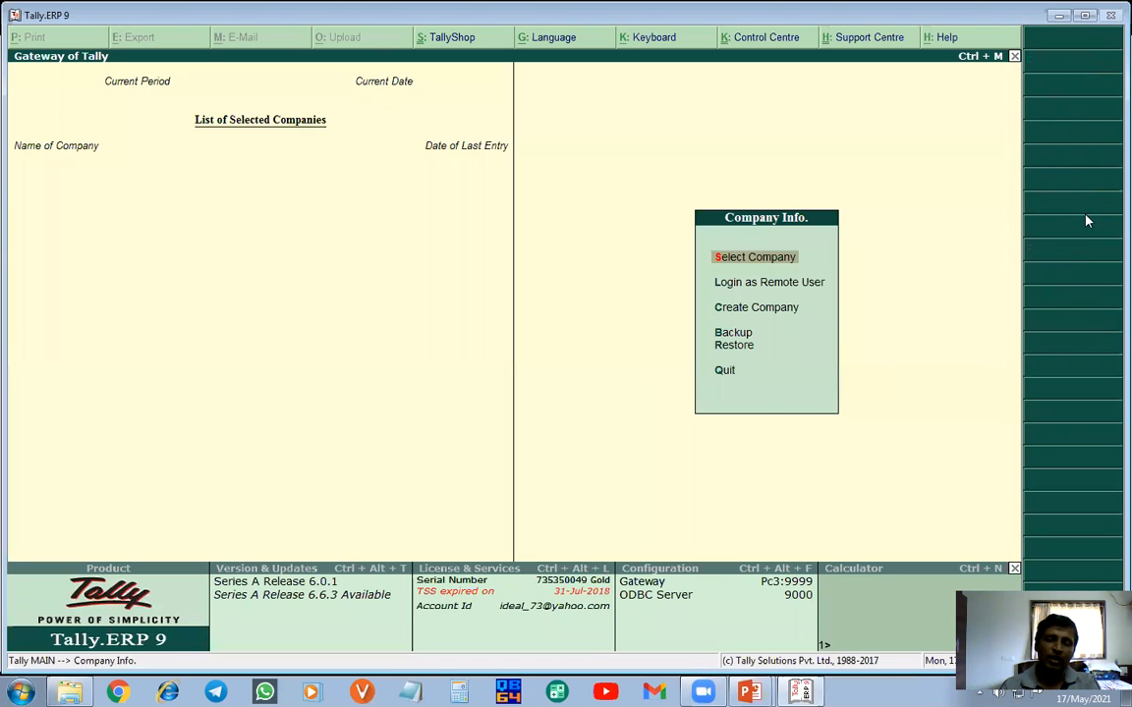
left_click(738, 310)
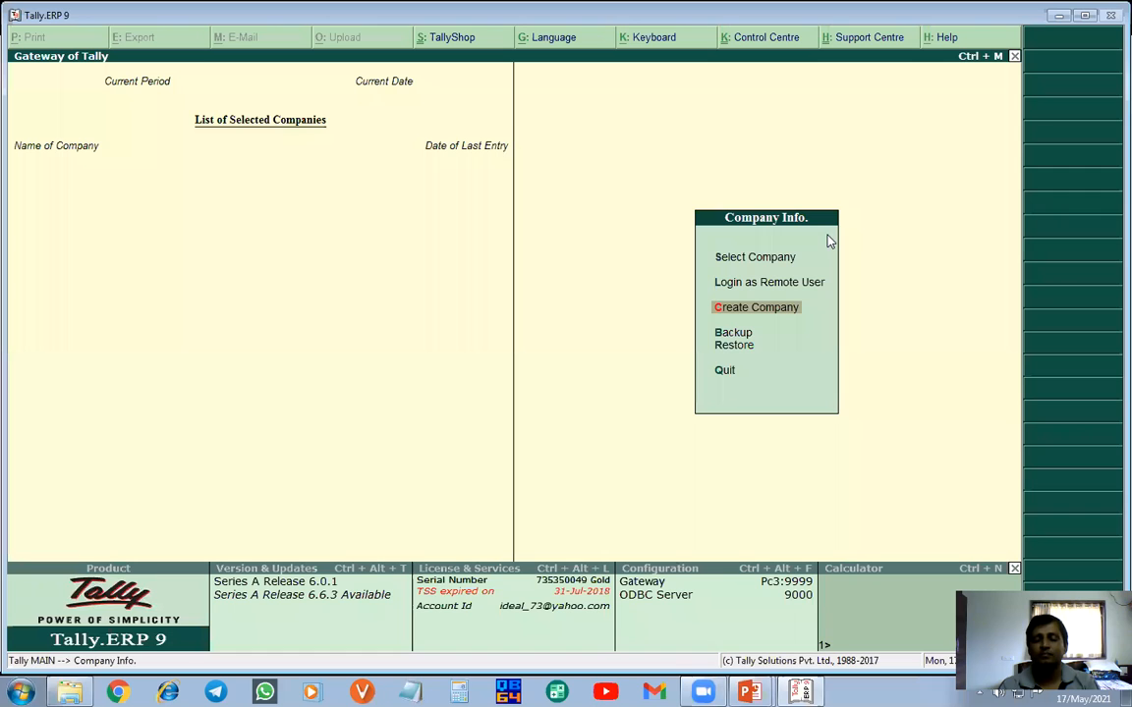
key("Return")
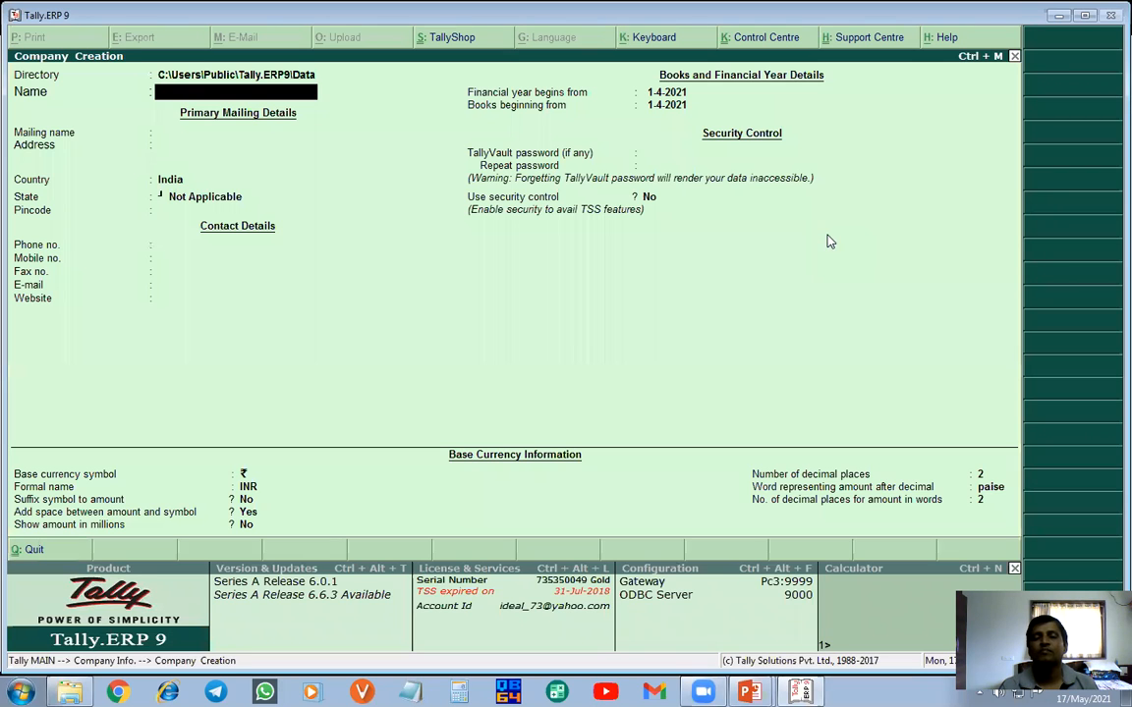
- Name the new company Vishal Computers and keep the same mailing name
type("Vishal Computer")
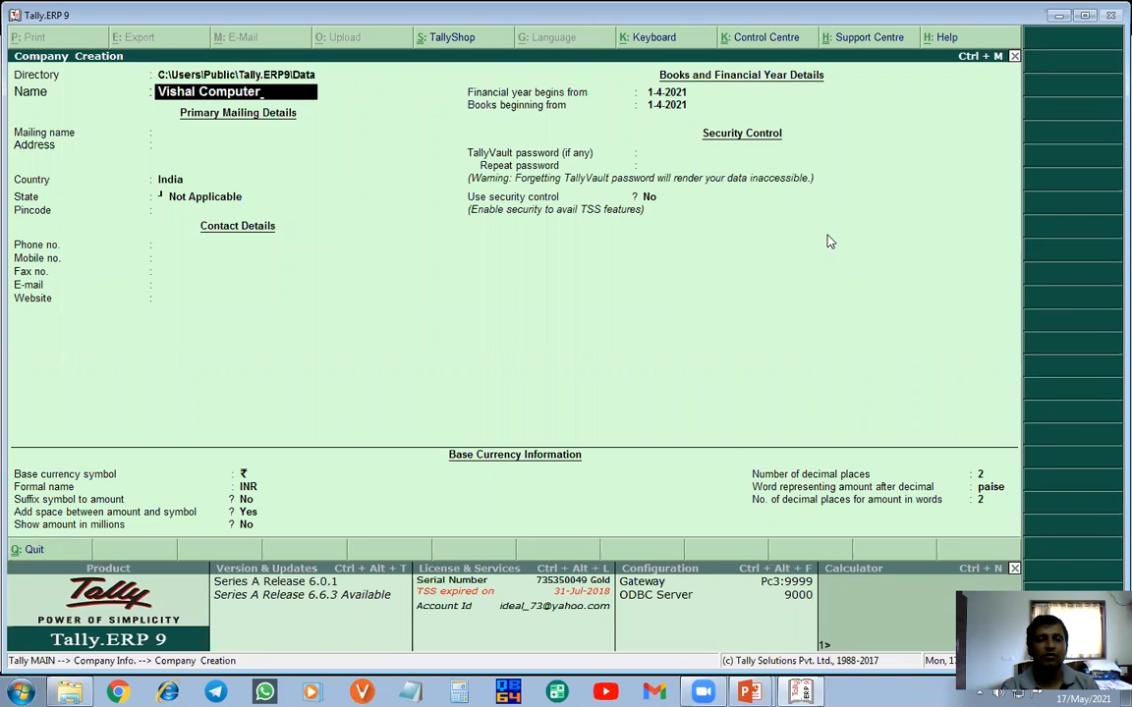
type("s")
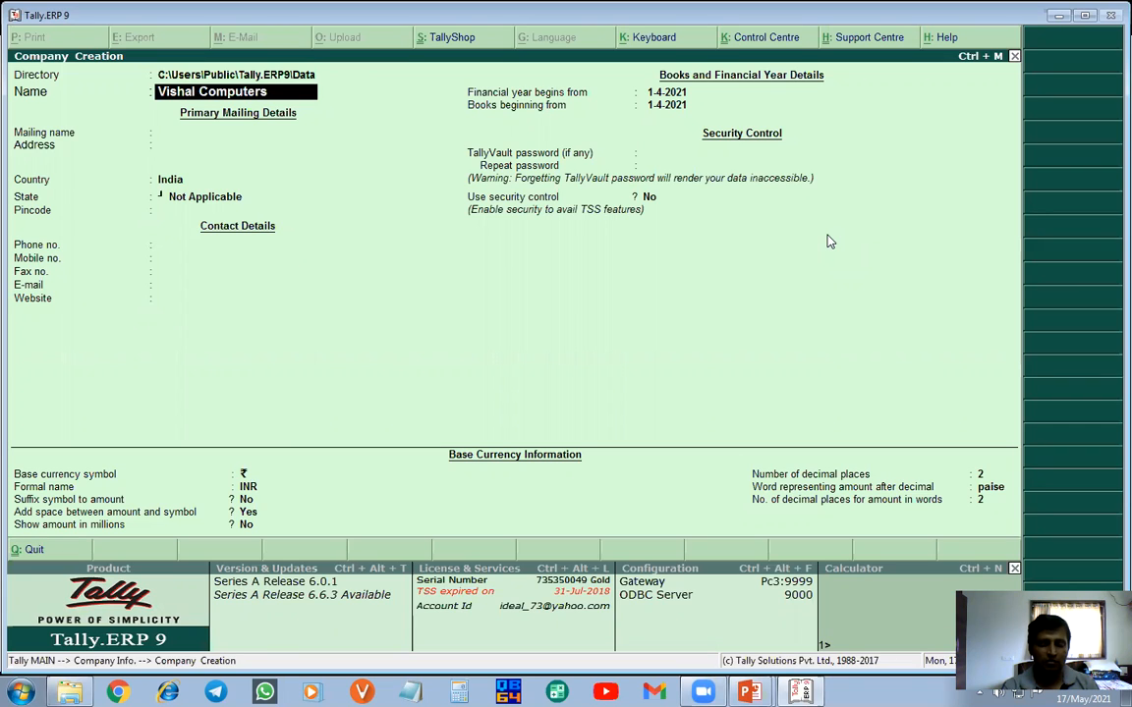
key("Return")
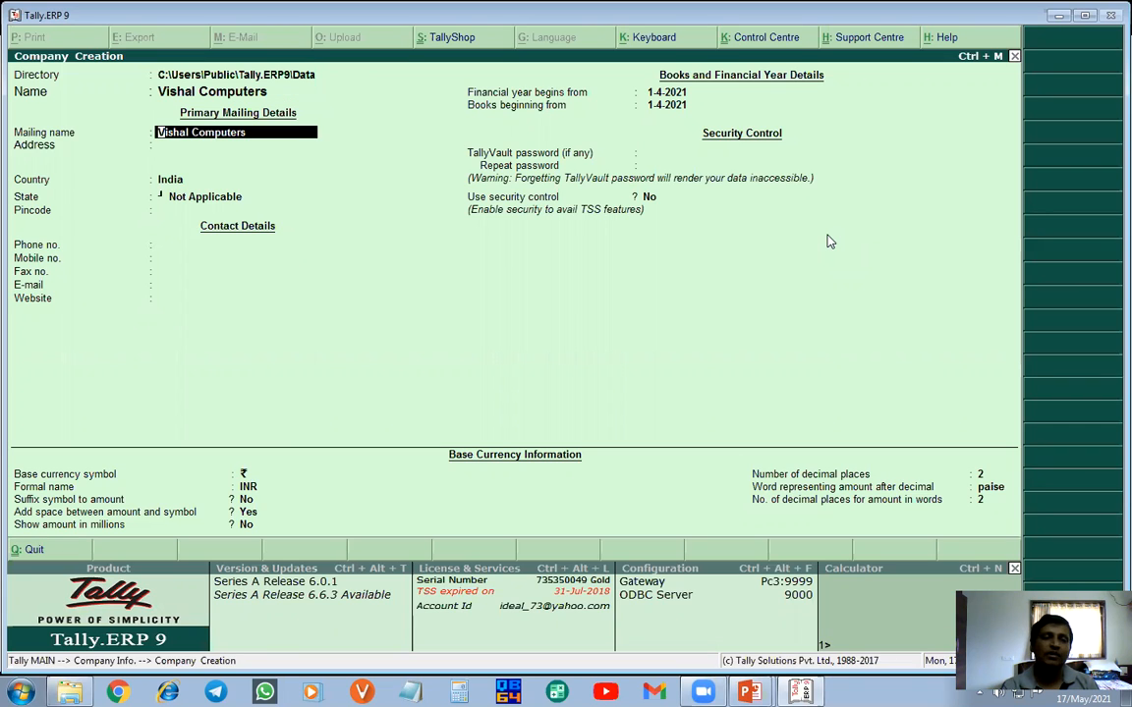
key("Return")
- Enter the company's three-line postal address from the problem
type("Bitco Chouck")
key("BackSpace")
key("BackSpace")
key("BackSpace")
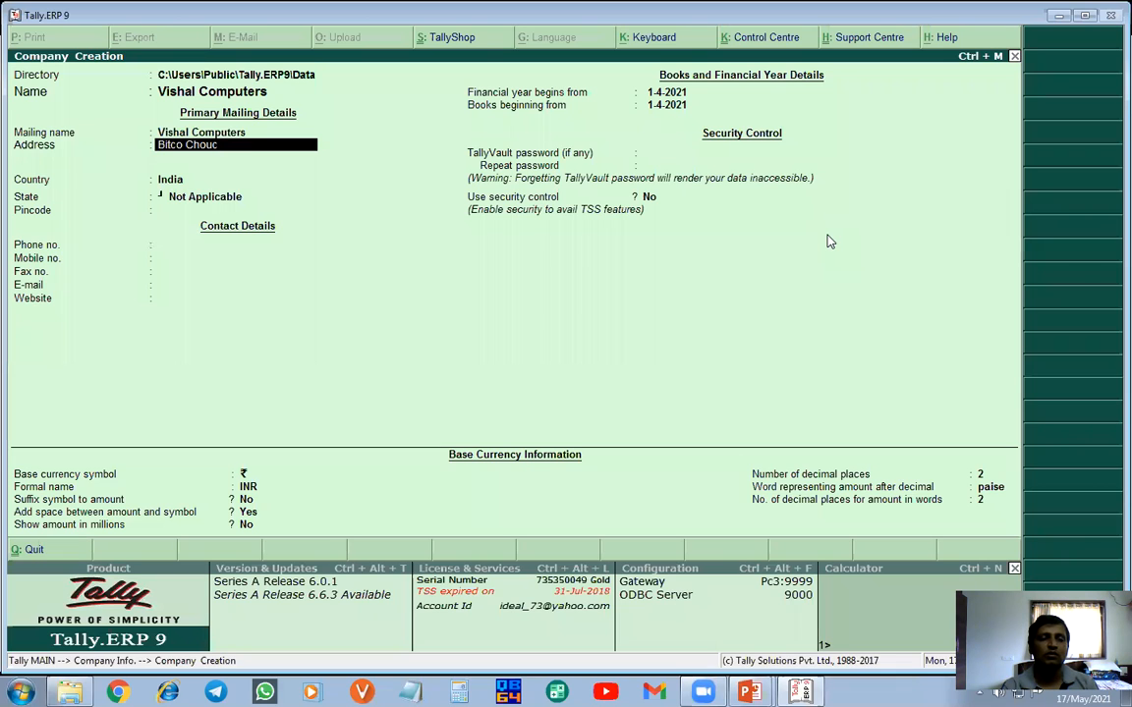
key("BackSpace")
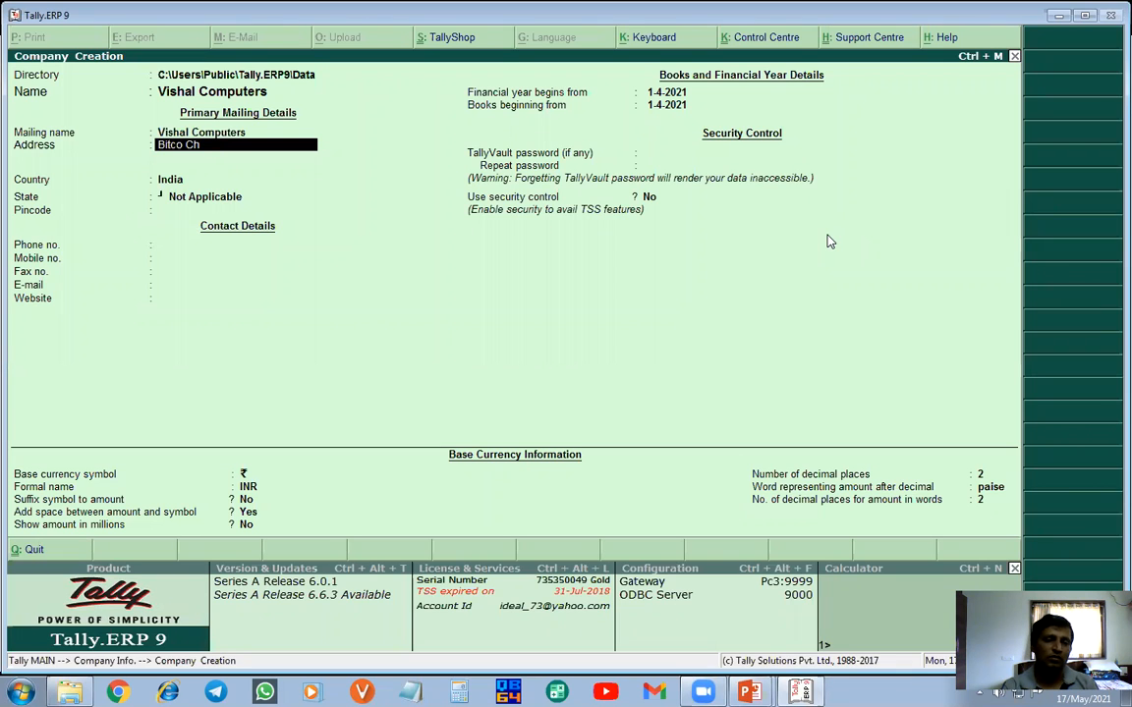
type("ouk")
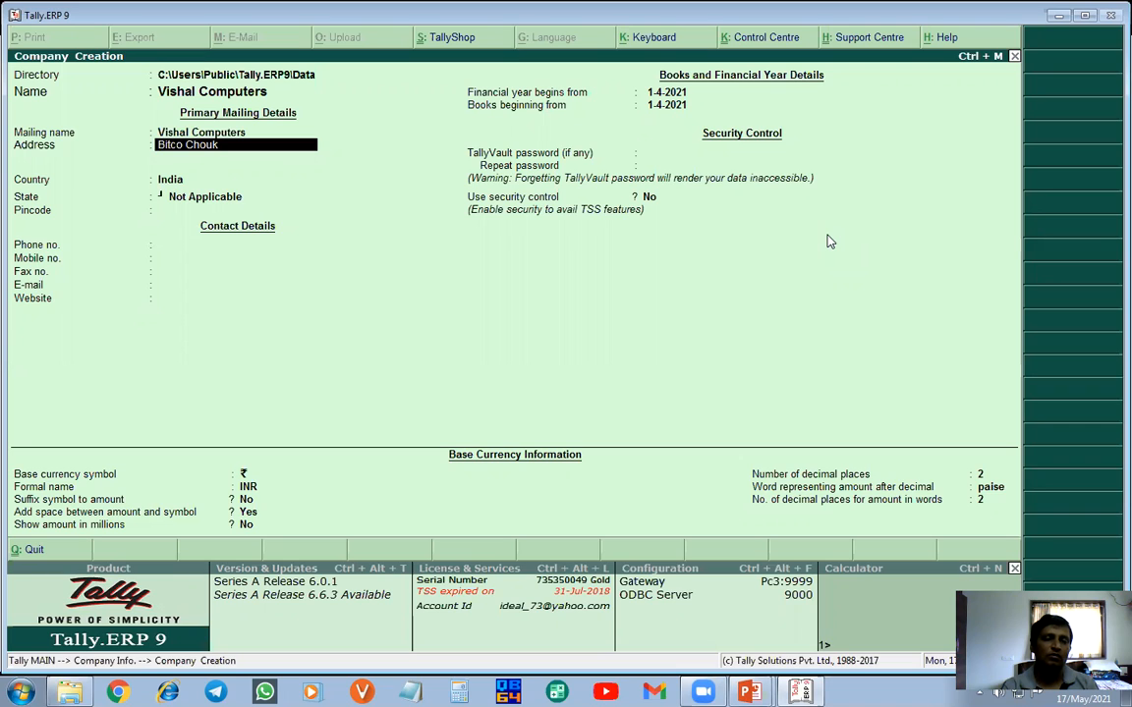
key("Return")
type("N")
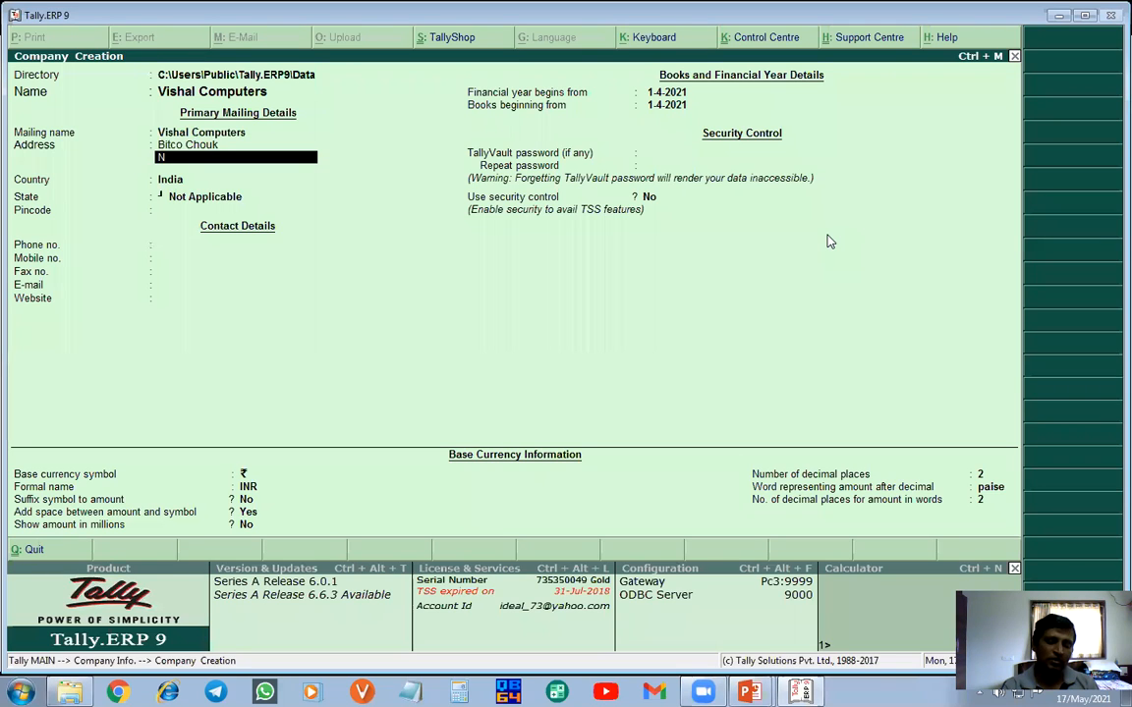
type("ashik Road")
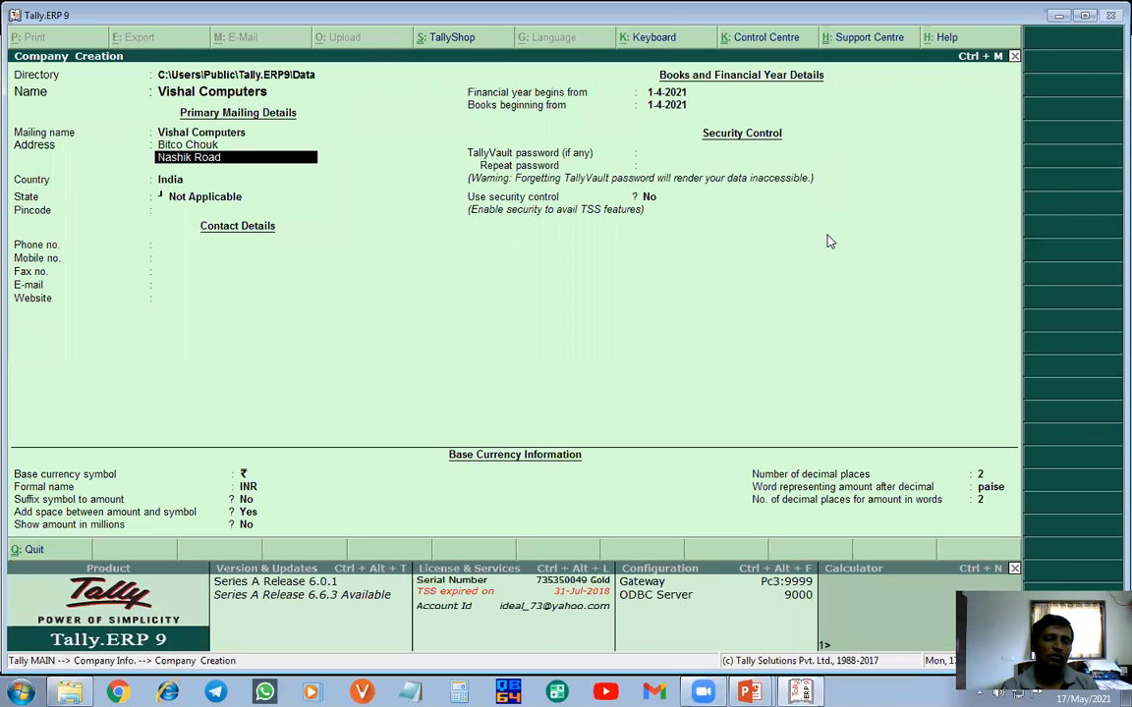
key("Return")
type("Nashik")
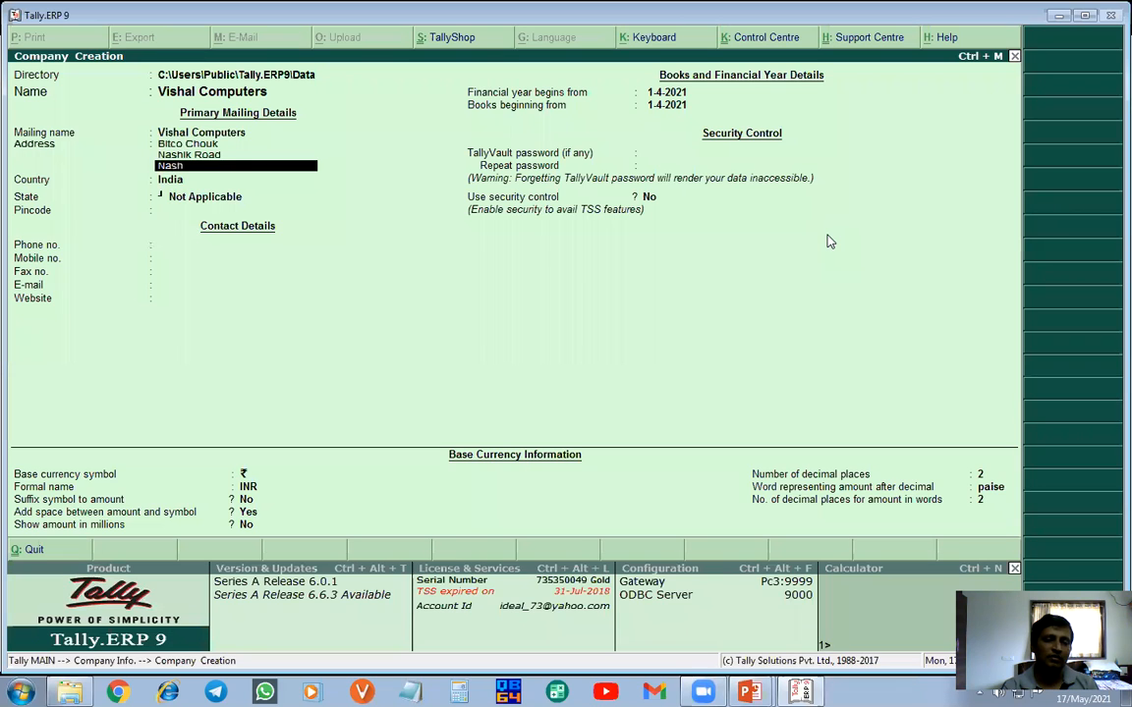
key("Return")
key("Return")
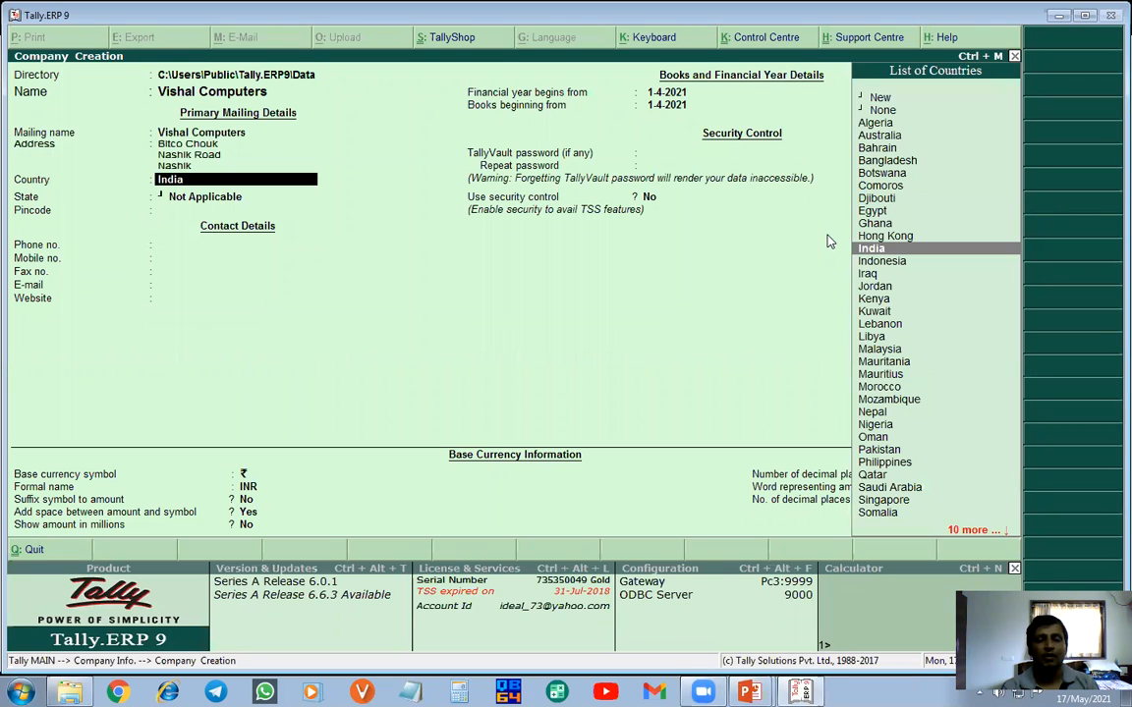
- Keep India as the country, choose Maharashtra as the state and enter the company's postal pincode
key("Return")
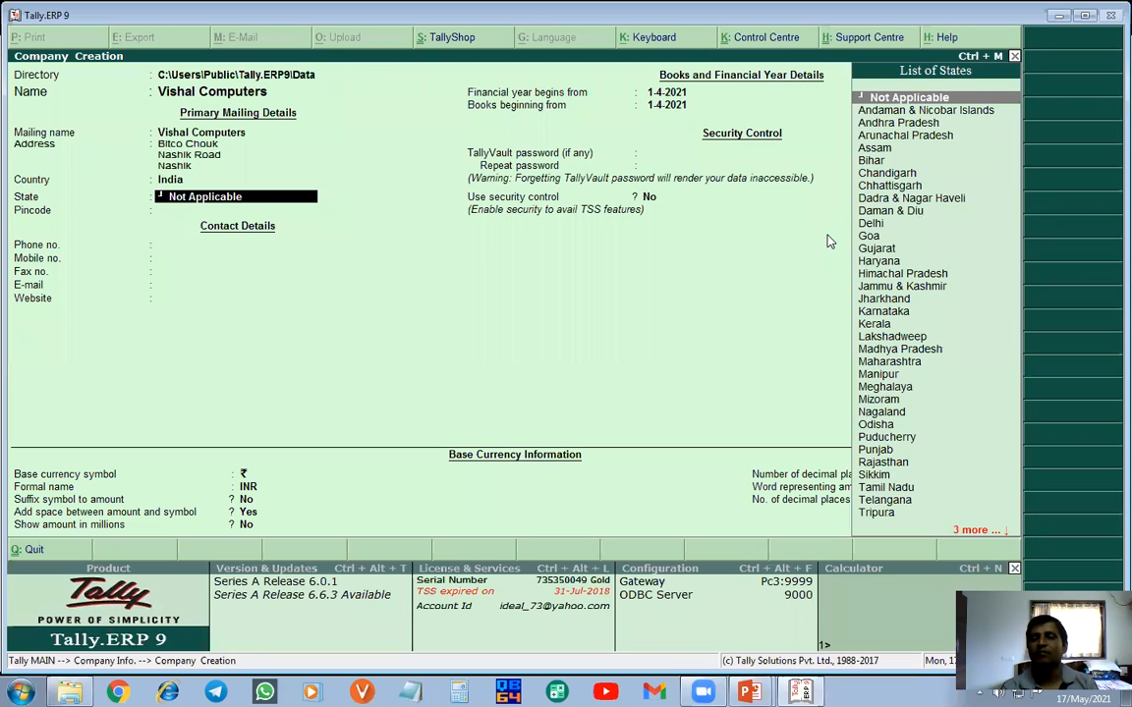
type("M")
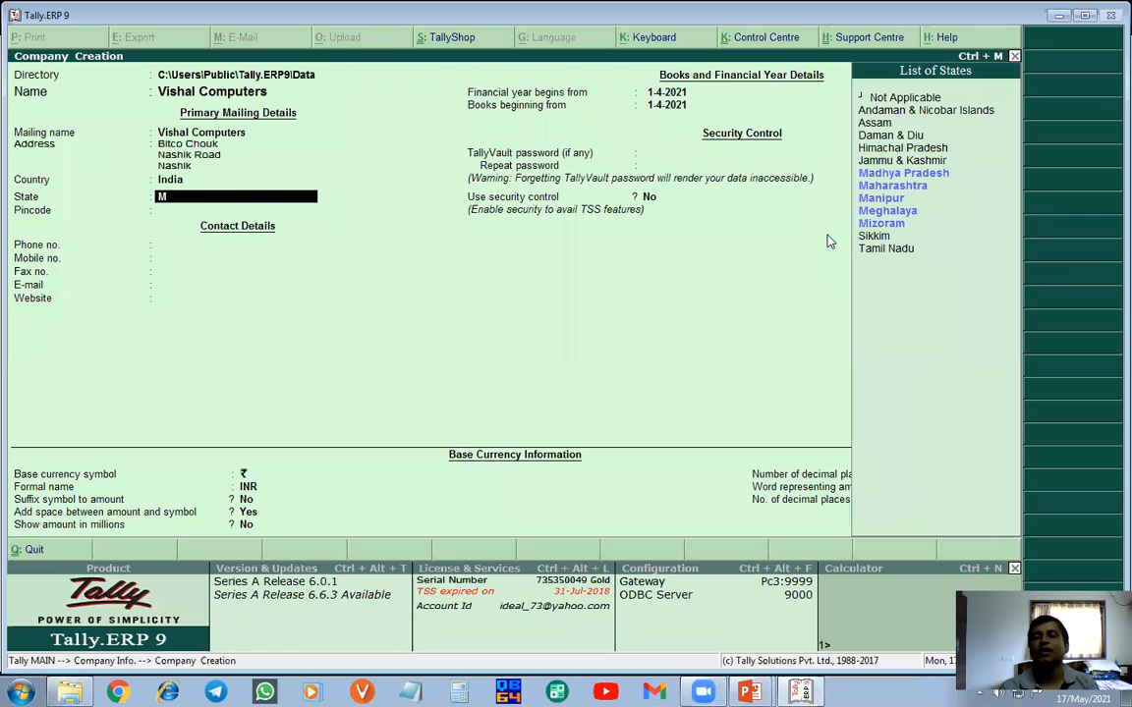
left_click(917, 186)
key("Return")
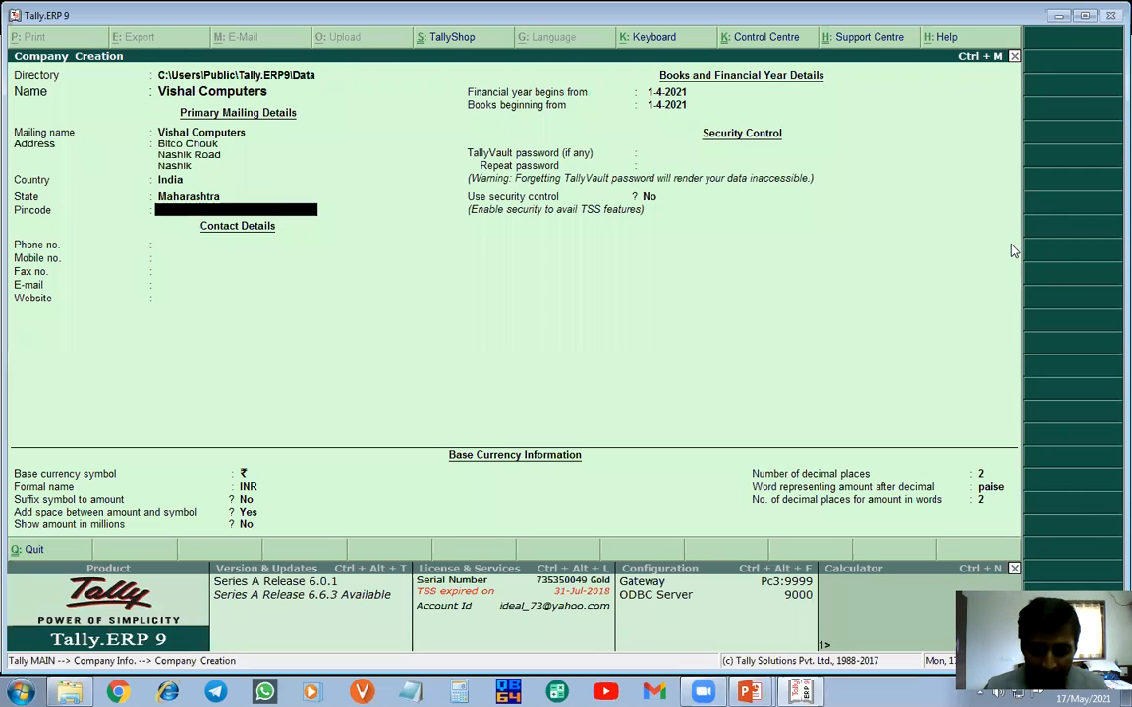
type("422101")
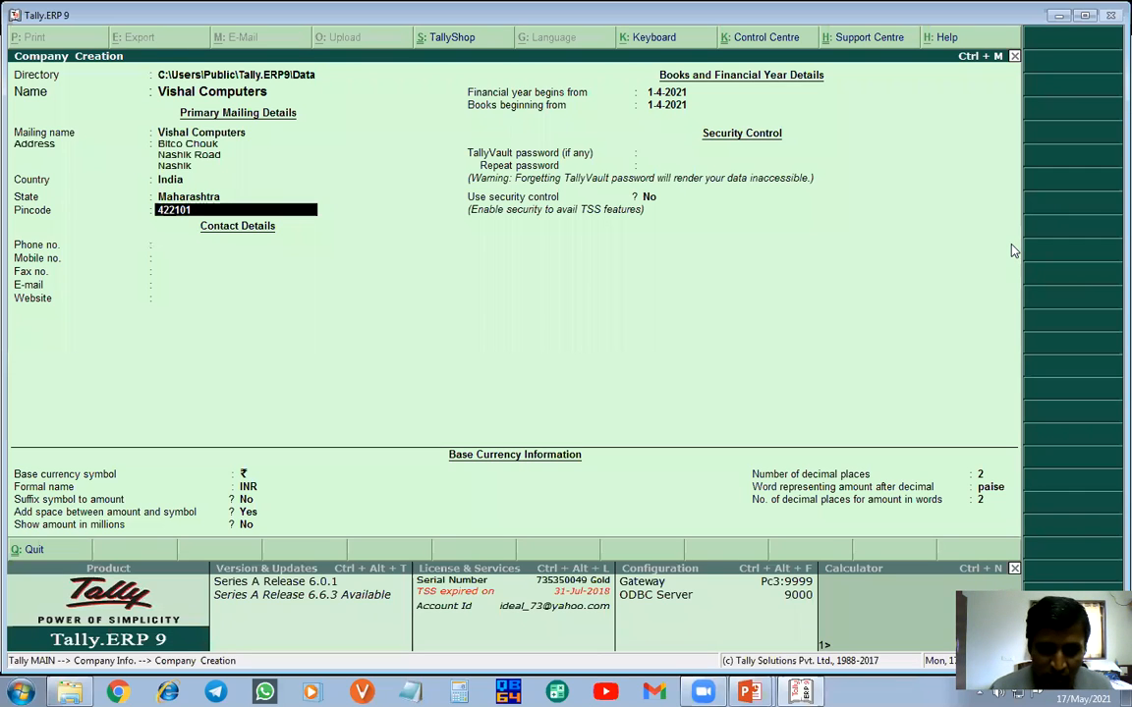
key("Return")
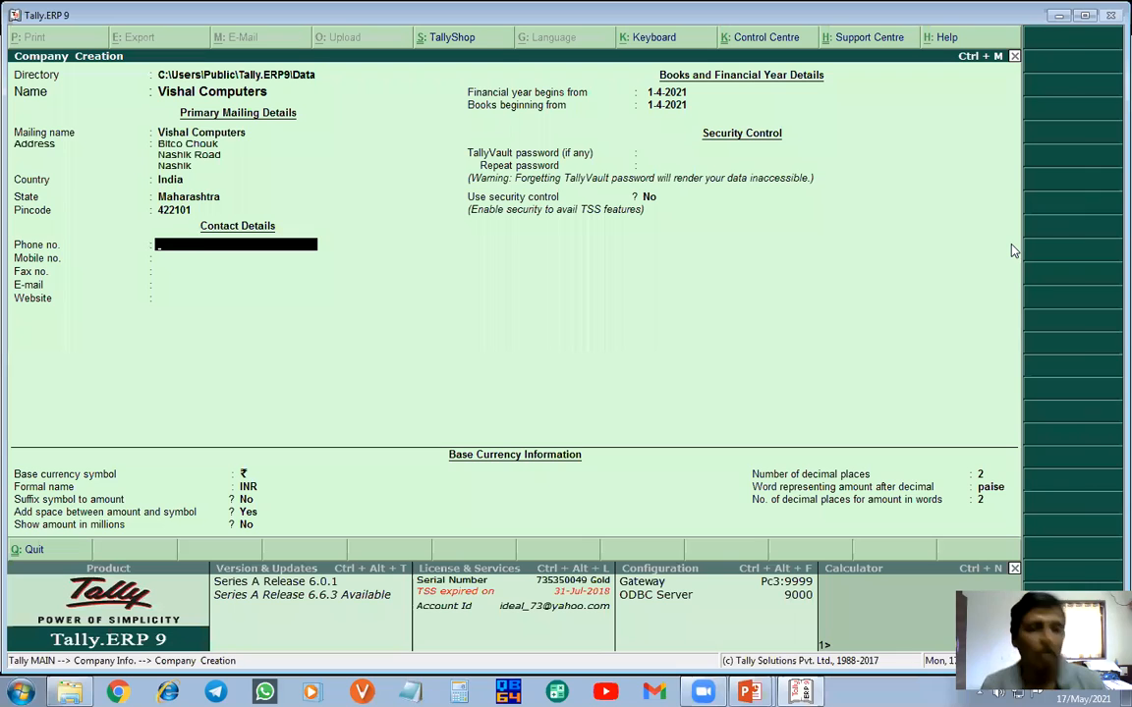
- Leave the company's phone, mobile, fax, e-mail and website details blank
key("Return")
key("Return")
key("Return")
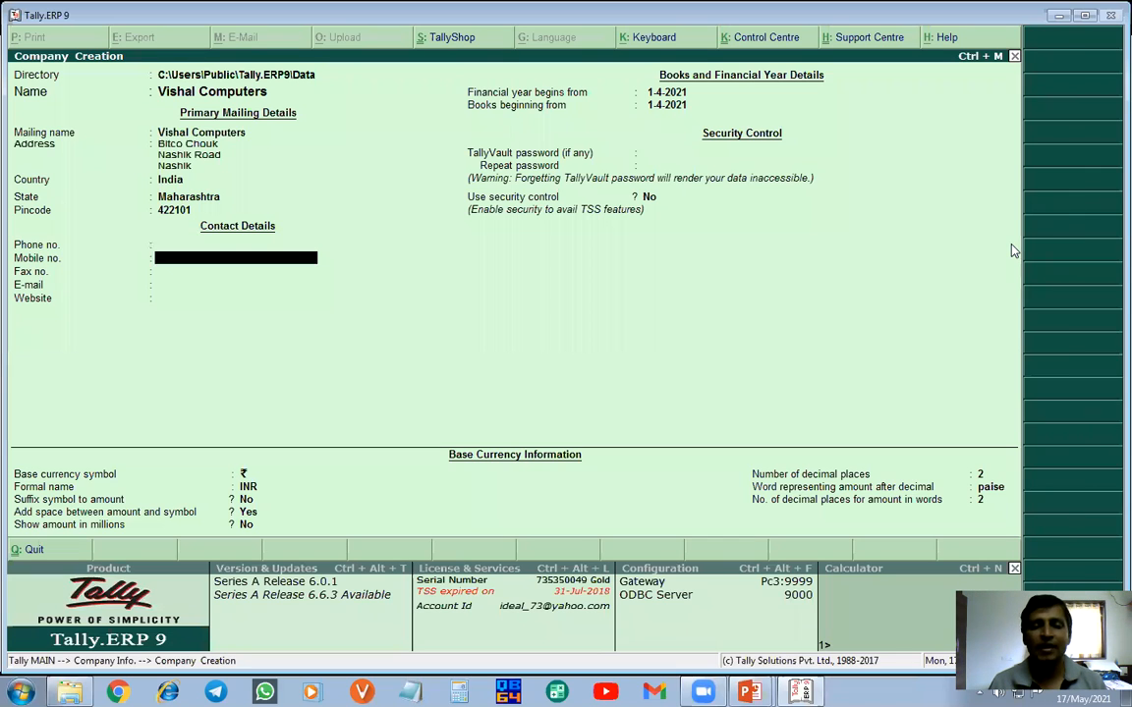
key("Return")
key("Return")
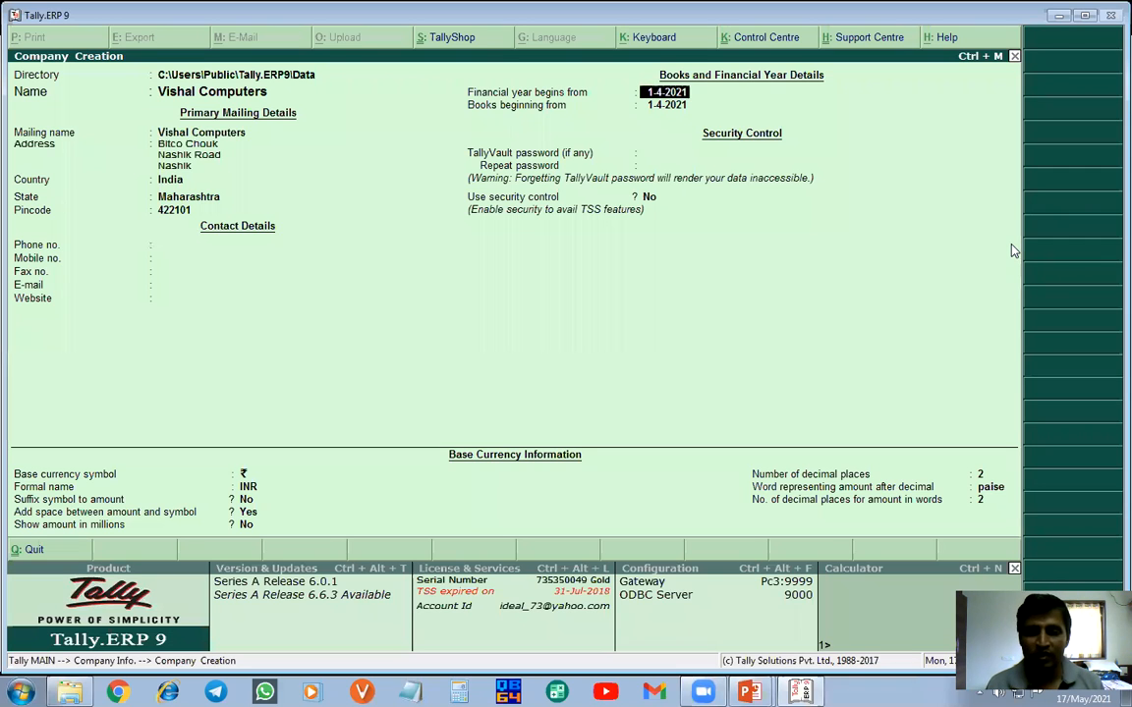
- Check the financial year on the PowerPoint slide, and set both the financial year start and the books beginning date to 1-4-1992 in Tally.ERP 9
key("alt+Tab")
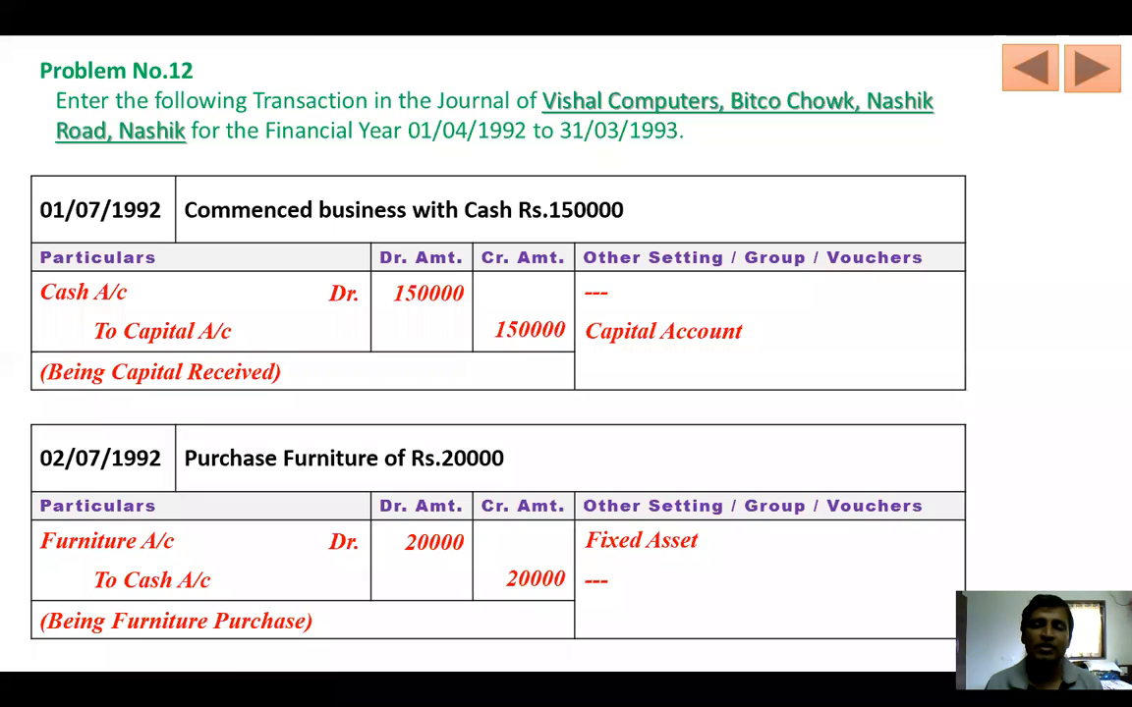
key("alt+Tab")
type("1/4/92")
key("Return")
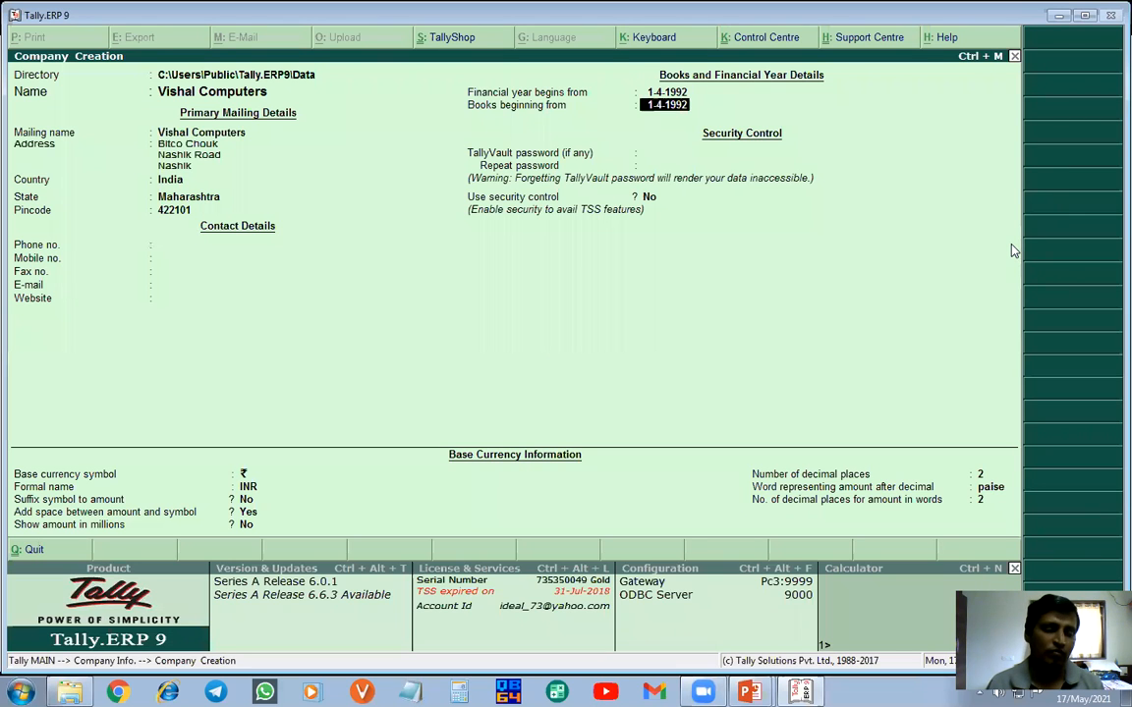
key("Return")
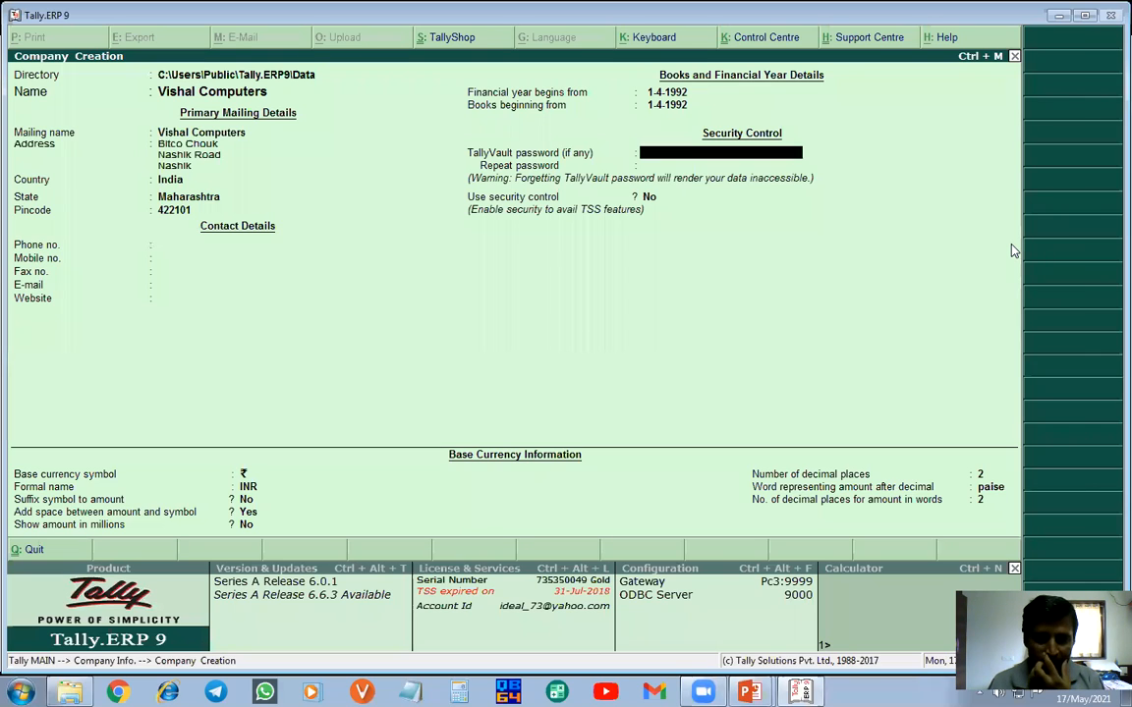
- Keep the TallyVault password blank, security control at No and the default base currency settings, and accept the company creation
key("Return")
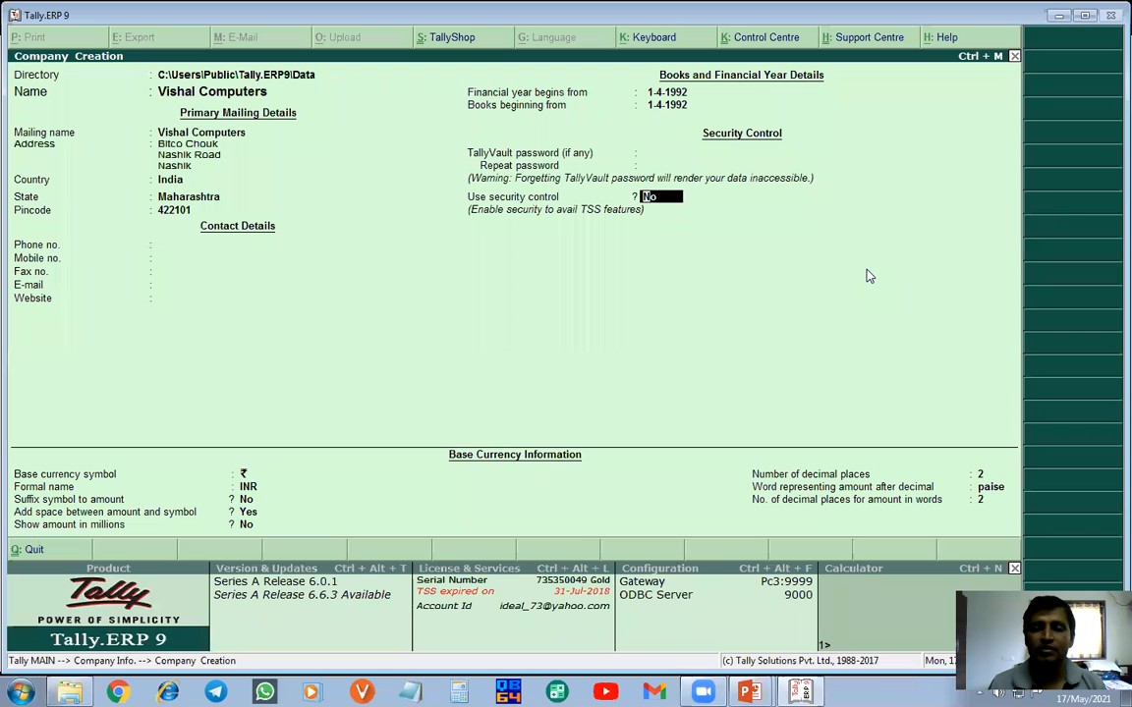
key("Return")
key("Return")
key("Return")
key("Return")
key("Return")
key("Return")
key("Return")
key("Return")
key("Return")
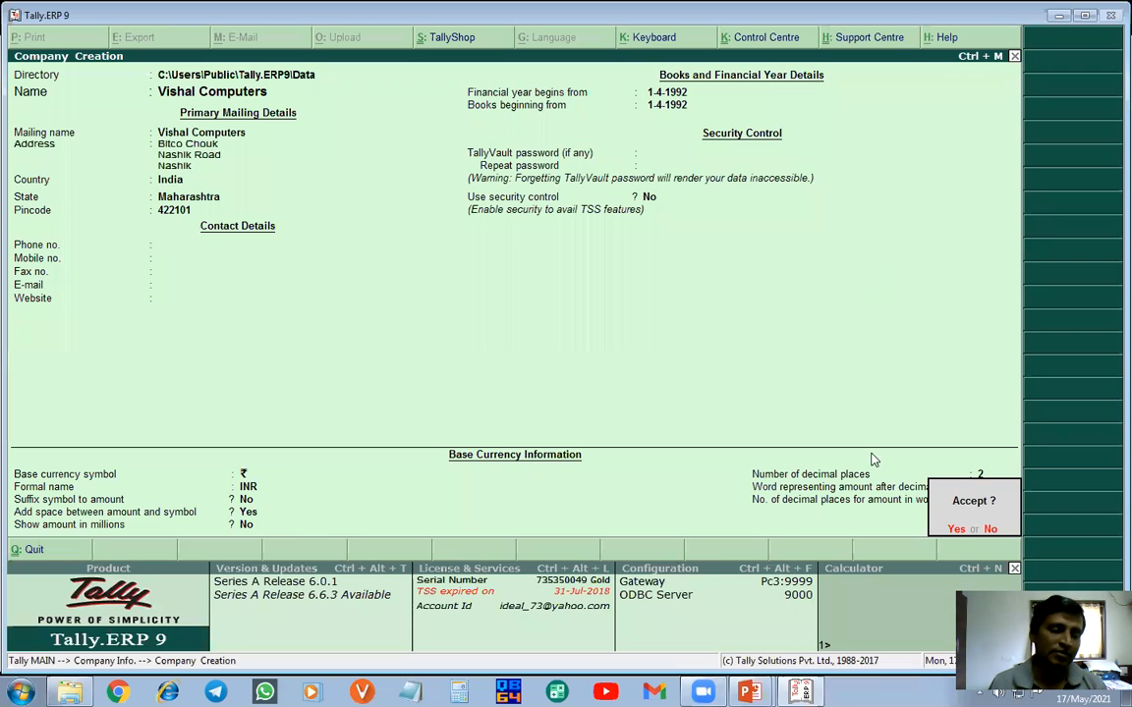
left_click(958, 529)
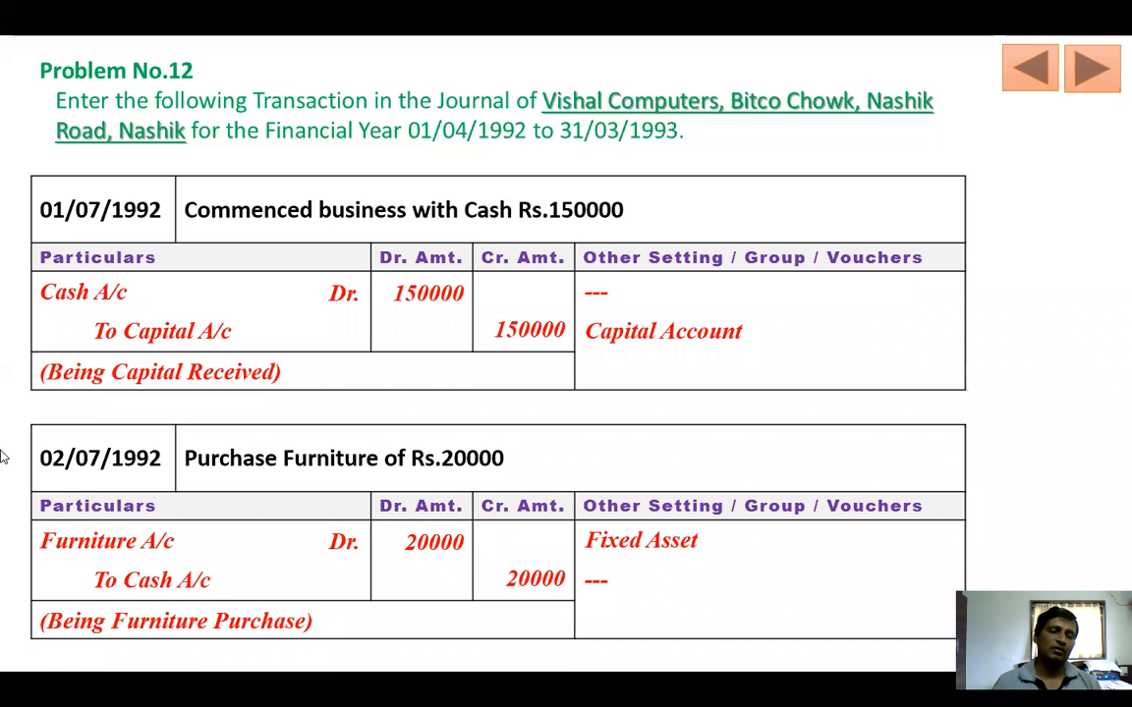
- Switch to Tally.ERP 9 and set Maintain accounts only to Yes in the accounting features of Vishal Computers
key("alt+Tab")
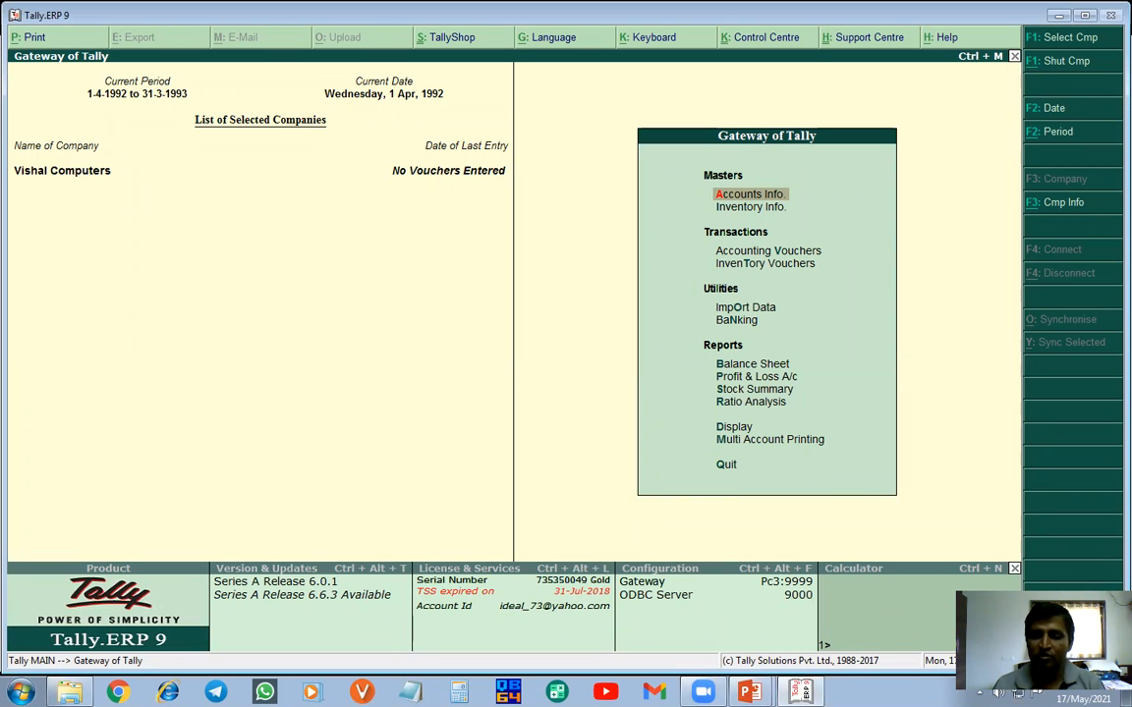
key("F11")
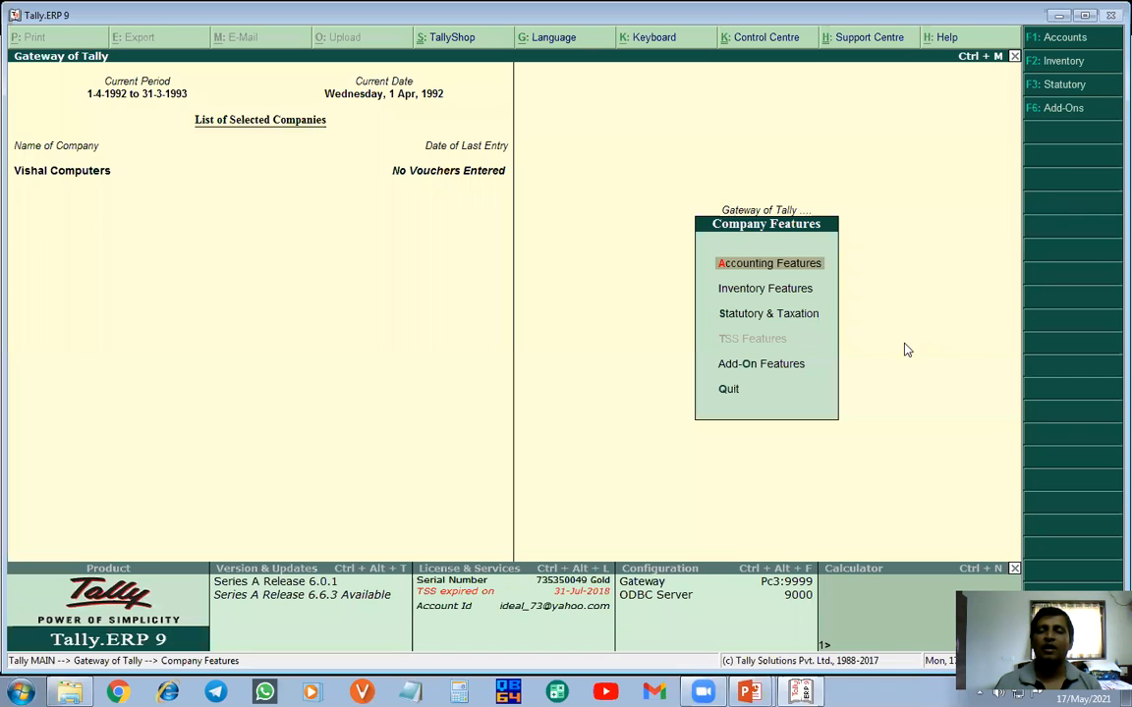
left_click(803, 266)
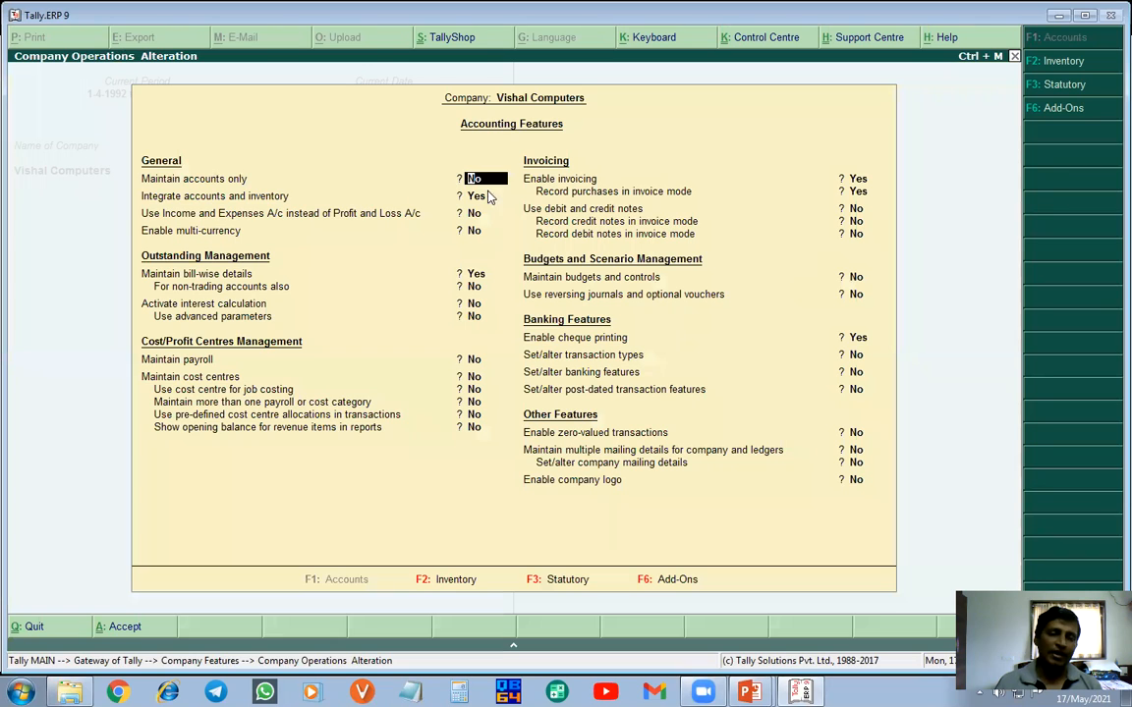
type("y")
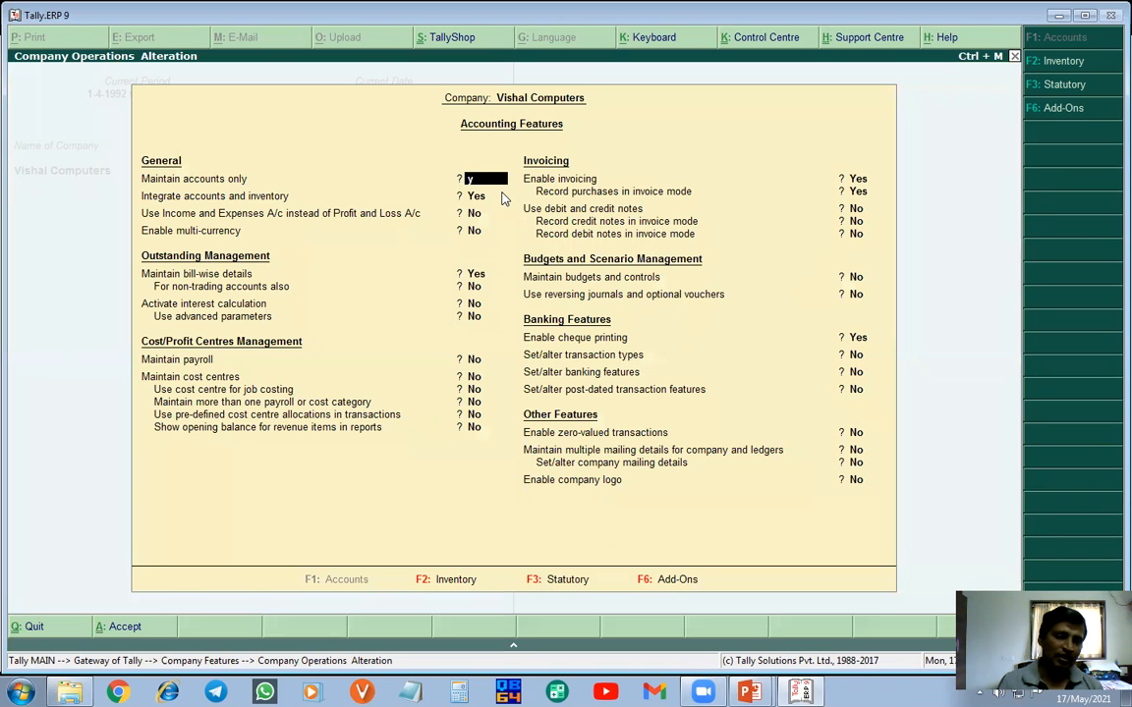
key("Return")
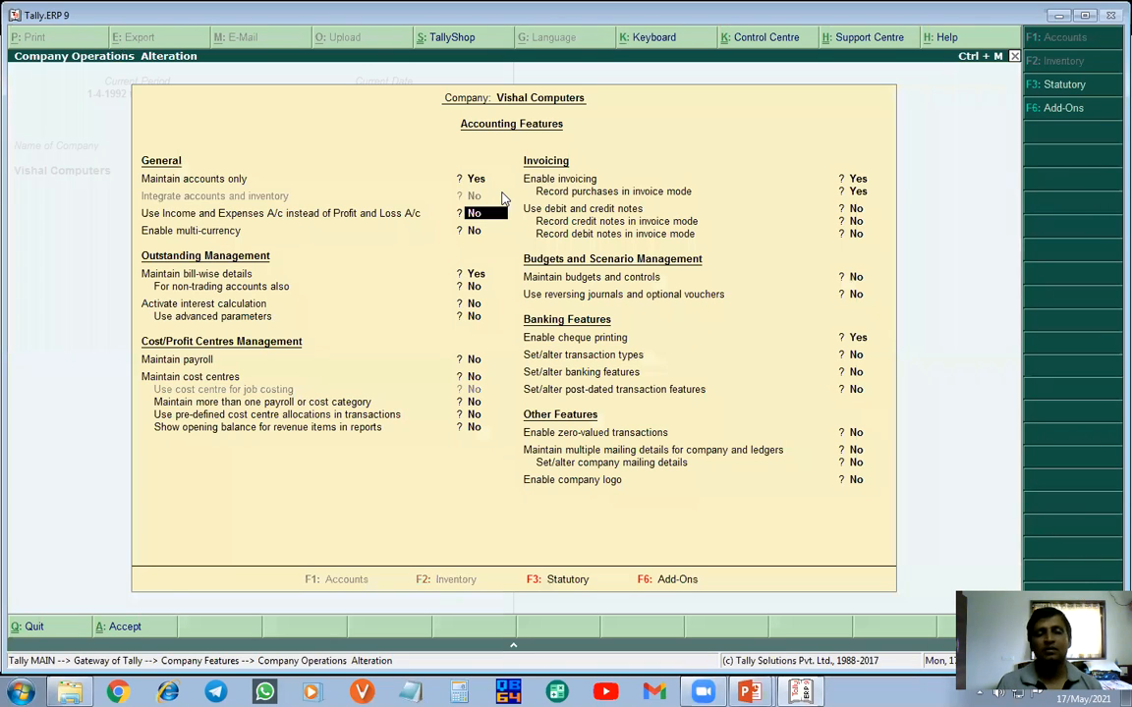
- Keep income/expenses account use and multi-currency at No, and set Maintain bill-wise details to No in the accounting features
key("Return")
key("Return")
key("Return")
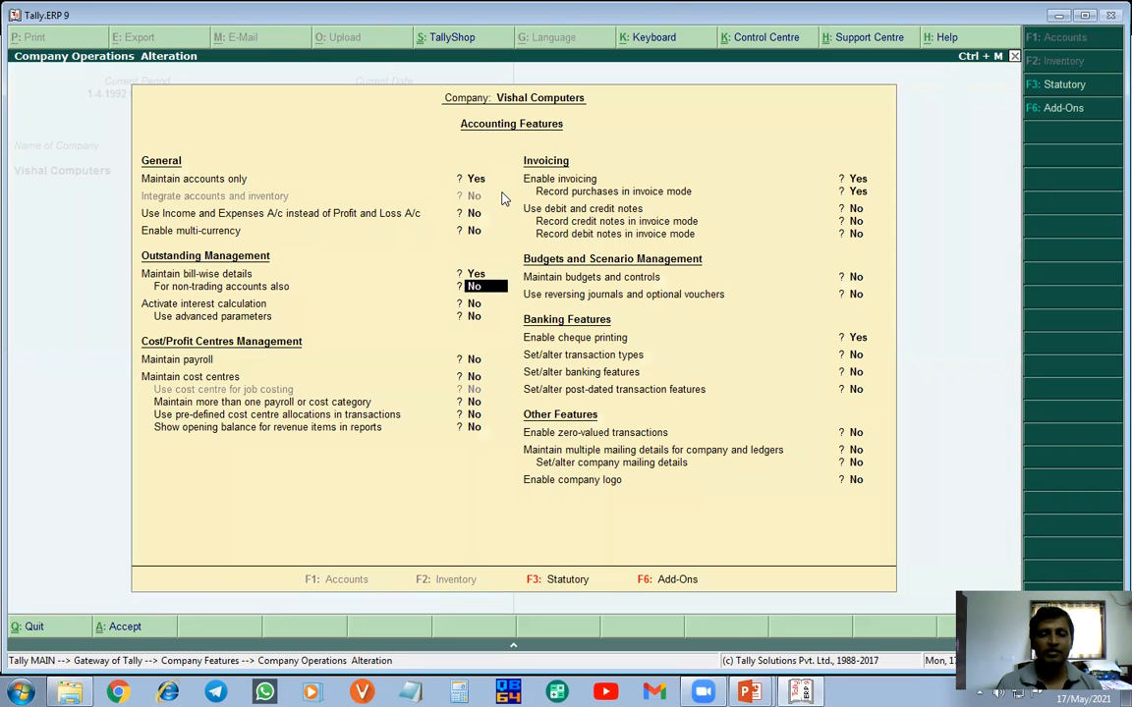
key("Up")
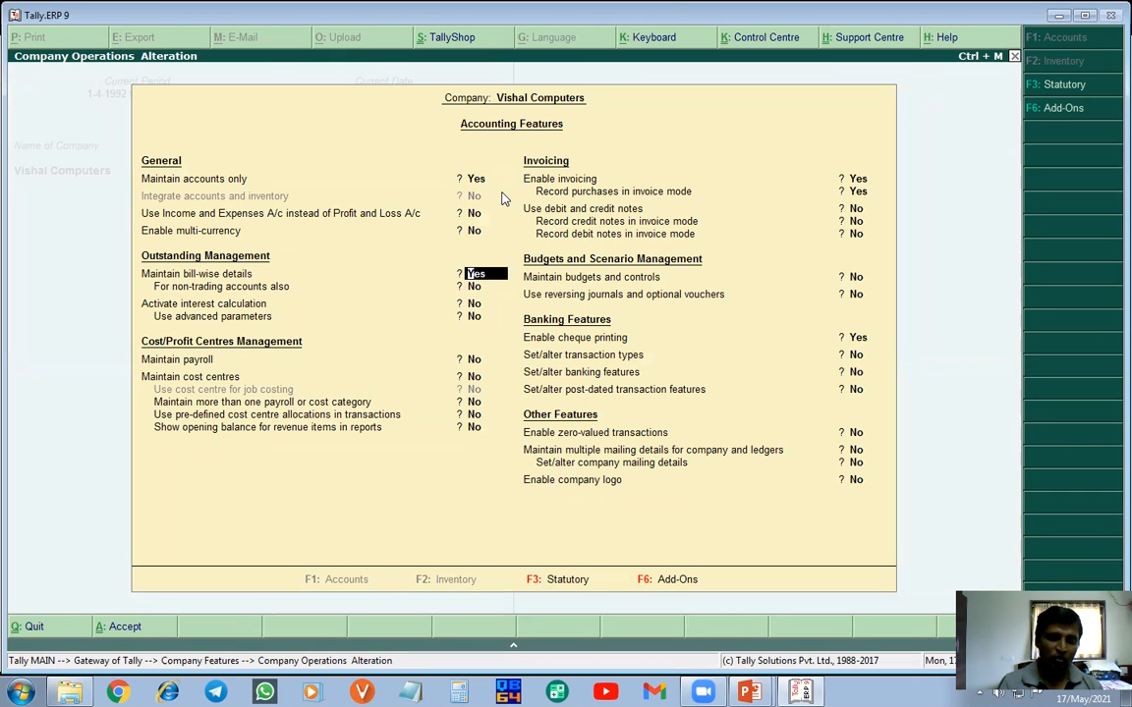
key("n")
key("Return")
- Keep the remaining accounting features at their defaults, accept the settings and return to the Gateway of Tally
key("Return")
key("Return")
key("Return")
key("Return")
key("Return")
key("Return")
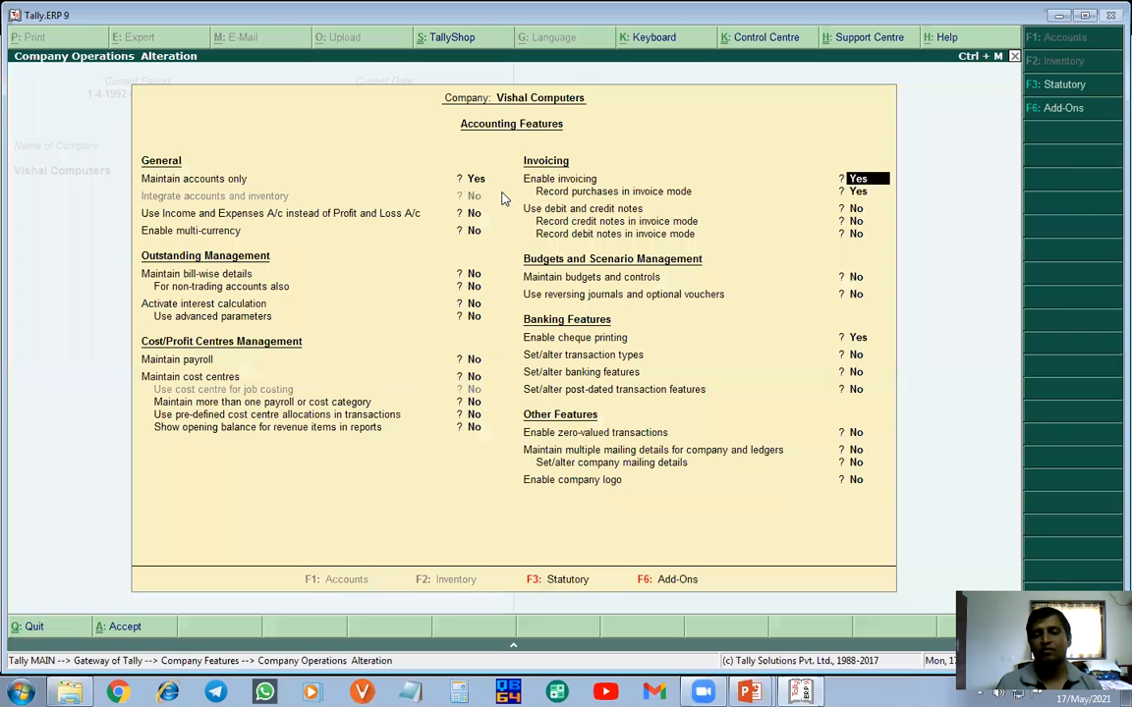
key("Return")
key("Return")
key("Return")
key("Return")
key("Return")
key("Return")
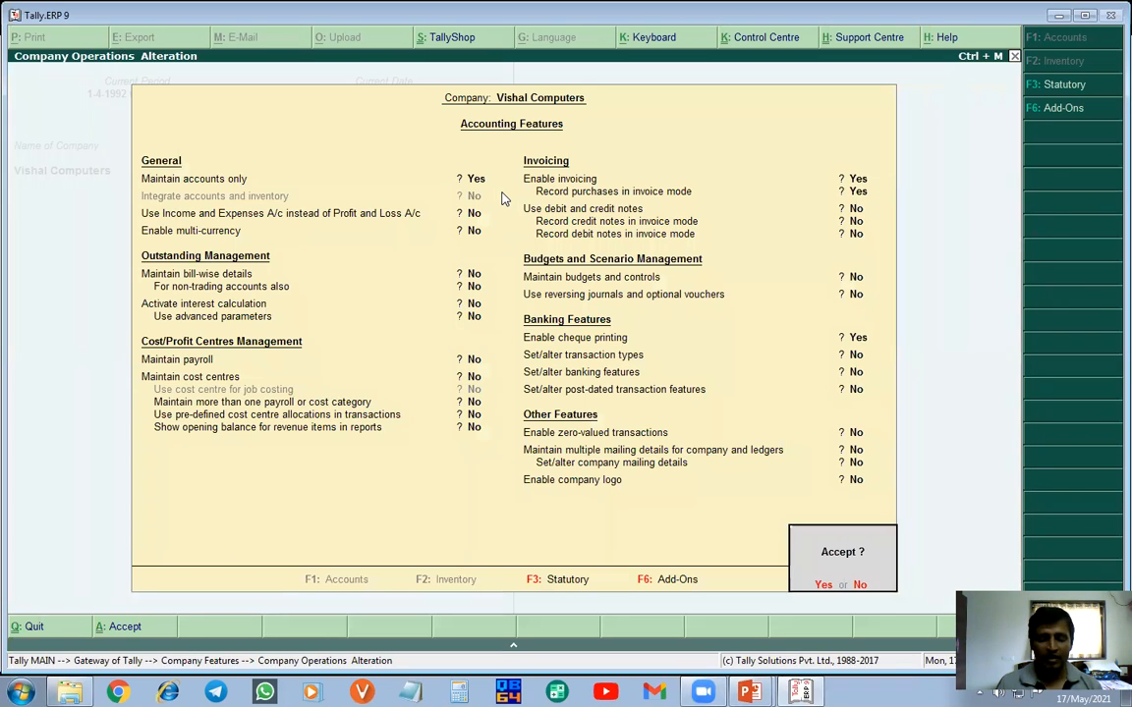
key("Return")
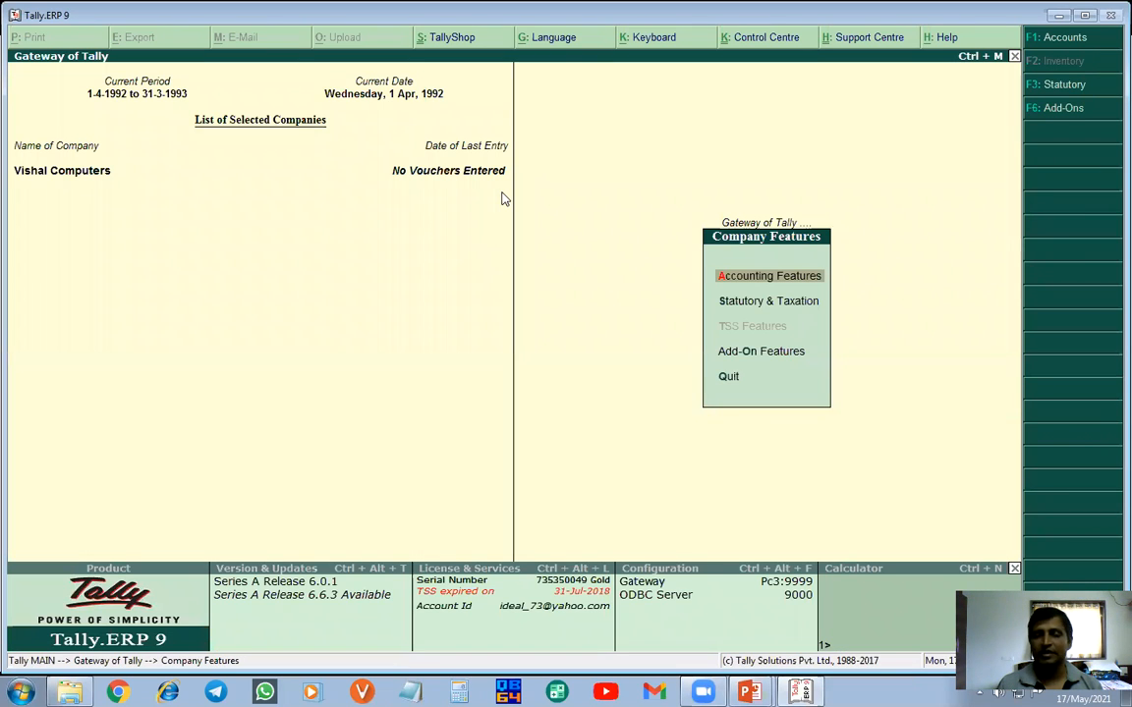
key("Escape")
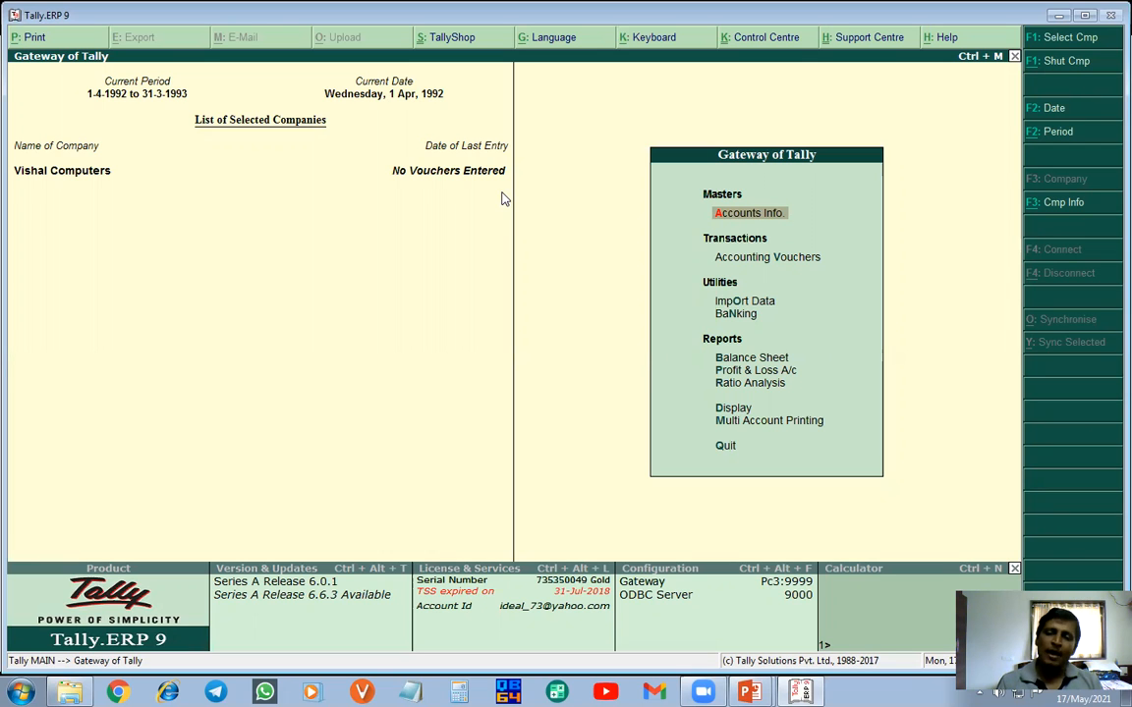
- Start creating a single ledger in Vishal Computers and name it Capital A/c, with no alias
key("Return")
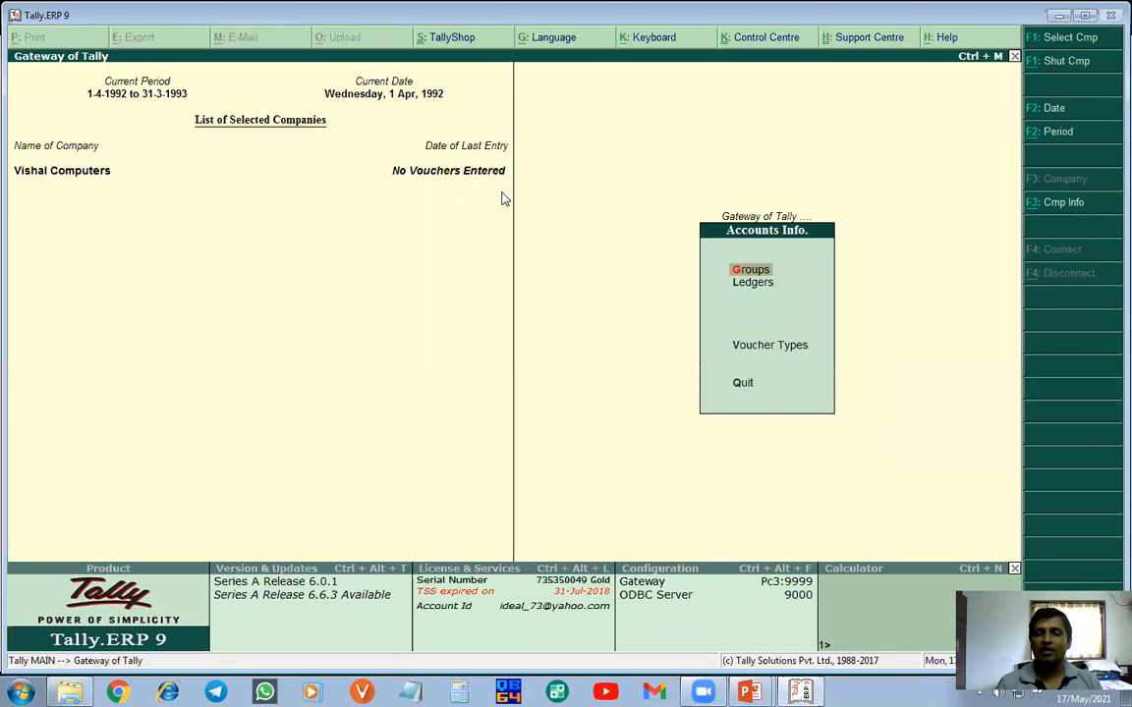
key("Escape")
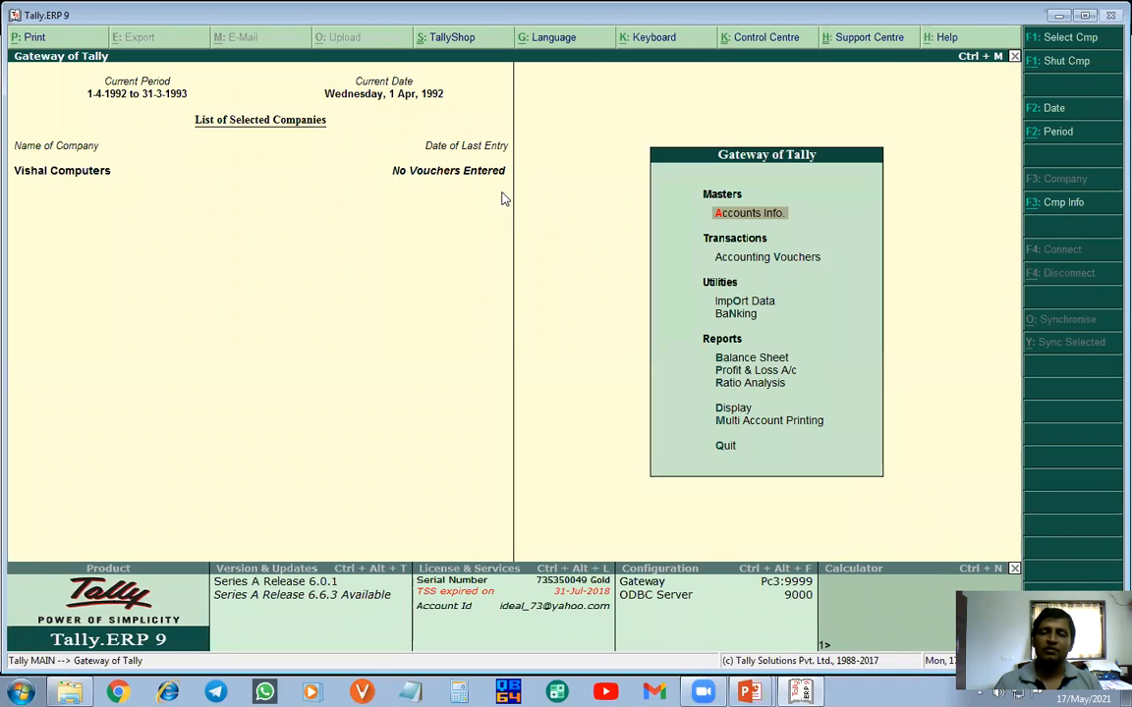
left_click(732, 212)
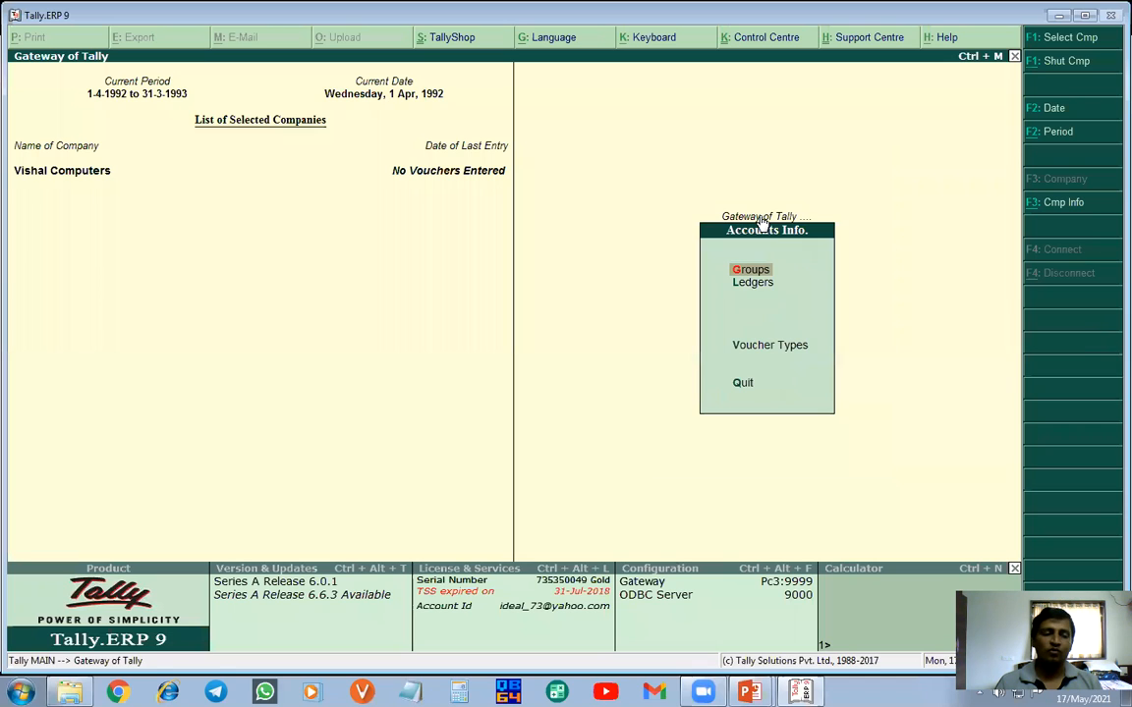
left_click(751, 283)
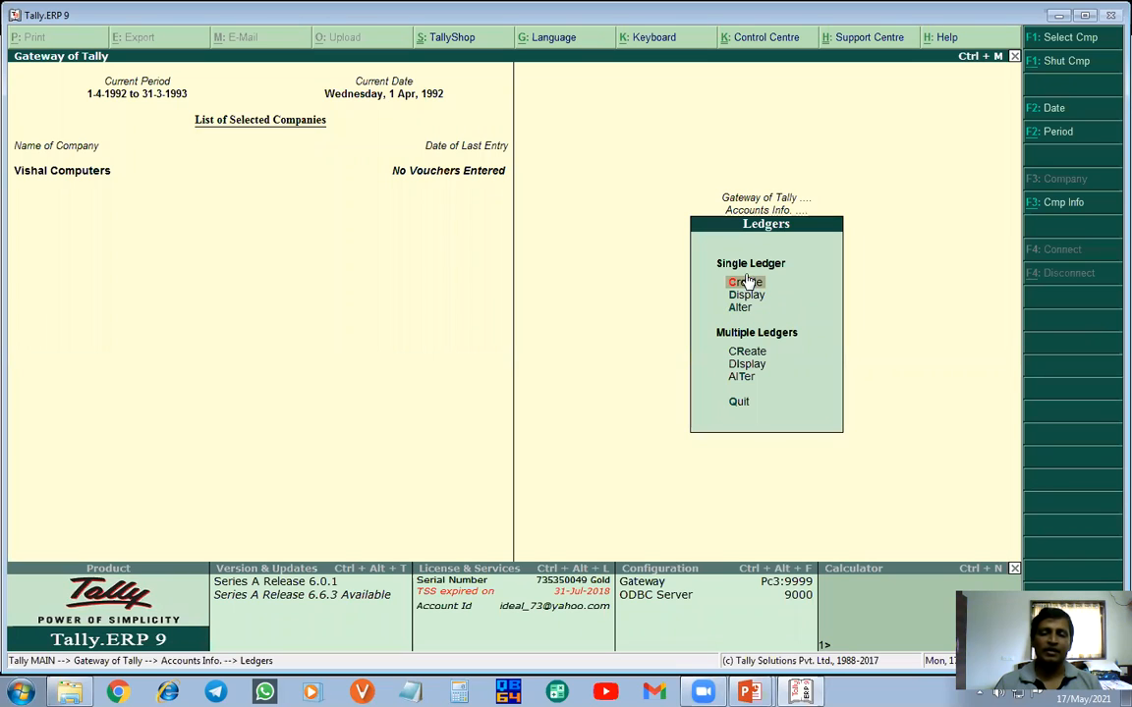
left_click(750, 285)
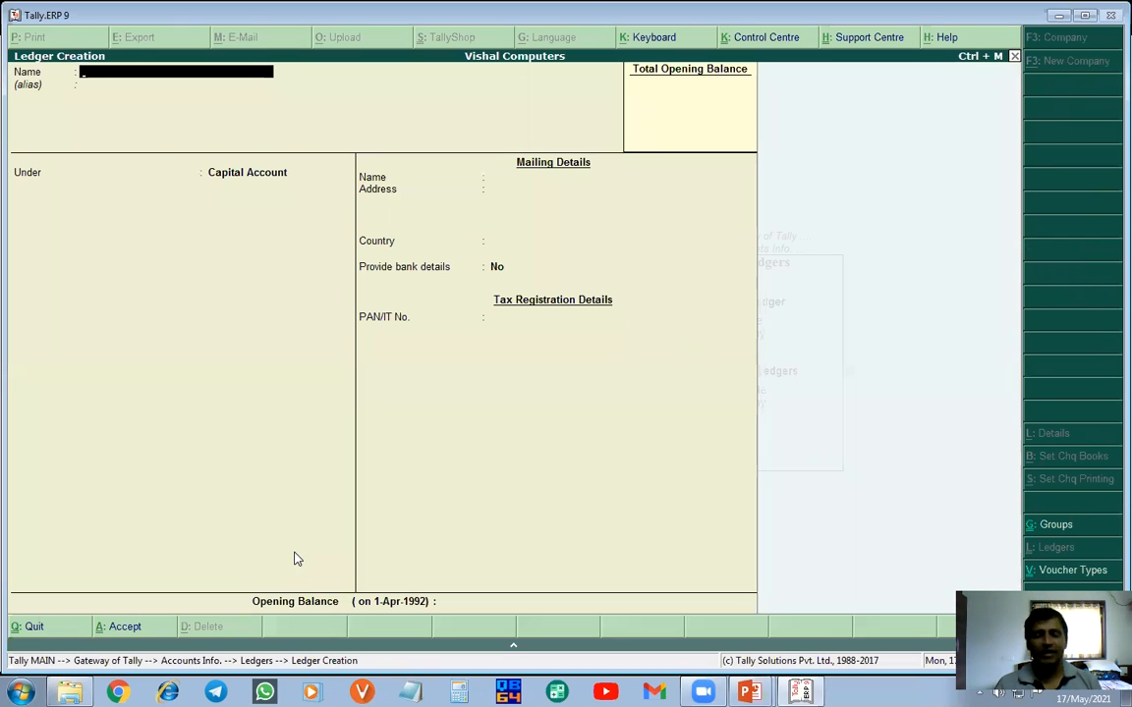
type("C")
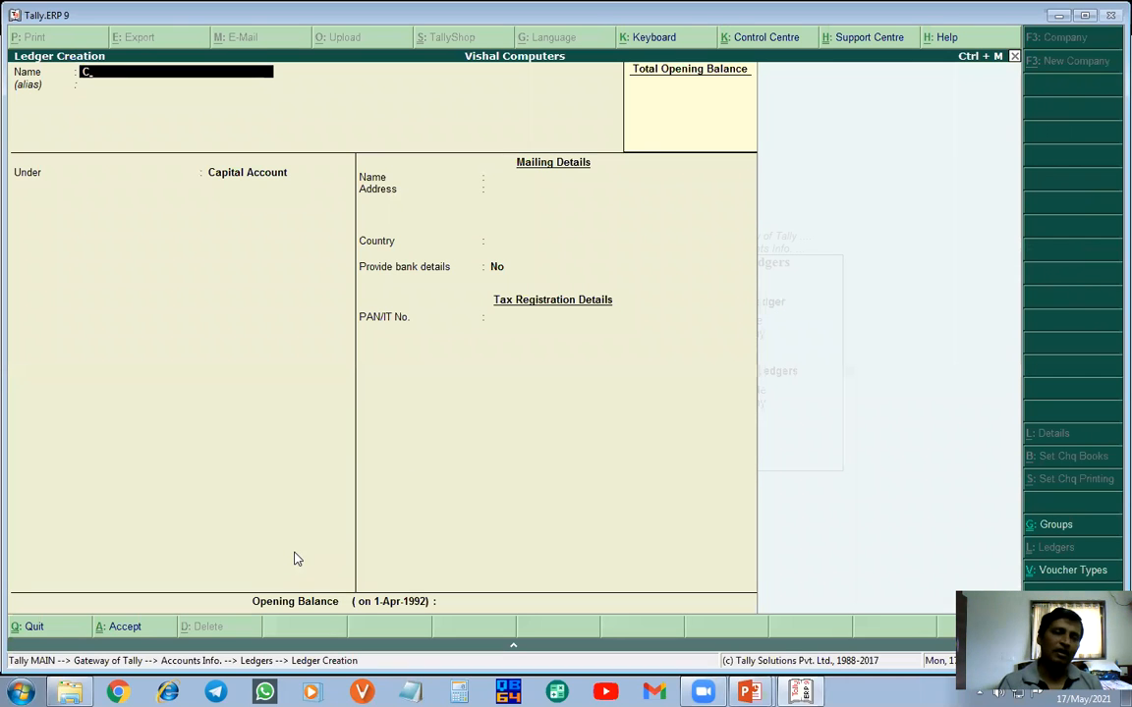
type("apita")
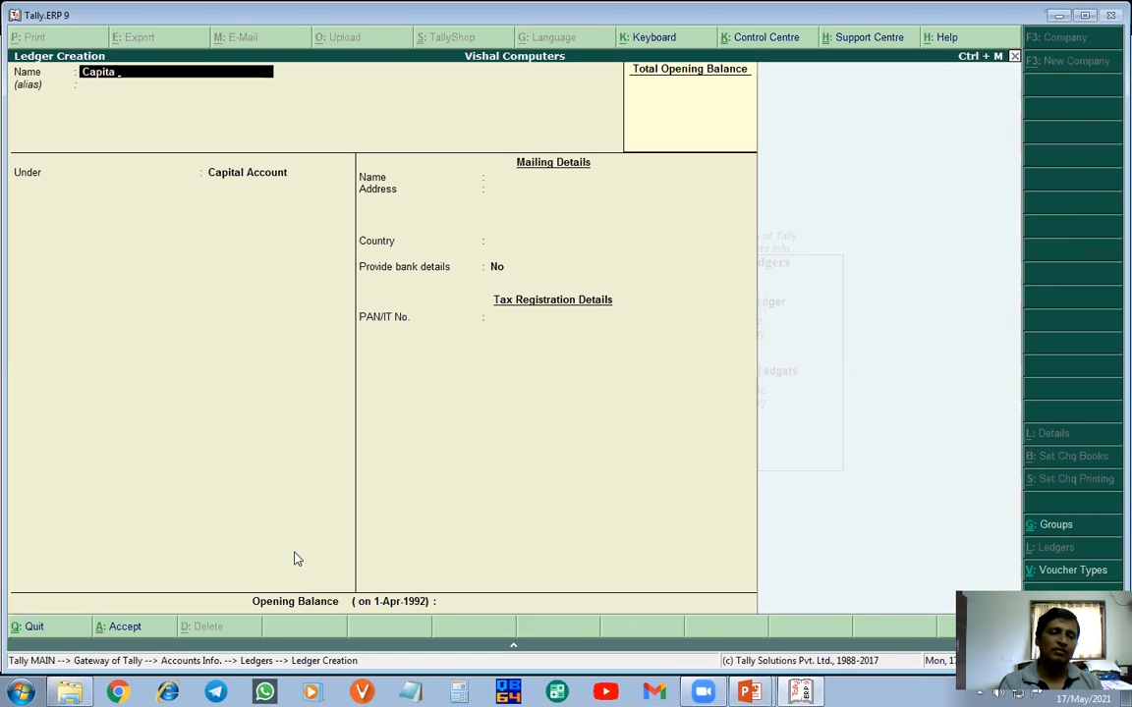
type("l A/c")
key("Return")
key("Return")
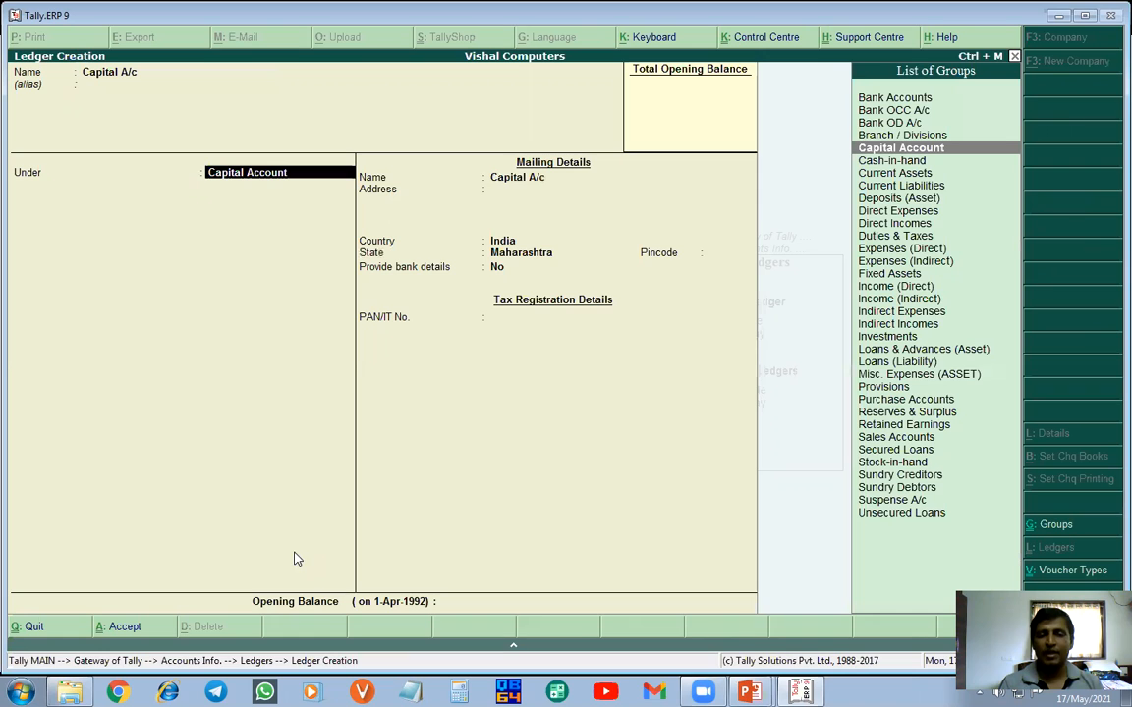
- Place Capital A/c under Capital Account, keep the default mailing details, leave the opening balance blank and save the ledger
key("Return")
key("Return")
key("Return")
key("Return")
key("Return")
key("Return")
key("Return")
key("Return")
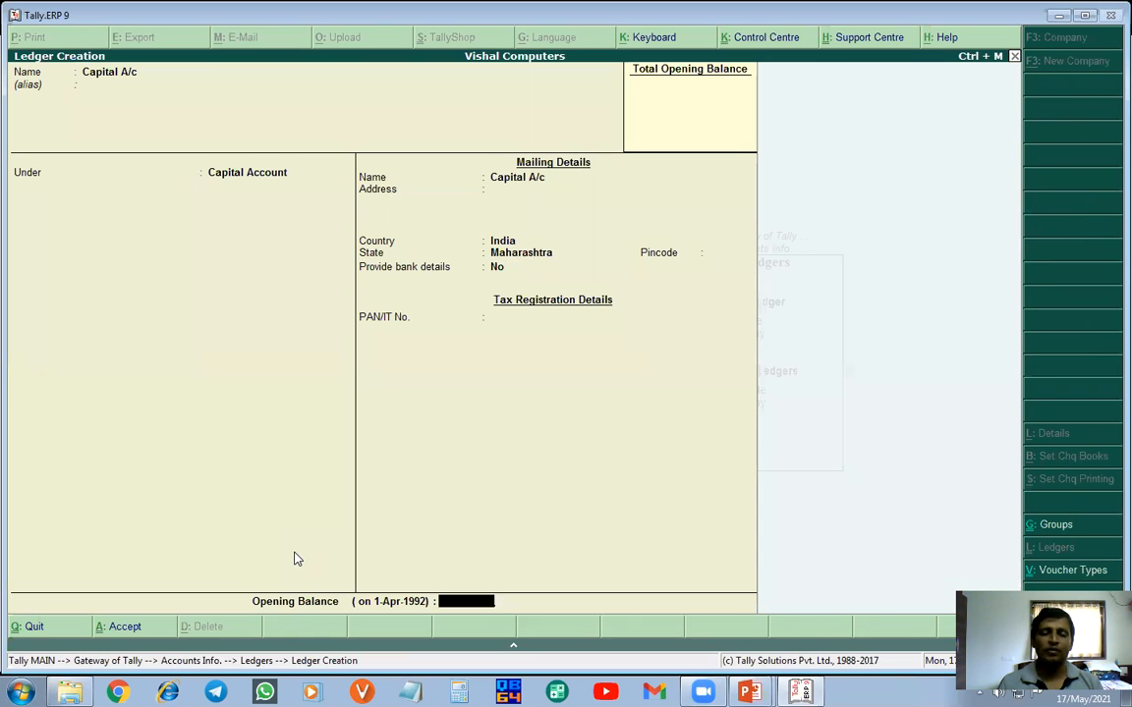
key("Return")
key("Return")
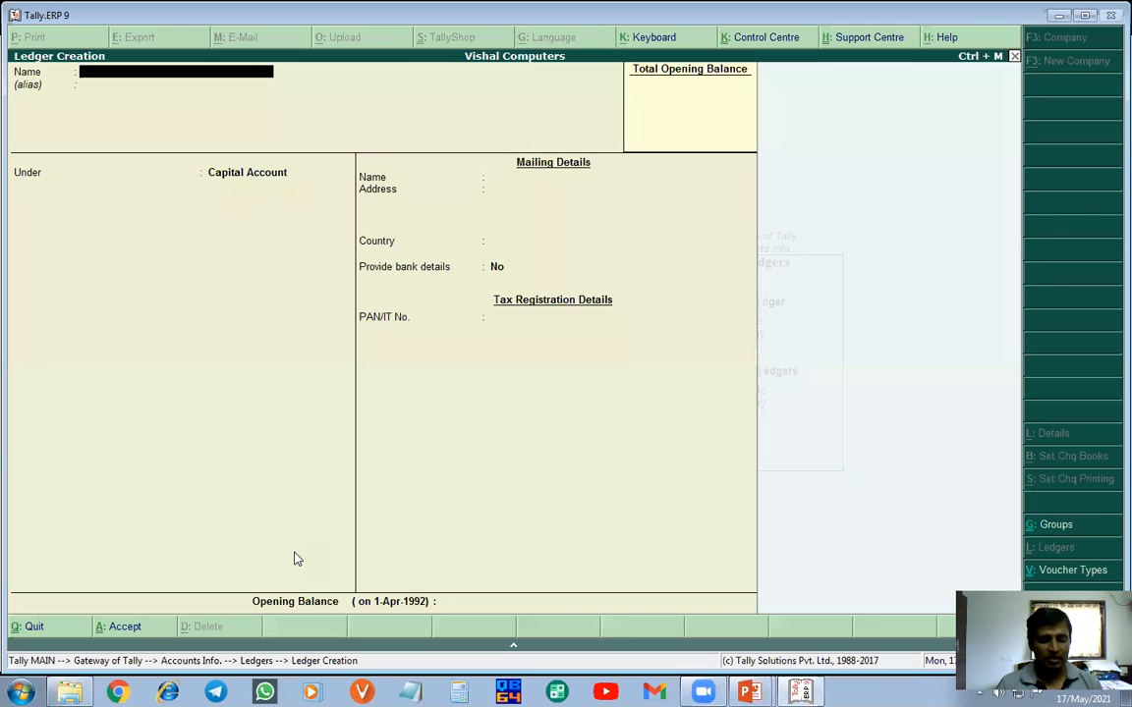
- Check the furniture purchase entry on the PowerPoint slide, and name the new ledger Furniture A/c in Tally.ERP 9, with no alias
key("alt+Tab")
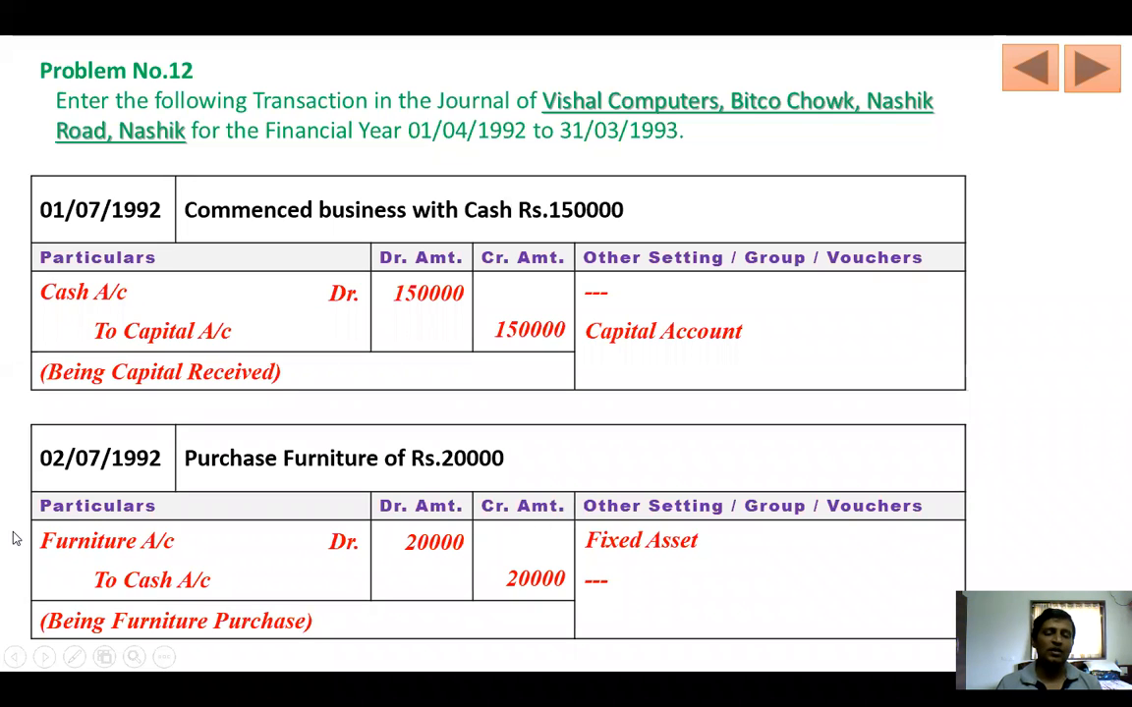
key("alt+Tab")
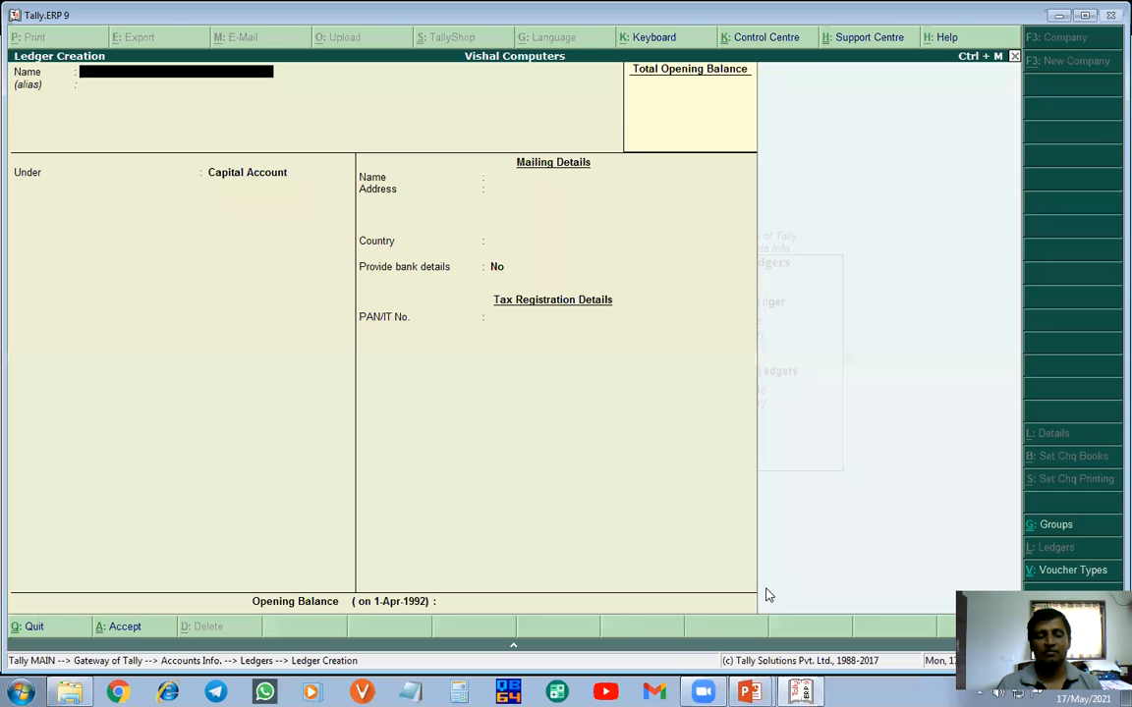
type("Furniture")
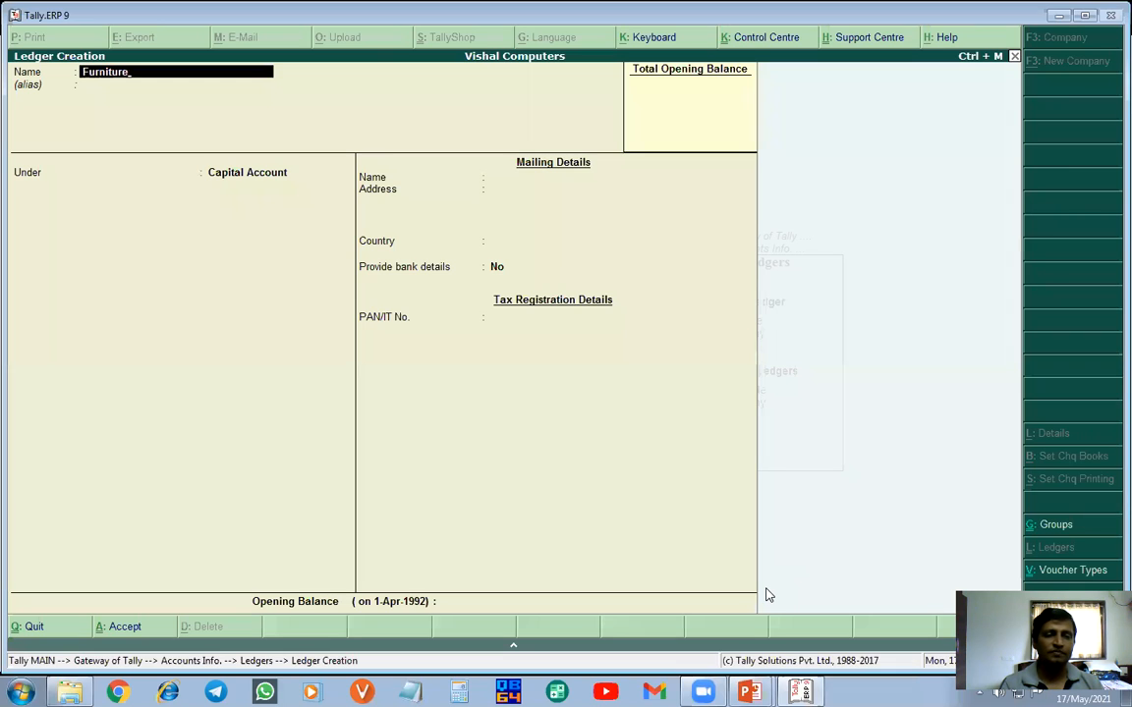
type(" A/c")
key("Return")
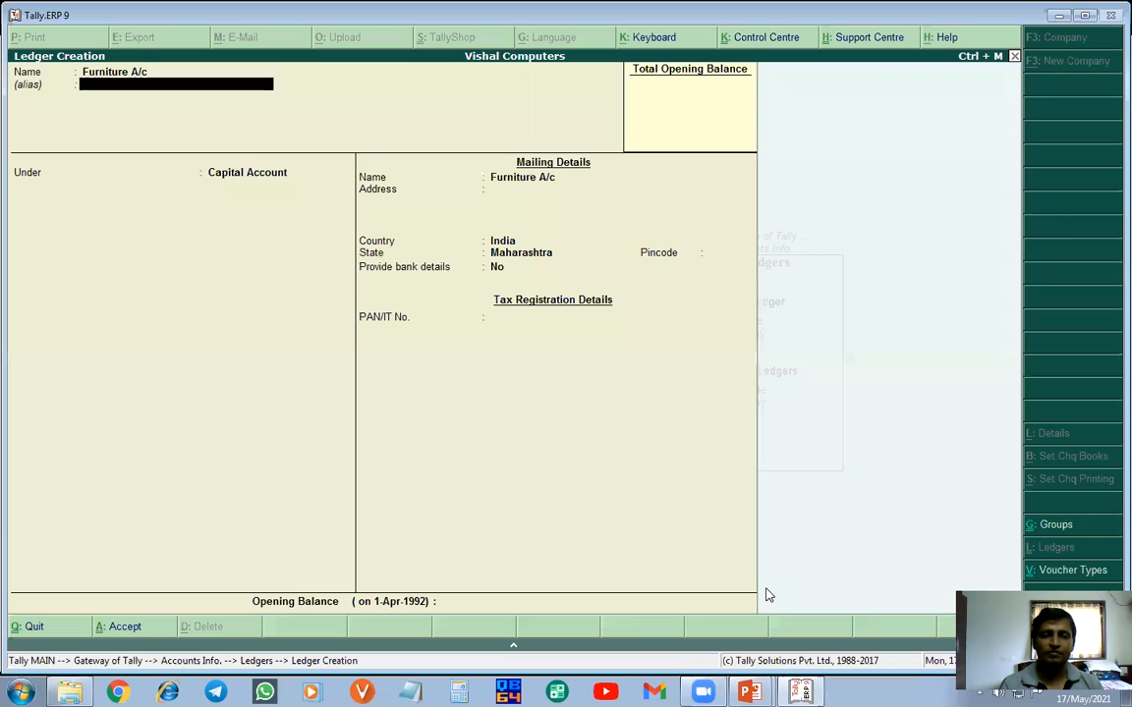
key("Return")
- Place Furniture A/c under Fixed Assets, keep the default mailing details, leave the opening balance blank and save the ledger
type("F")
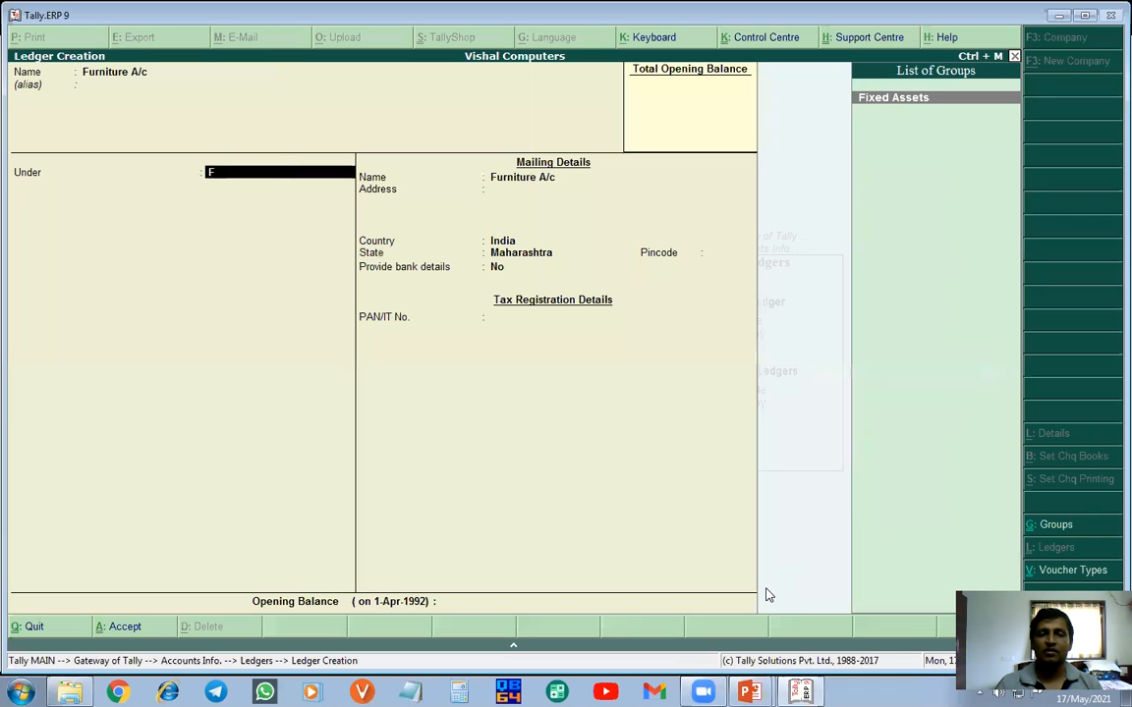
key("Return")
key("Return")
key("Return")
key("Return")
key("Return")
key("Return")
key("Return")
key("Return")
key("Return")
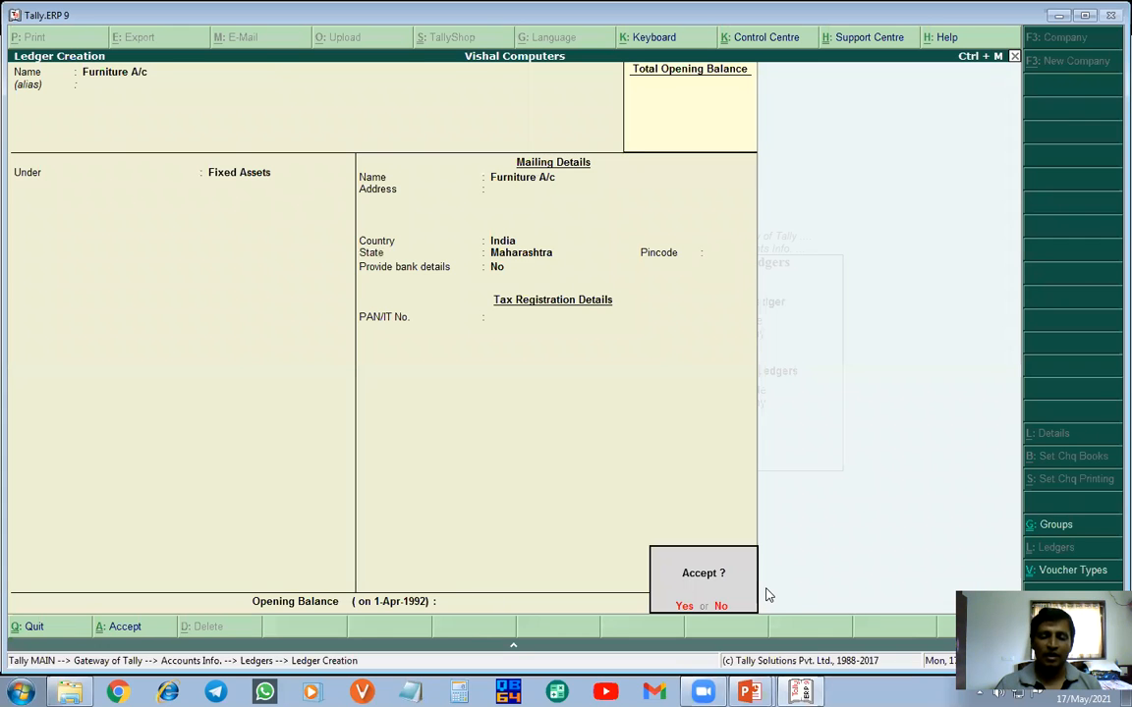
key("Return")
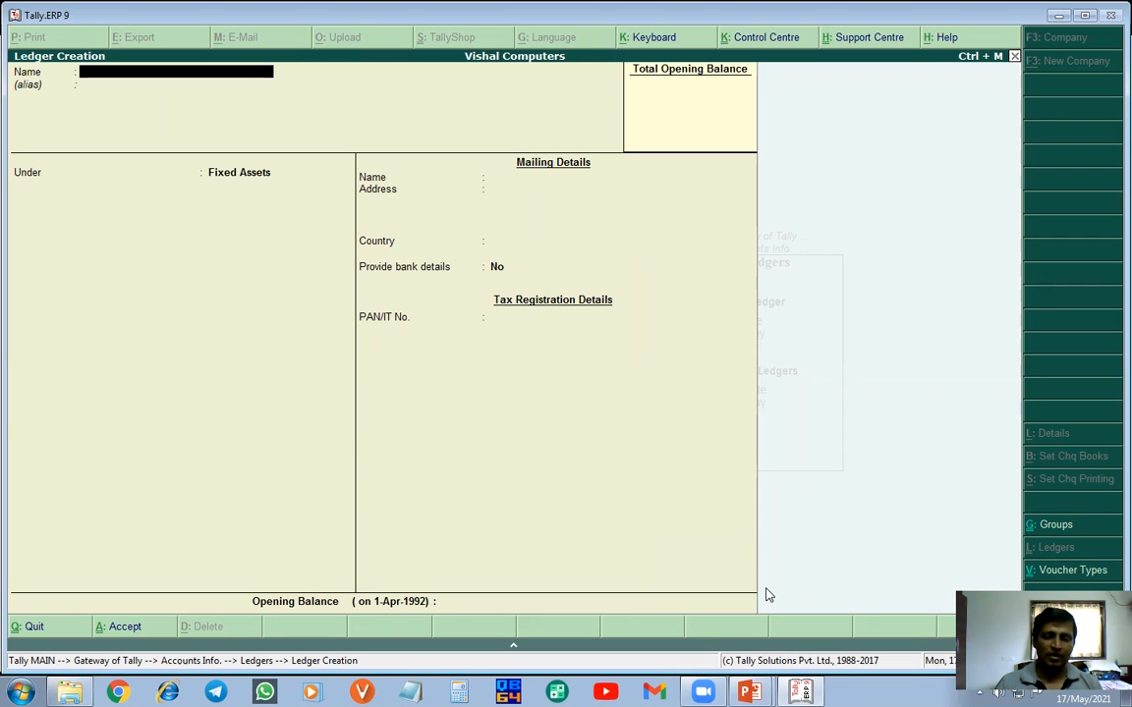
- Check the purchase transactions on the following PowerPoint slide, and name the new ledger Purchase A/c in Tally.ERP 9, with no alias
key("alt+Tab")
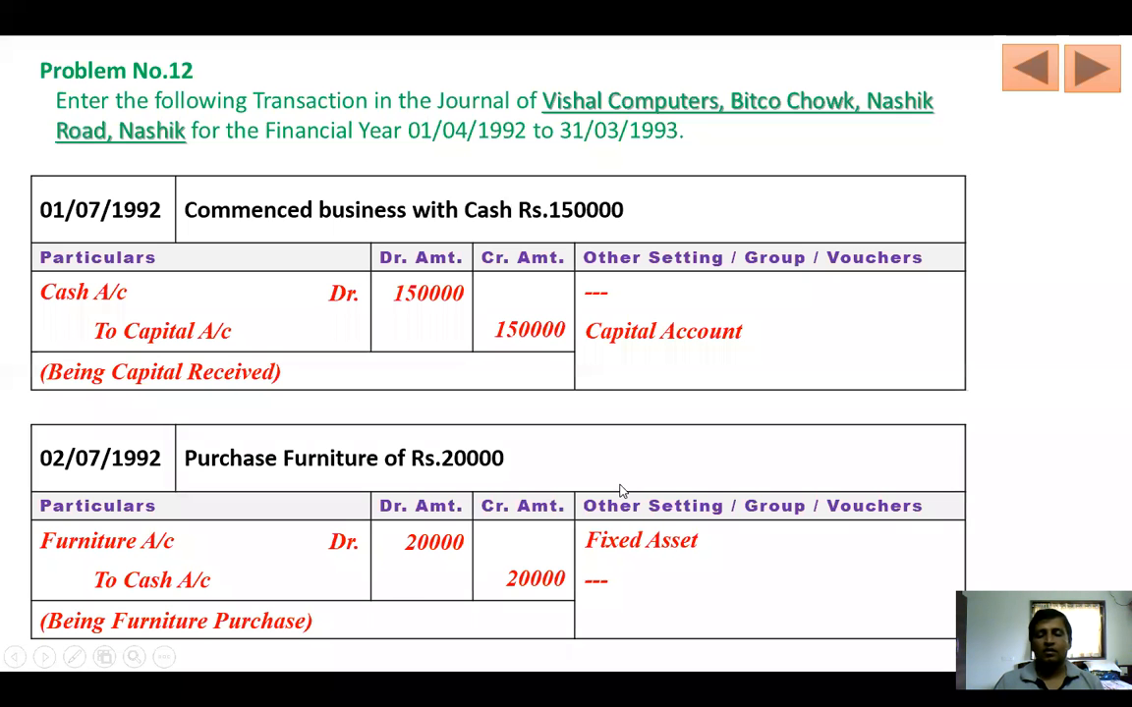
left_click(531, 354)
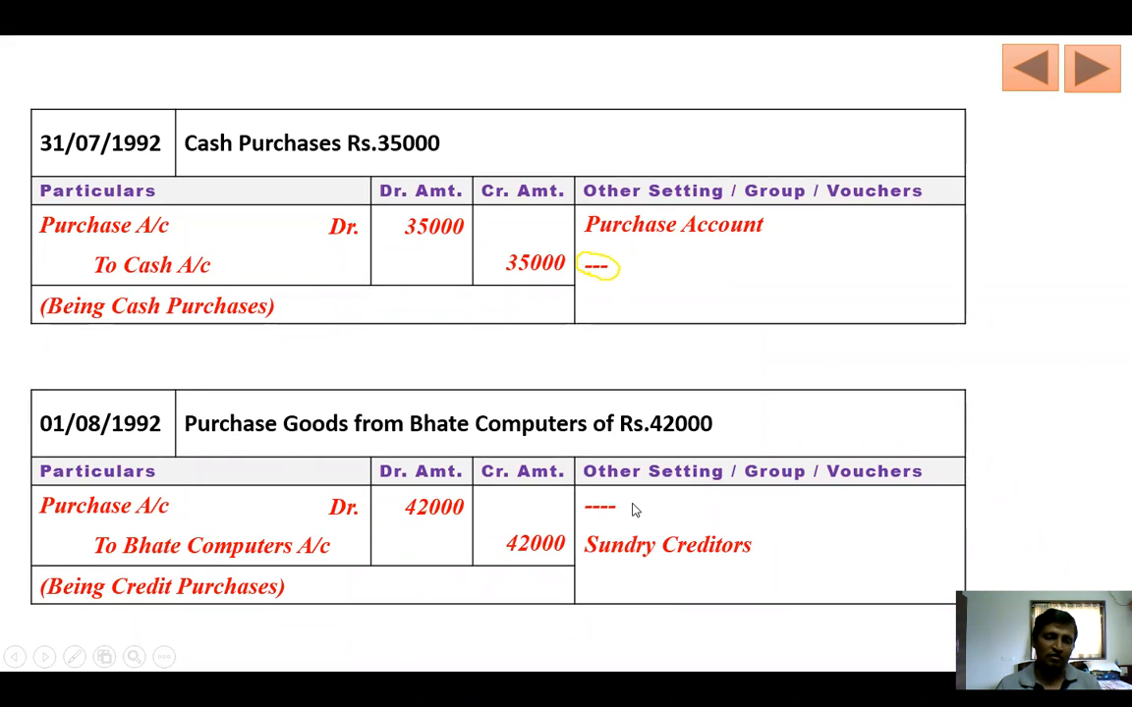
key("alt+Tab")
type("Pur")
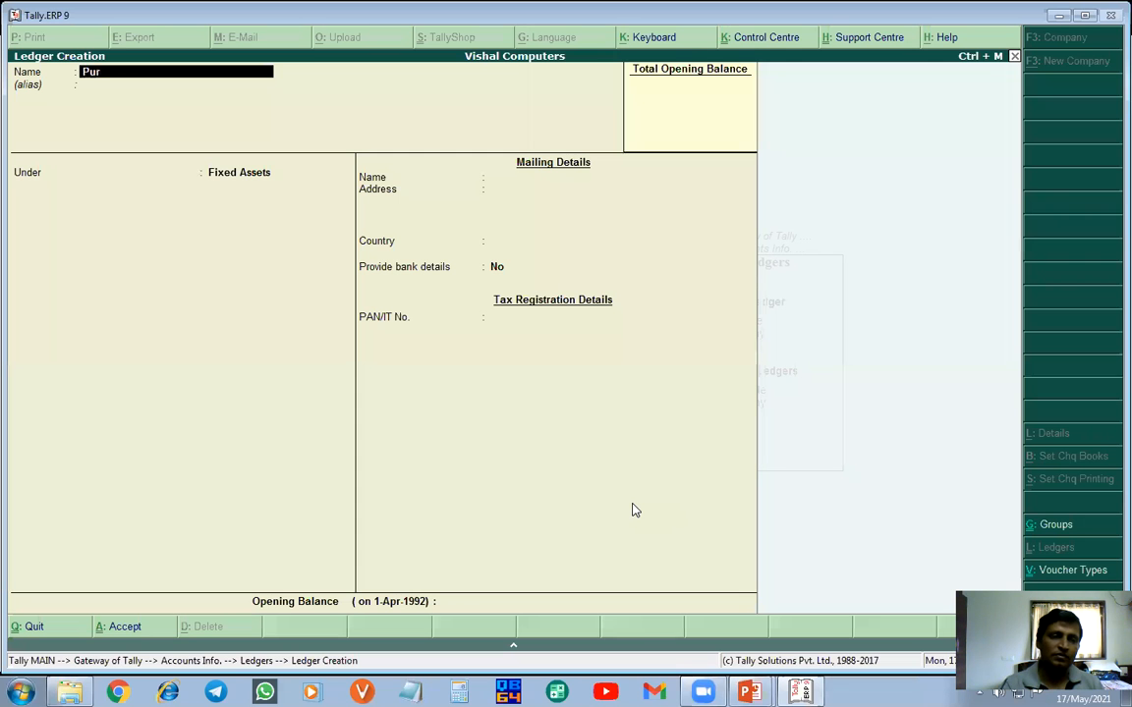
type("chase A/c")
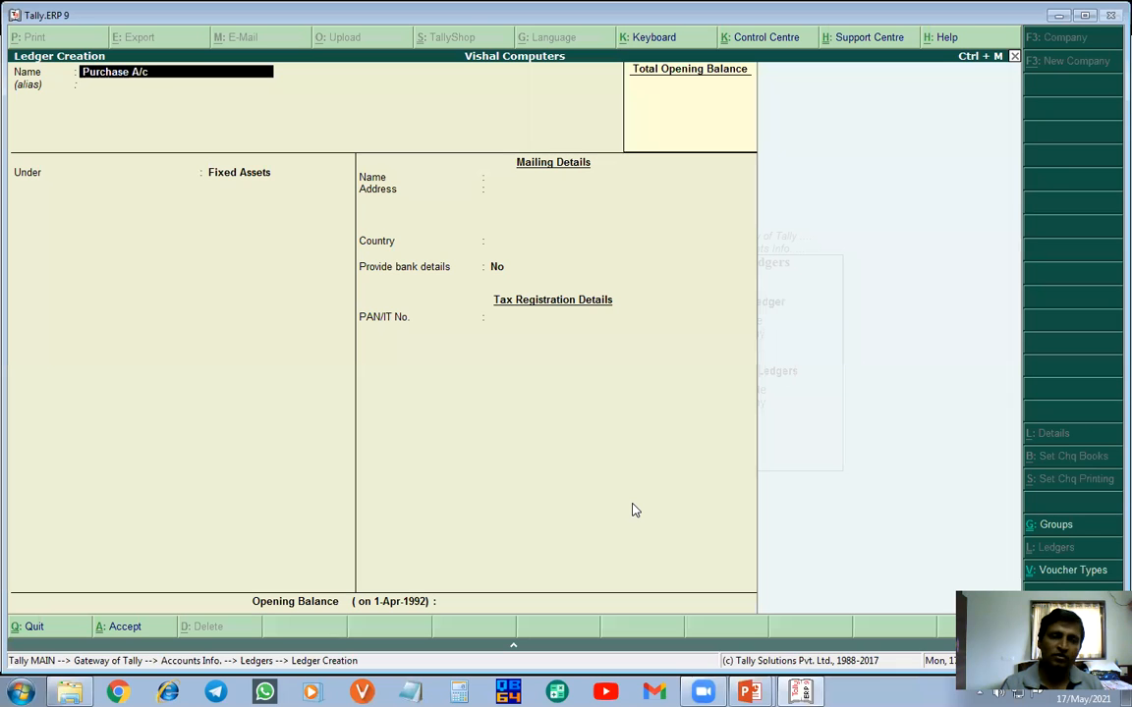
key("Return")
key("Return")
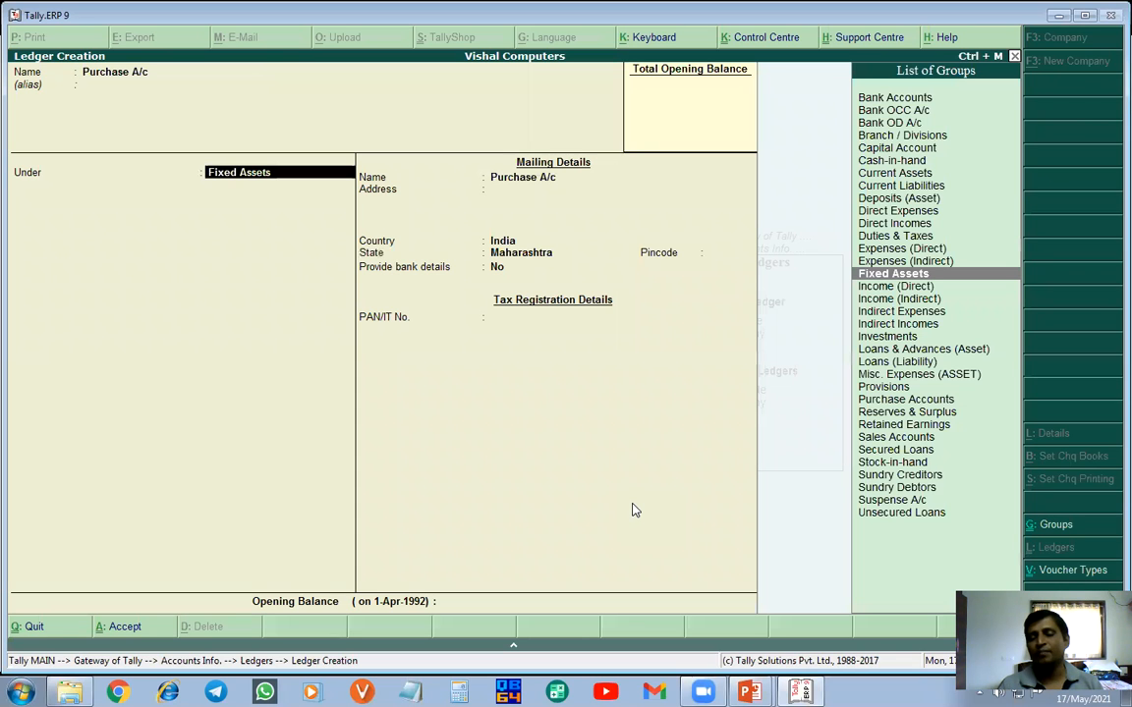
- Place Purchase A/c under Purchase Accounts, leave the remaining details at their defaults and save the ledger
type("P")
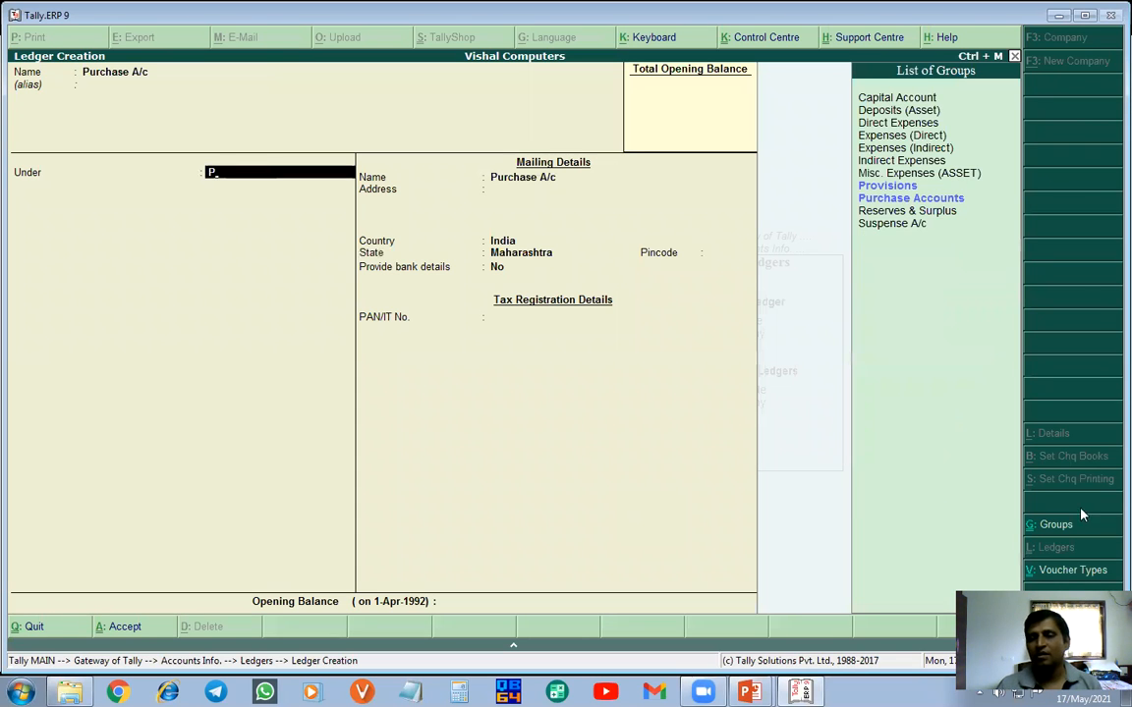
left_click(927, 199)
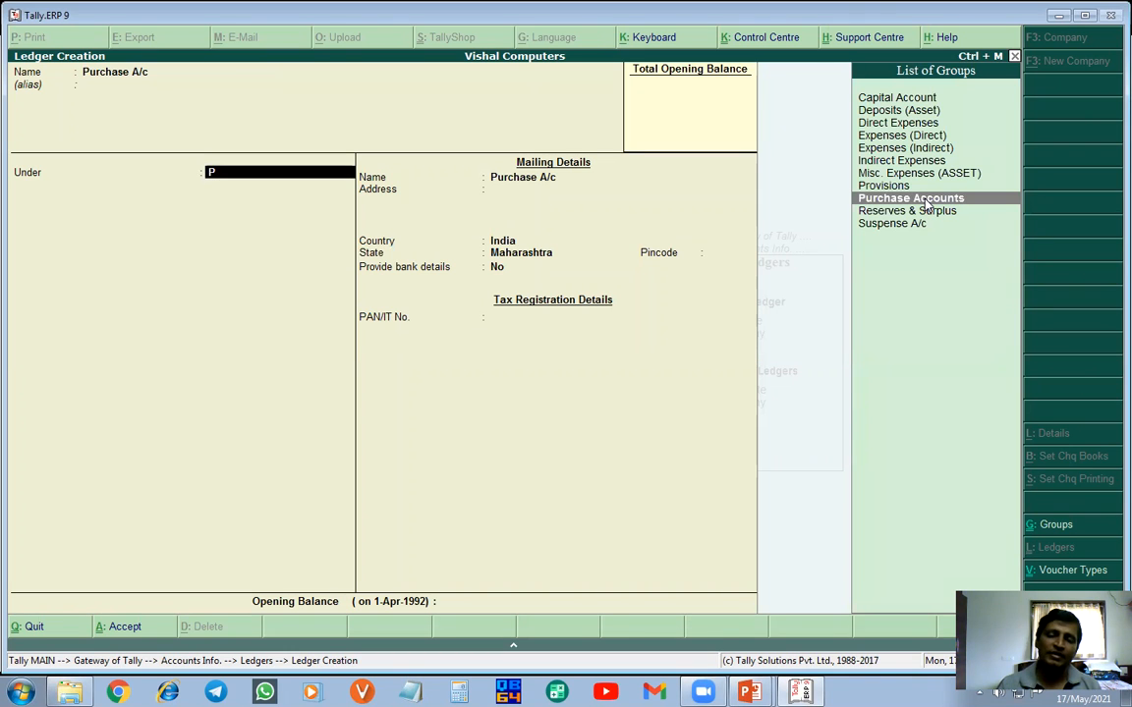
key("Return")
key("Return")
key("Return")
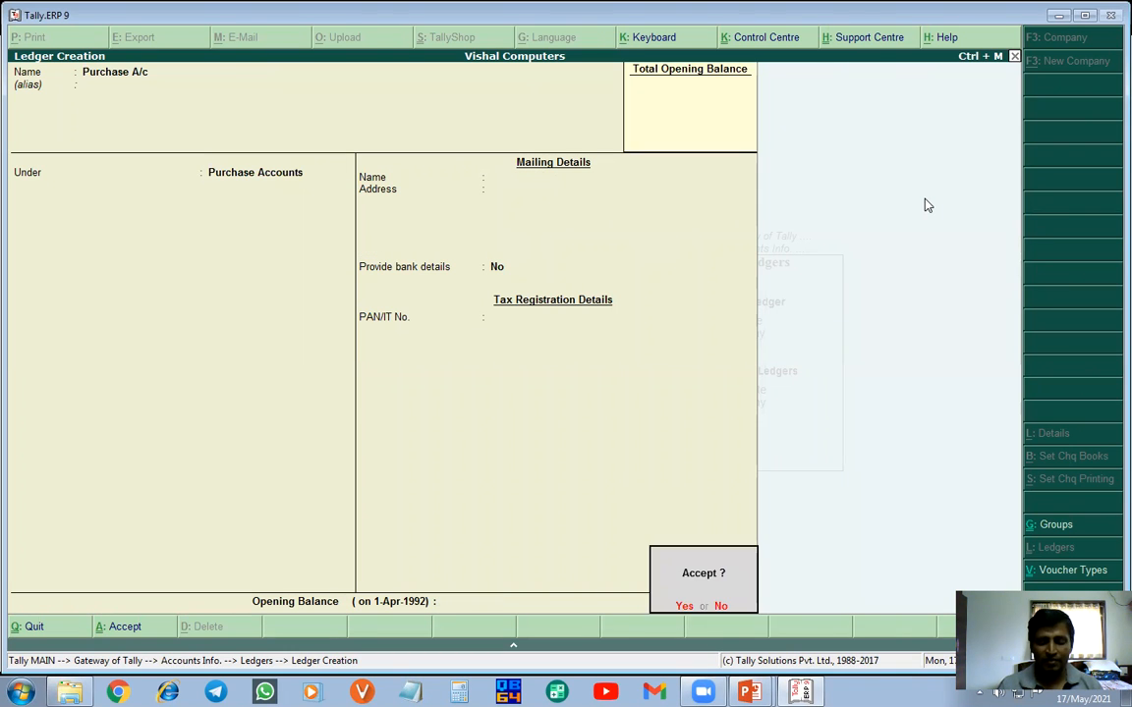
key("Return")
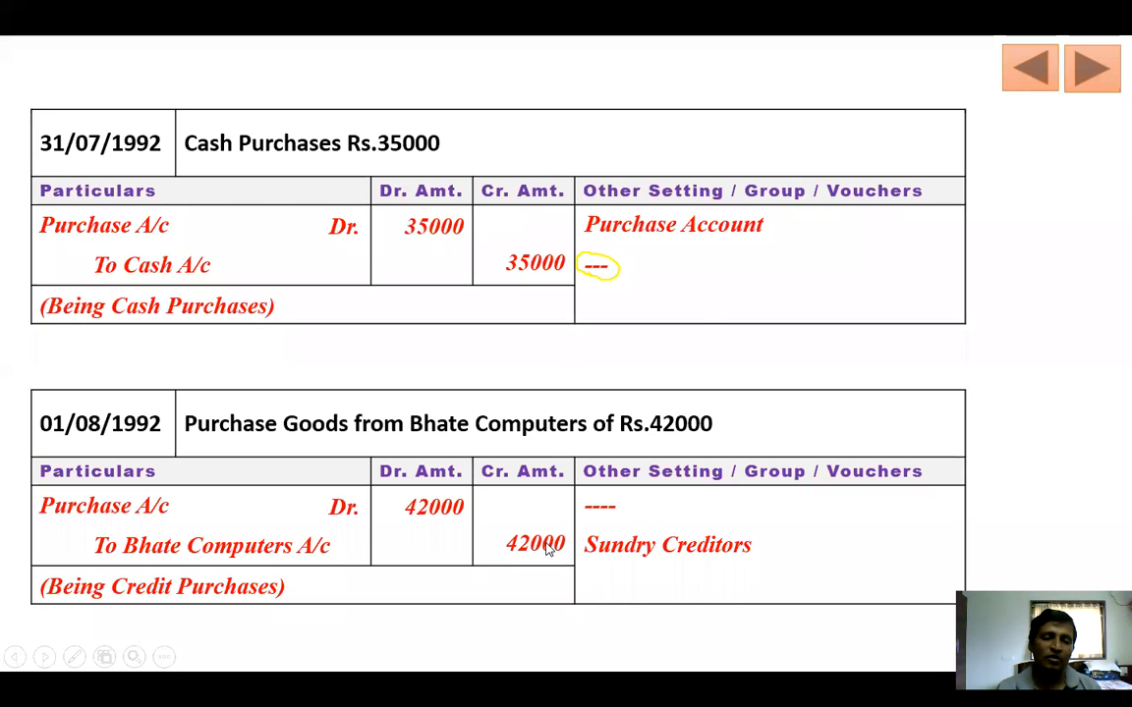
- Switch to Tally.ERP 9 and name the new ledger Bhate Computers A/c, with no alias
key("alt+Tab")
type("Bha")
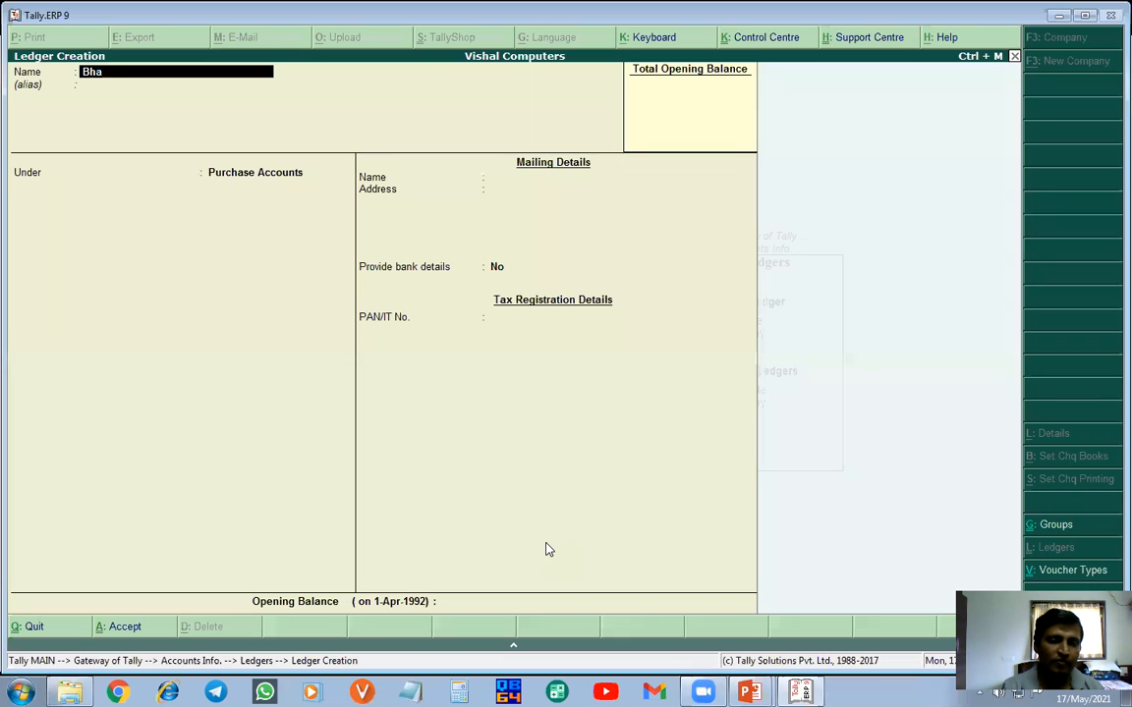
type("te C")
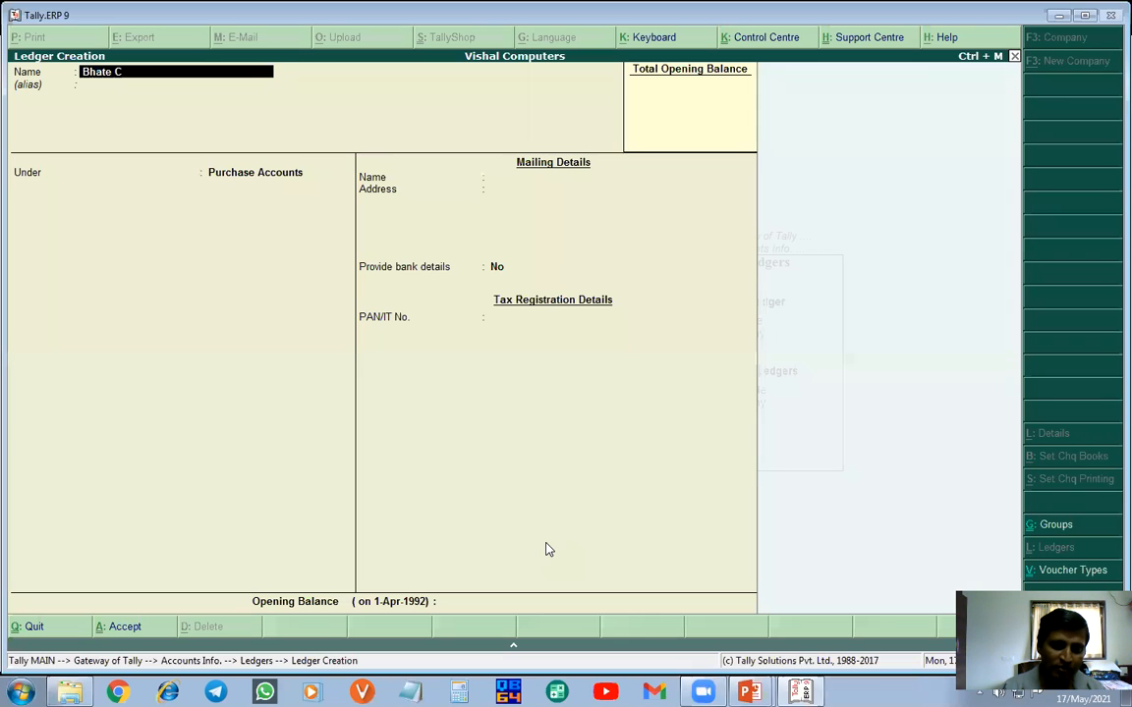
type("omputers A/c")
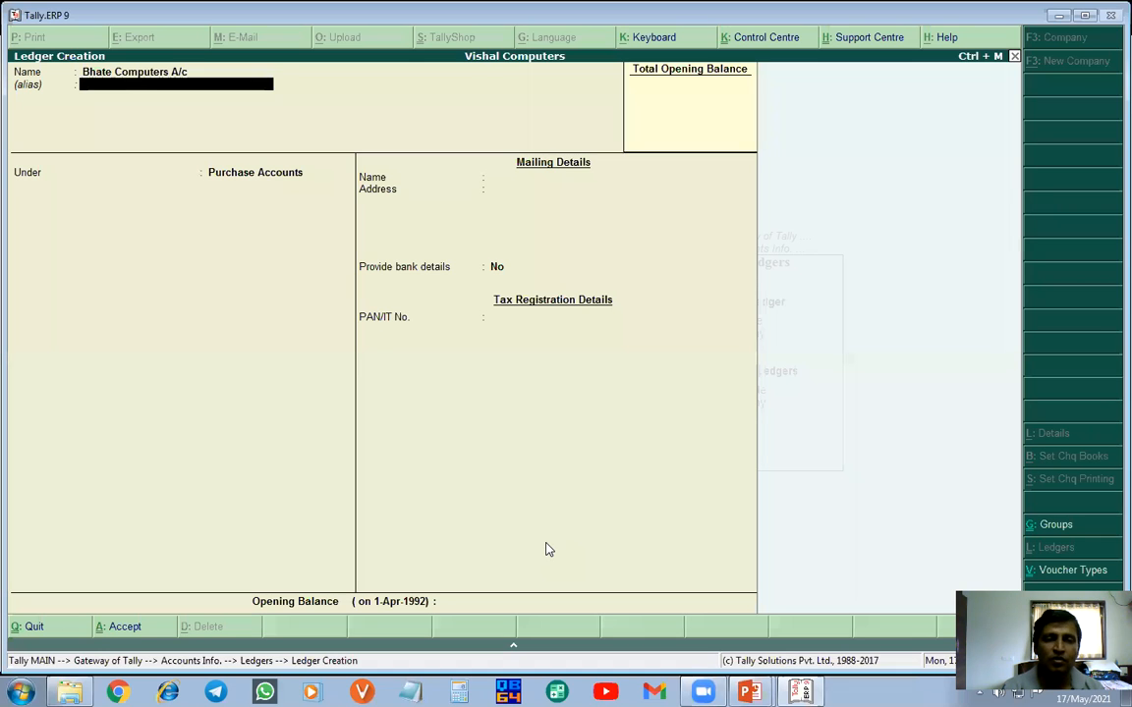
key("Return")
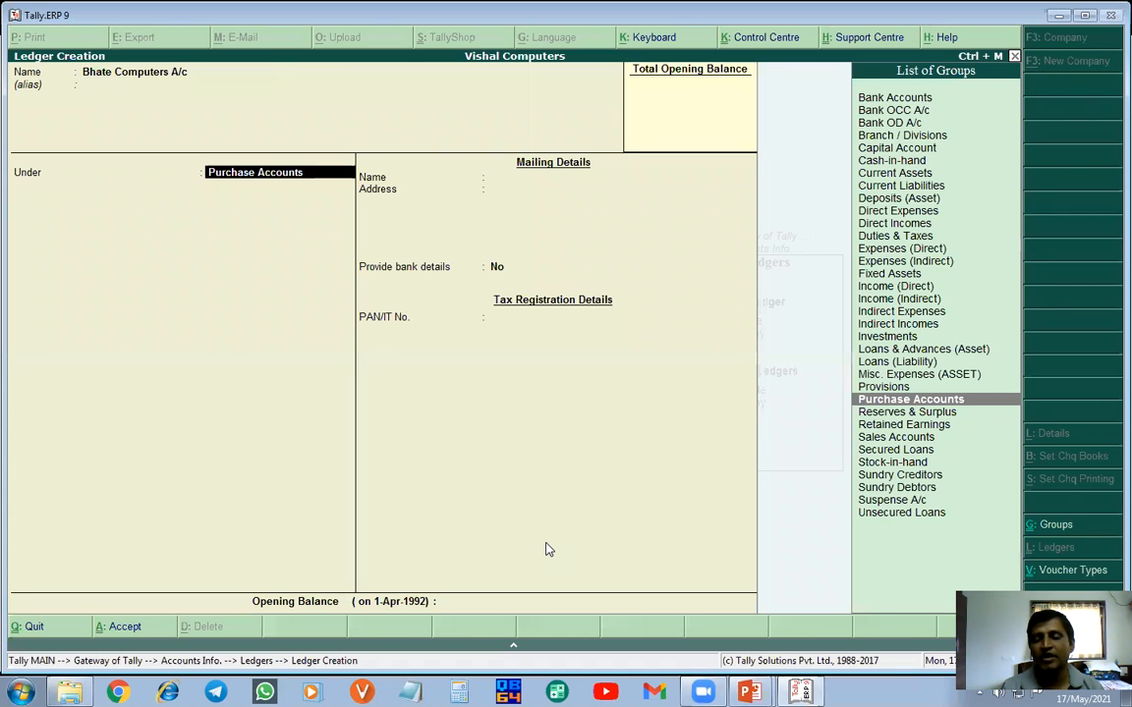
- Place Bhate Computers A/c under Sundry Creditors, keep the default mailing details, leave the opening balance blank and save the ledger
type("S")
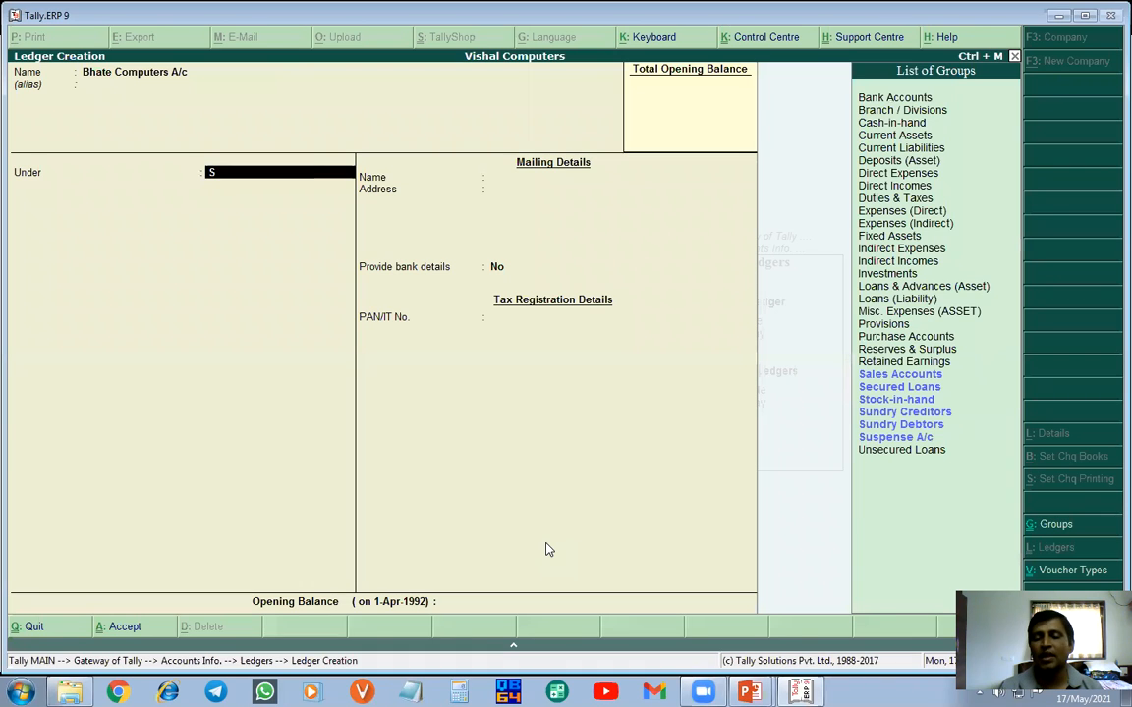
left_click(896, 413)
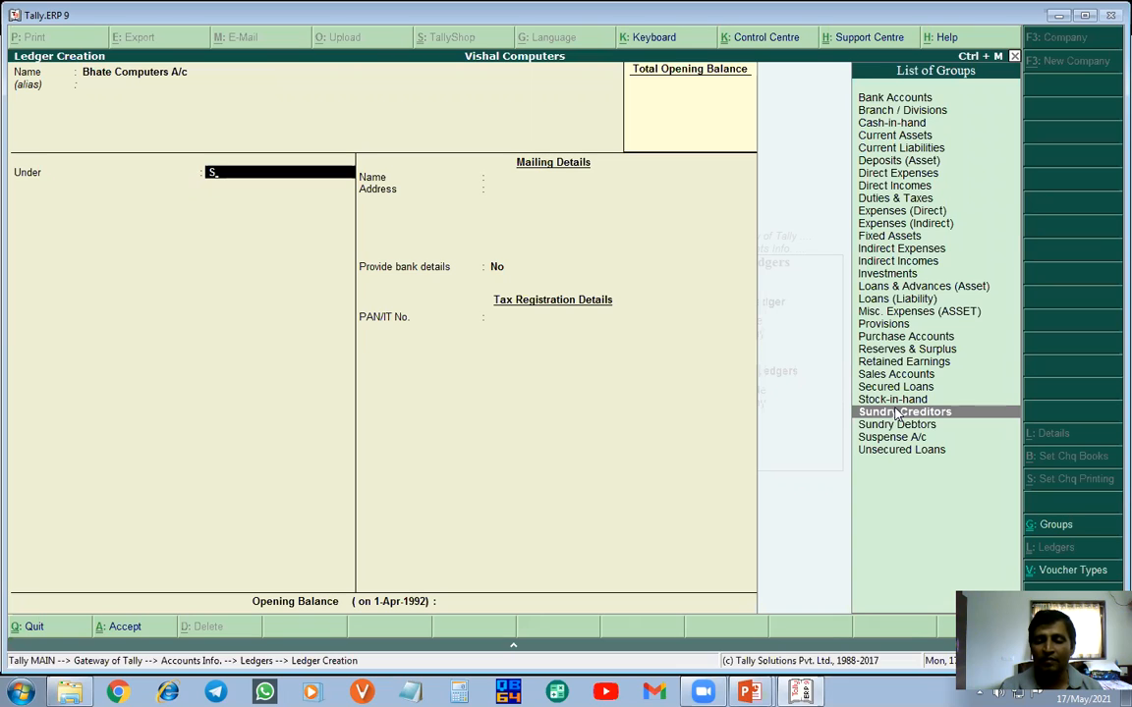
left_click(896, 413)
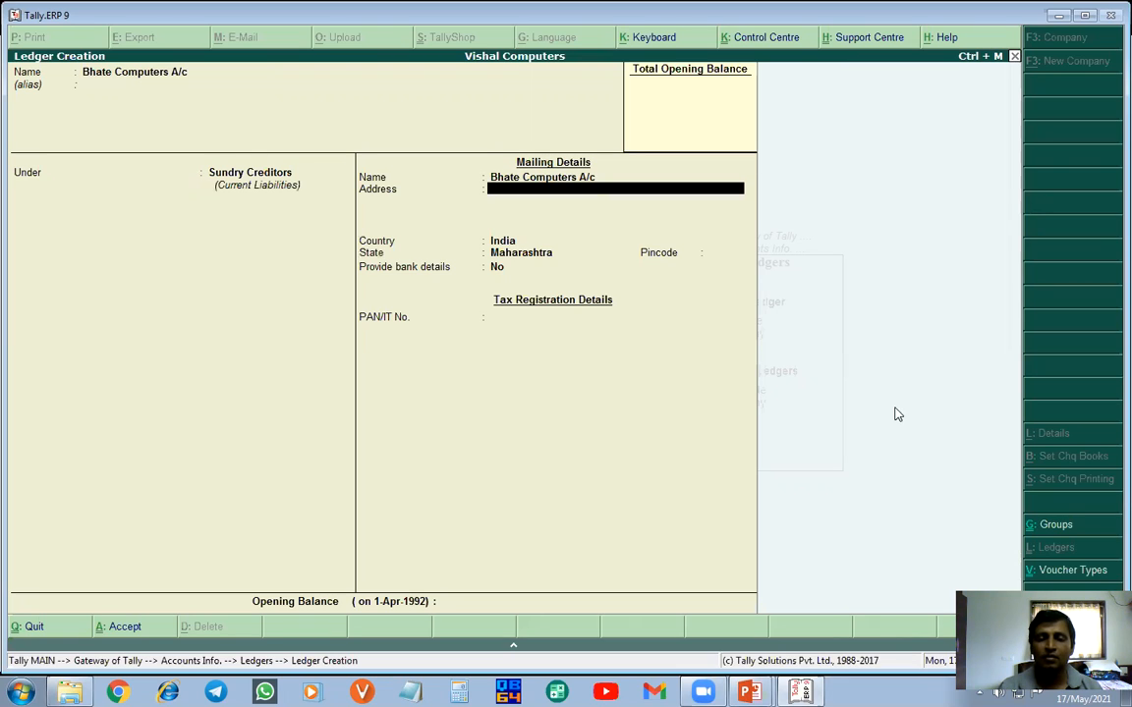
key("Return")
key("Return")
key("Return")
key("Return")
key("y")
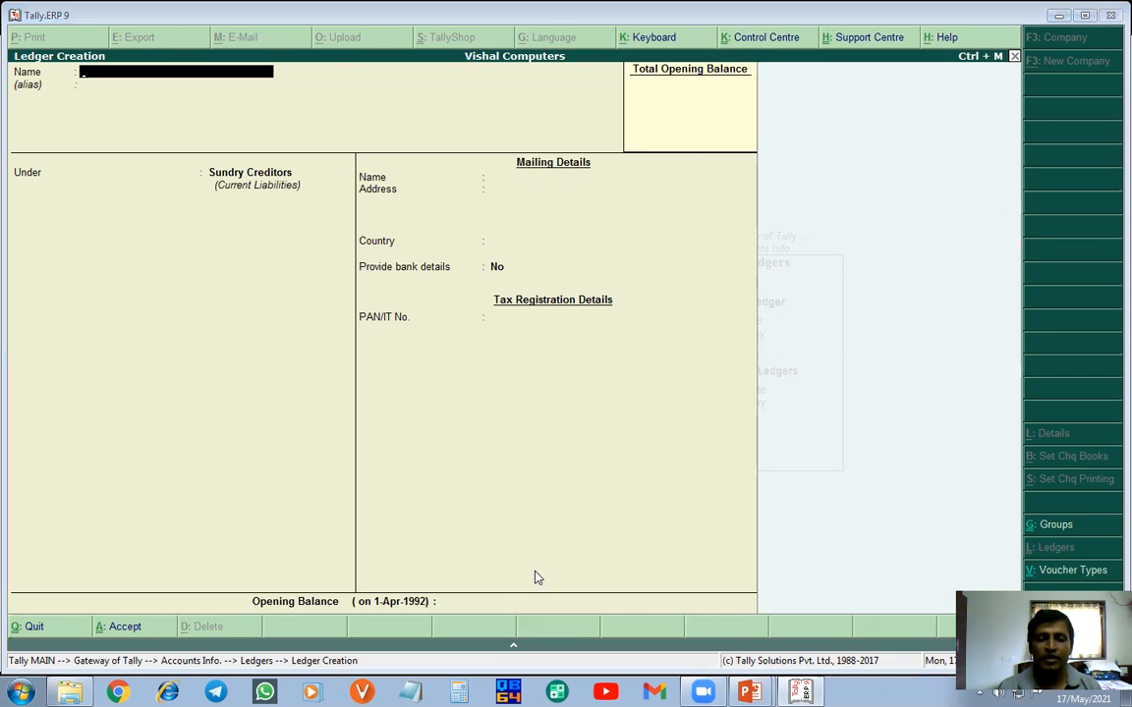
- Switch to the PowerPoint slide show, advance to the following slide and underline Sundry Debtors with a dark blue pen
key("alt+Tab")
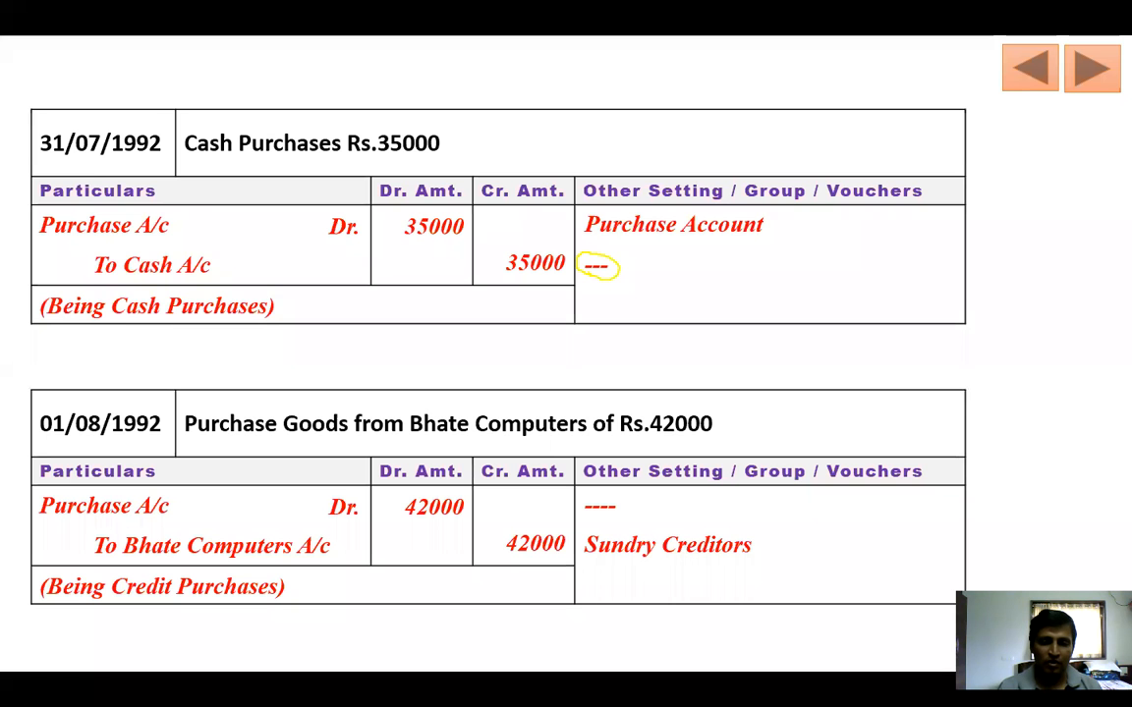
key("Right")
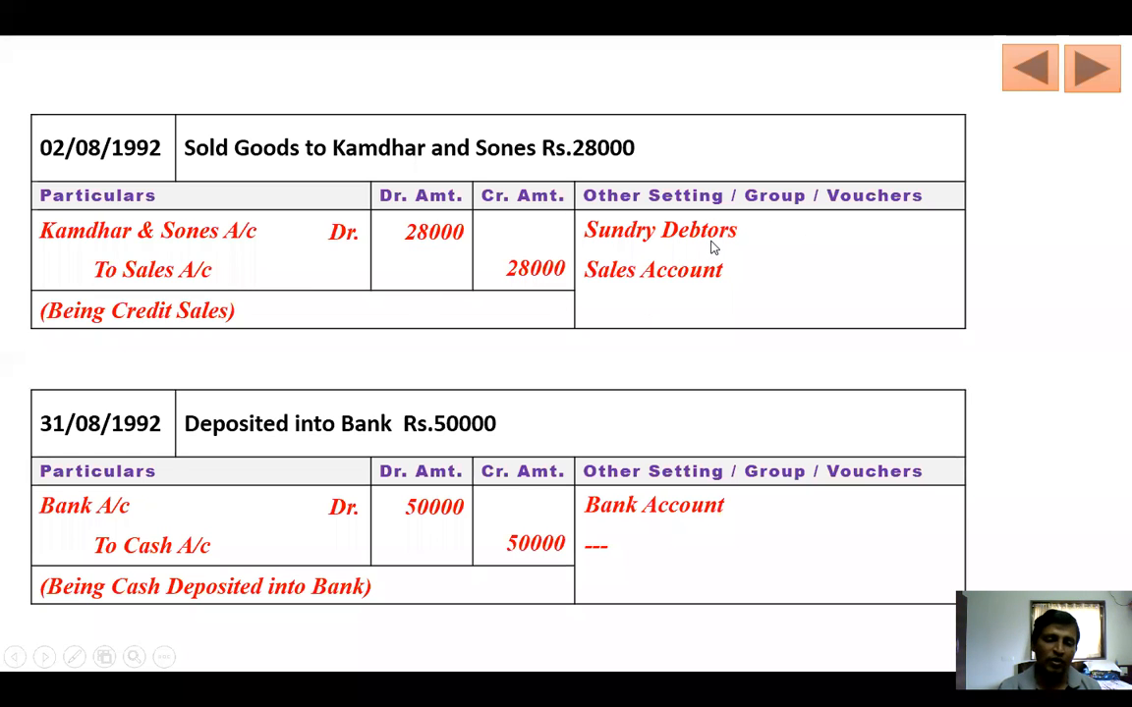
left_click(75, 660)
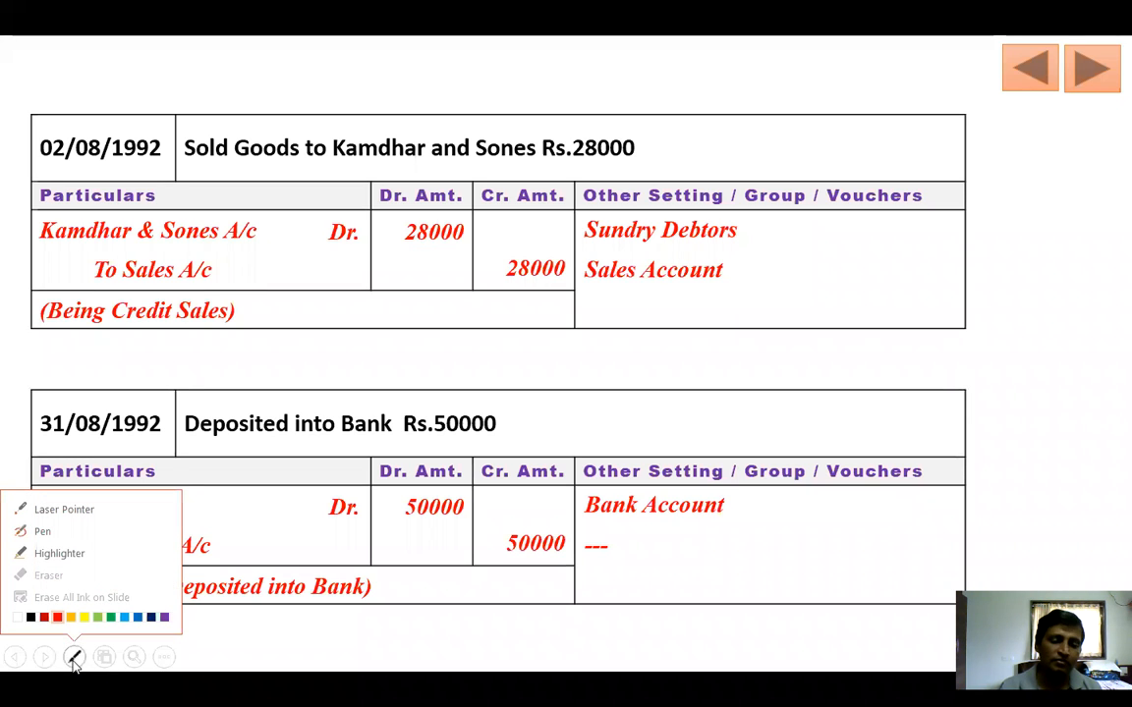
left_click(138, 618)
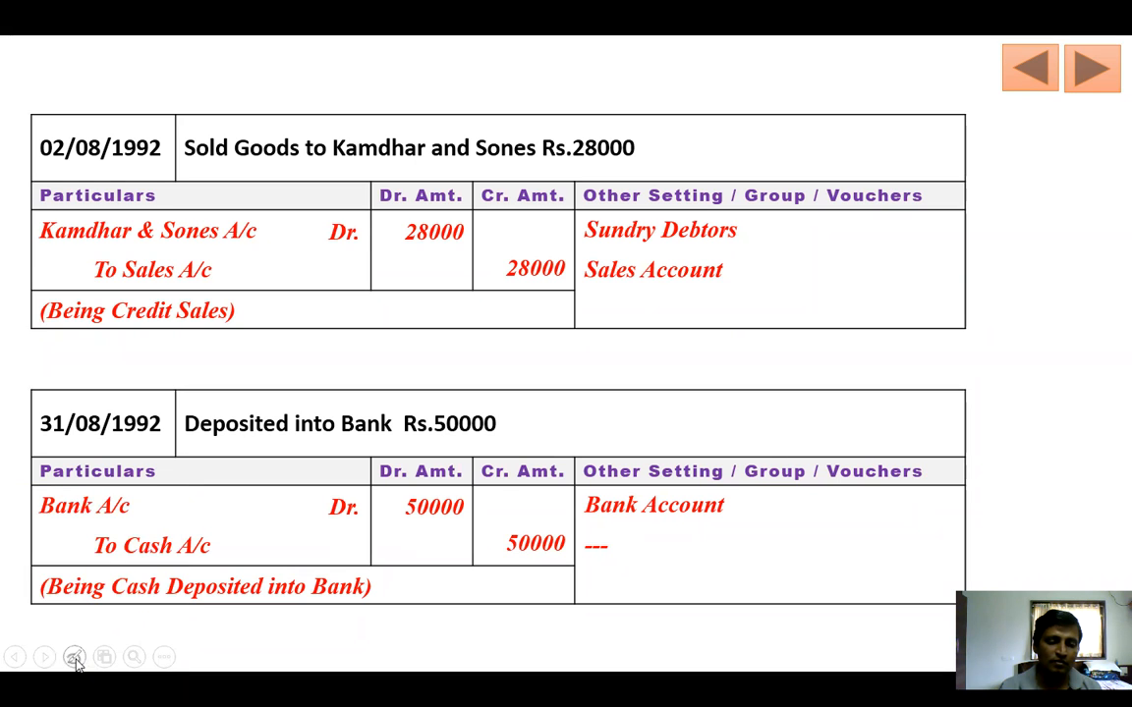
left_click(75, 656)
left_click(149, 618)
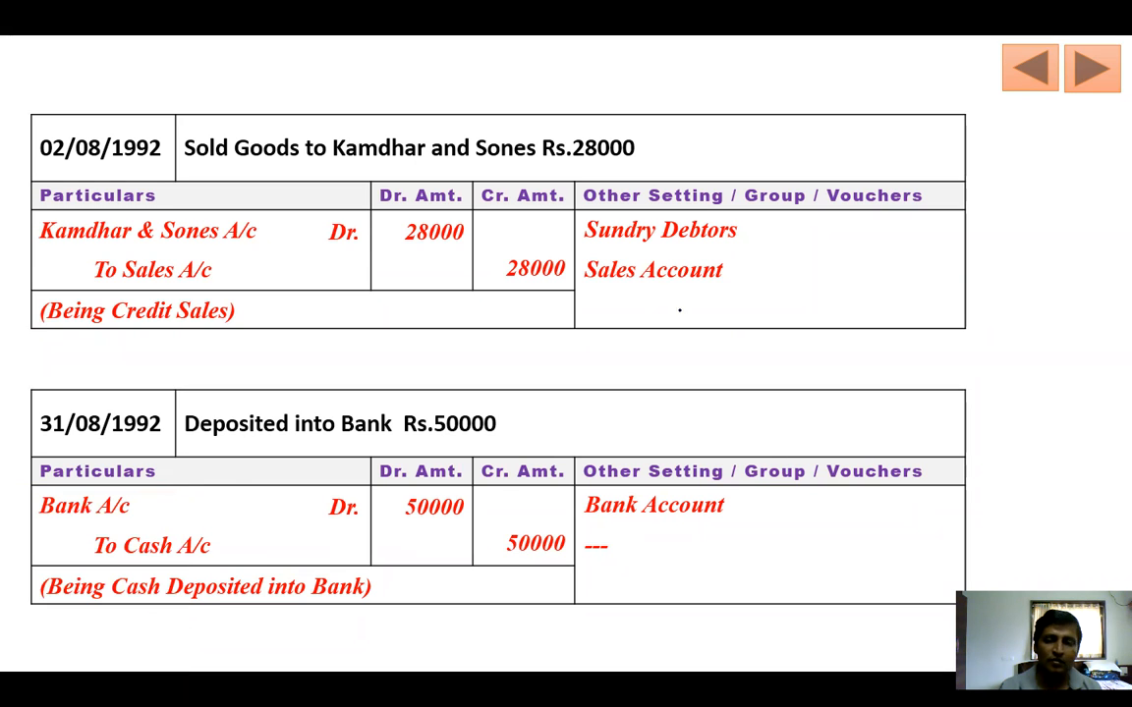
left_click_drag(582, 241, 740, 238)
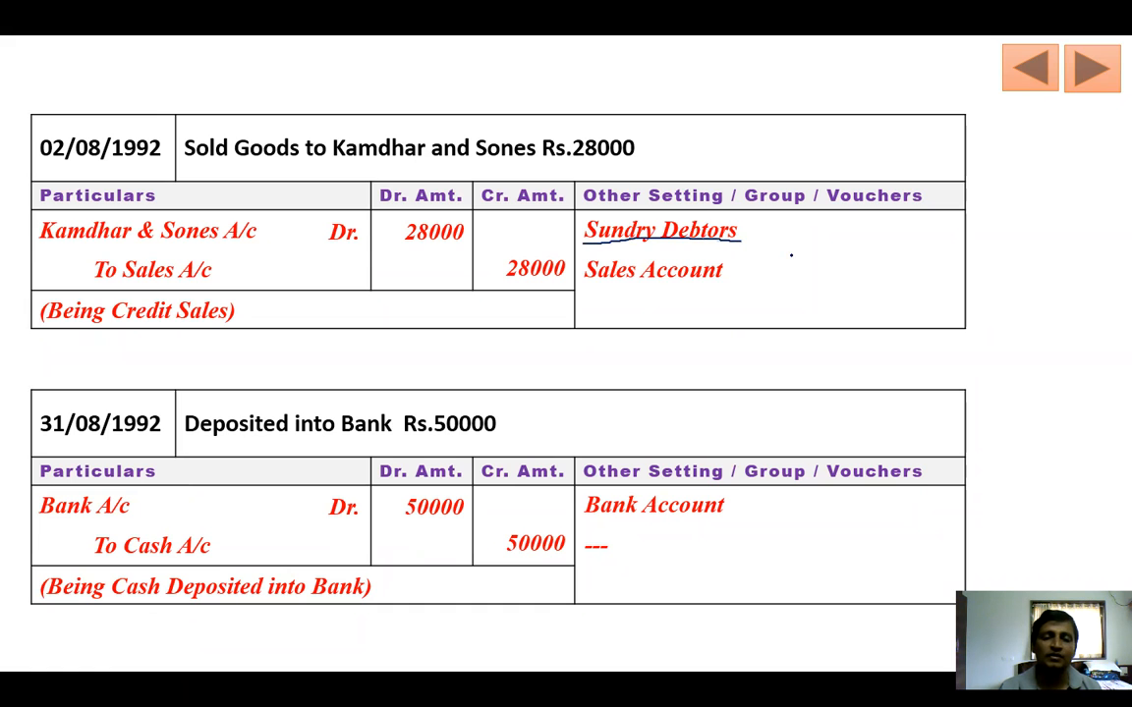
- Switch to Tally.ERP 9 and name the new ledger Kamdar and Sons A/c, with no alias
key("alt+Tab")
type("K")
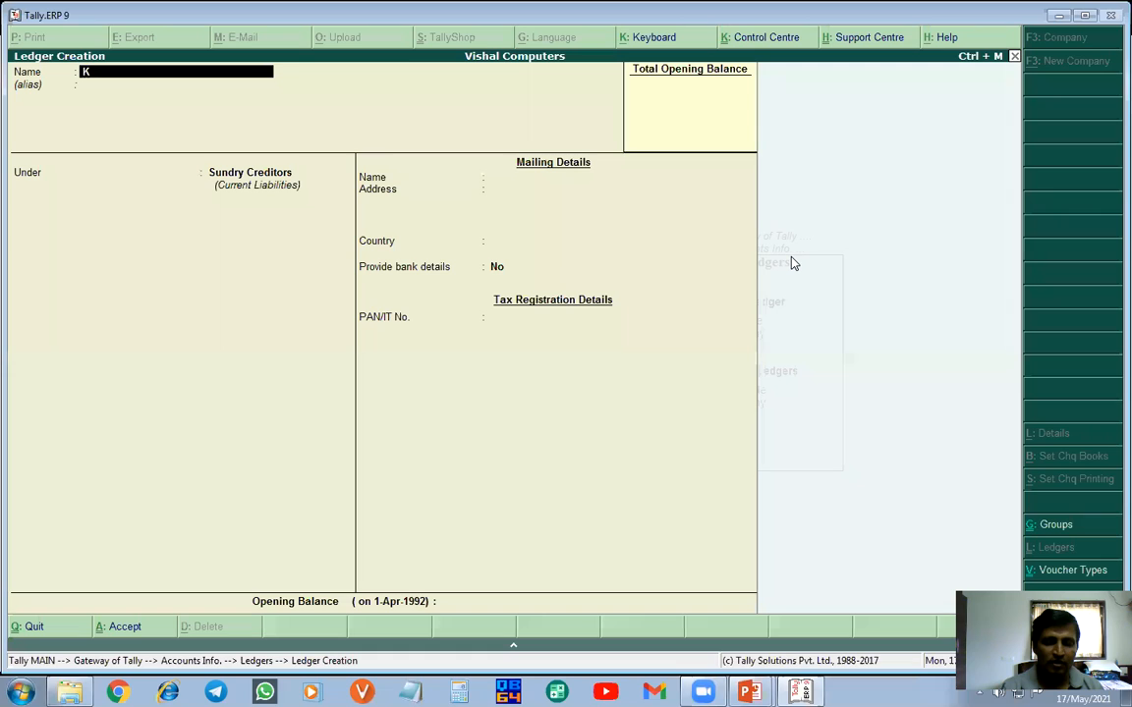
type("amdar and Sons A/c")
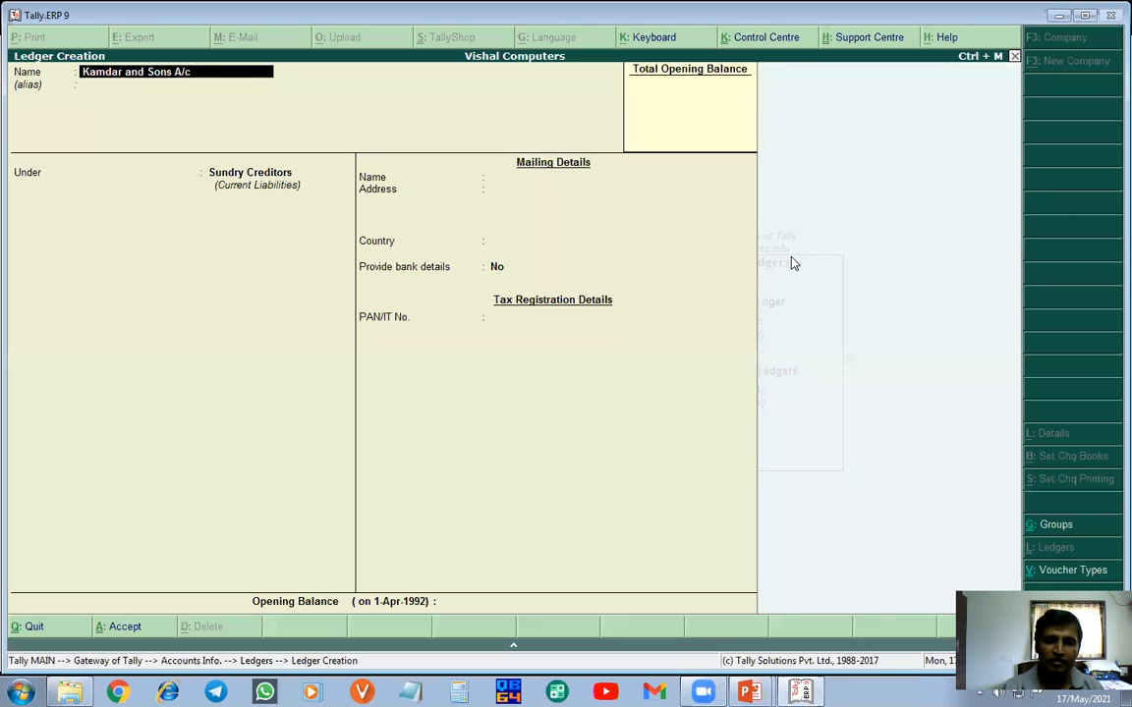
key("Return")
key("Return")
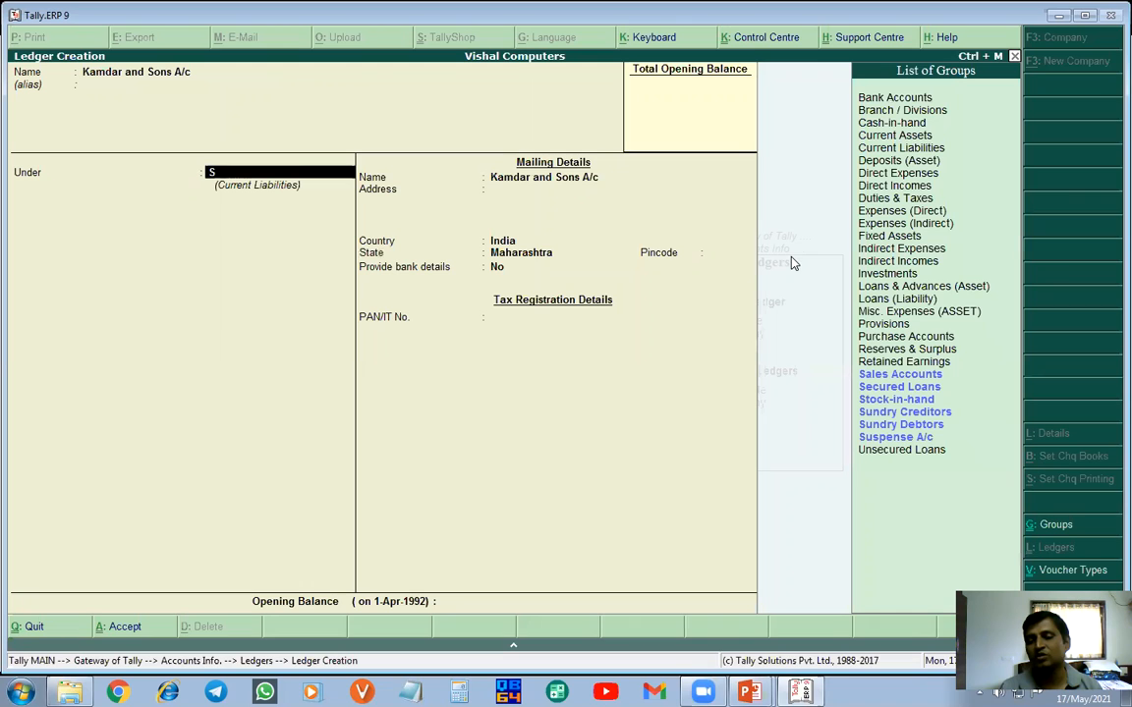
- Place Kamdar and Sons A/c under Sundry Debtors, keep the default mailing details, leave the opening balance blank and save the ledger
left_click(896, 426)
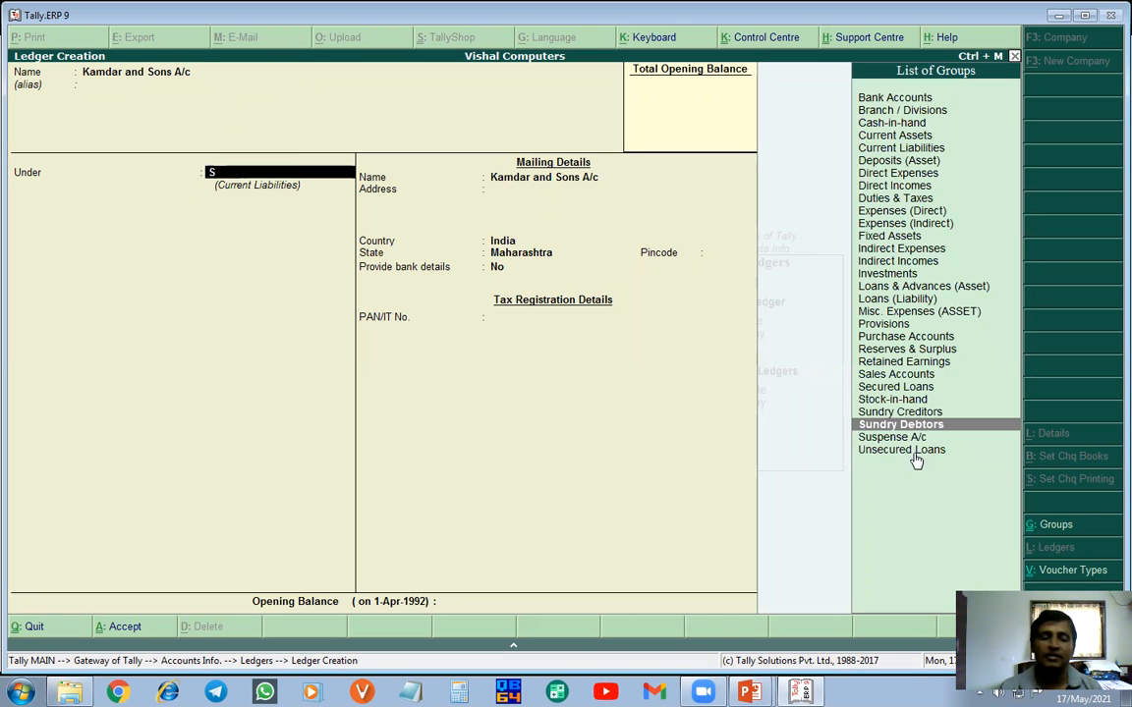
key("Return")
key("Return")
key("Return")
key("Return")
key("Return")
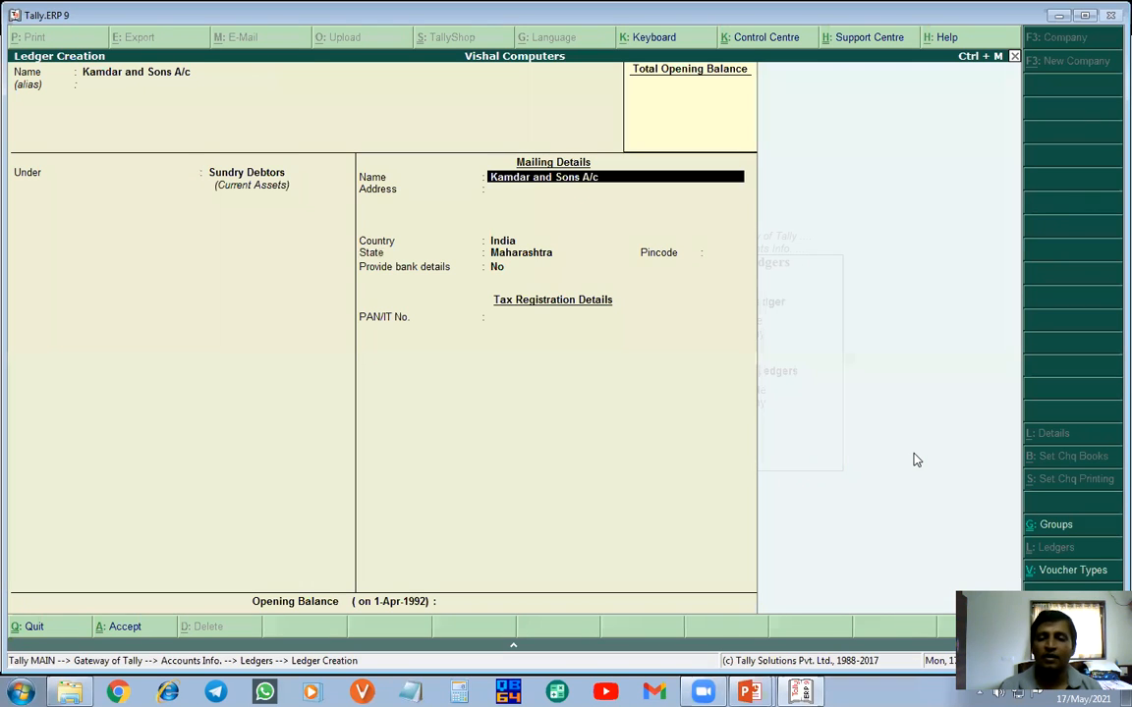
key("Return")
key("Return")
key("Return")
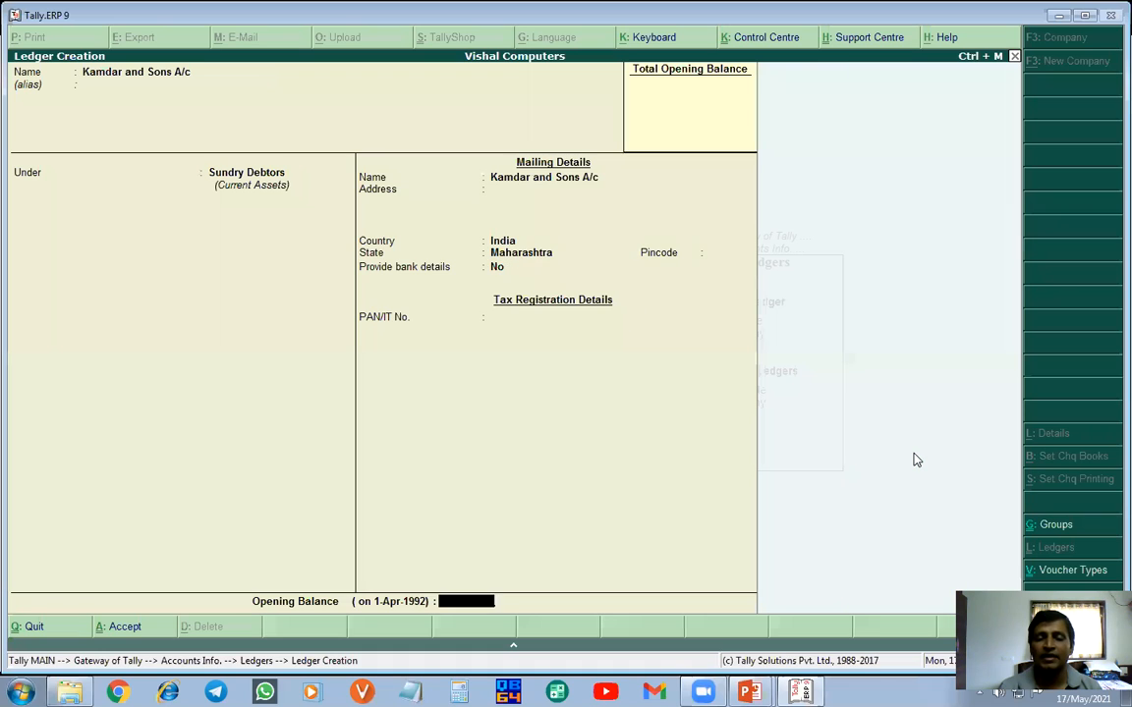
key("Return")
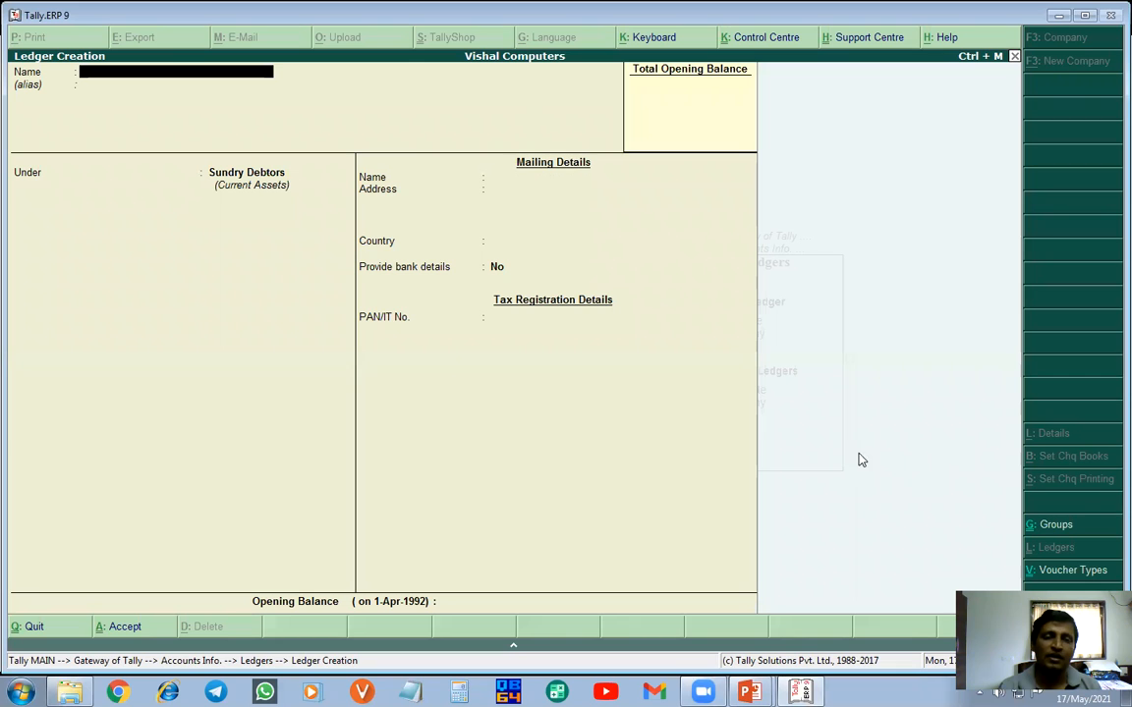
- Create the ledger Sales A/c under Sales Accounts with no alias, leaving the remaining details at their defaults
type("Sales A/c")
key("Return")
key("Return")
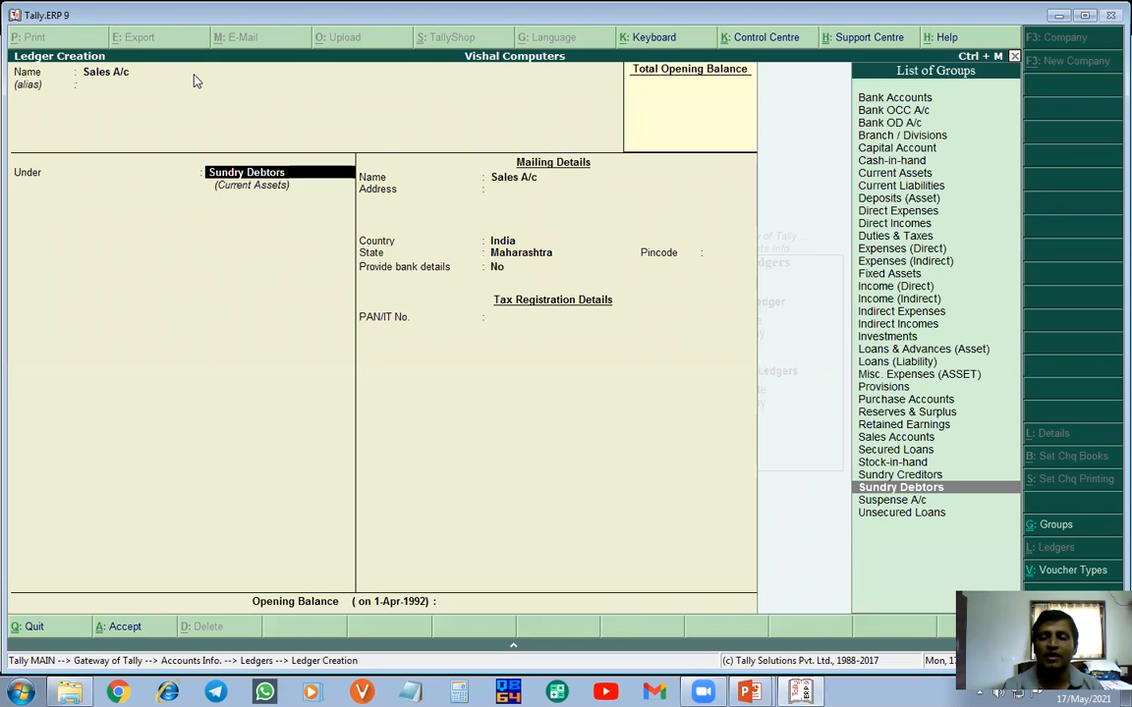
type("S")
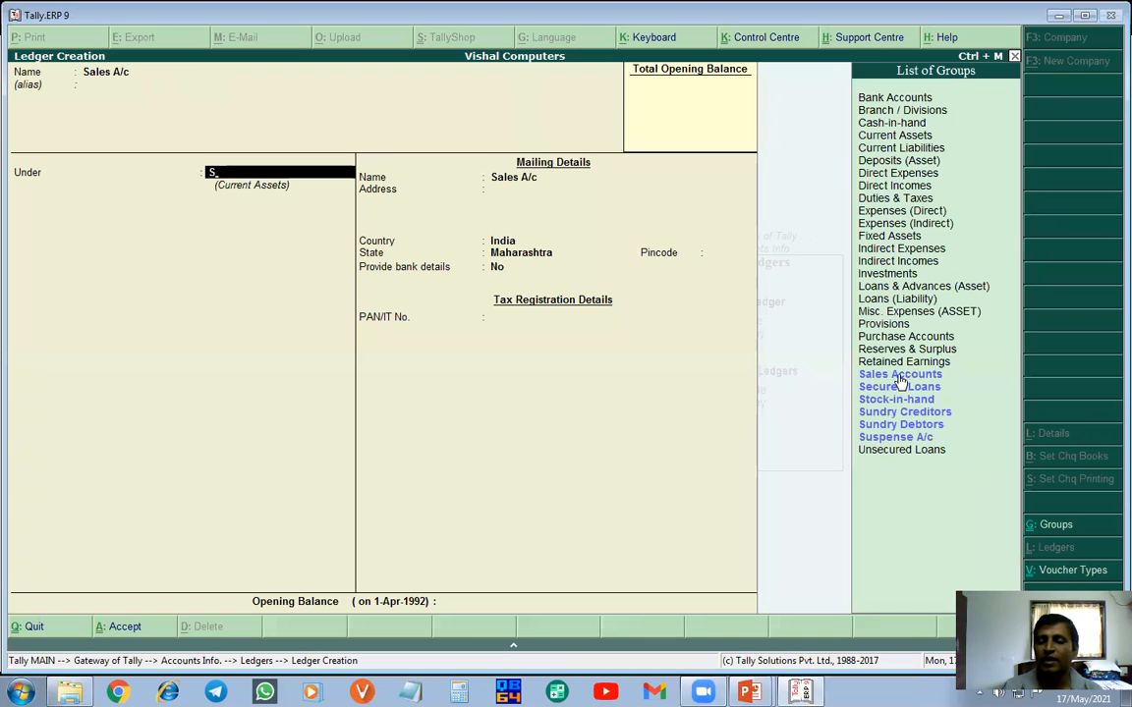
key("Return")
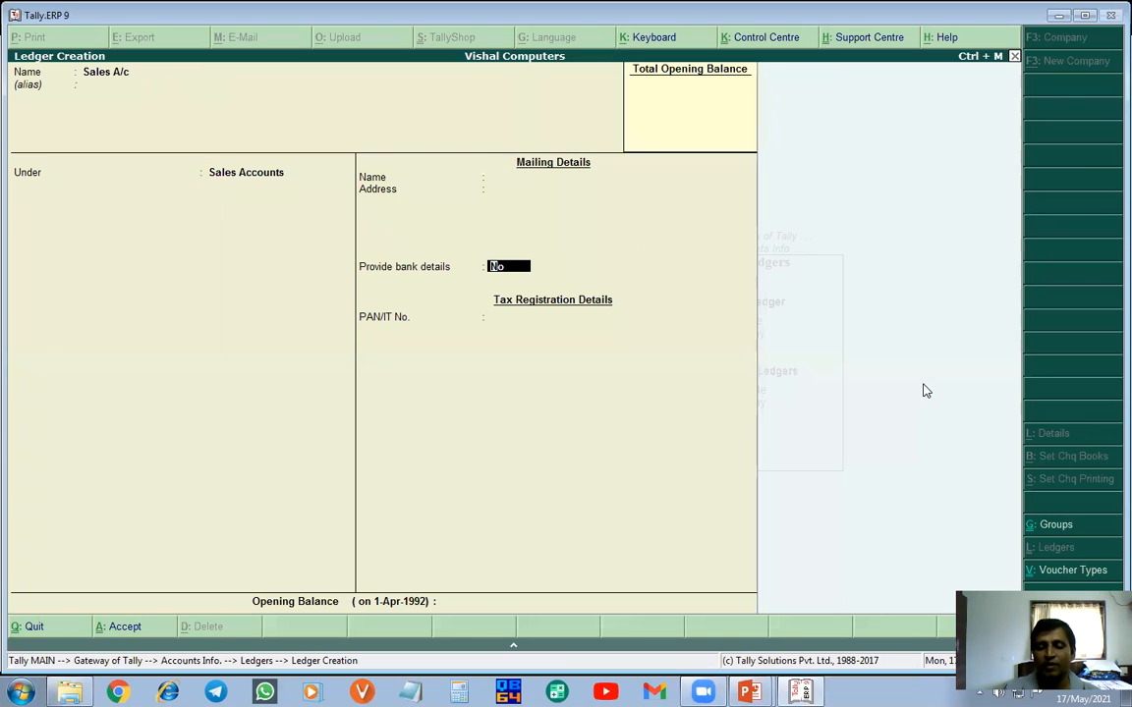
key("Return")
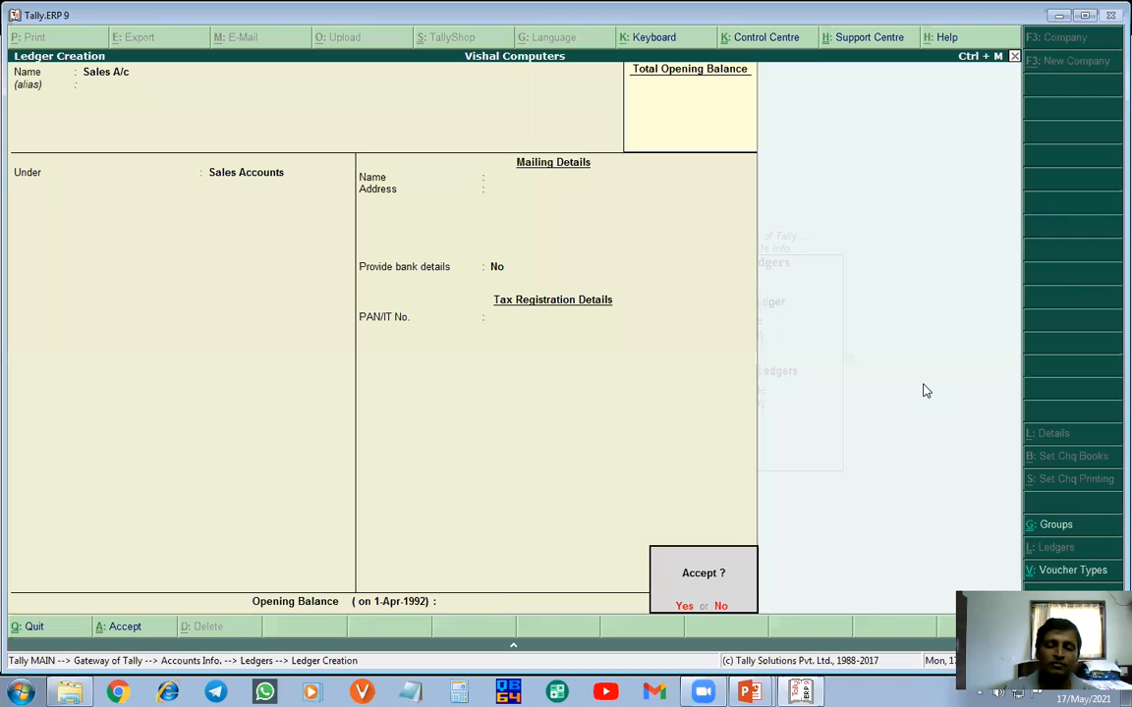
key("Return")
- Underline Bank Account in the deposit entry on the PowerPoint slide, and name the new ledger Bank A/c in Tally.ERP 9, with no alias
key("alt+Tab")
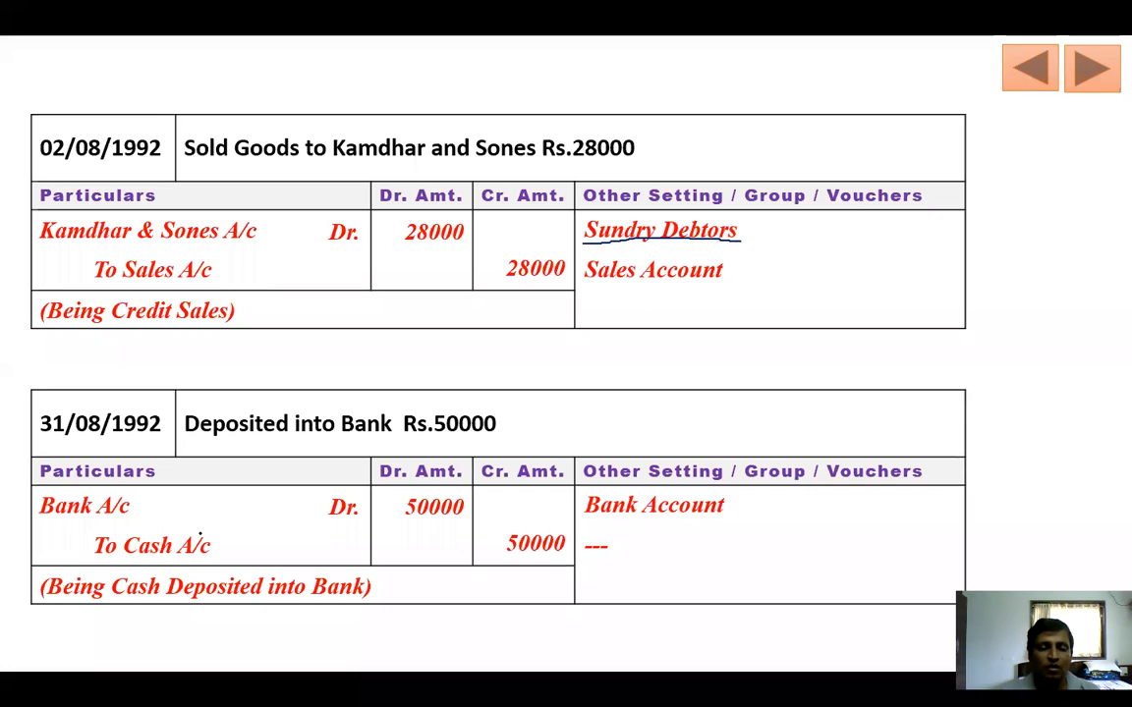
mouse_move(583, 524)
left_mouse_down()
mouse_move(720, 529)
mouse_move(736, 519)
left_mouse_up()
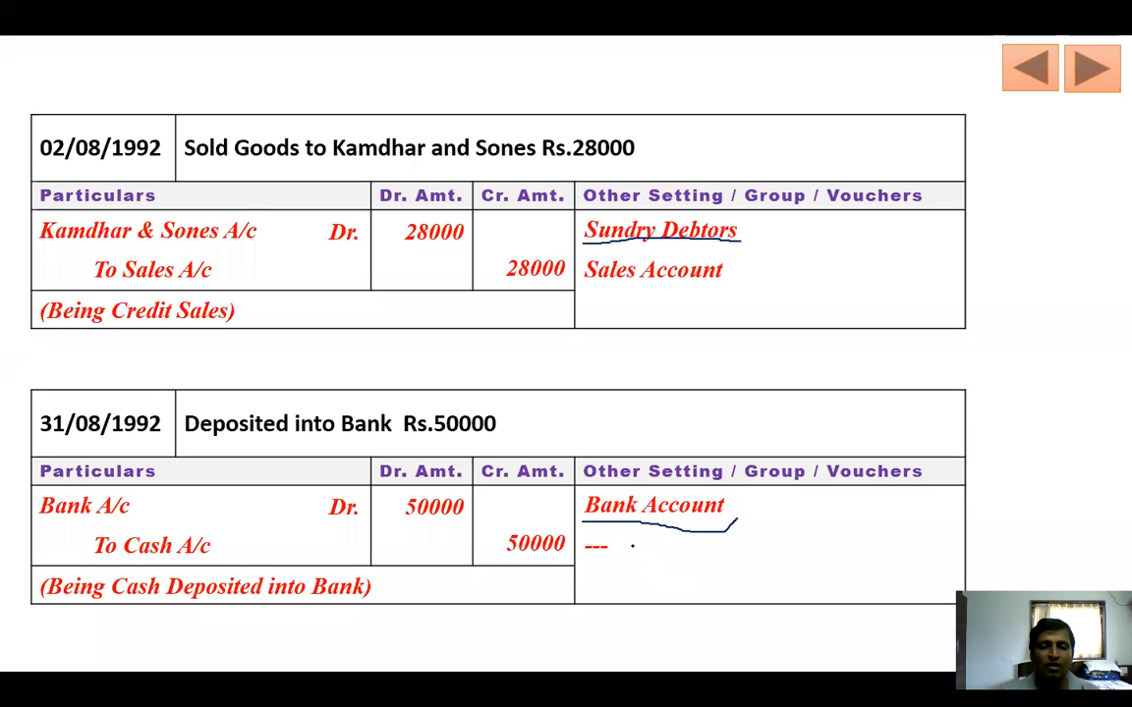
key("alt+Tab")
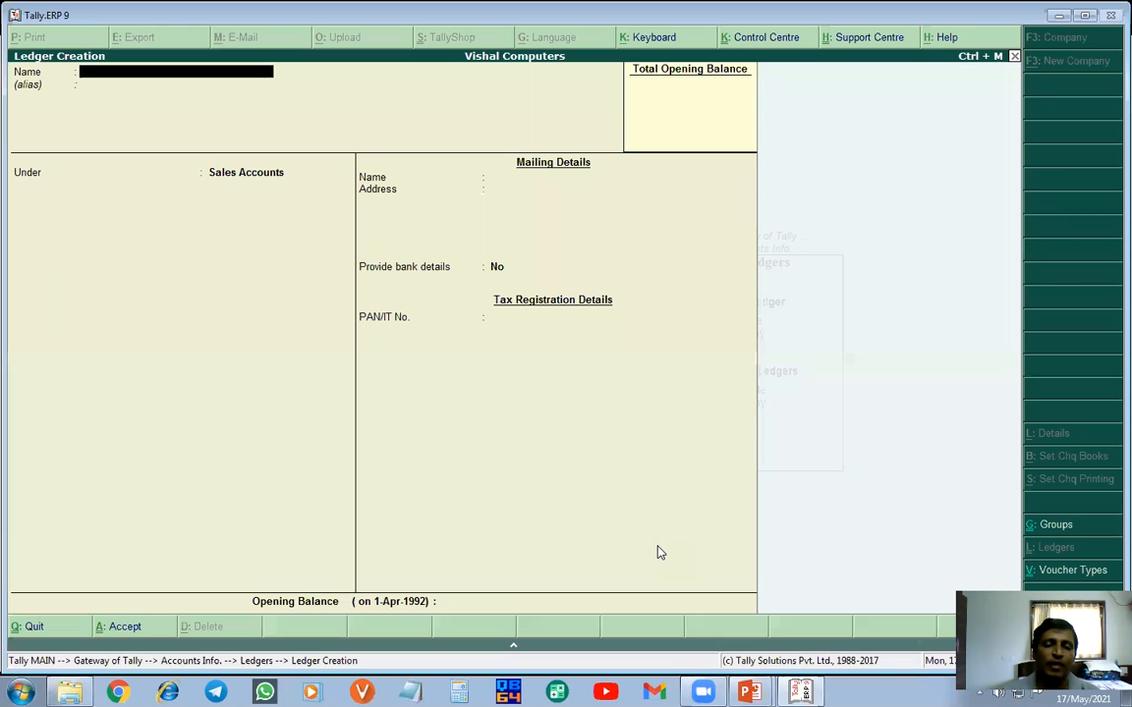
type("B")
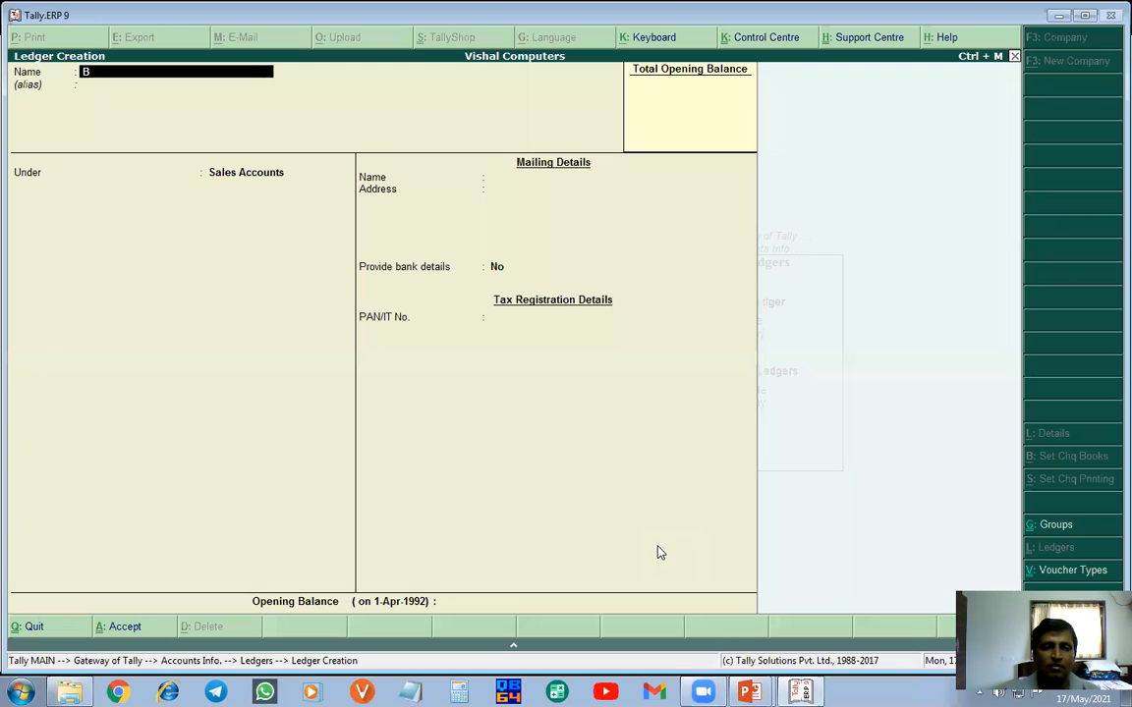
type("ank ")
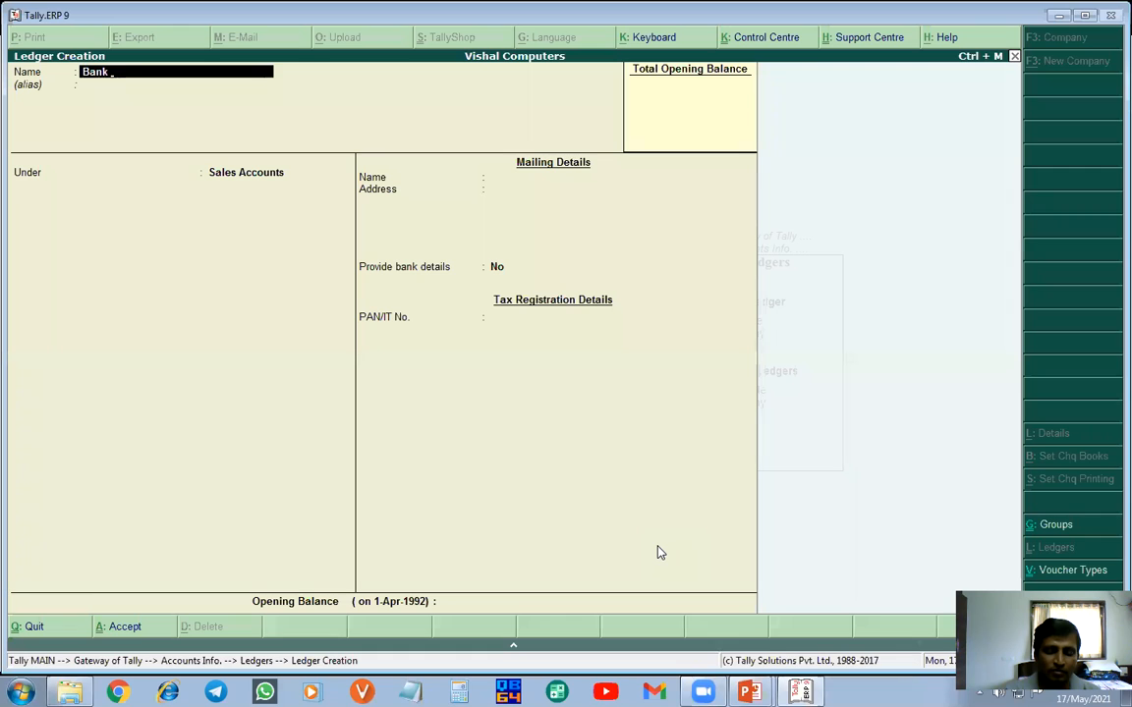
type("A/c")
key("Return")
key("Return")
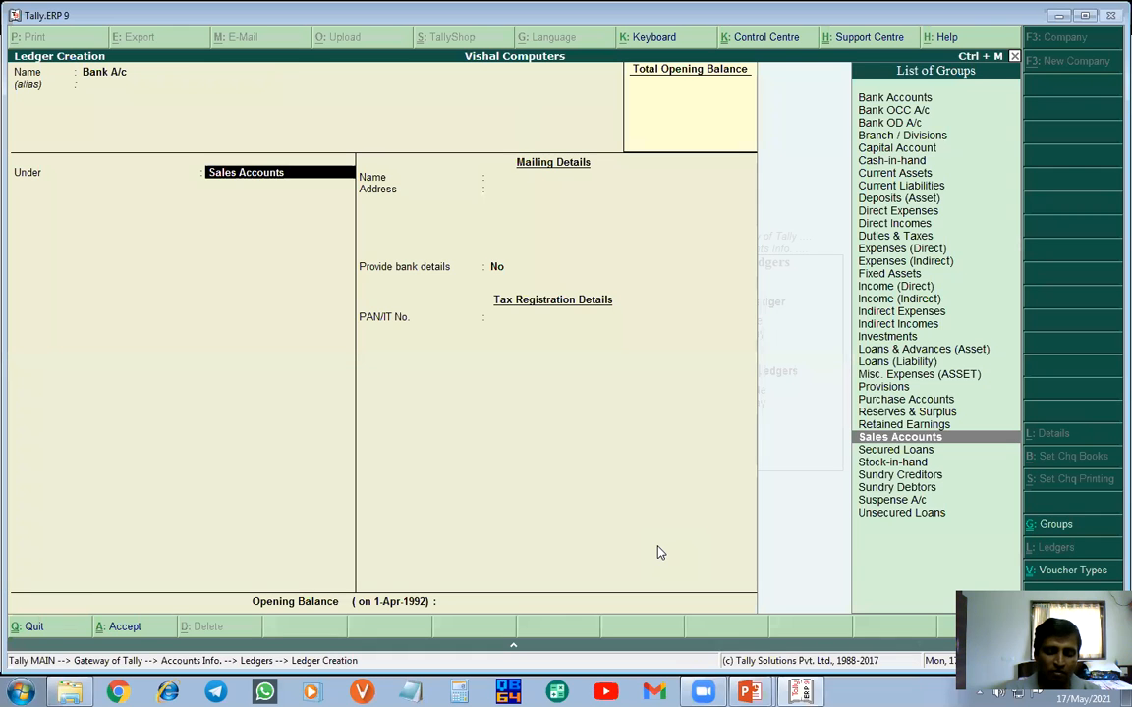
- Place Bank A/c under Bank Accounts, leave the bank, mailing and opening balance details at their defaults and save the ledger
type("B")
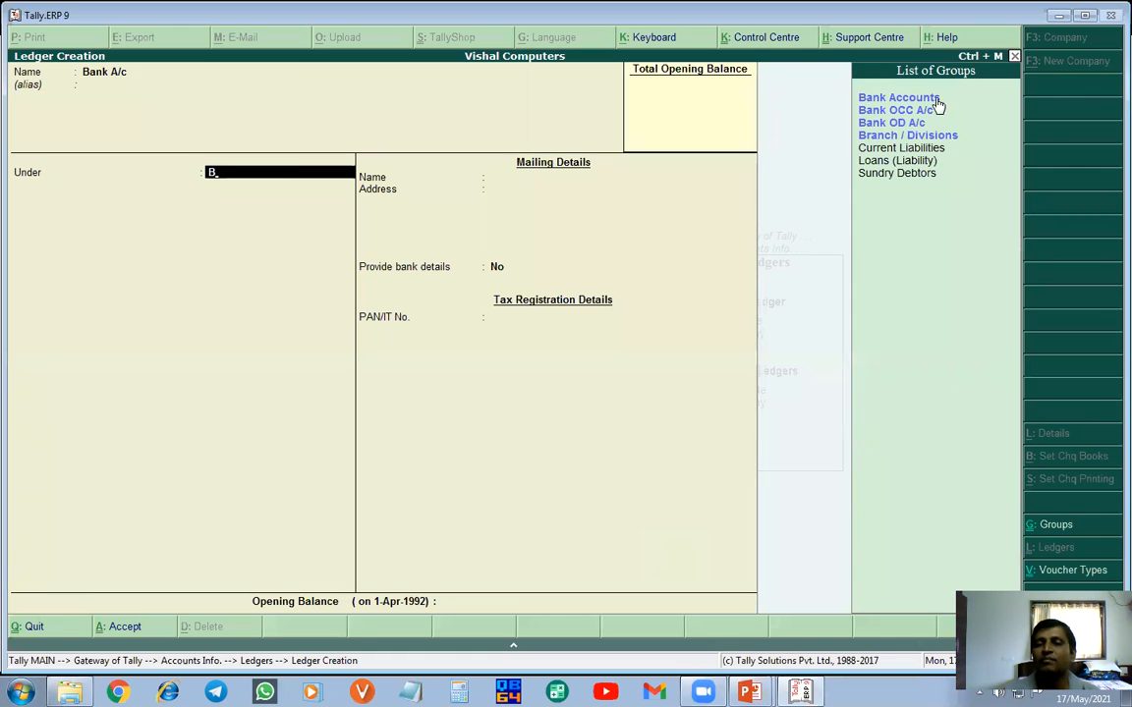
left_click(923, 99)
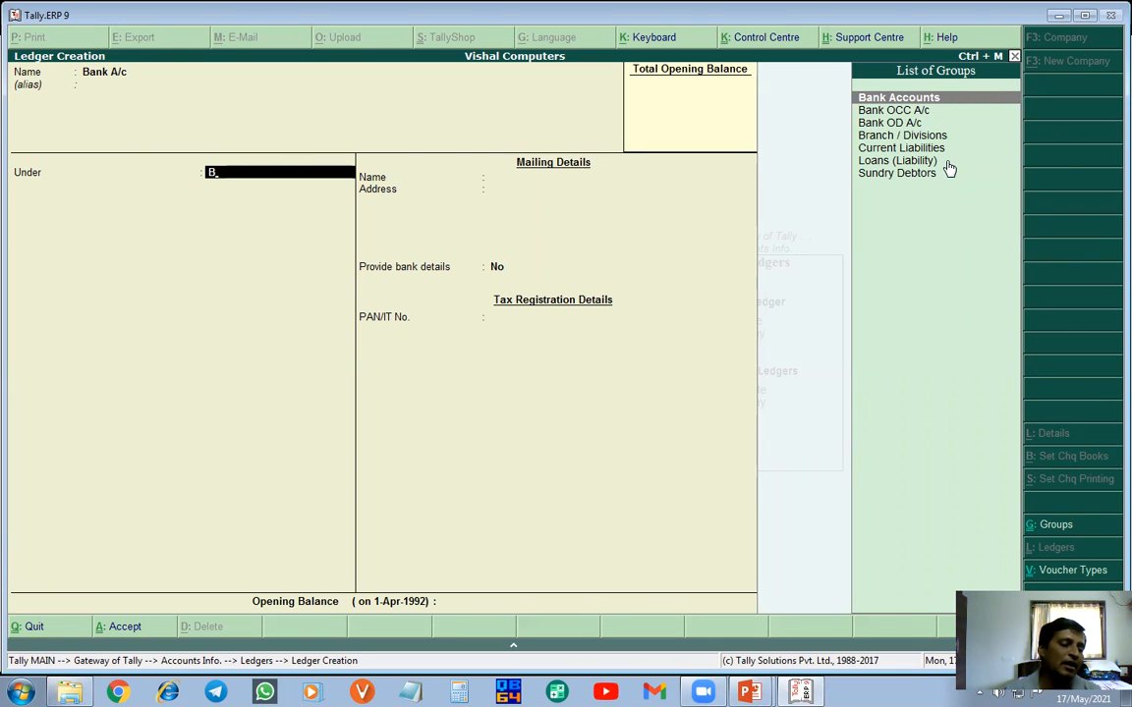
key("Return")
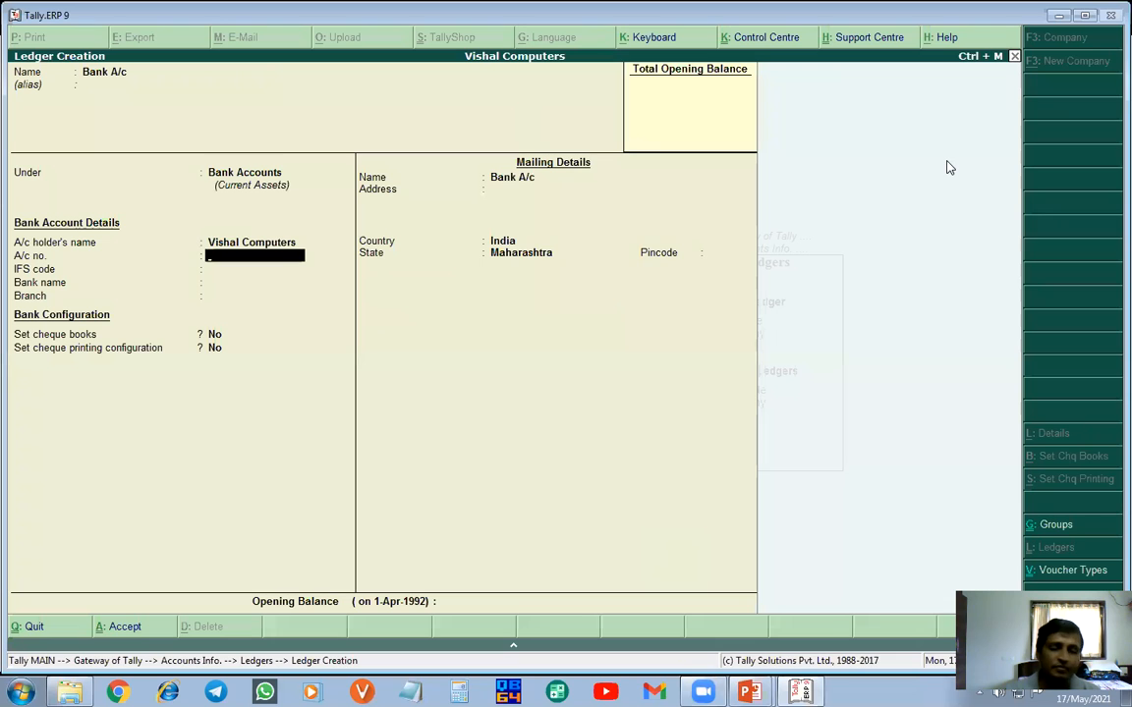
key("Return")
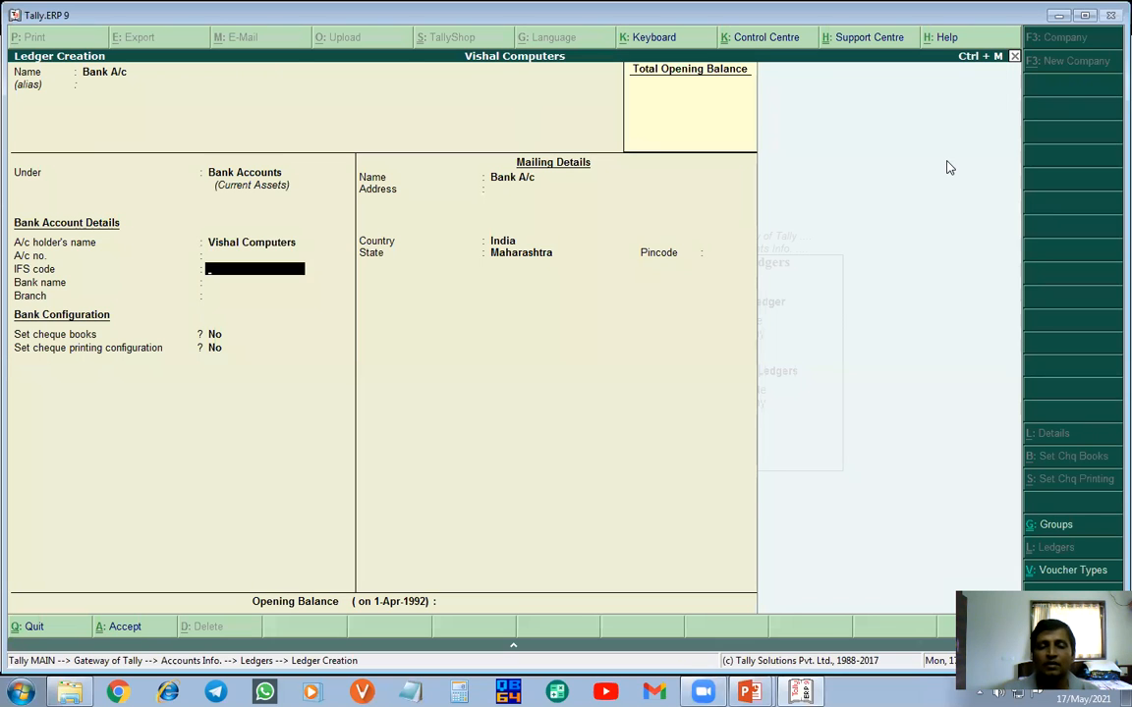
key("Return")
key("Return")
key("Return")
key("Return")
key("Return")
key("Return")
key("Return")
key("Return")
key("Return")
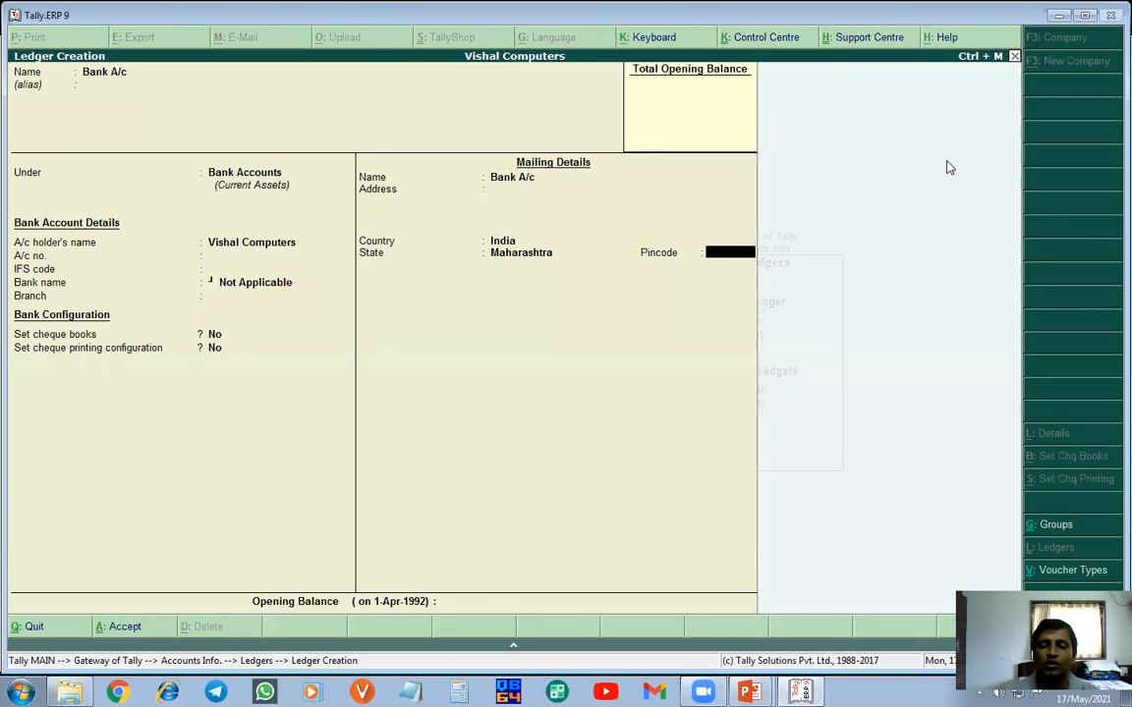
key("Return")
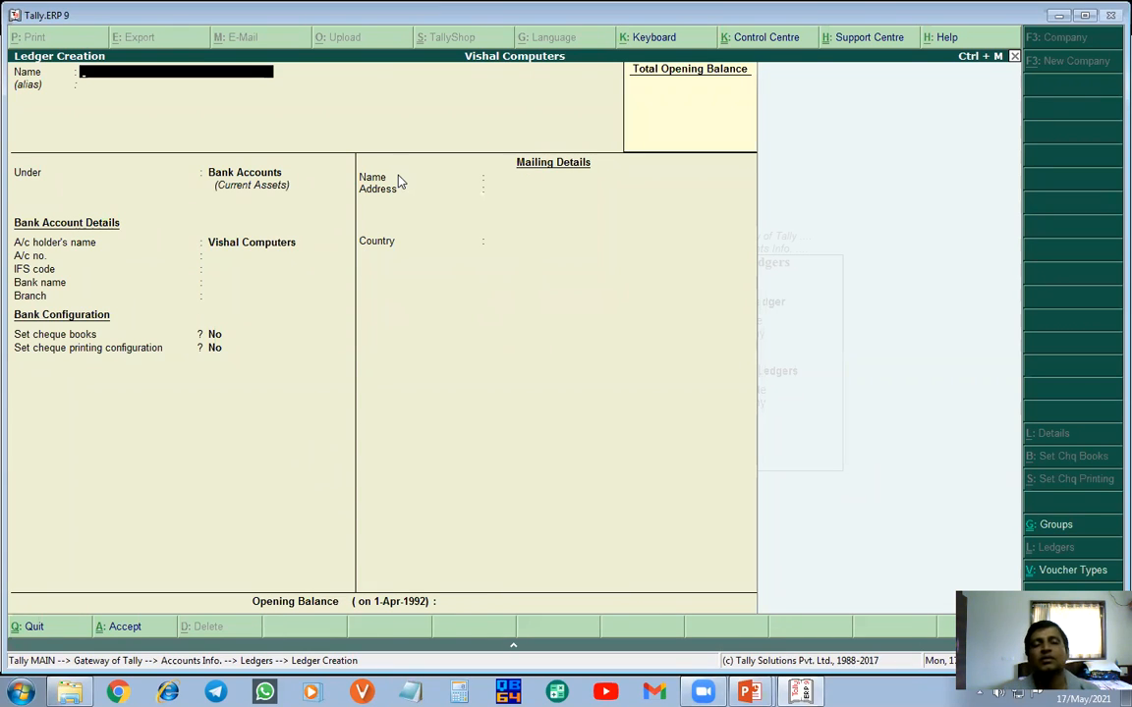
- Switch to the PowerPoint slide show, advance to the 01/09/1992 taxes entry and underline Taxes A/c and its group Indirect Expenses
key("alt+Tab")
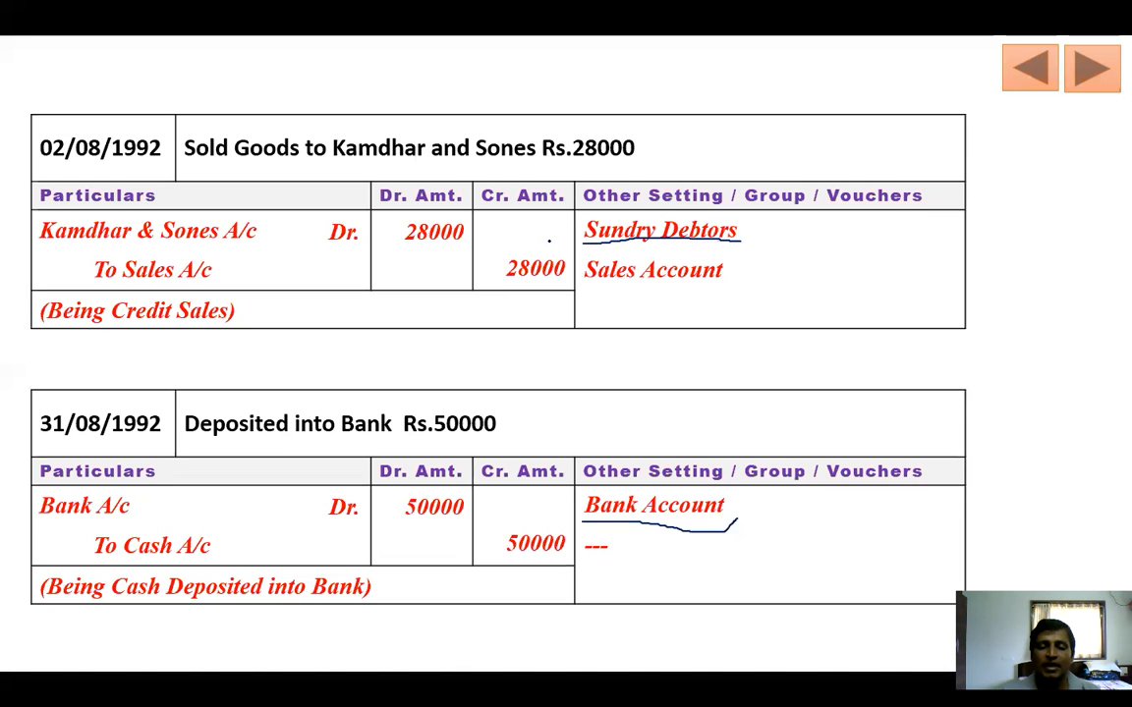
key("Right")
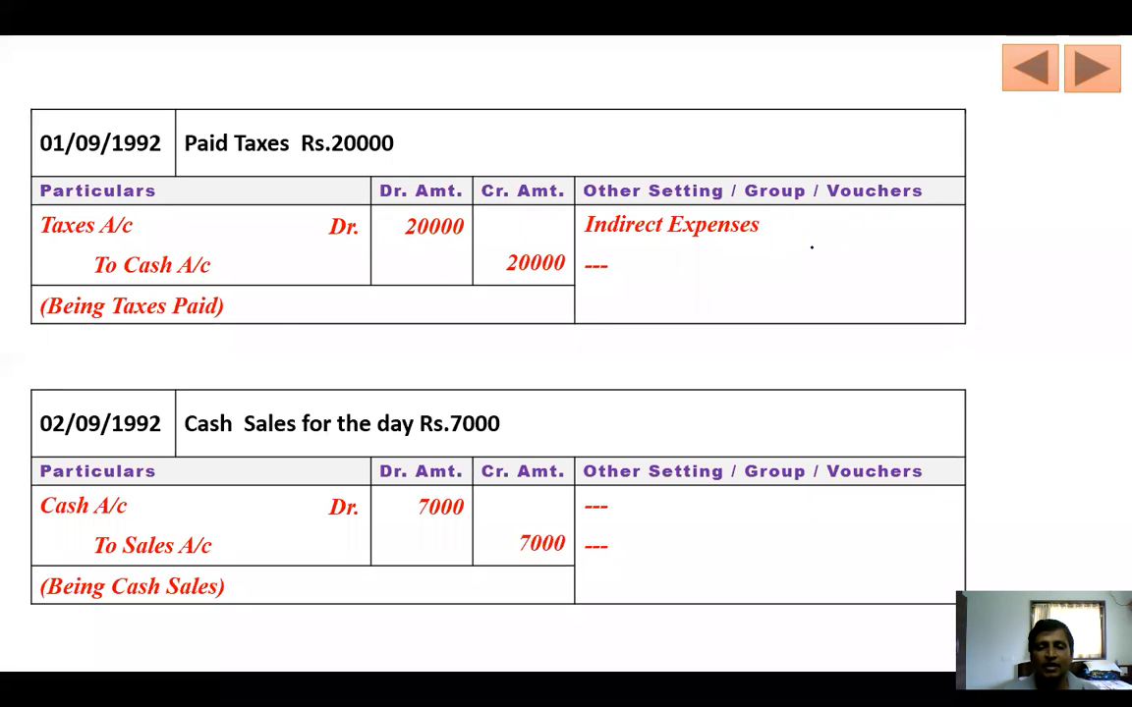
key("alt+Tab")
key("alt+Tab")
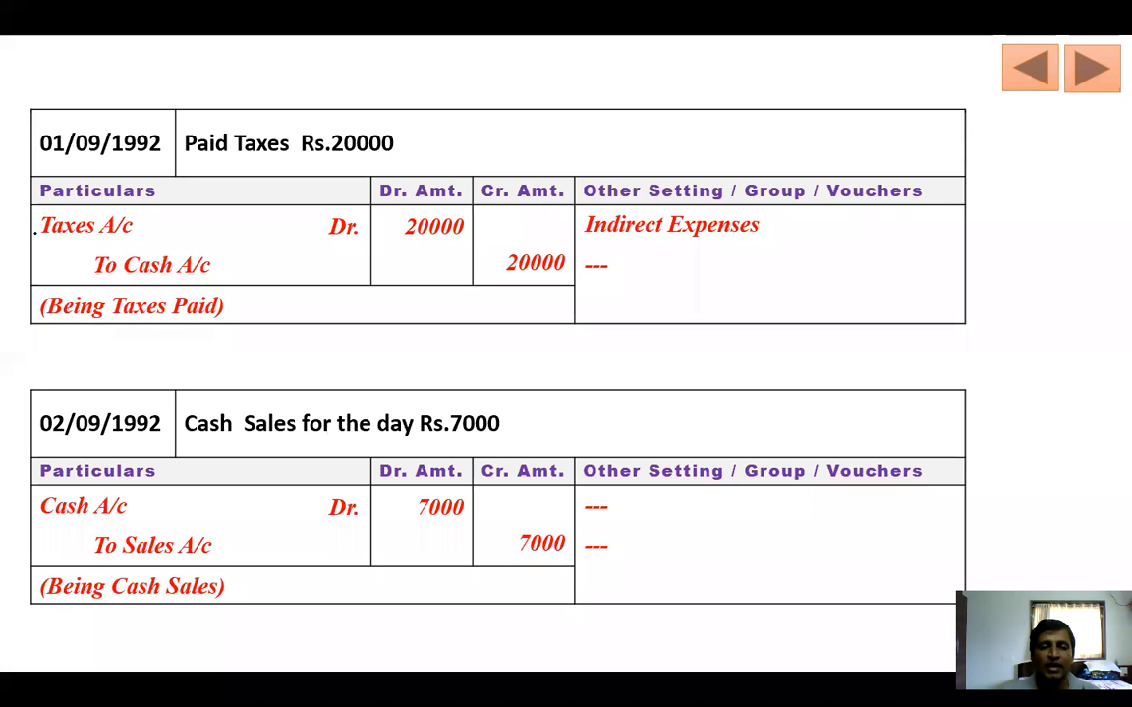
left_click_drag(33, 218, 132, 218)
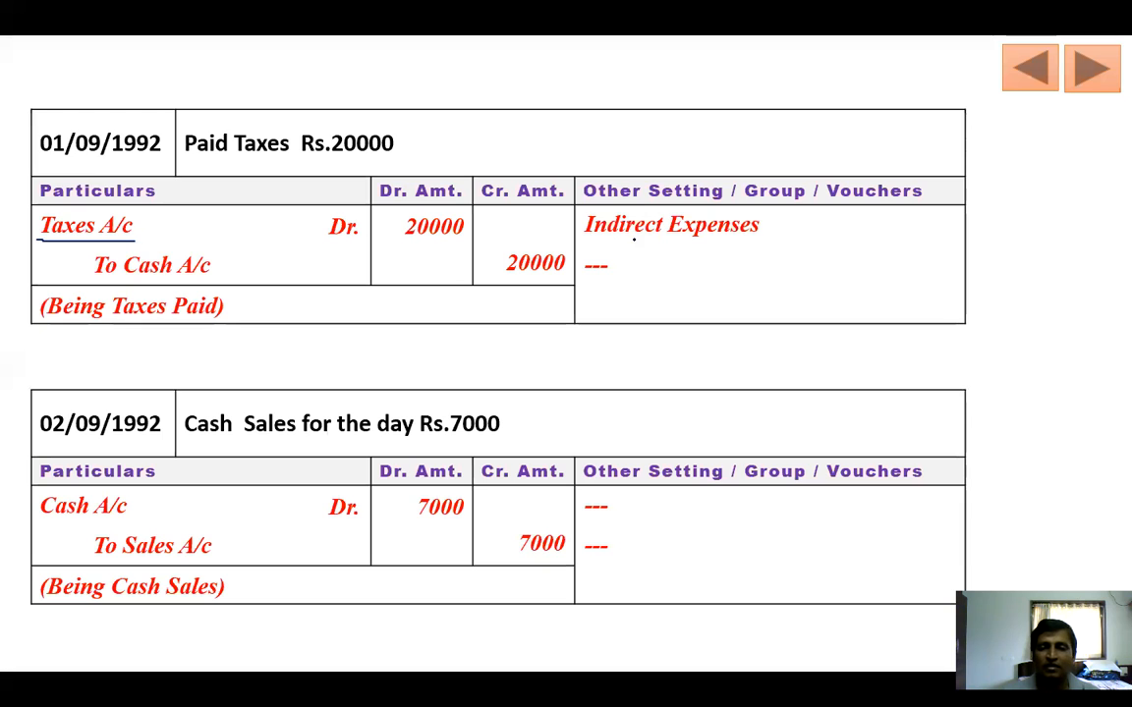
left_click_drag(582, 239, 780, 240)
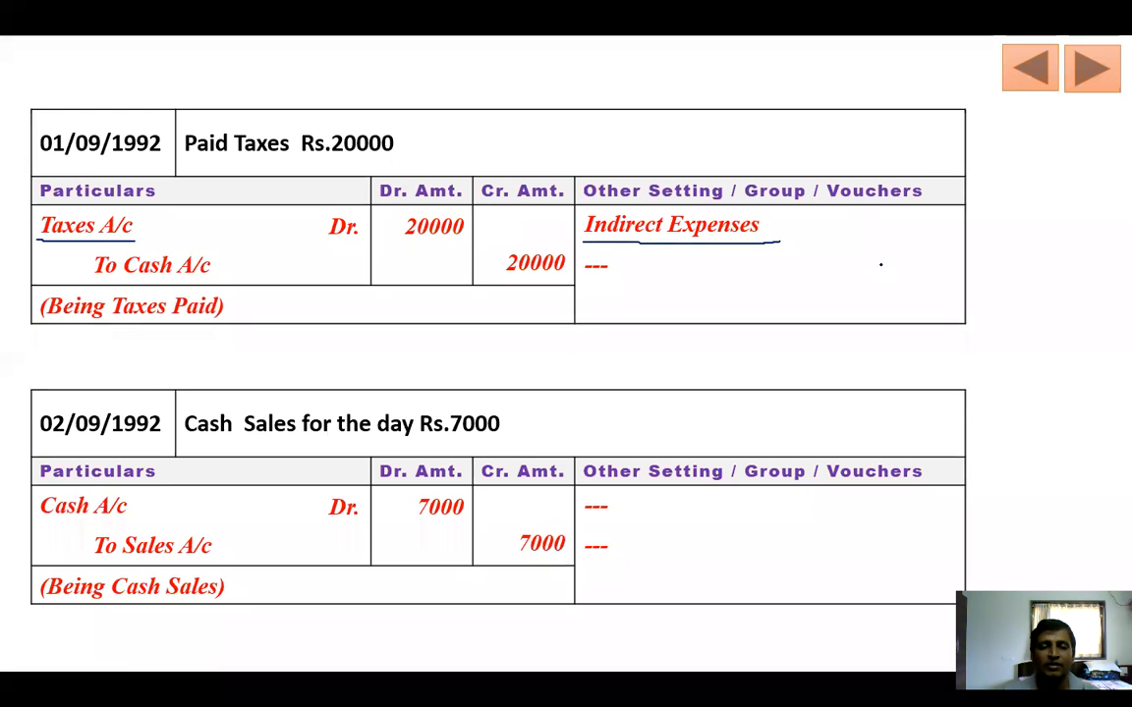
- Switch to Tally.ERP 9 and create the ledger Taxes A/c under Indirect Expenses with no alias or opening balance
key("alt+Tab")
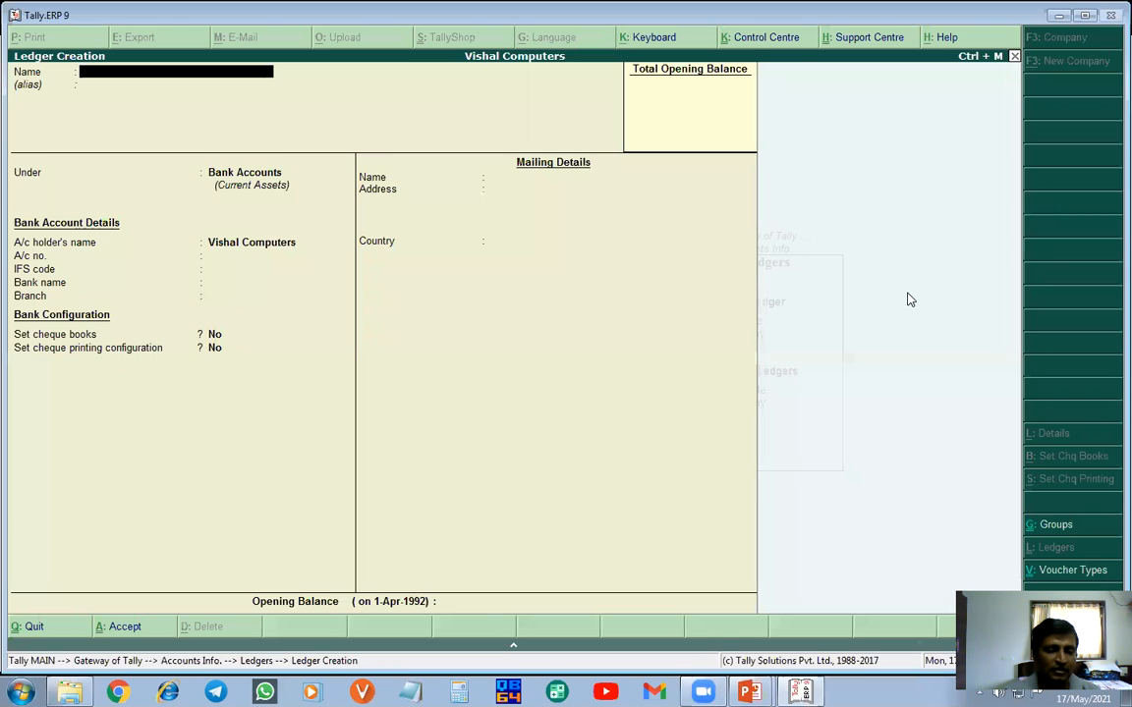
type("Taxes A/c")
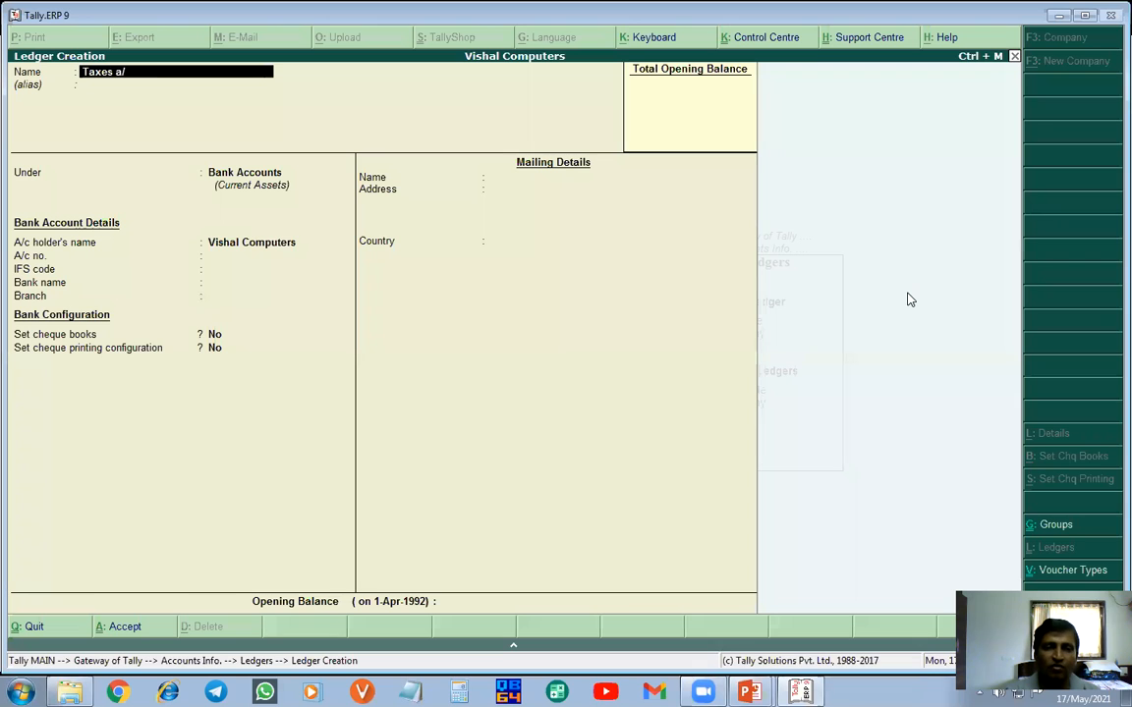
key("Return")
key("Return")
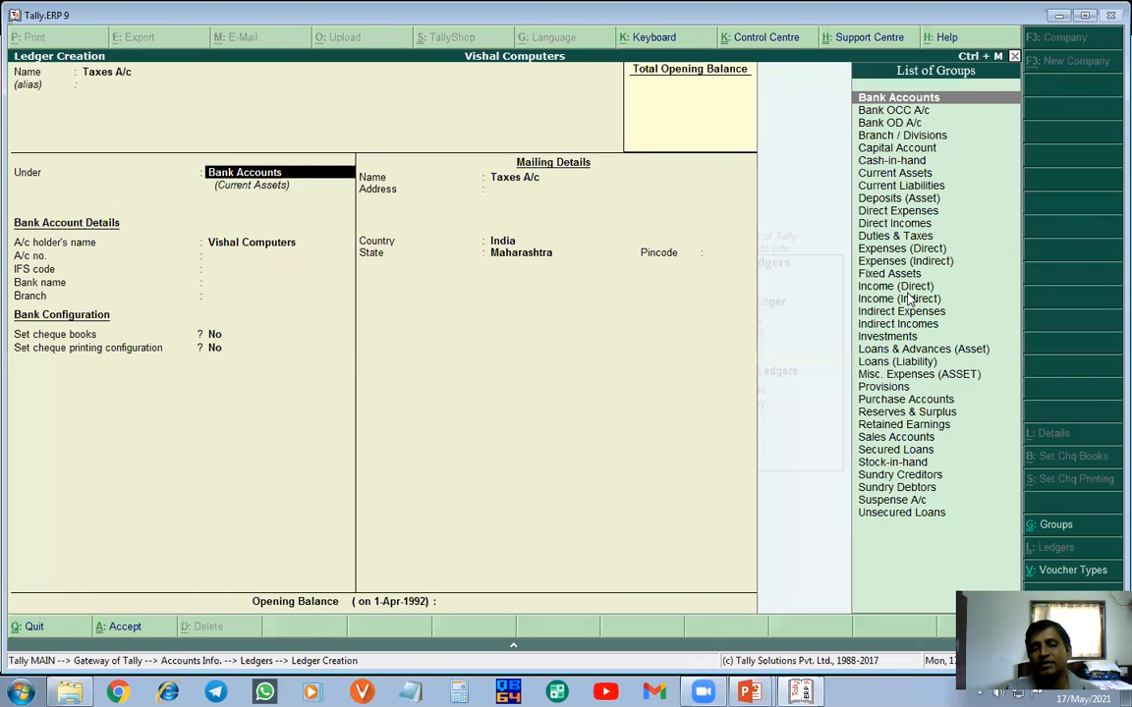
type("I")
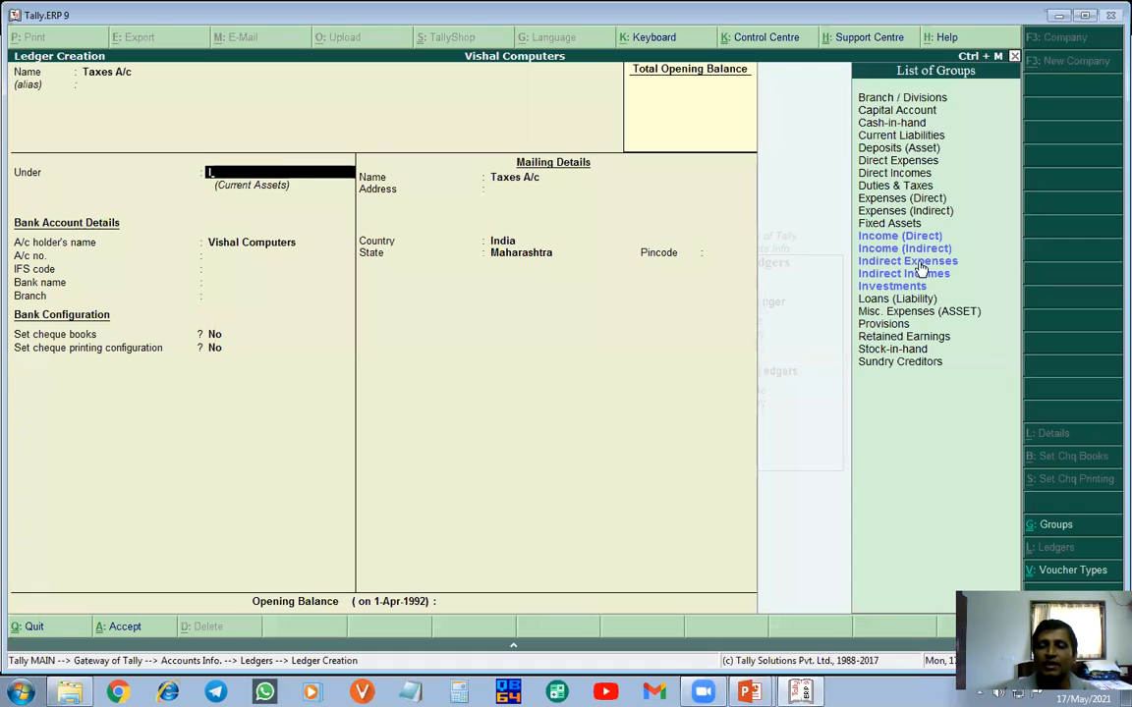
left_click(919, 263)
key("Return")
key("Return")
key("Return")
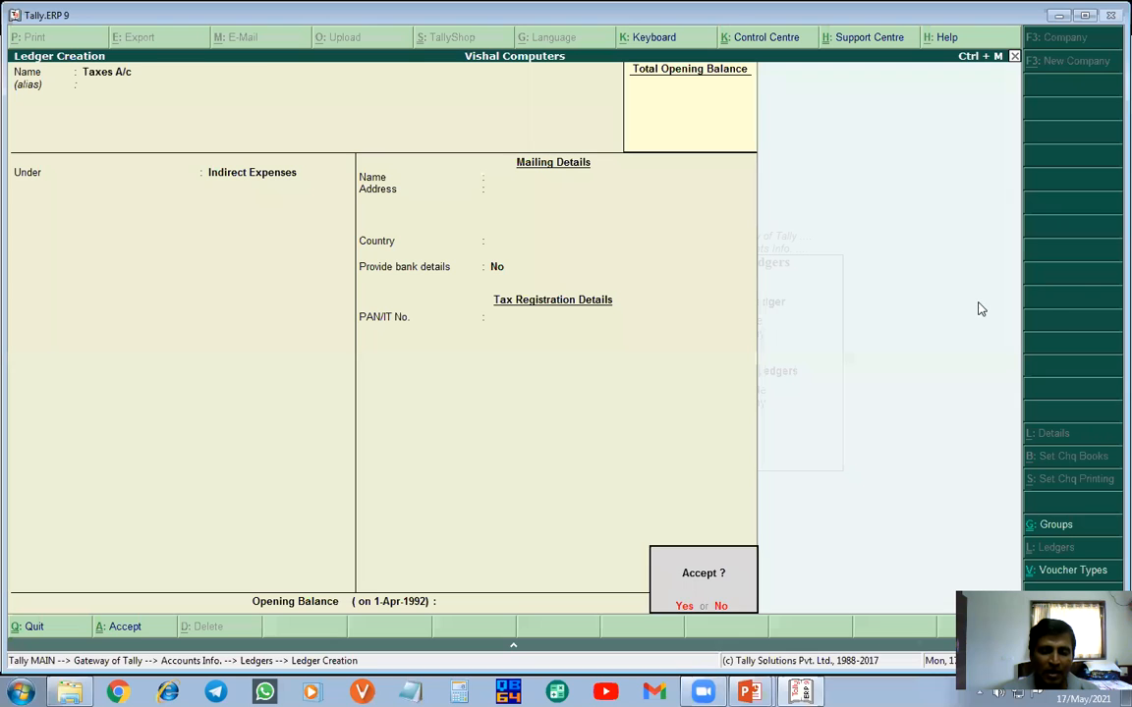
key("Return")
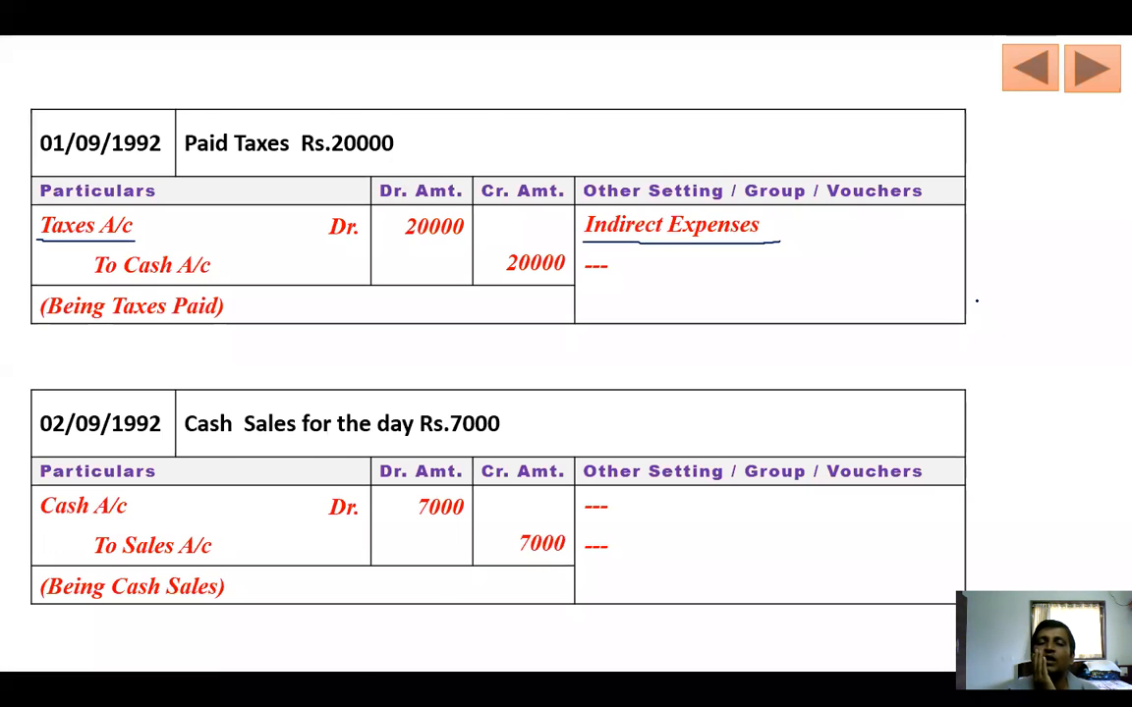
- In the PowerPoint slide show, advance to the 01/10/1992 cheque entry and underline Discount Paid A/c and its group Indirect Expenses
key("Right")
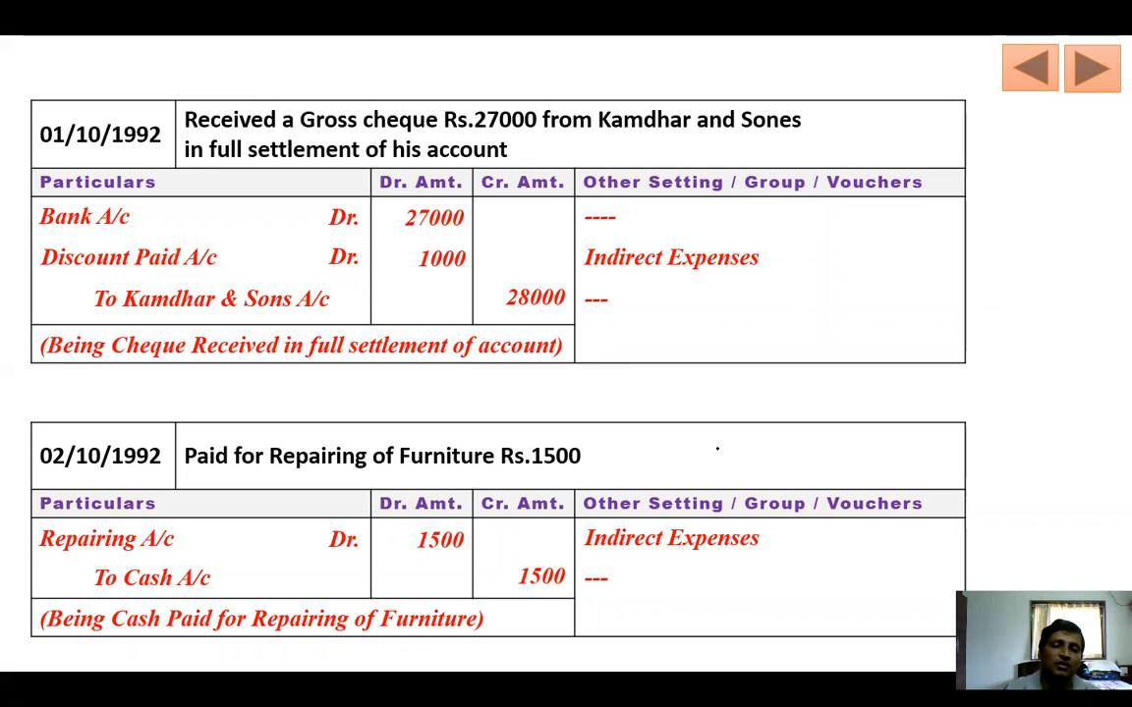
left_click_drag(44, 276, 213, 278)
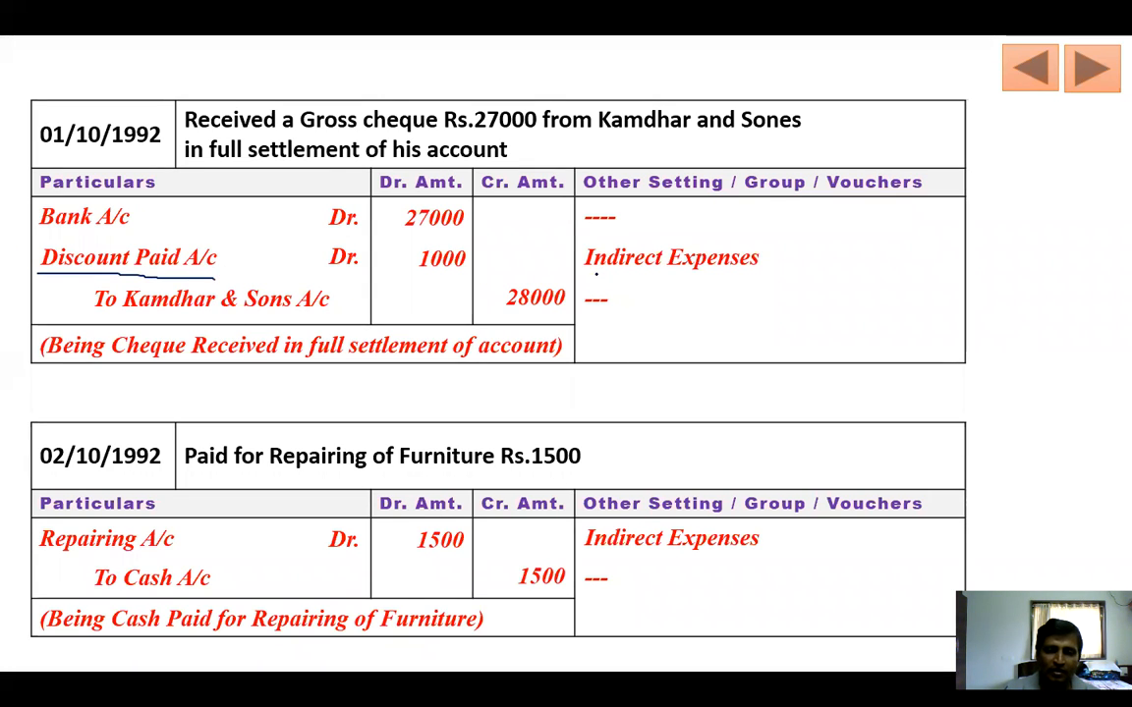
left_click_drag(583, 272, 762, 268)
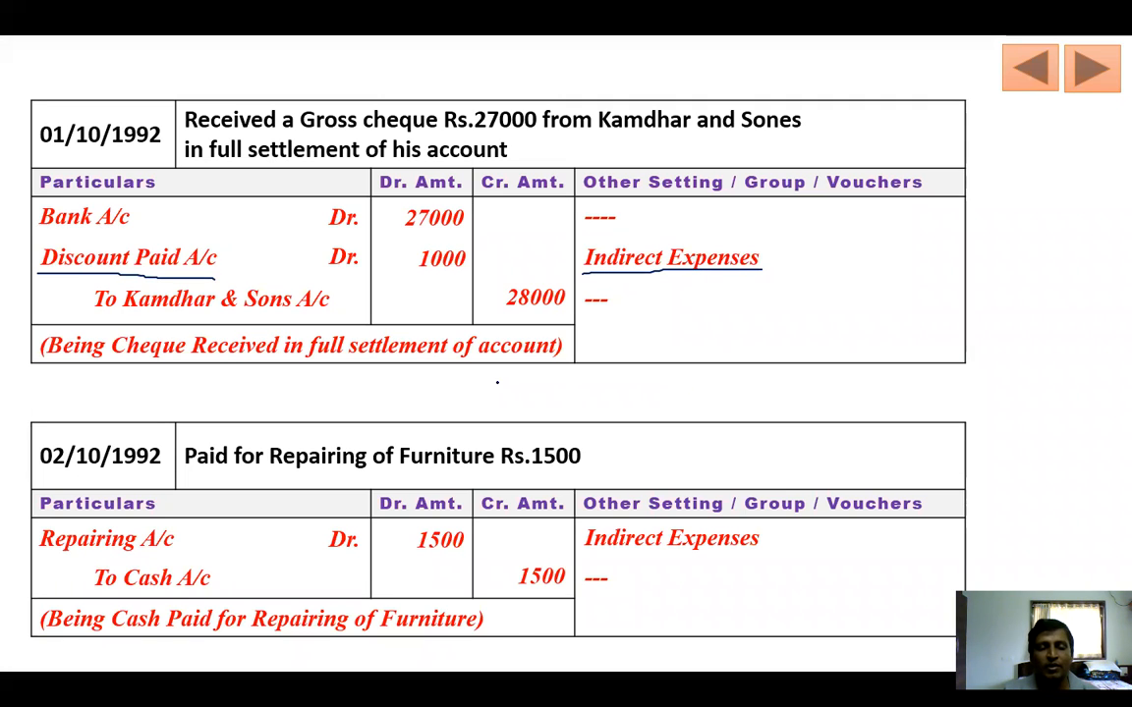
- Switch to Tally.ERP 9 and create the ledger Discount Paid A/c under Indirect Expenses, leaving the alias and opening balance blank
key("alt+Tab")
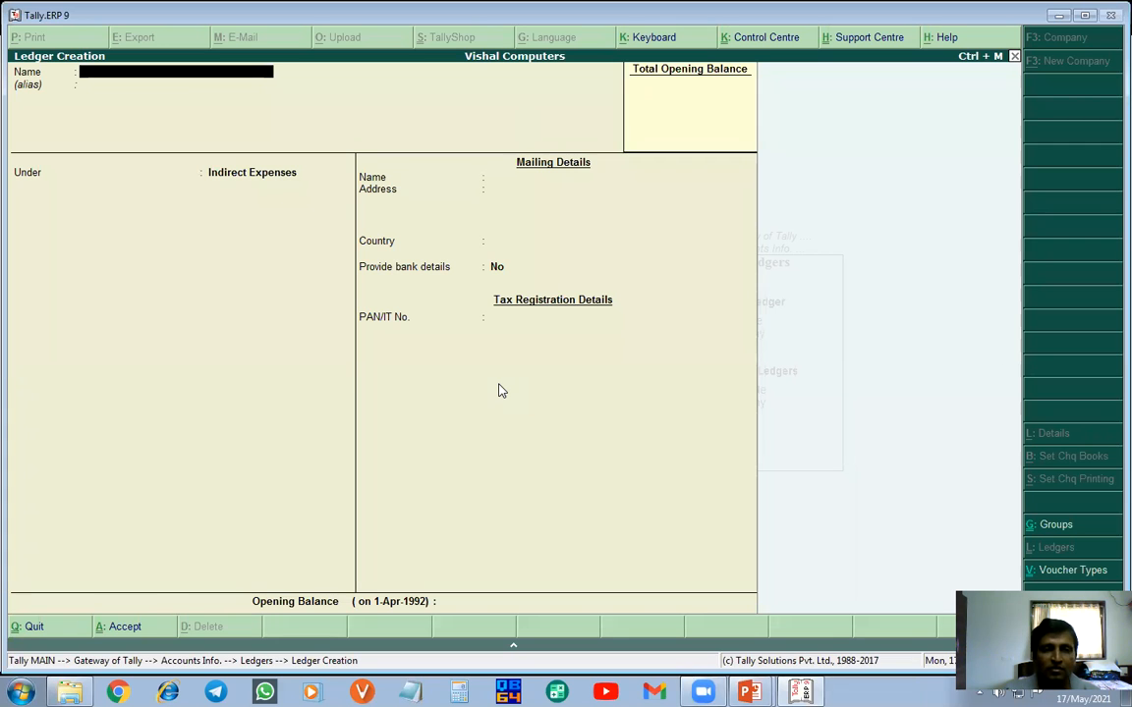
type("Discount Pai")
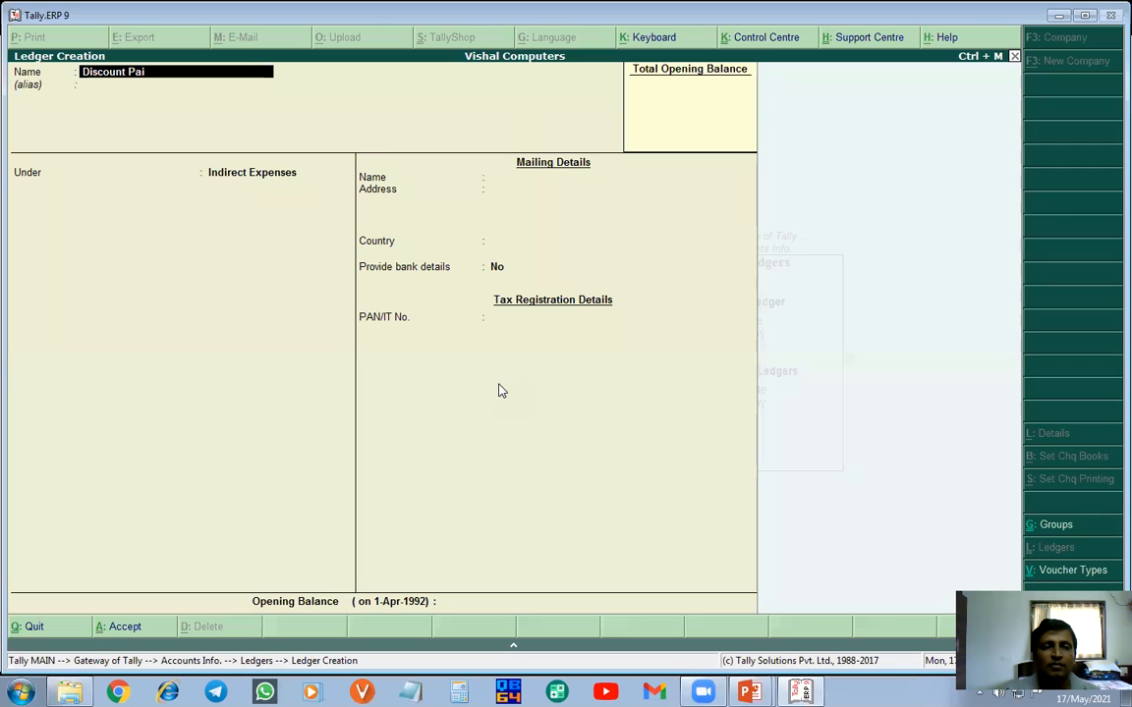
type("d A/c")
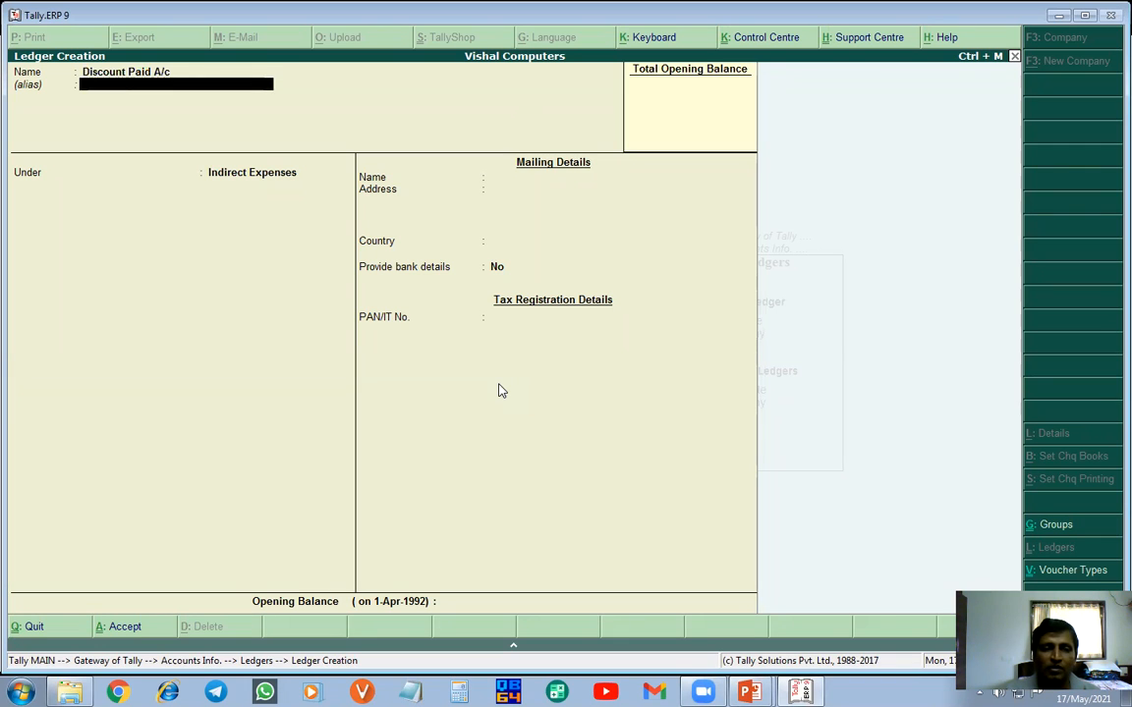
key("Return")
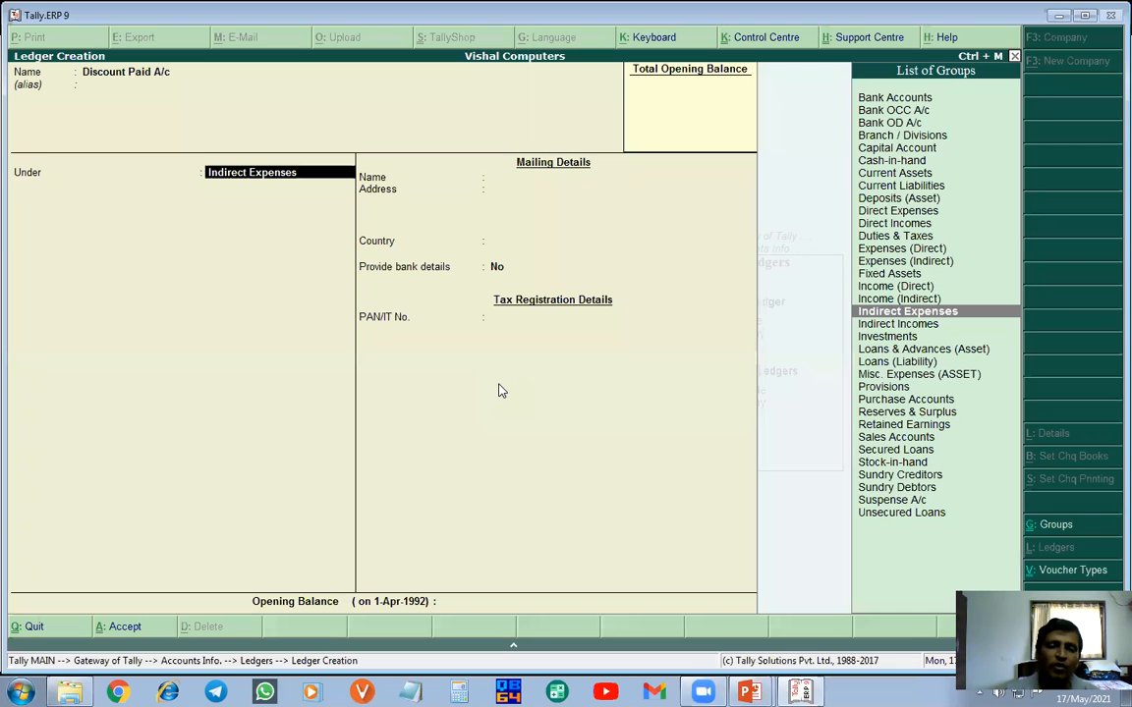
key("Return")
key("Return")
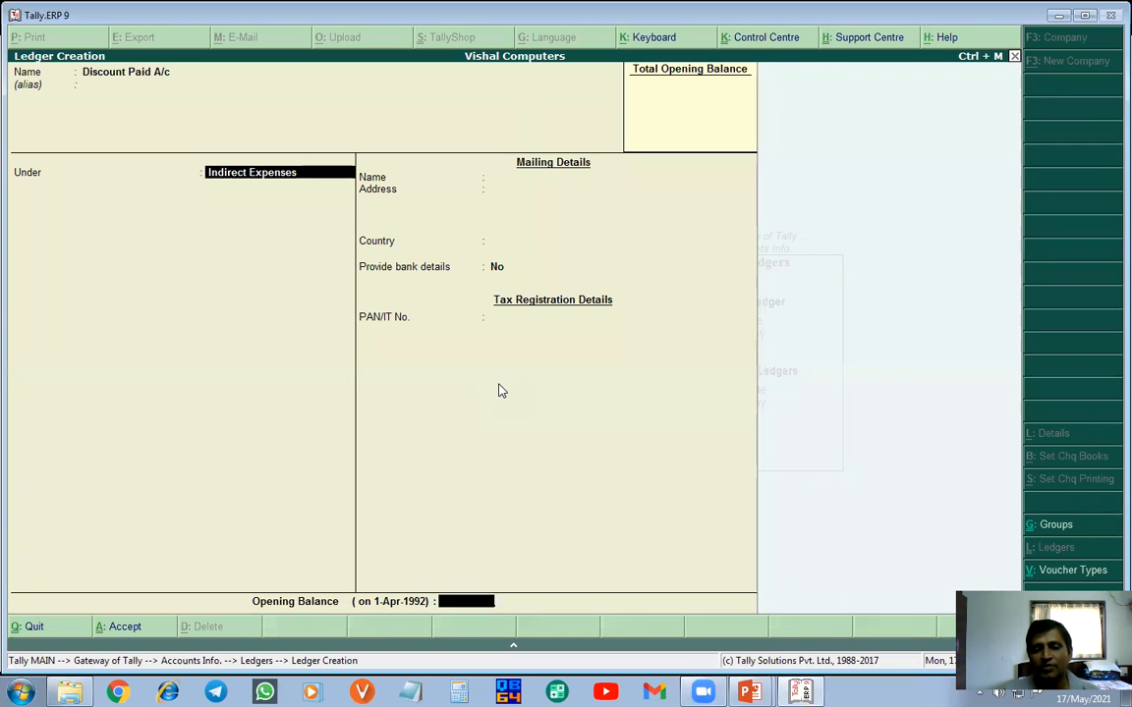
key("Return")
key("Return")
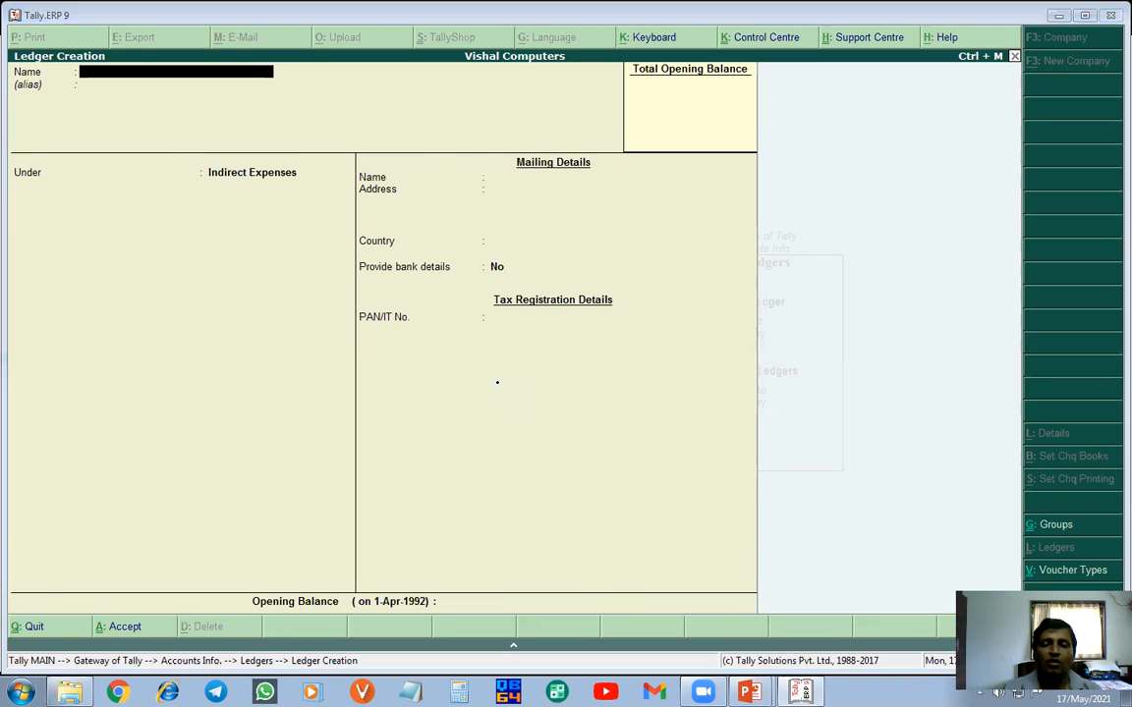
- Switch to the PowerPoint slide show and underline Repairing A/c and its group Indirect Expenses in the 02/10/1992 entry
key("alt+Tab")
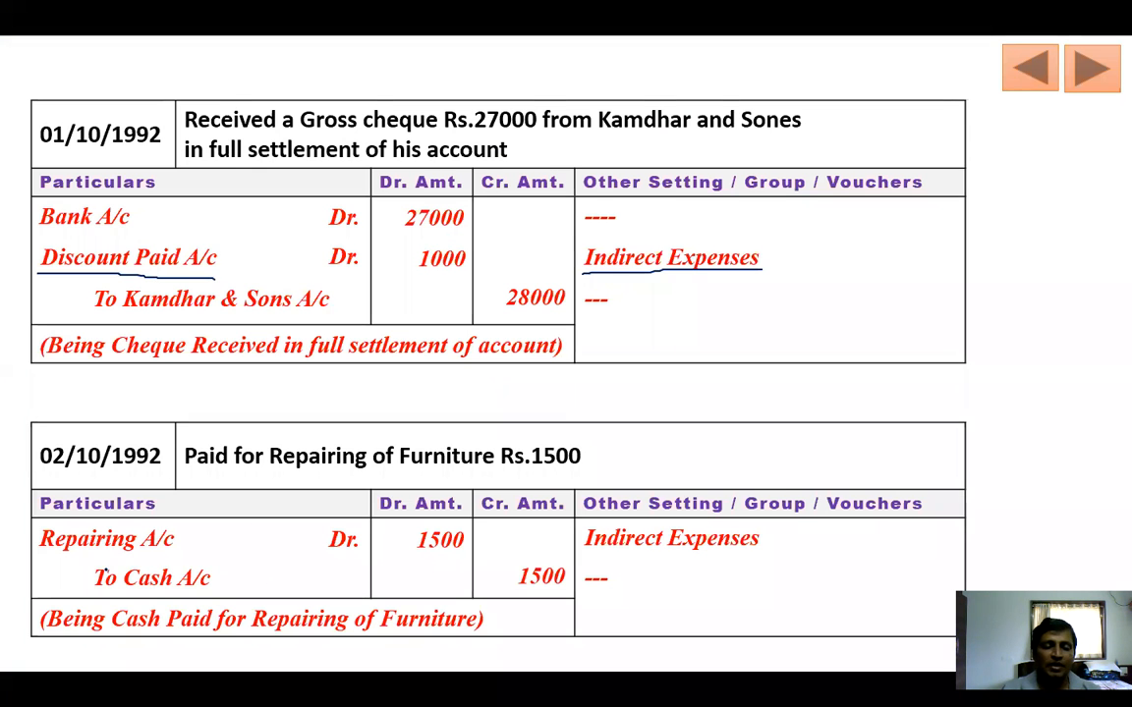
left_click_drag(37, 557, 169, 555)
left_click_drag(584, 553, 760, 553)
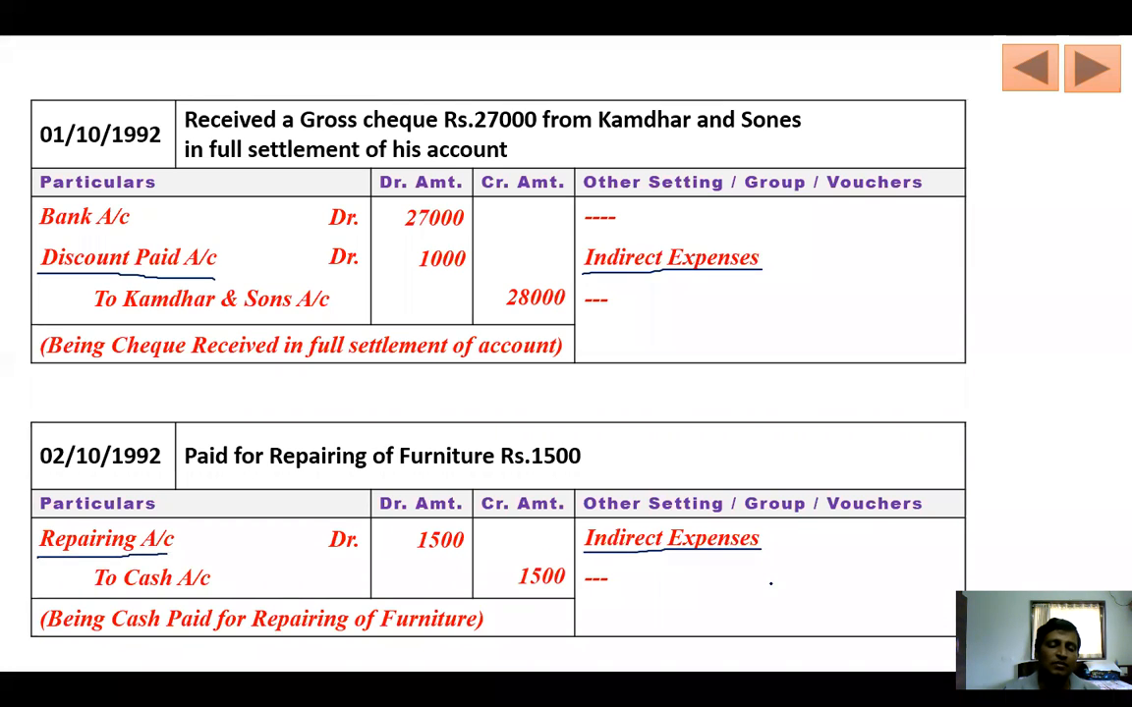
- Switch to Tally.ERP 9 and create the ledger Repairing A/c under Indirect Expenses, keeping bank details at No and no opening balance
key("alt+Tab")
type("Repairing A/")
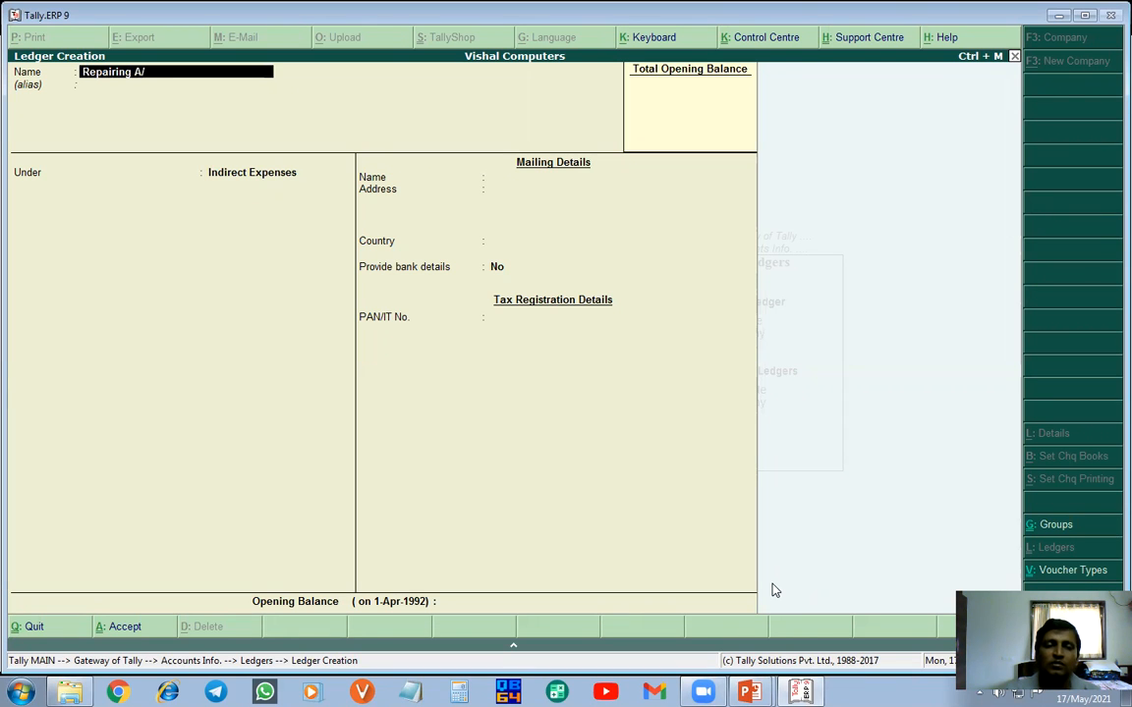
type("c")
key("Return")
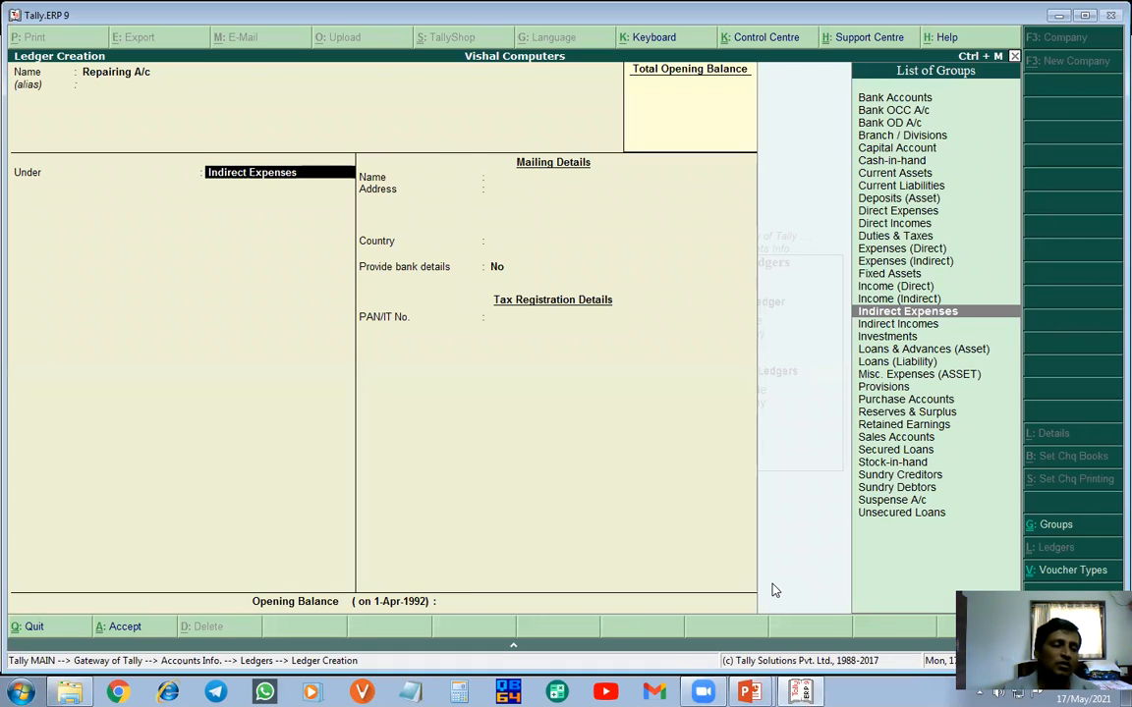
key("Return")
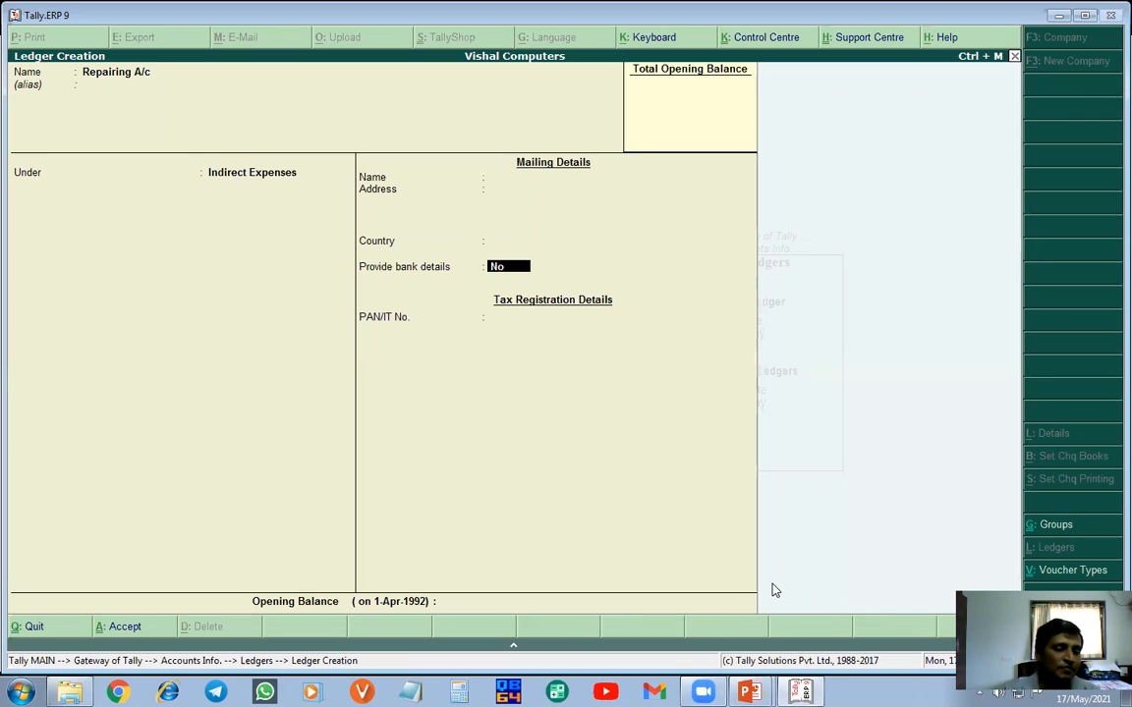
key("Return")
key("Return")
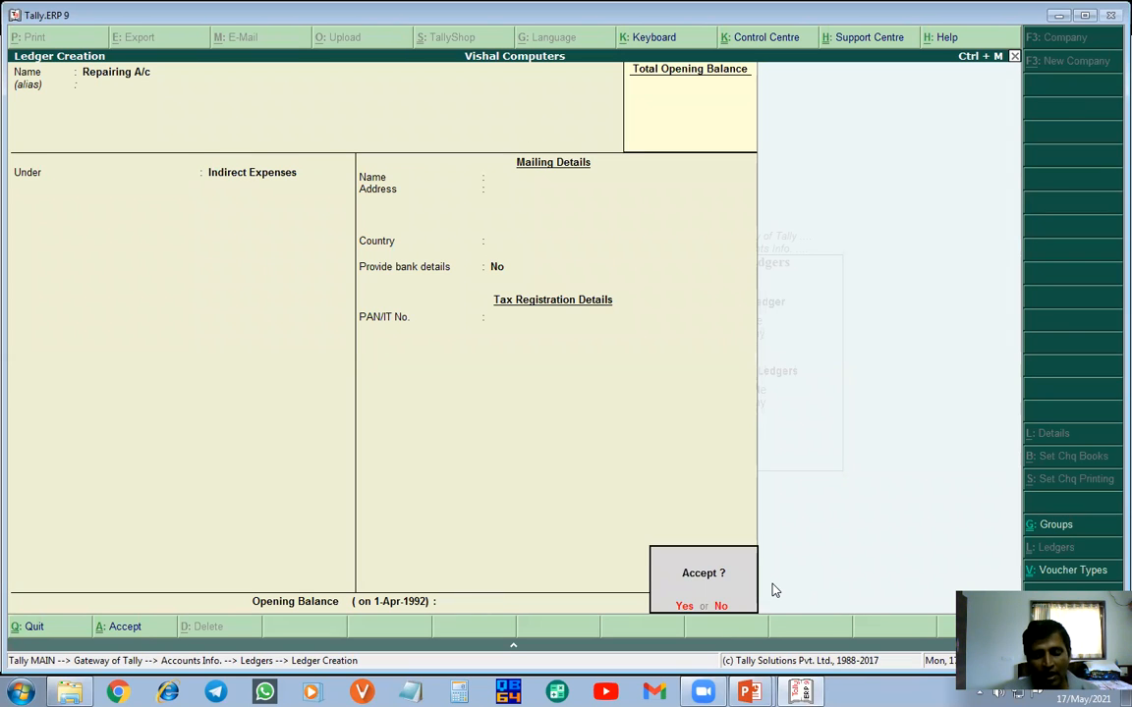
key("Return")
- Switch to the PowerPoint slide show, advance to the 31/10/1992 entry and underline Discount Received A/c and its group Indirect Income
key("alt+Tab")
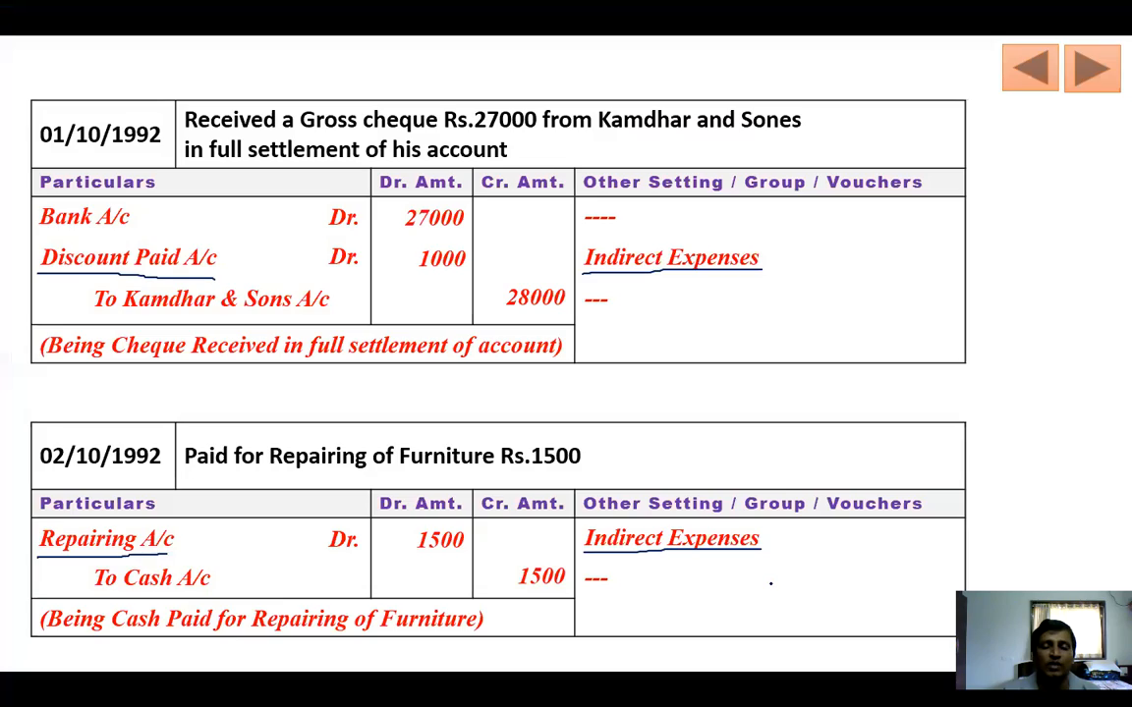
key("Right")
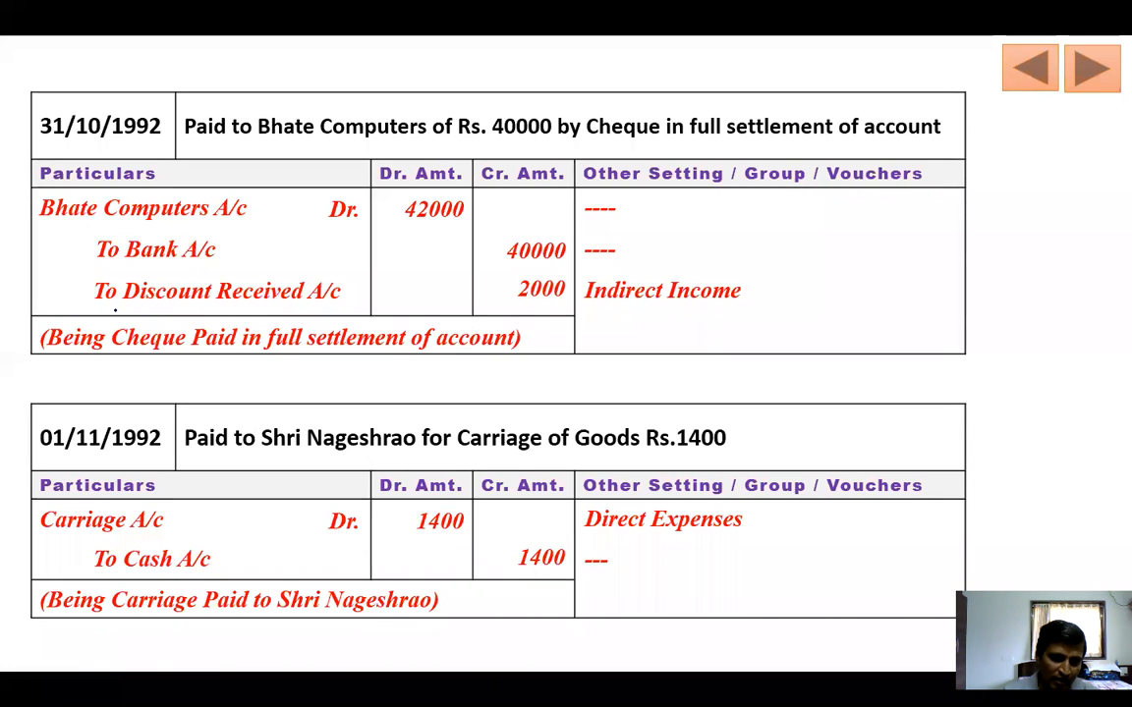
left_click_drag(128, 306, 339, 308)
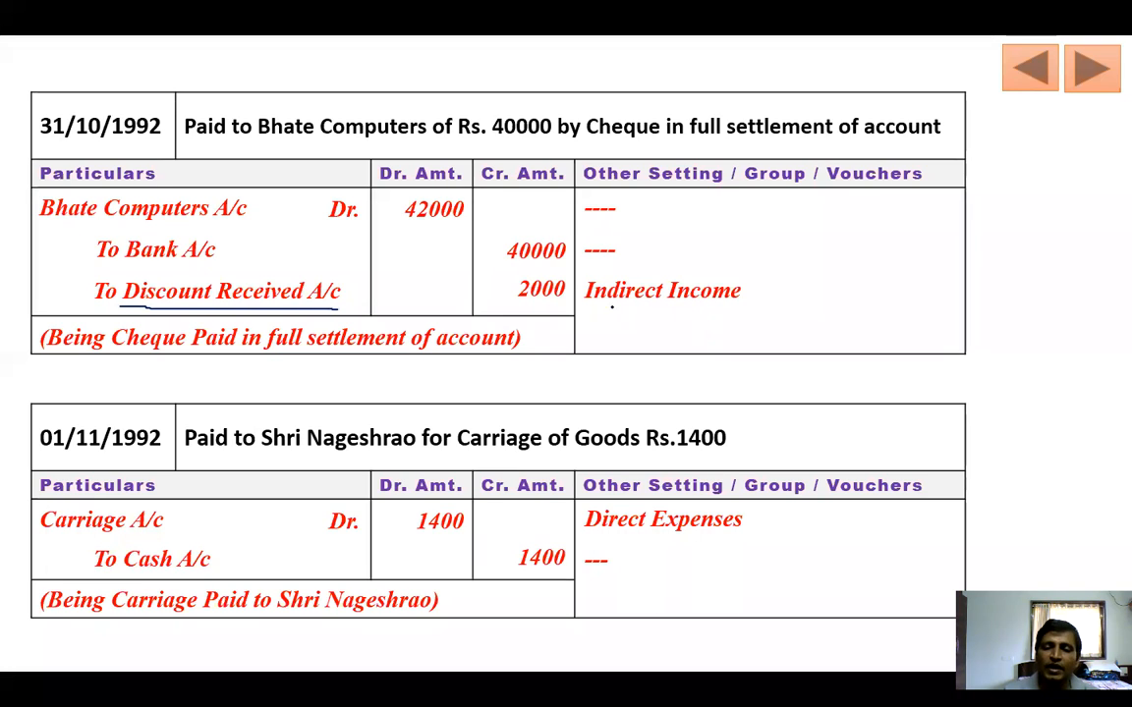
left_click_drag(586, 305, 755, 302)
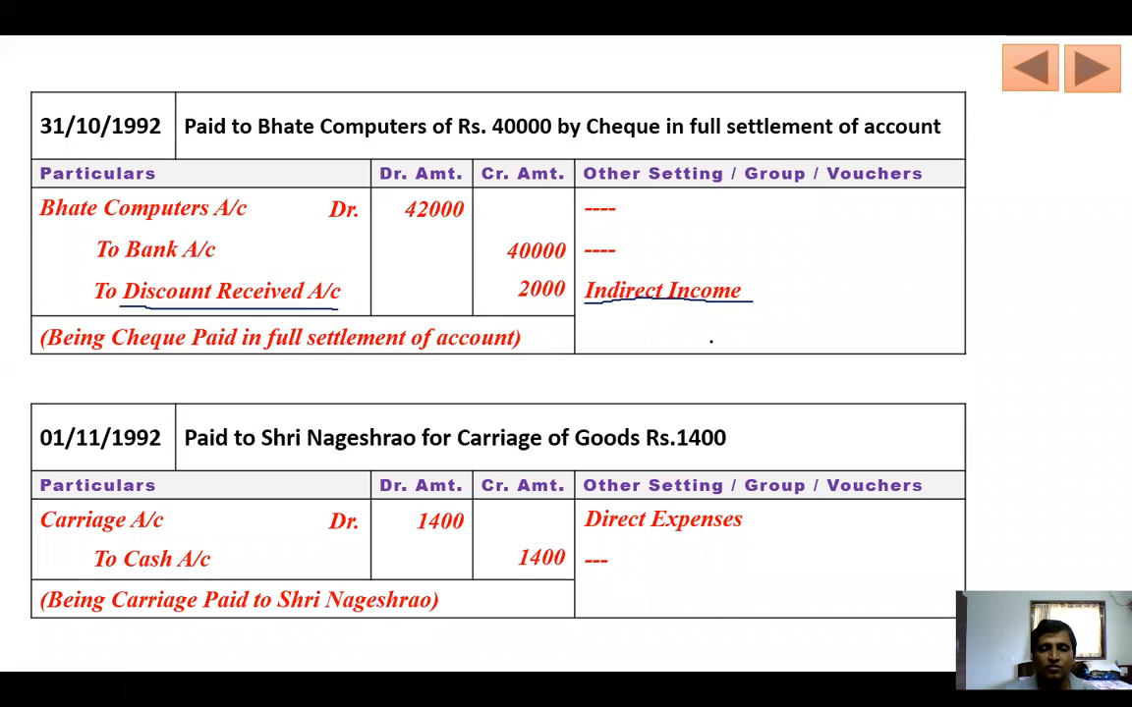
- Switch to Tally.ERP 9 and create the ledger Discount Recived A/c under Indirect Incomes, leaving the alias and opening balance blank
key("alt+Tab")
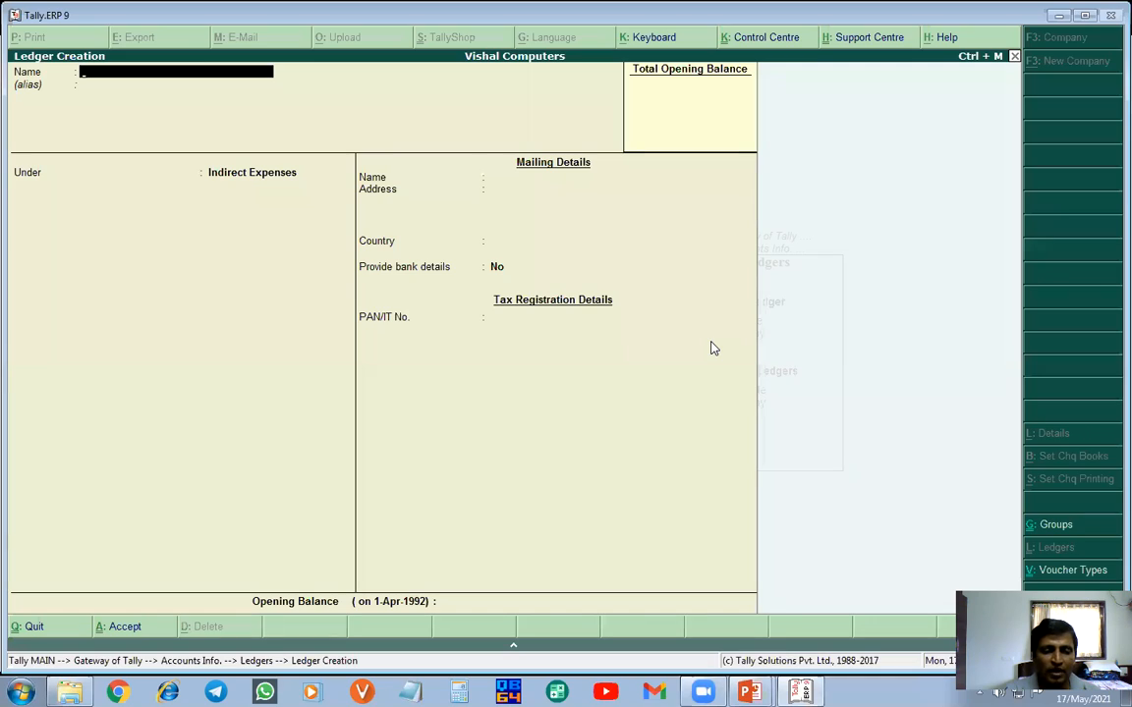
type("Discount Re")
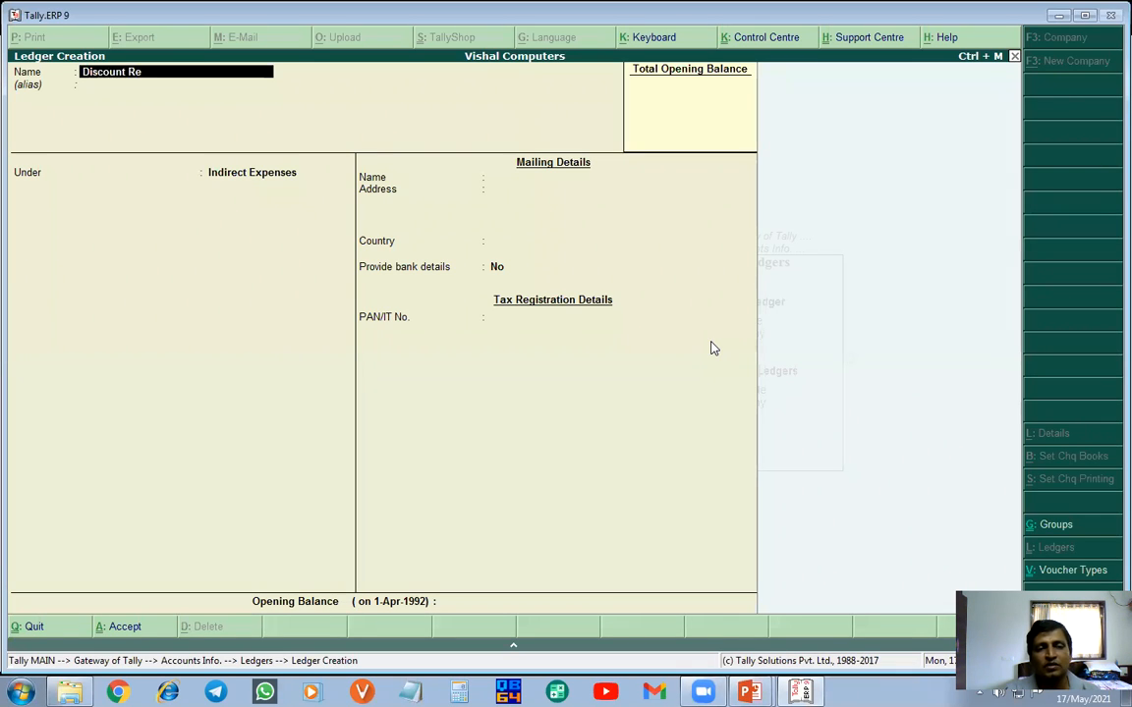
type("cived")
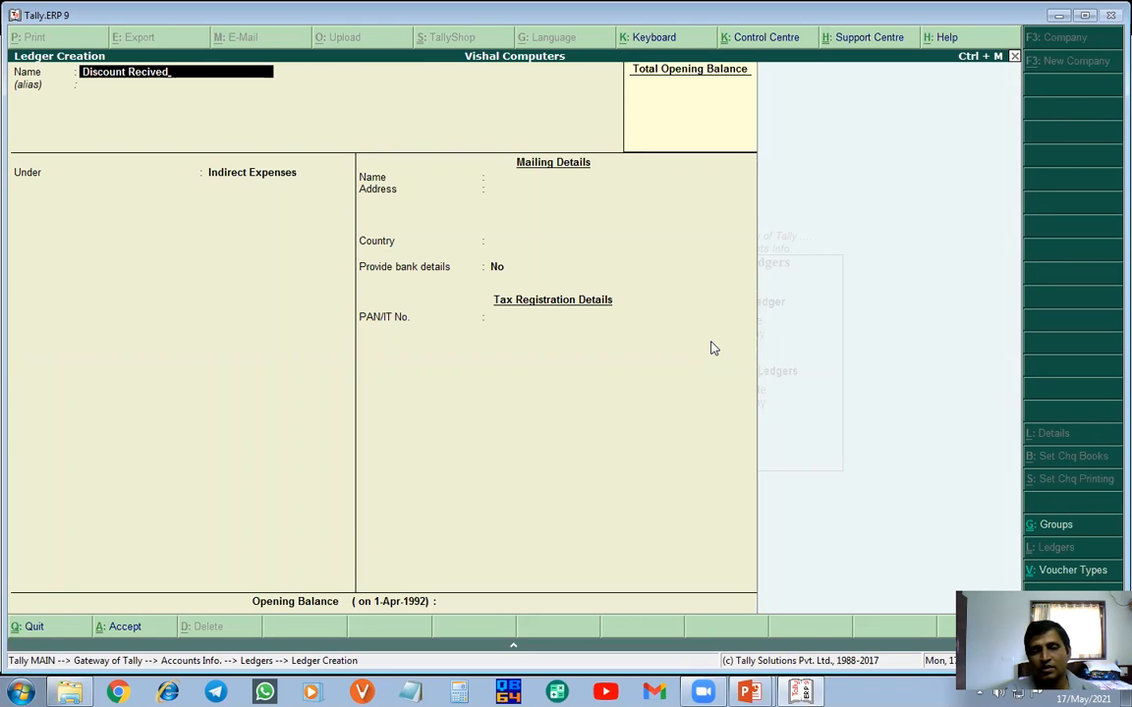
type(" A/c")
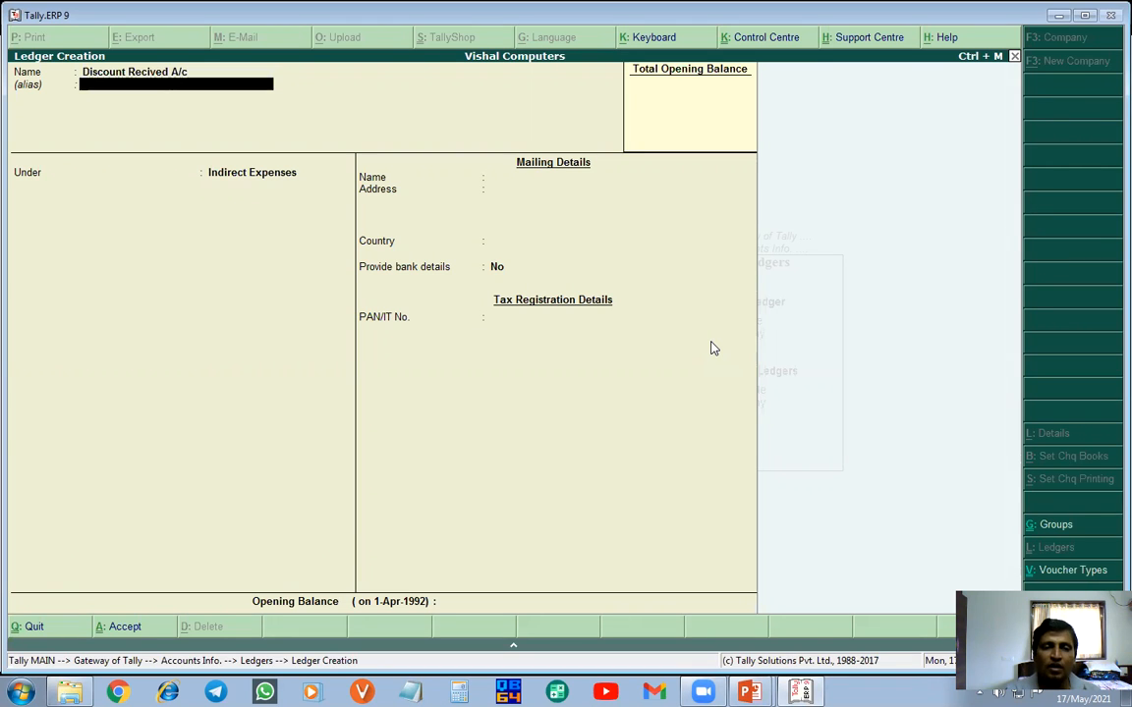
key("Return")
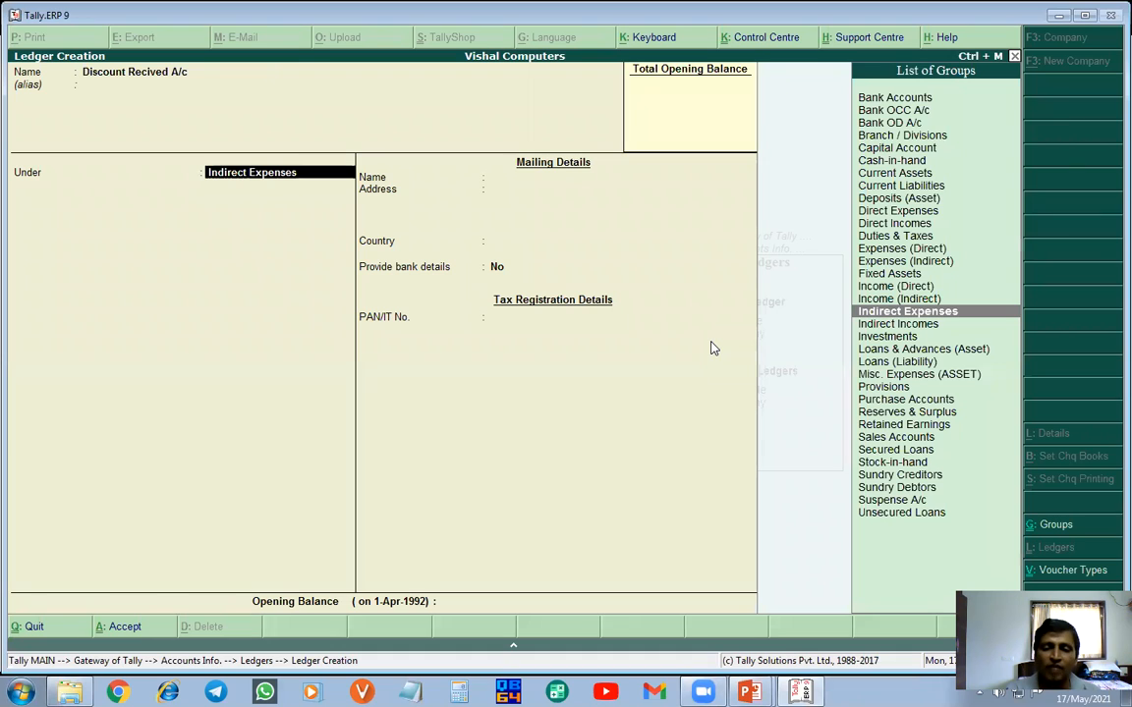
type("I")
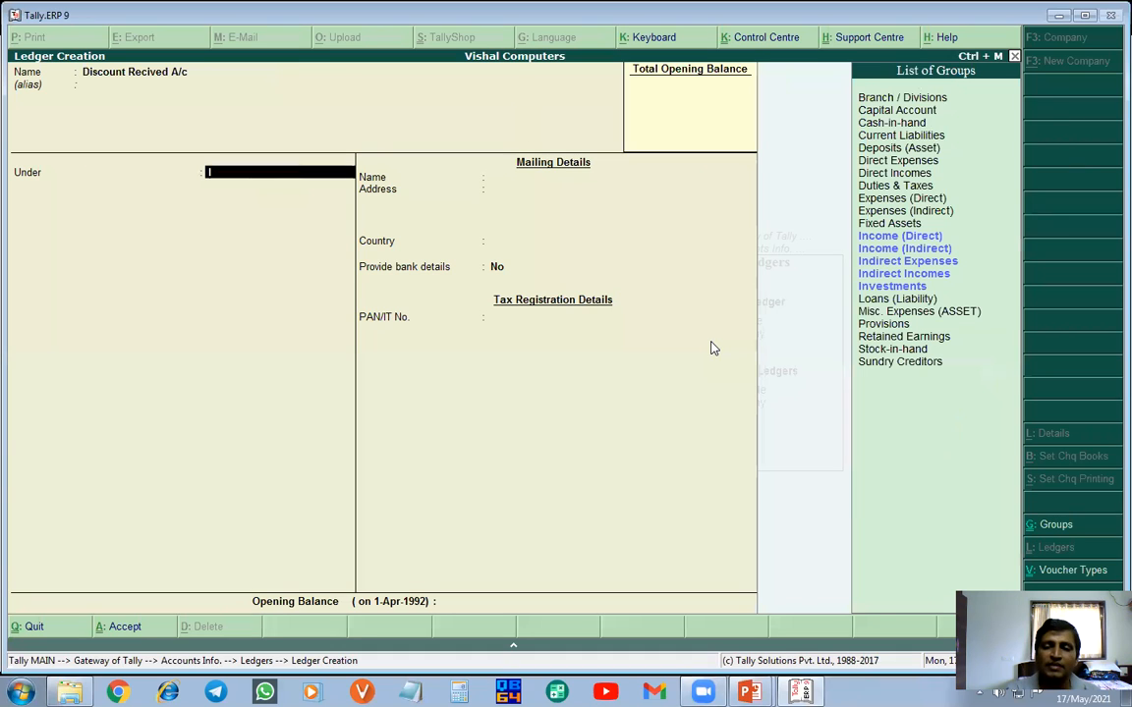
left_click(939, 276)
key("Return")
key("Return")
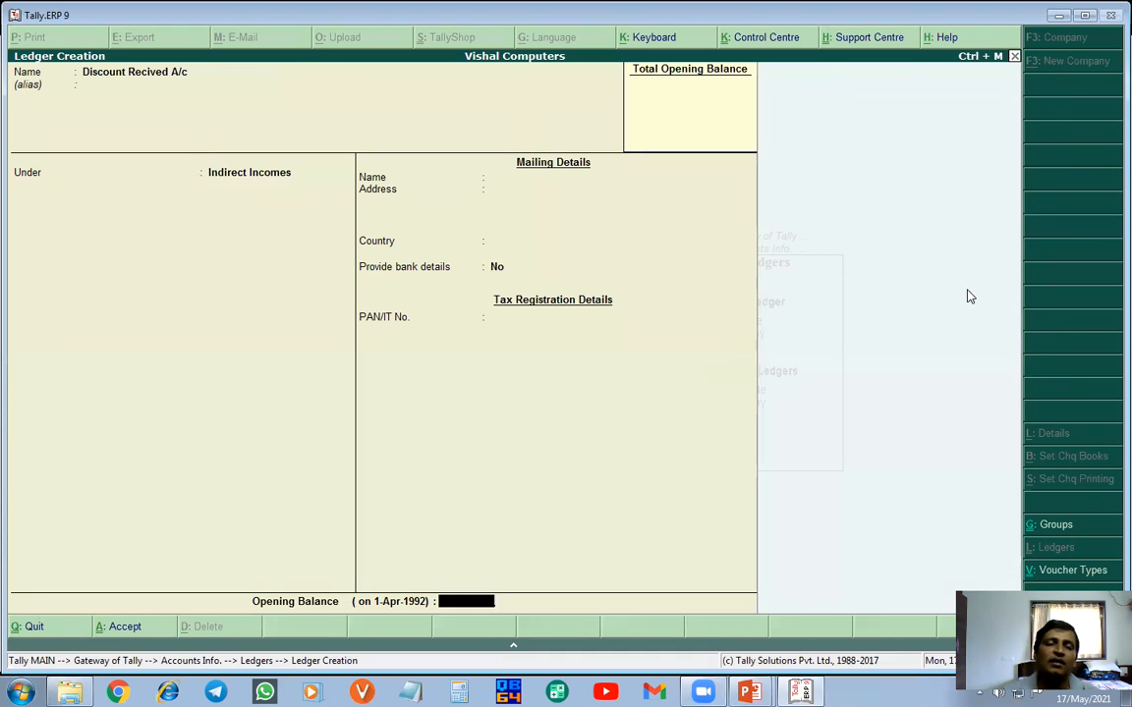
key("Return")
key("Return")
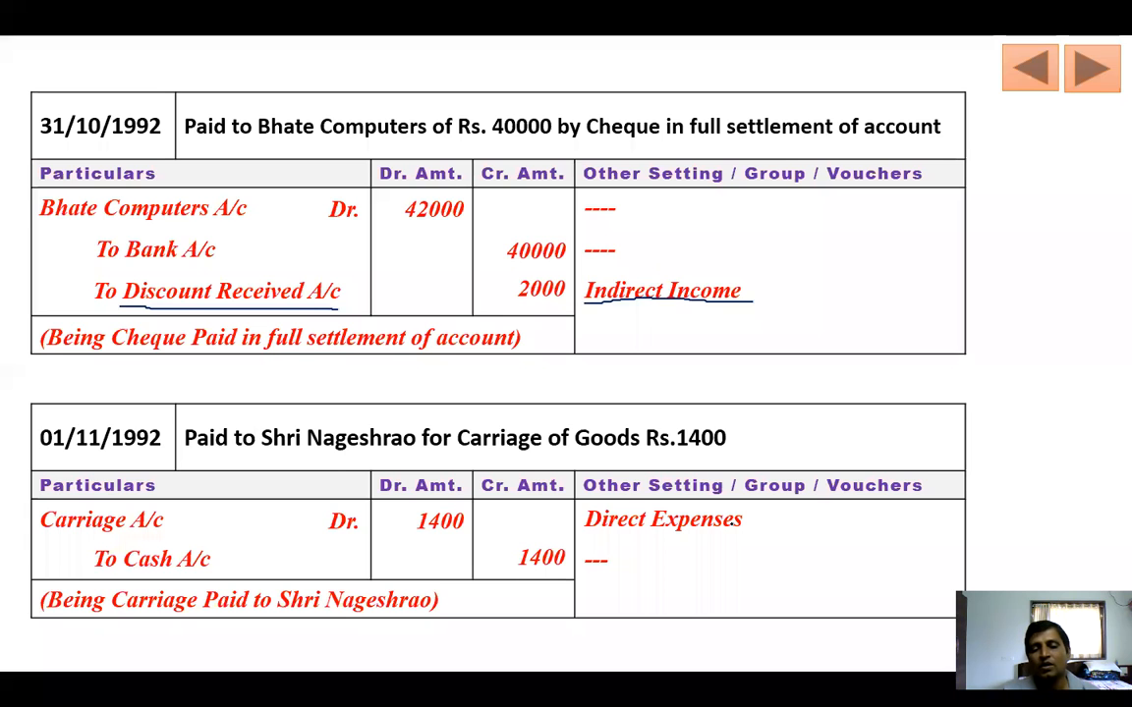
- Switch to the PowerPoint slide show and underline Carriage A/c and its group Direct Expenses in the 01/11/1992 entry
left_click_drag(38, 539, 175, 540)
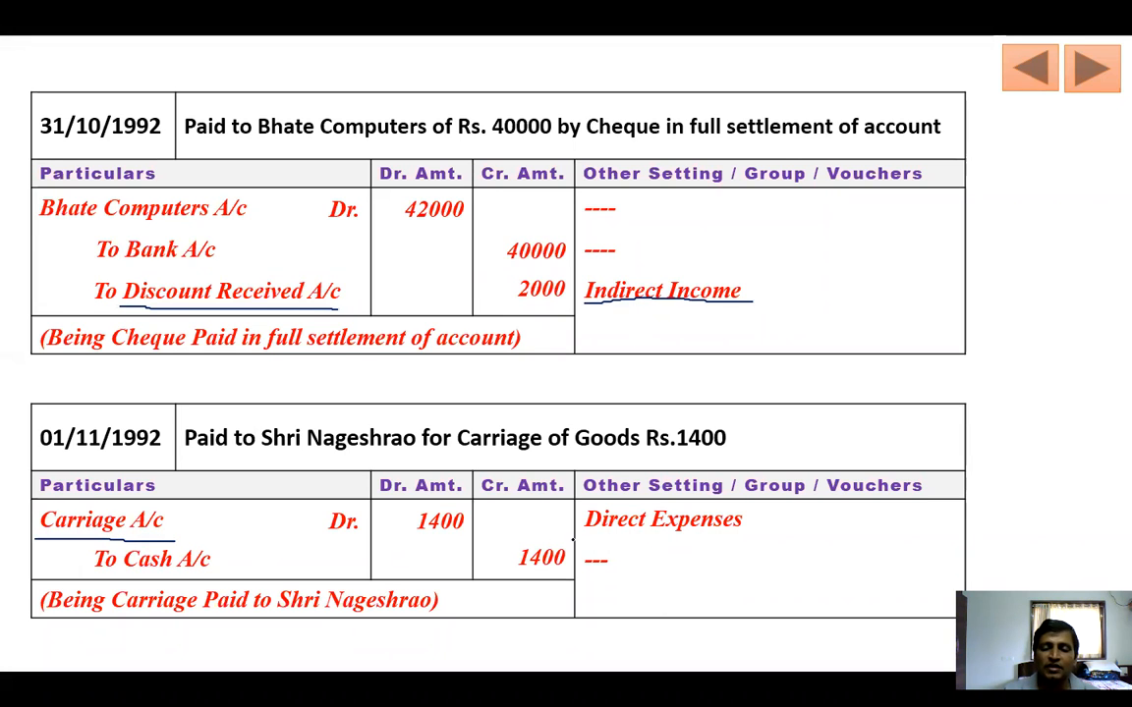
left_click_drag(588, 532, 755, 536)
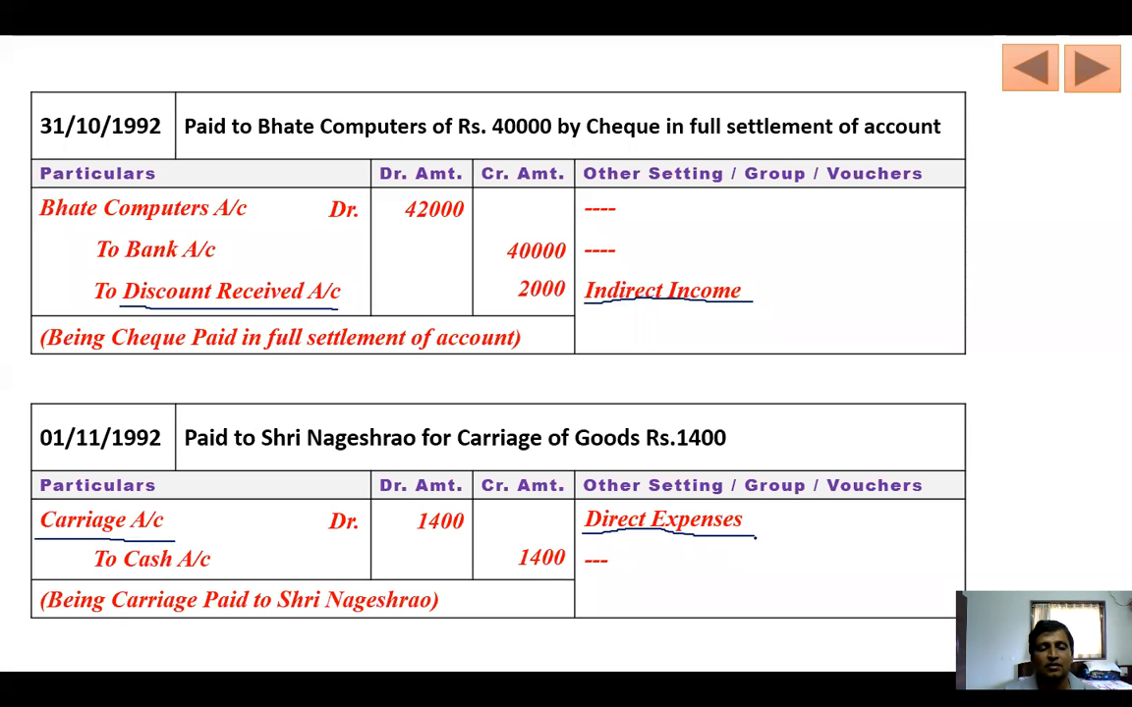
- Switch to Tally.ERP 9 and create the ledger Carriage A/c under Direct Expenses with no alias or opening balance
key("alt+Tab")
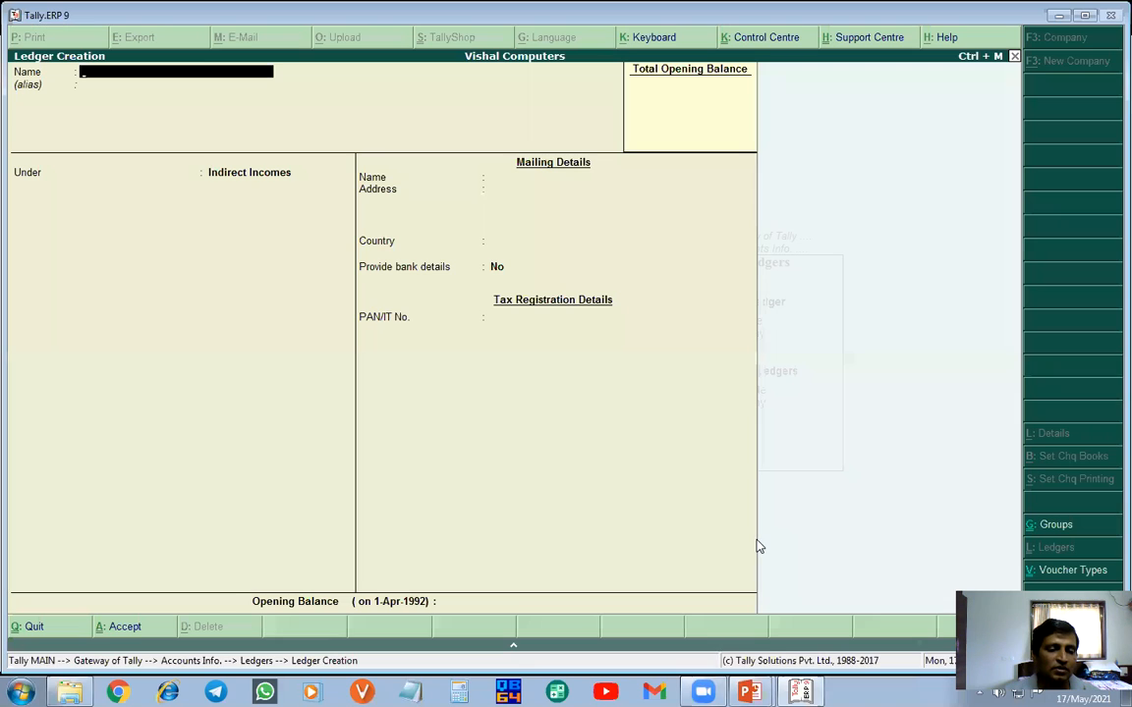
type("Ca")
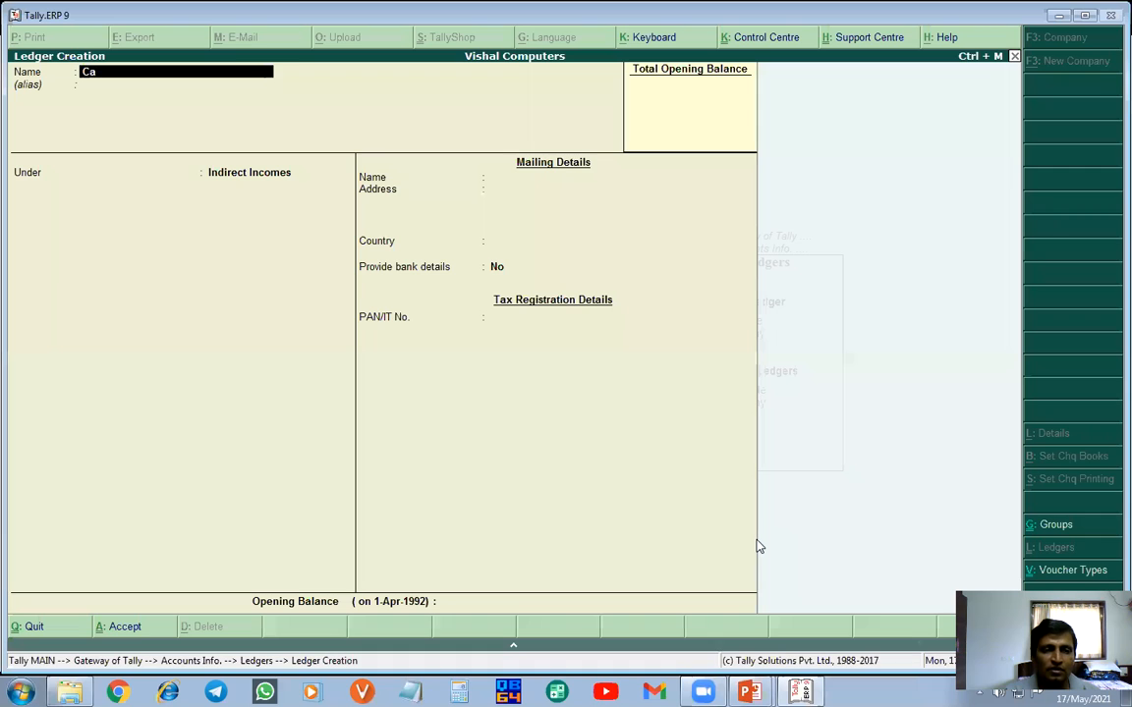
type("rriag")
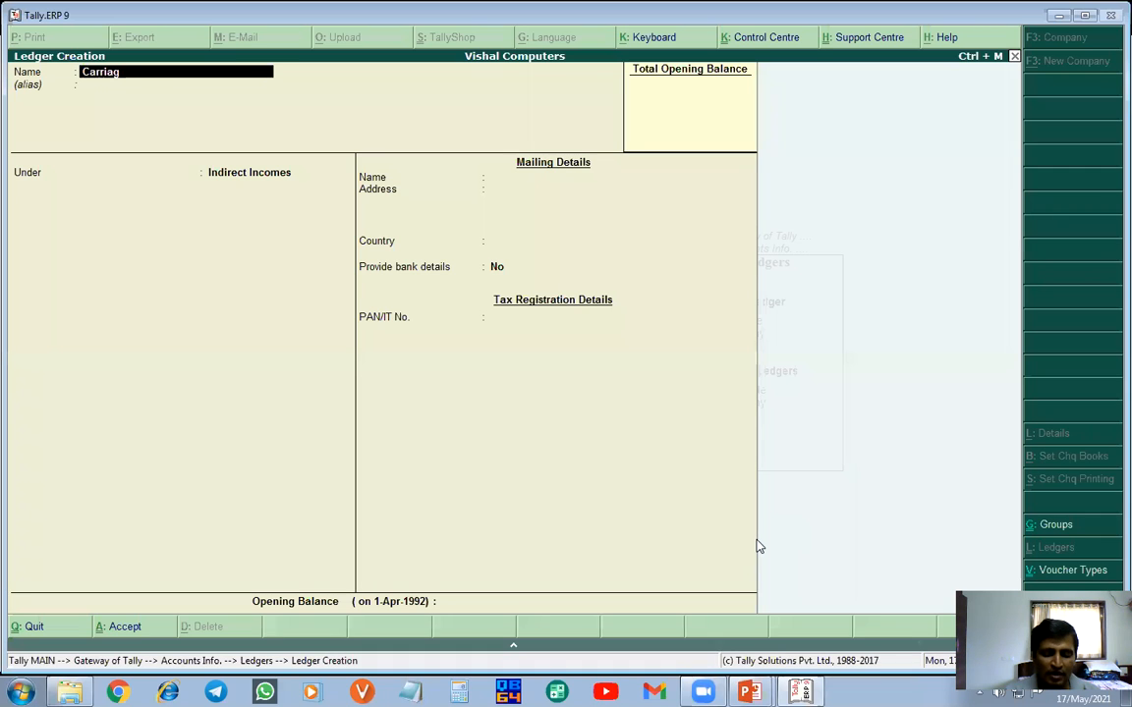
type("e A/c")
key("Return")
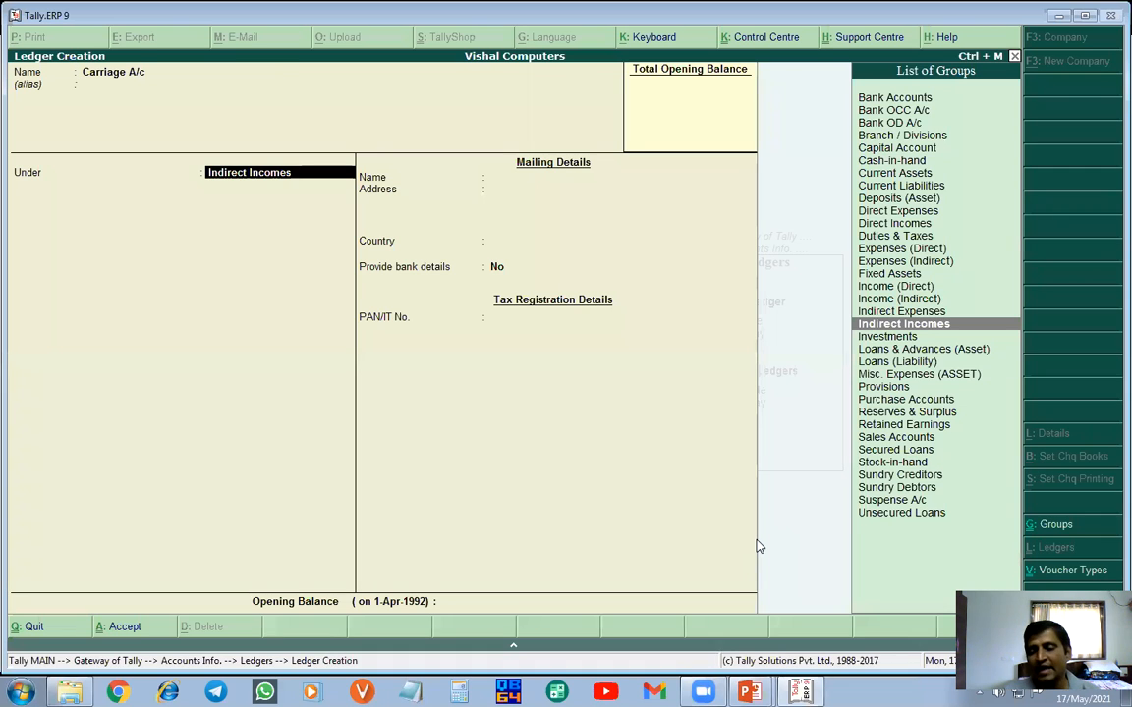
type("D")
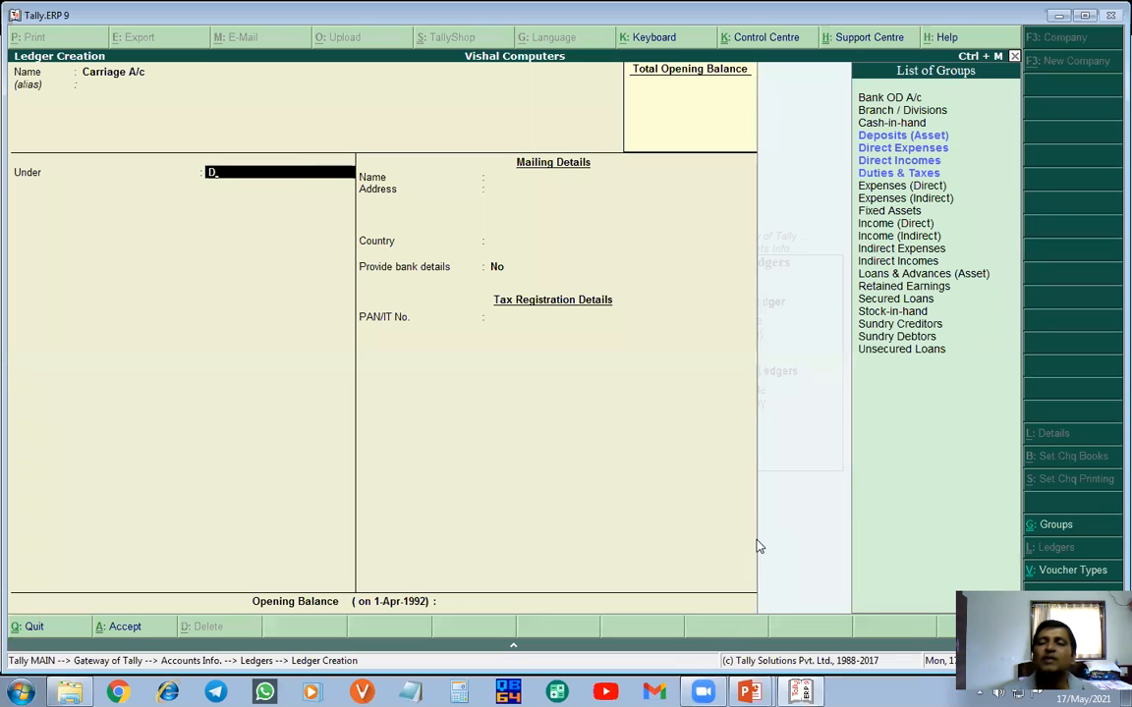
left_click(898, 148)
key("Return")
key("Return")
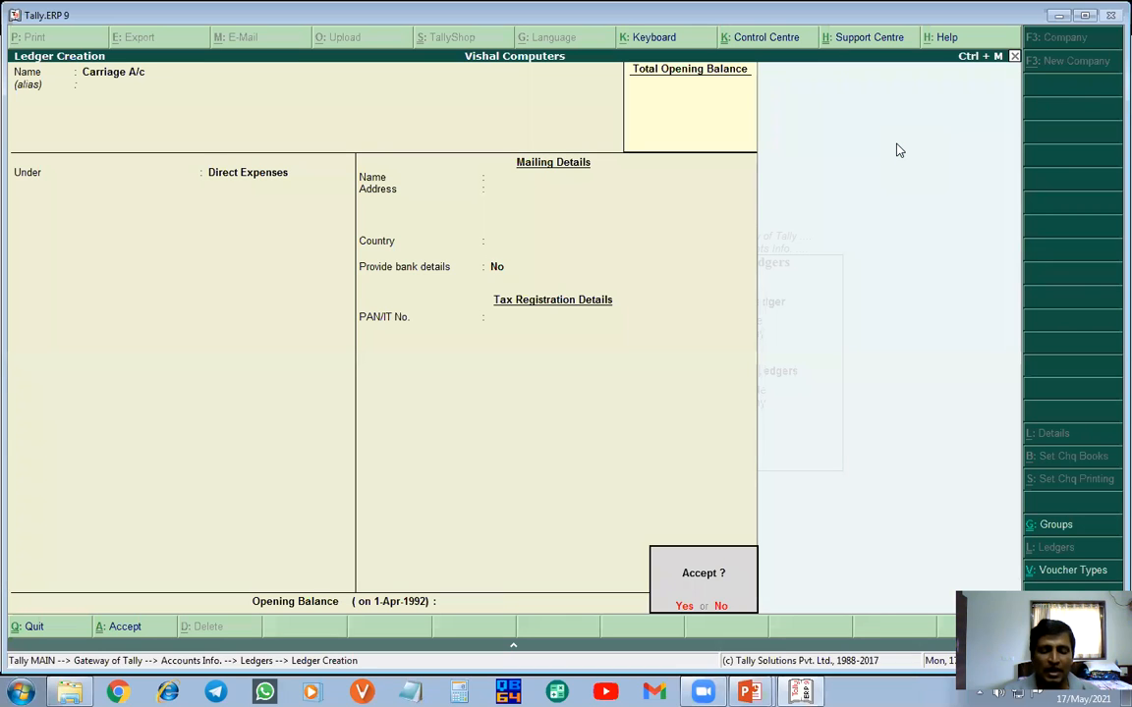
key("Return")
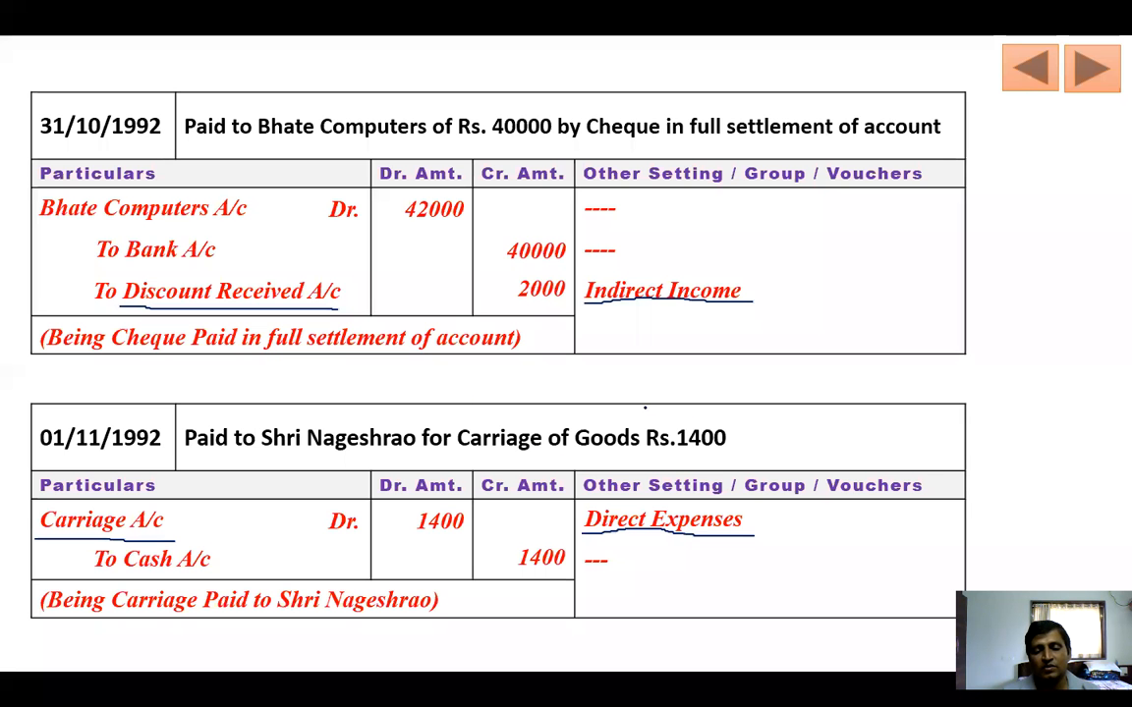
- In the PowerPoint slide show, advance to the 02/11/1992 commission entry and underline Commission Recd. A/c
key("Right")
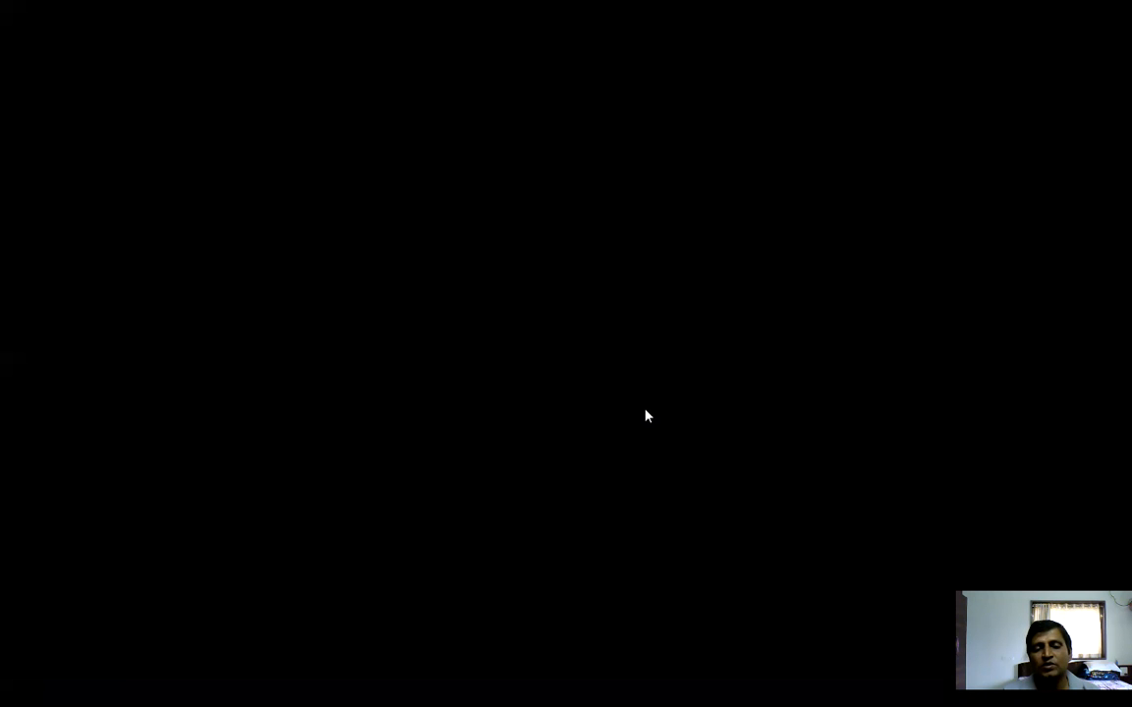
key("b")
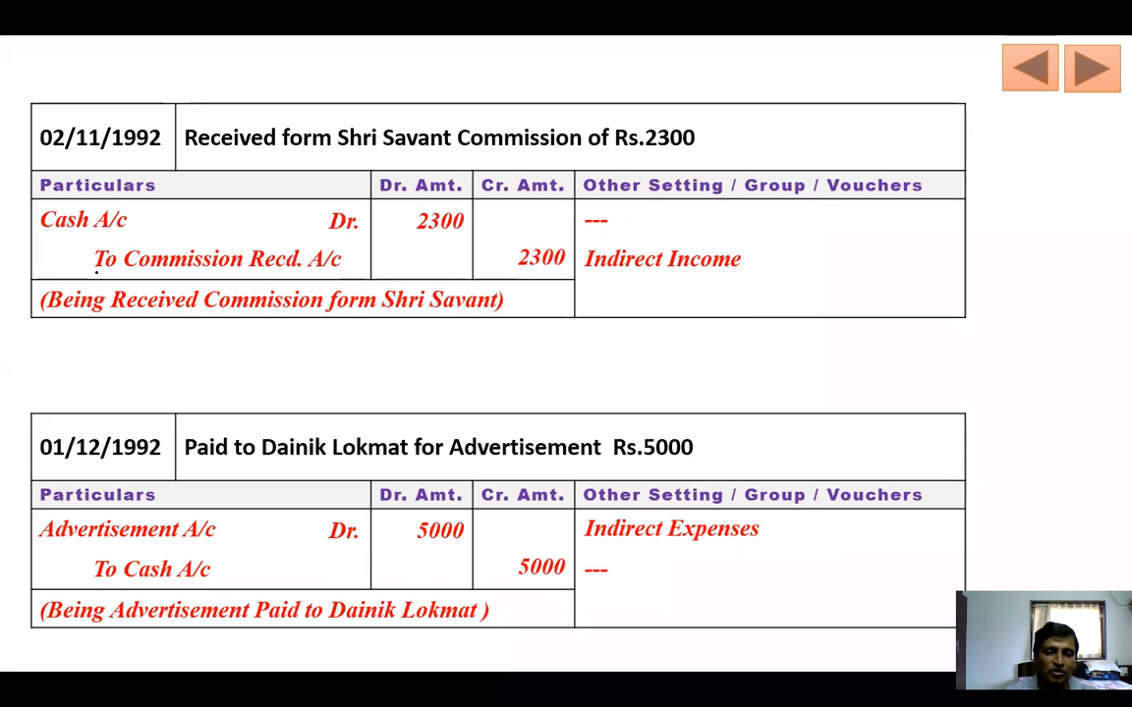
left_click_drag(98, 277, 344, 273)
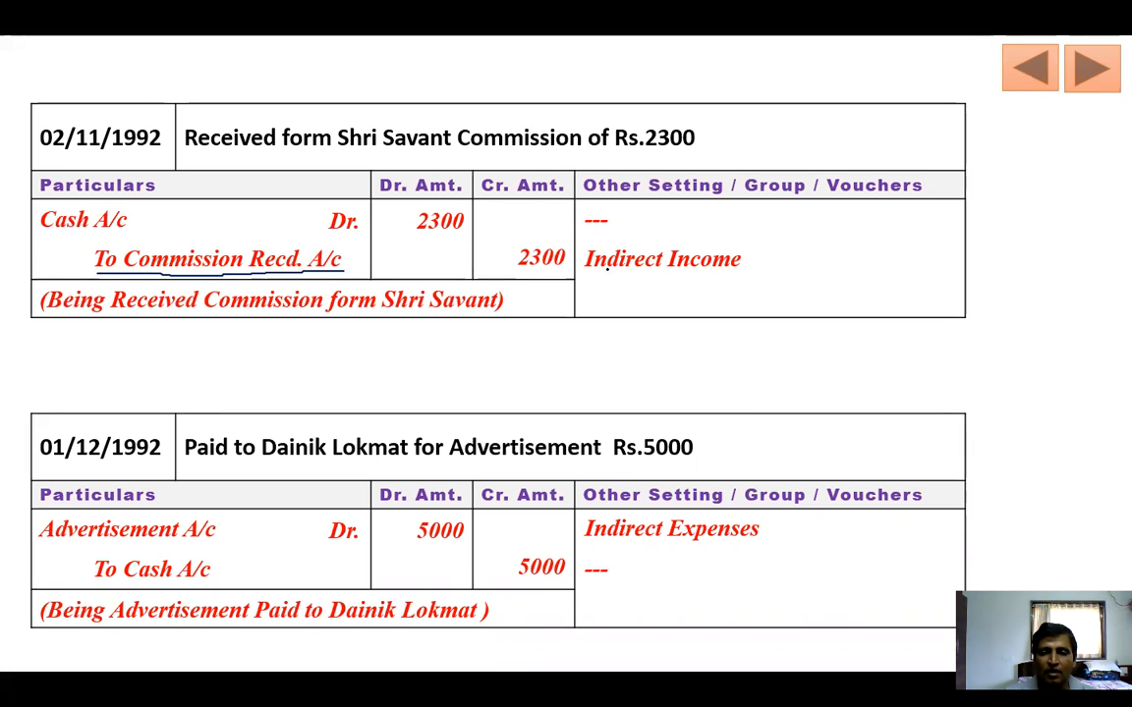
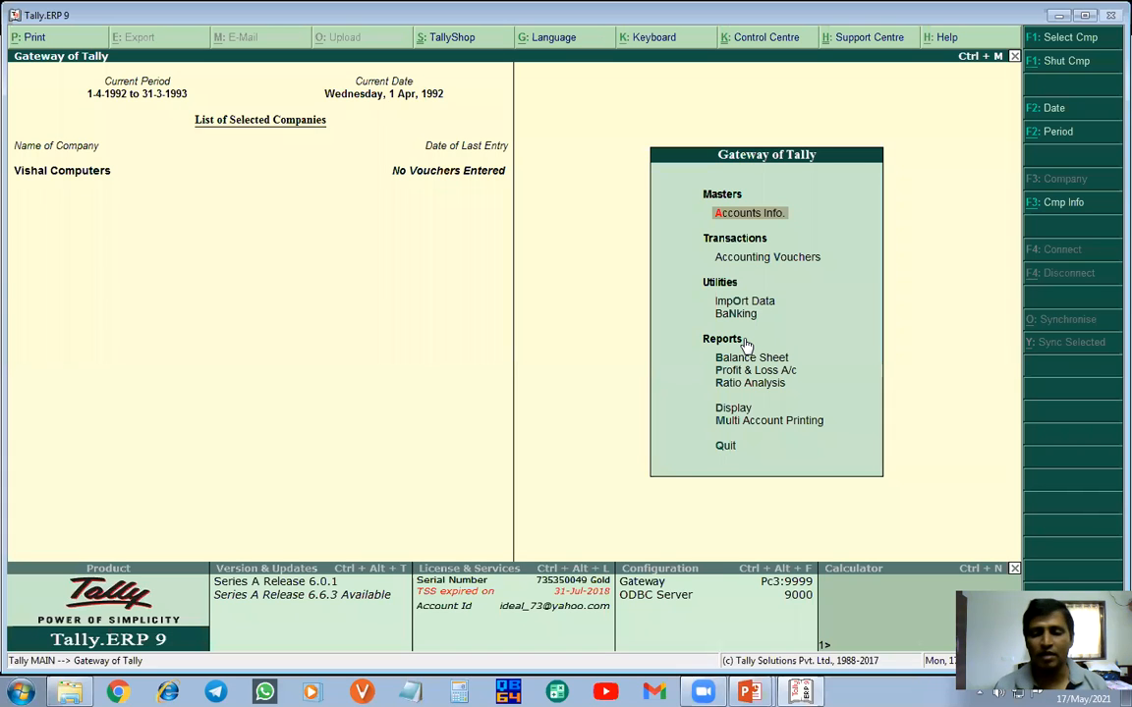
- In Tally.ERP 9, open accounting voucher creation, choose the Journal voucher type and set the voucher date to 1/7 (1-Jul-1992)
left_click(774, 259)
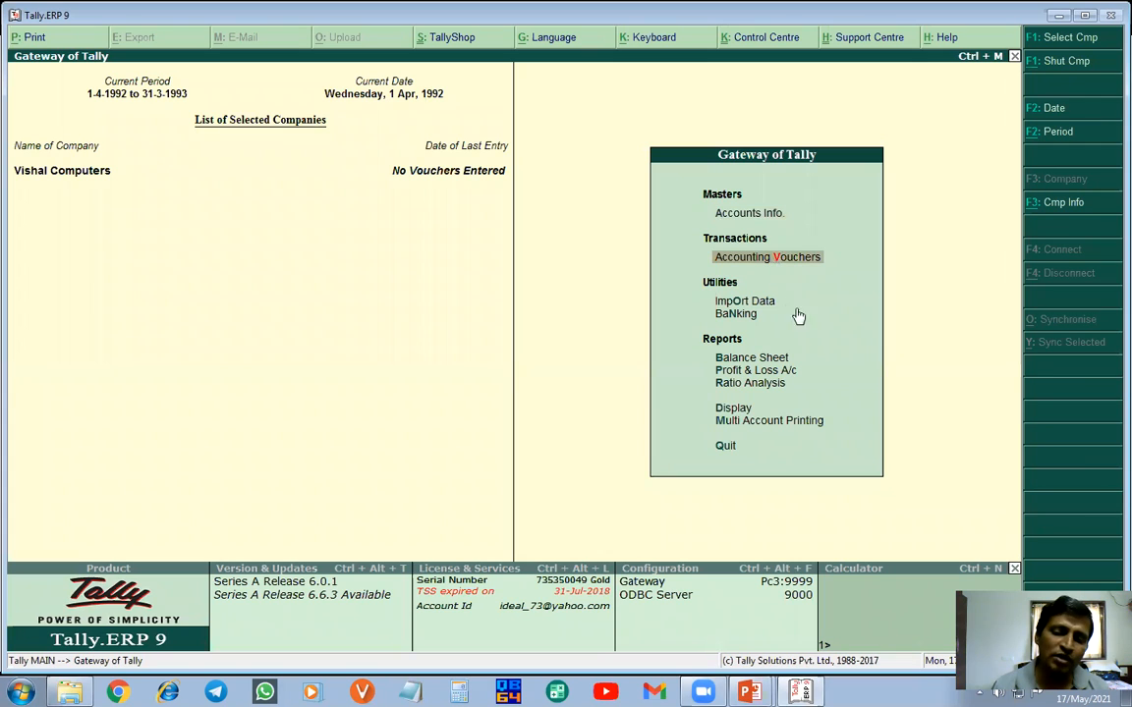
left_click(751, 256)
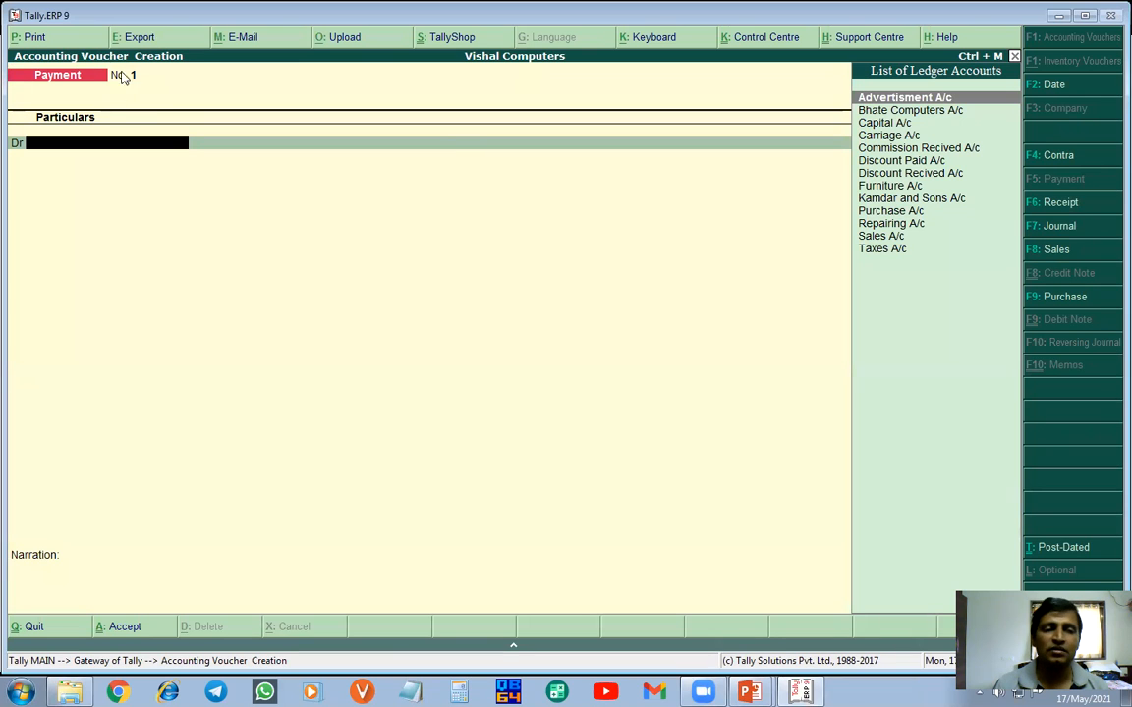
left_click(1053, 226)
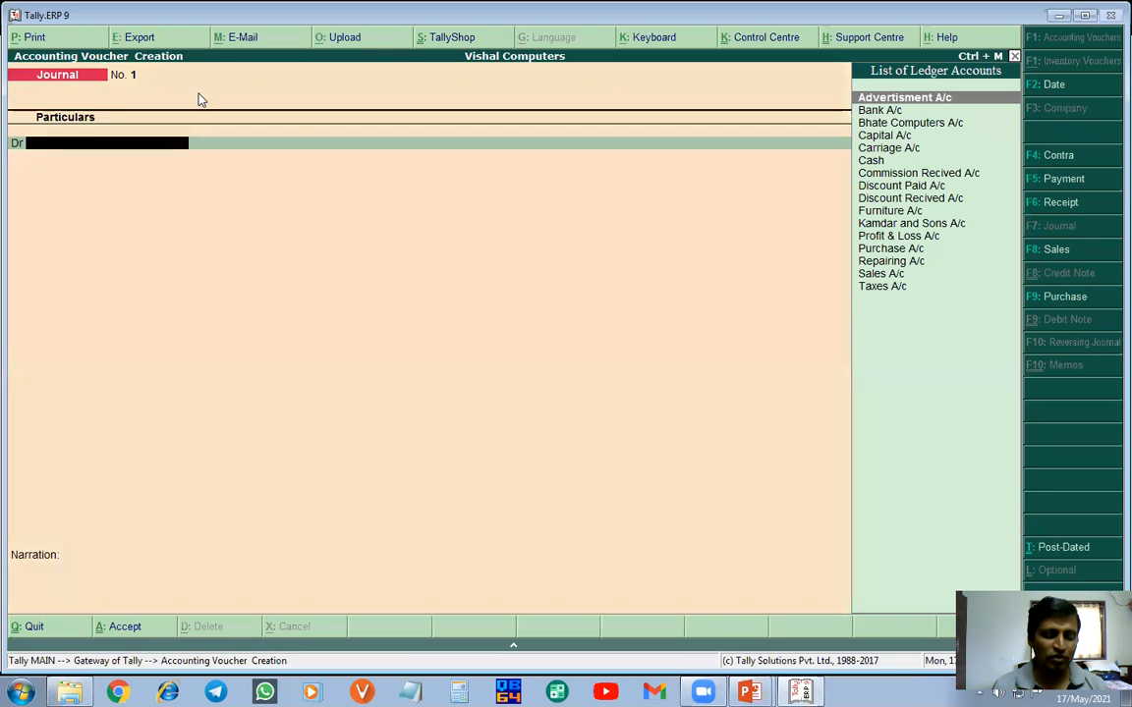
left_click(1051, 86)
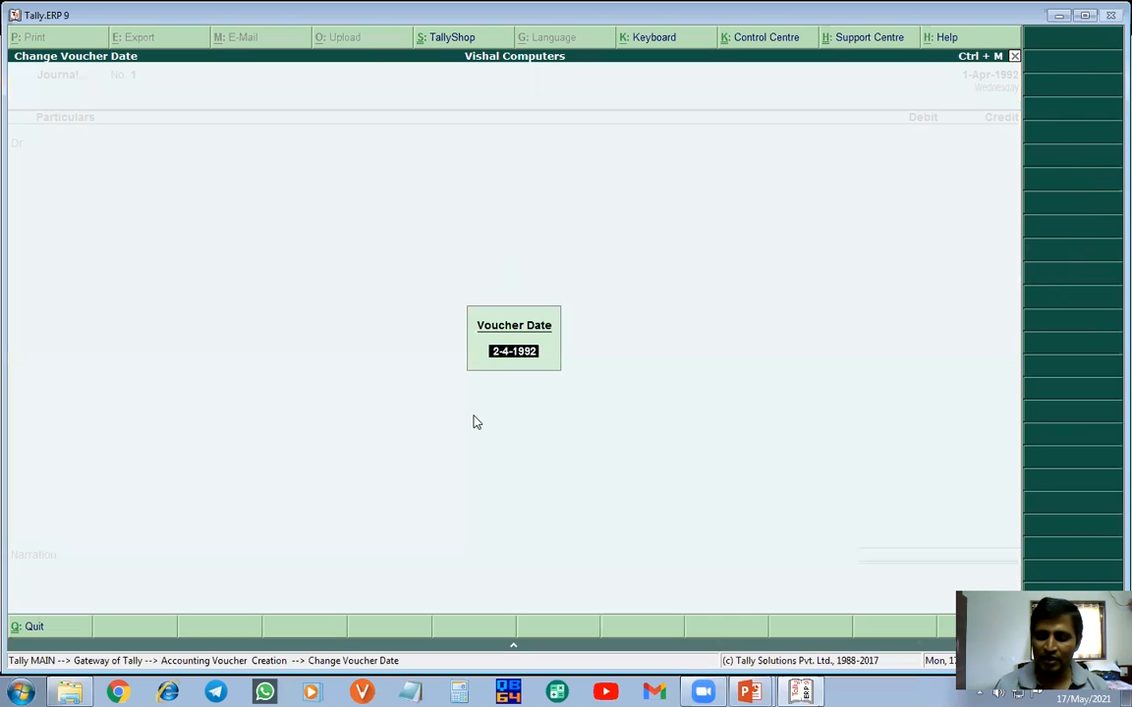
type("1/")
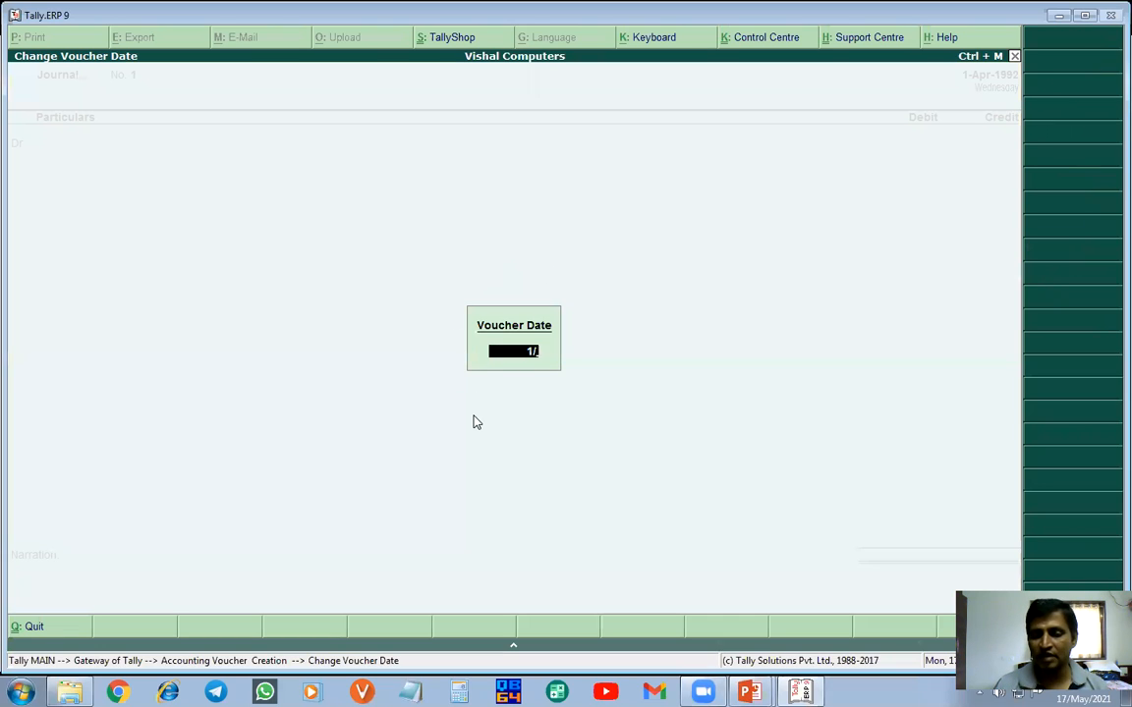
type("7")
key("Return")
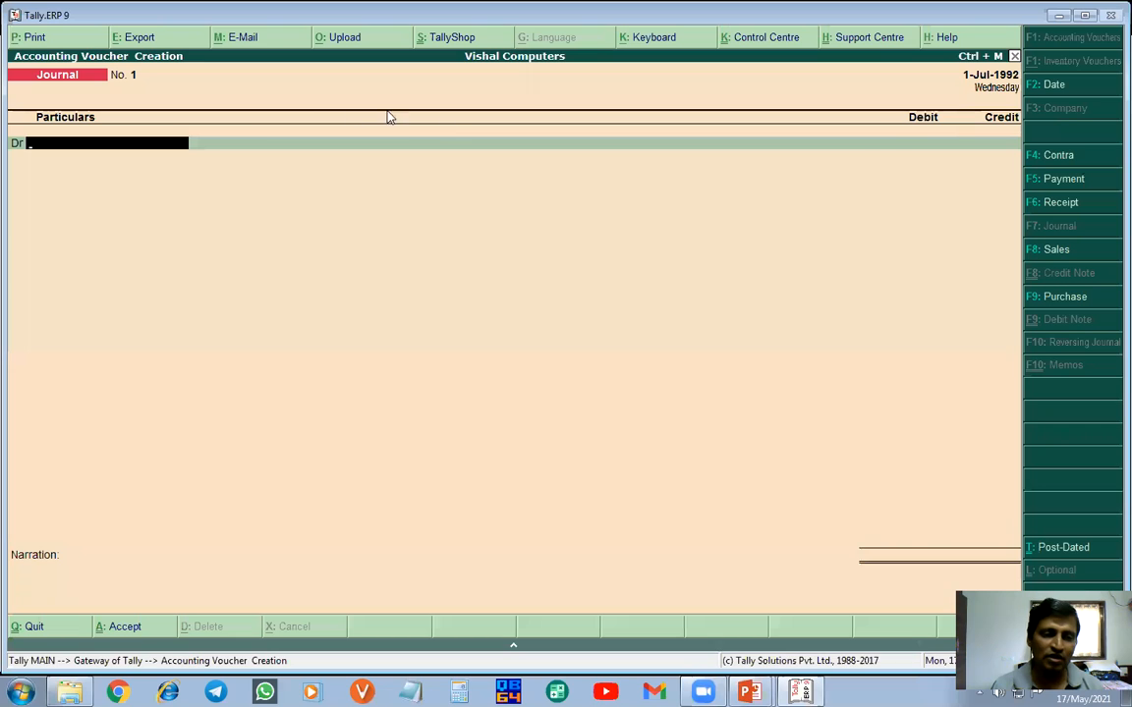
- Debit the Cash ledger with 150000 in the journal voucher
type("C")
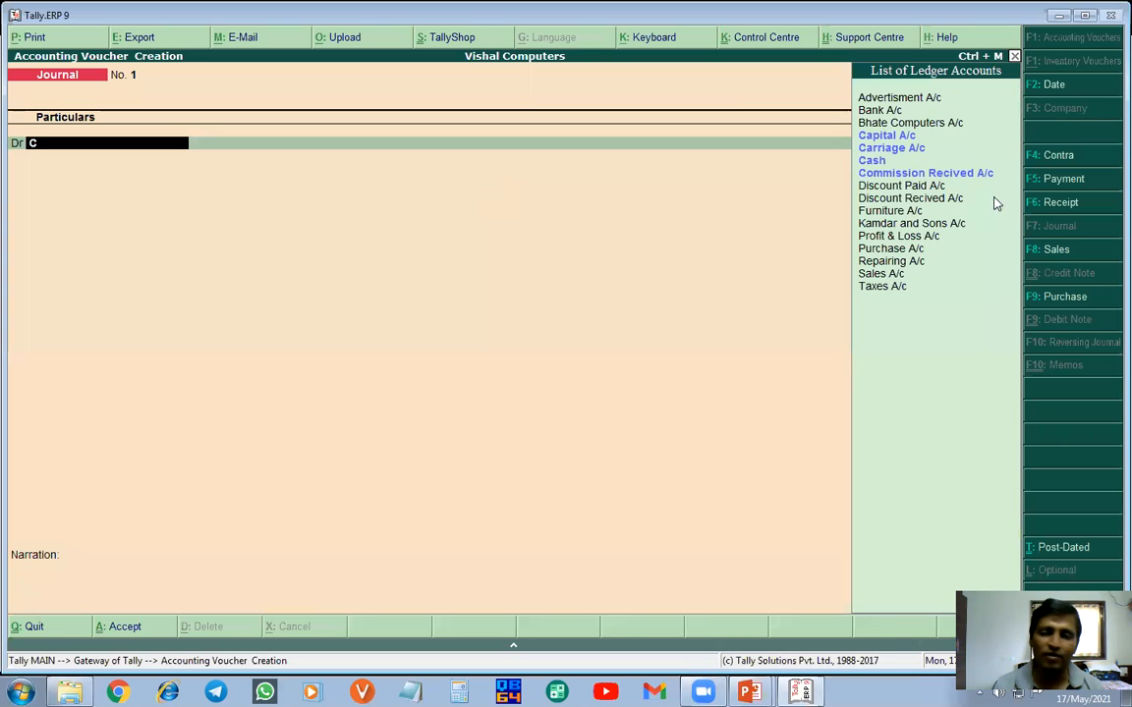
left_click(882, 161)
key("Return")
type("15000")
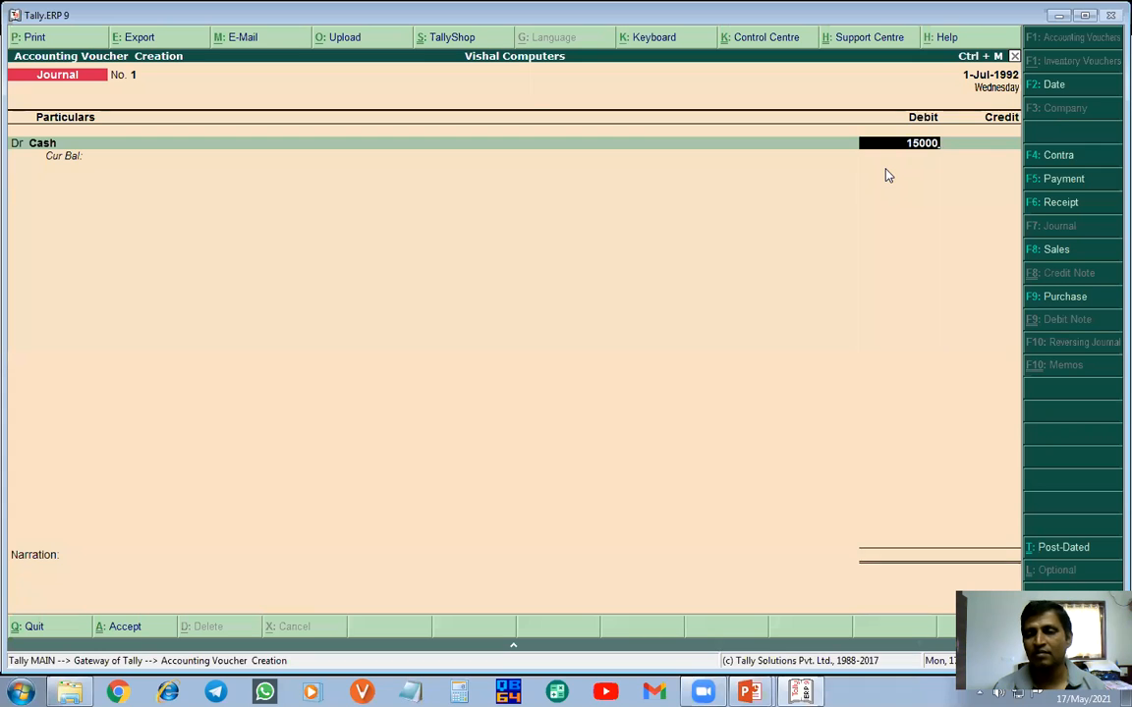
type("0")
key("Return")
key("Return")
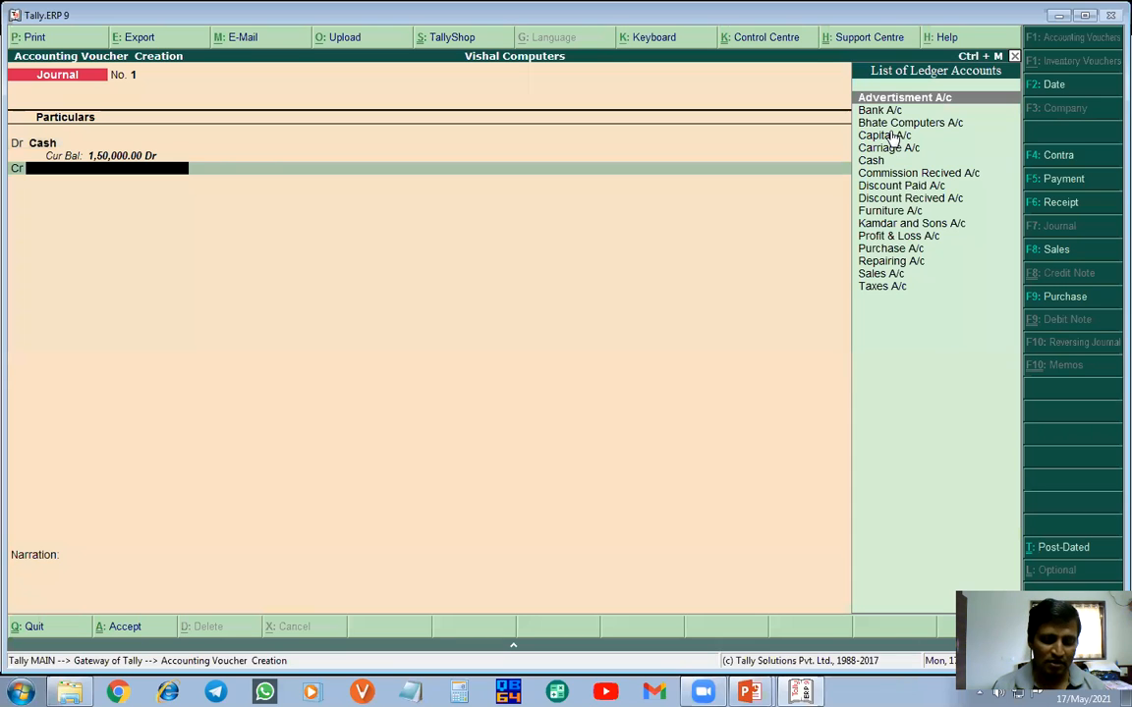
- Credit the Capital A/c ledger with 150000 in the 1-Jul-1992 journal voucher
type("C")
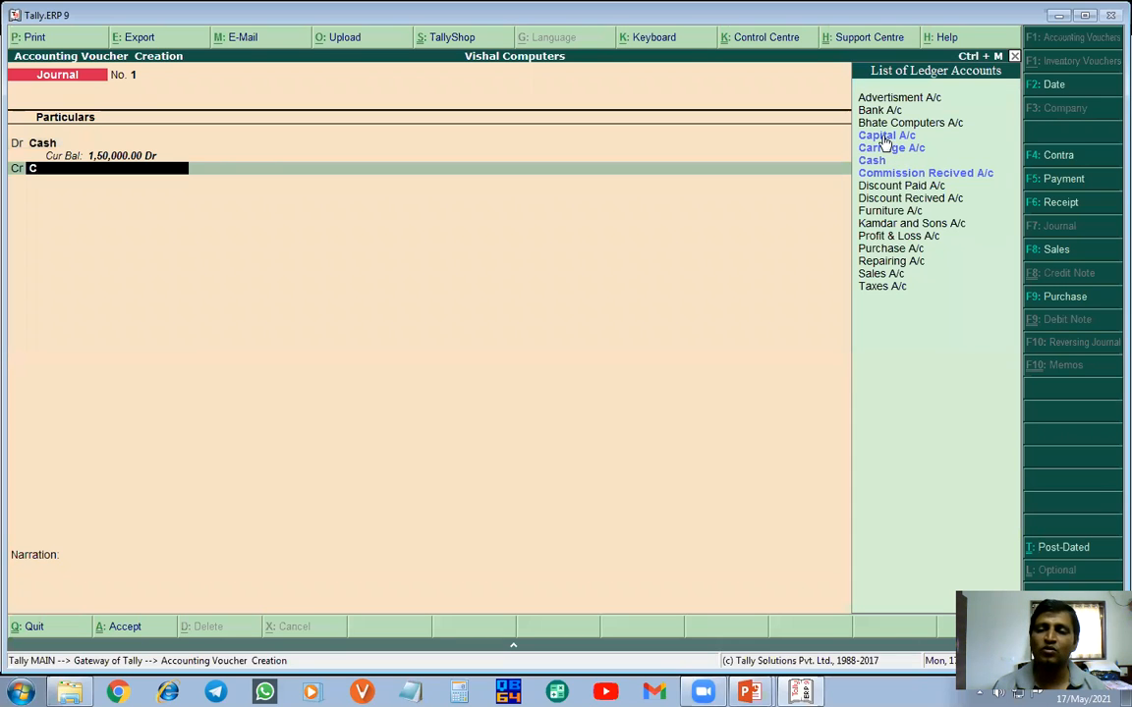
left_click(884, 138)
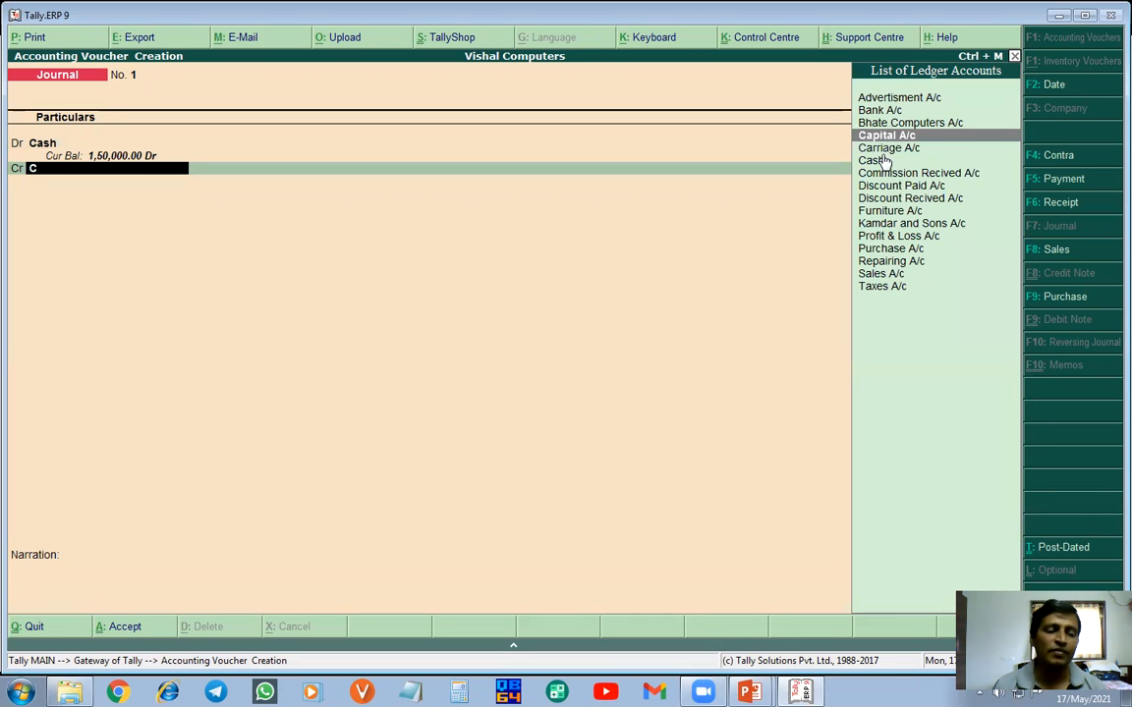
key("Return")
key("Return")
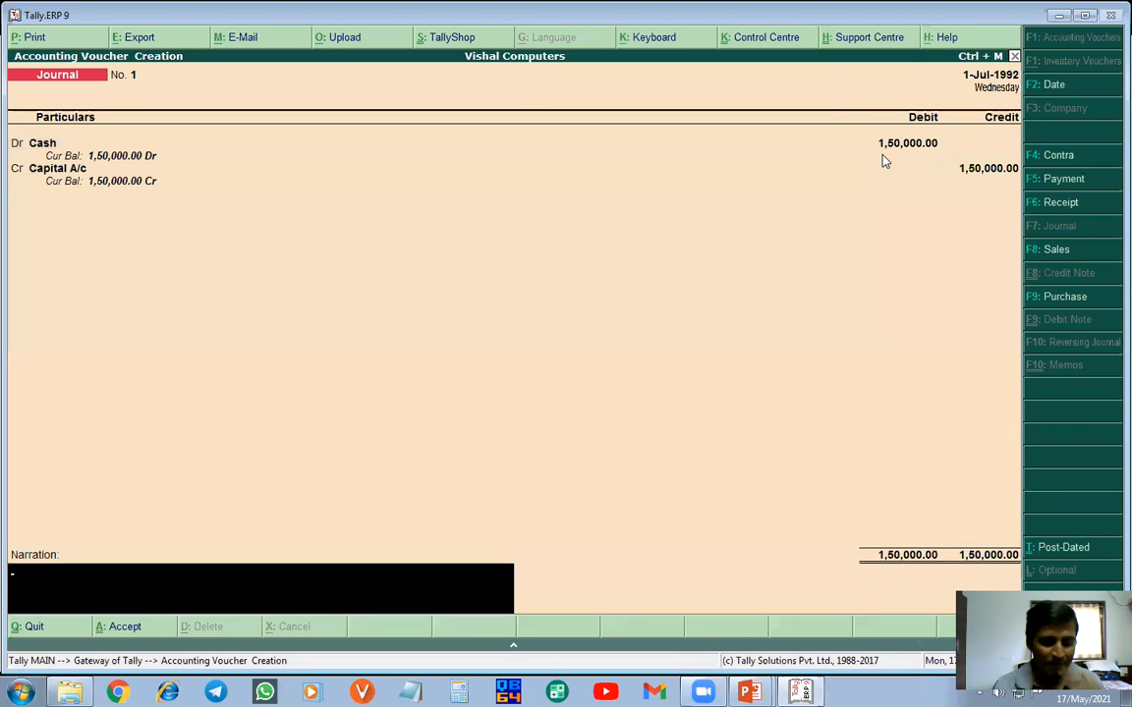
- Add the narration "Being Capital Recived" to the capital voucher and save it
type("Being")
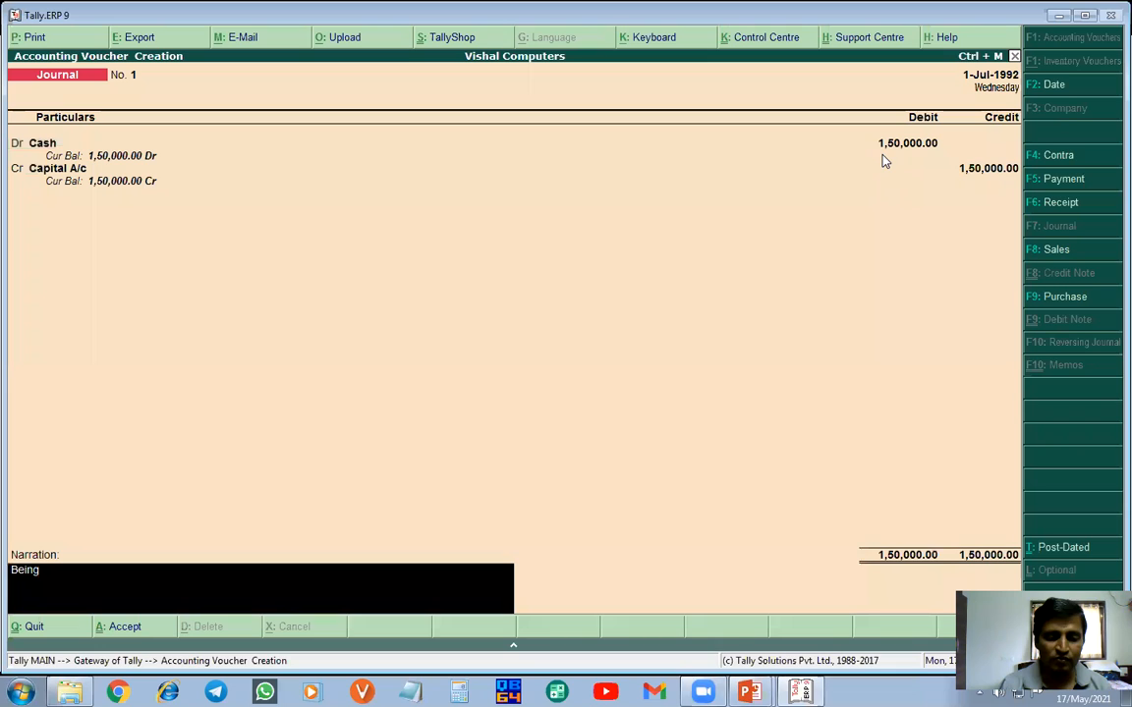
type(" Capital Recived")
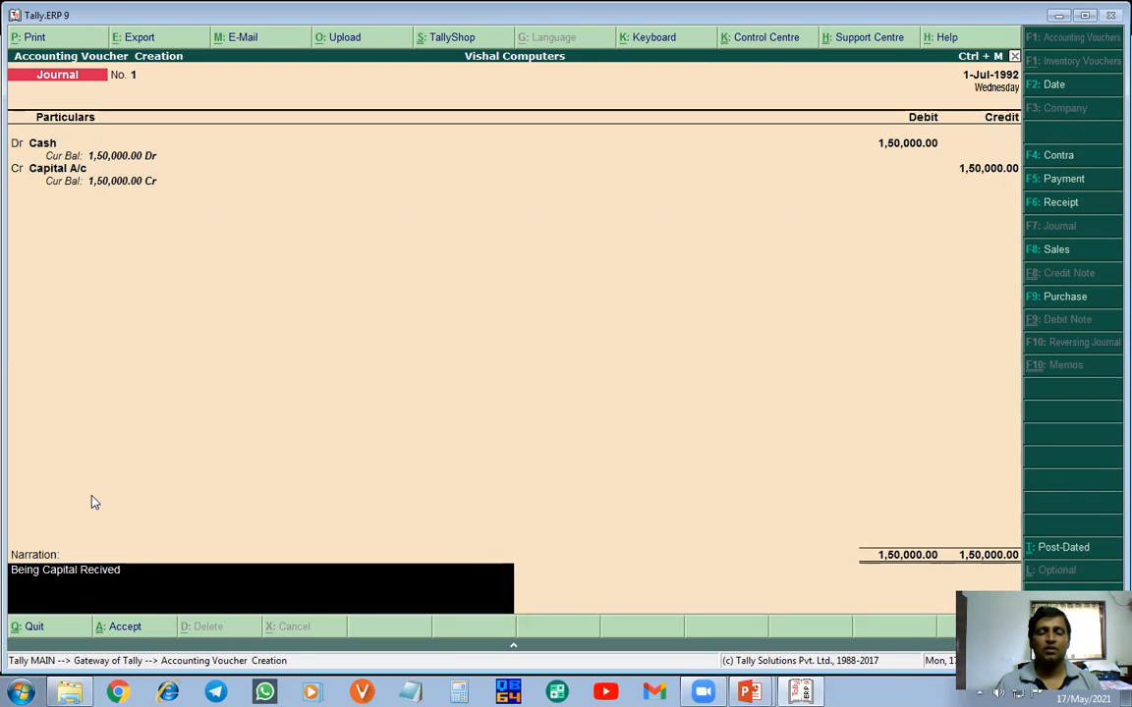
key("Return")
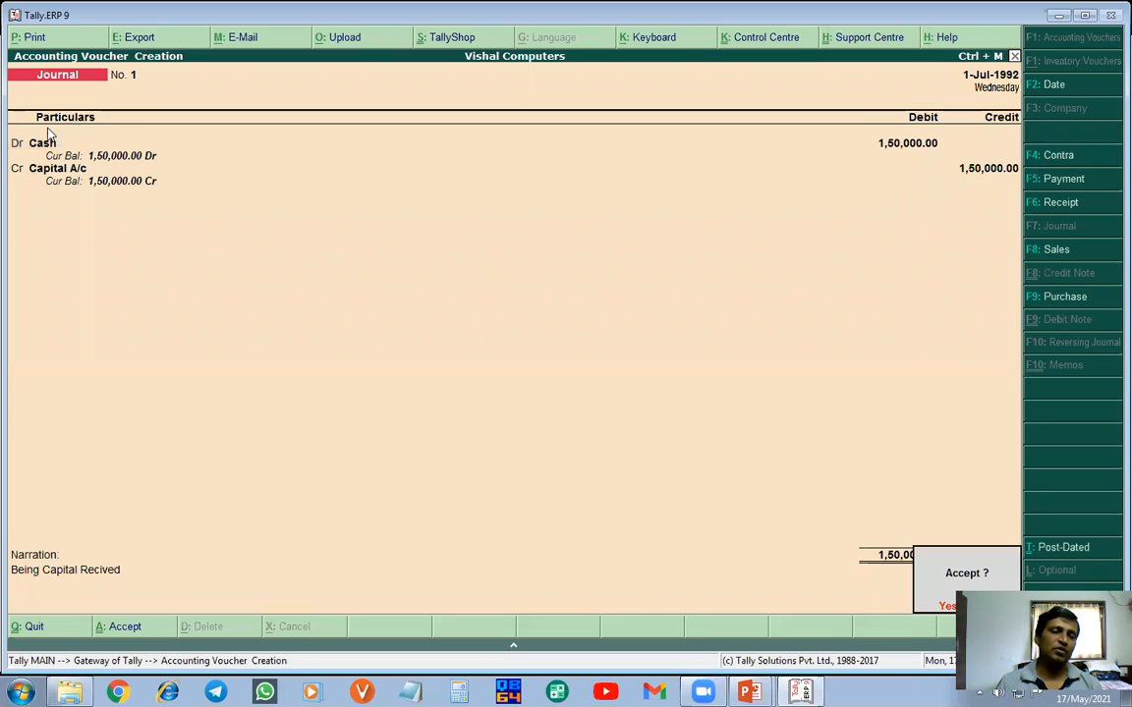
key("Return")
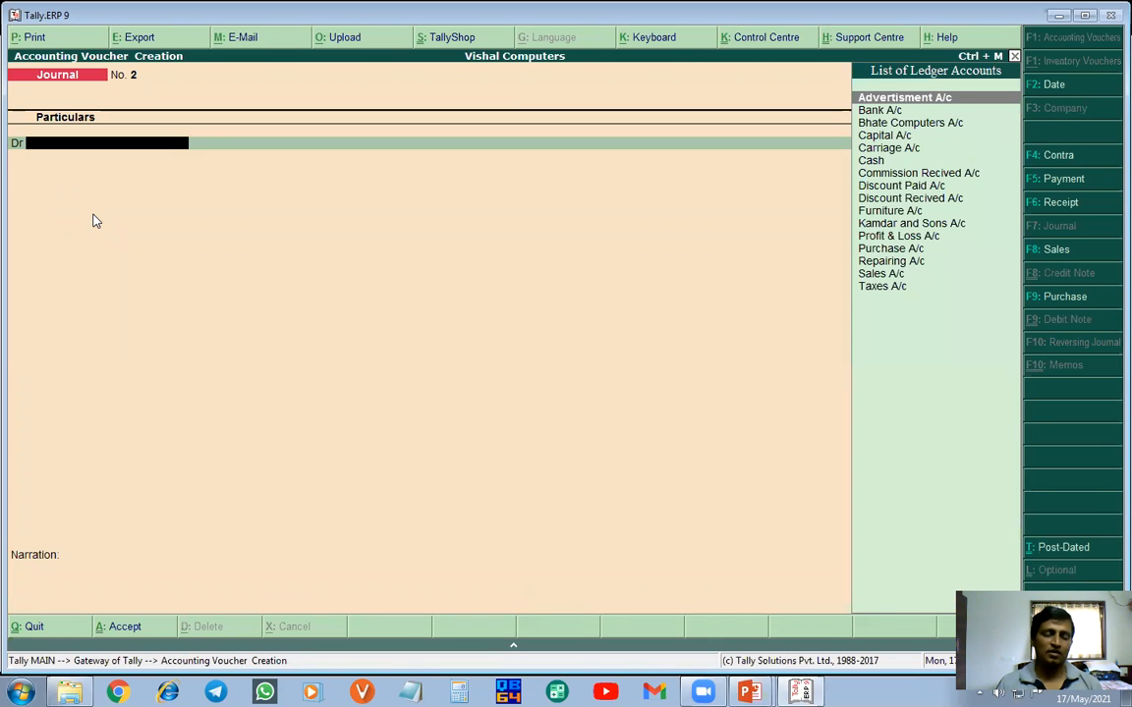
- Check the 02/07/1992 entry in the PowerPoint slide show and set the new Tally.ERP 9 journal voucher's date to 2-7-1992
key("alt+Tab")
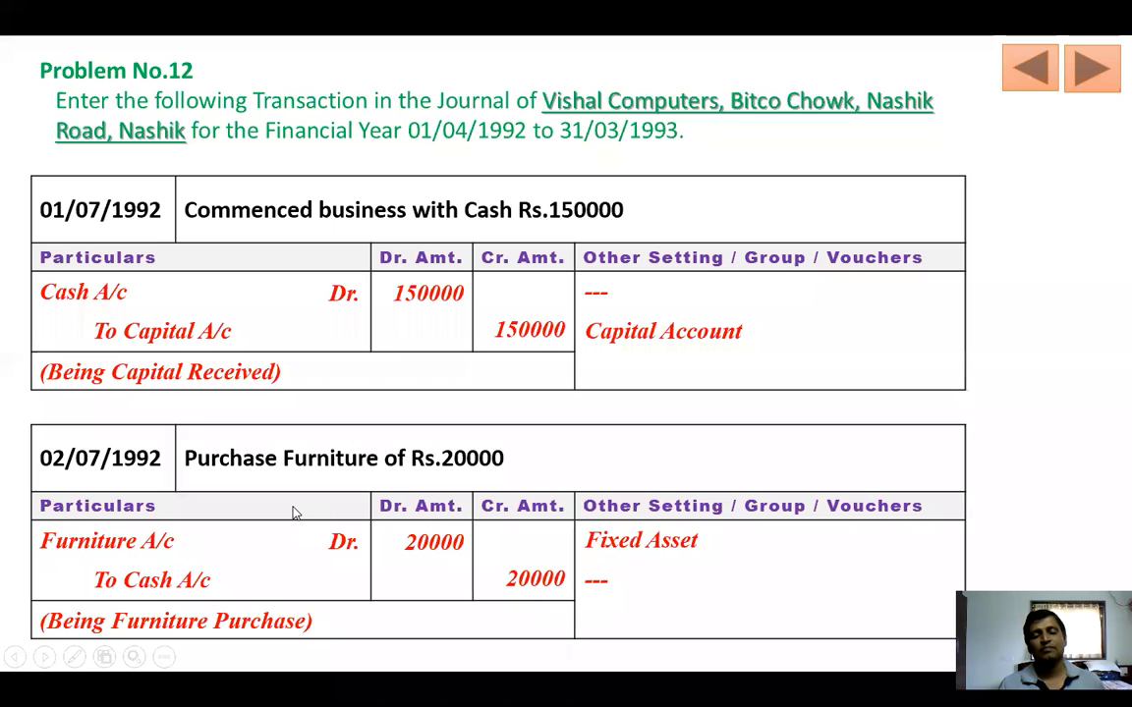
key("alt+Tab")
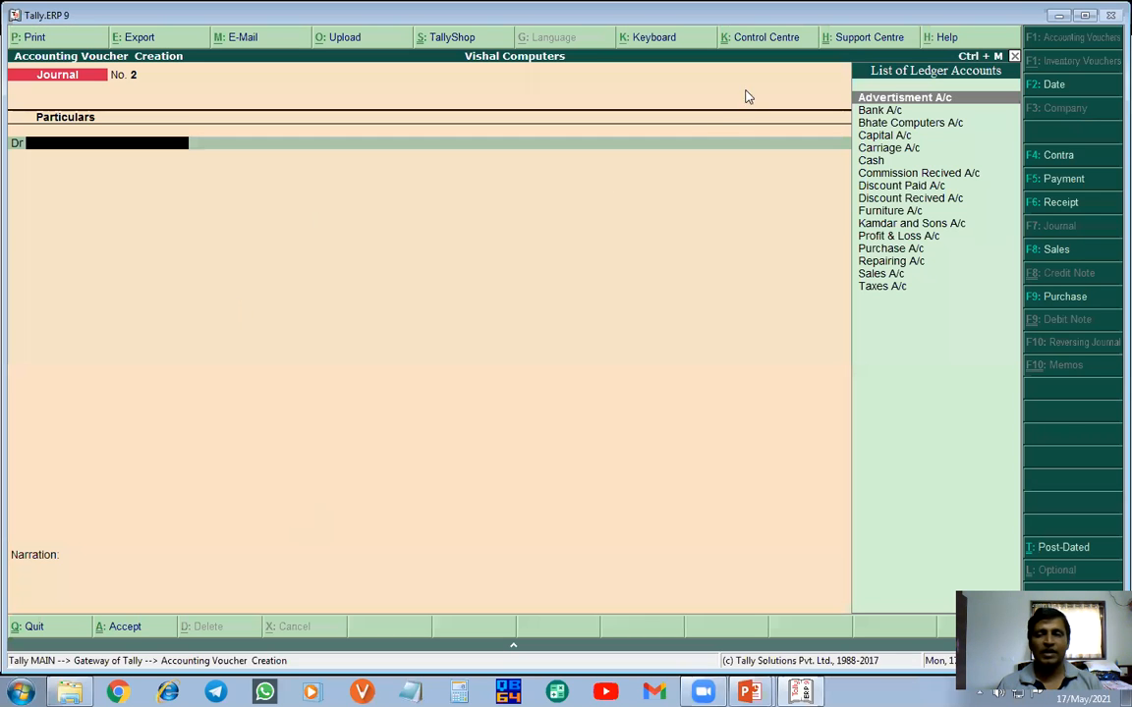
left_click(1068, 86)
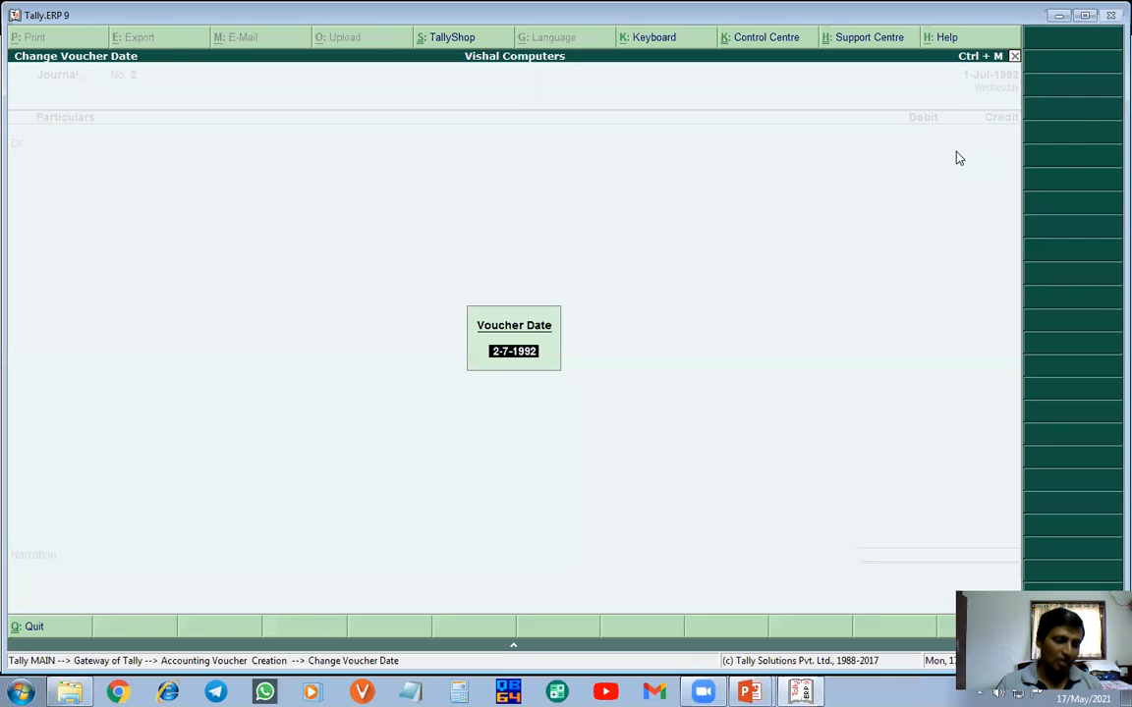
key("Return")
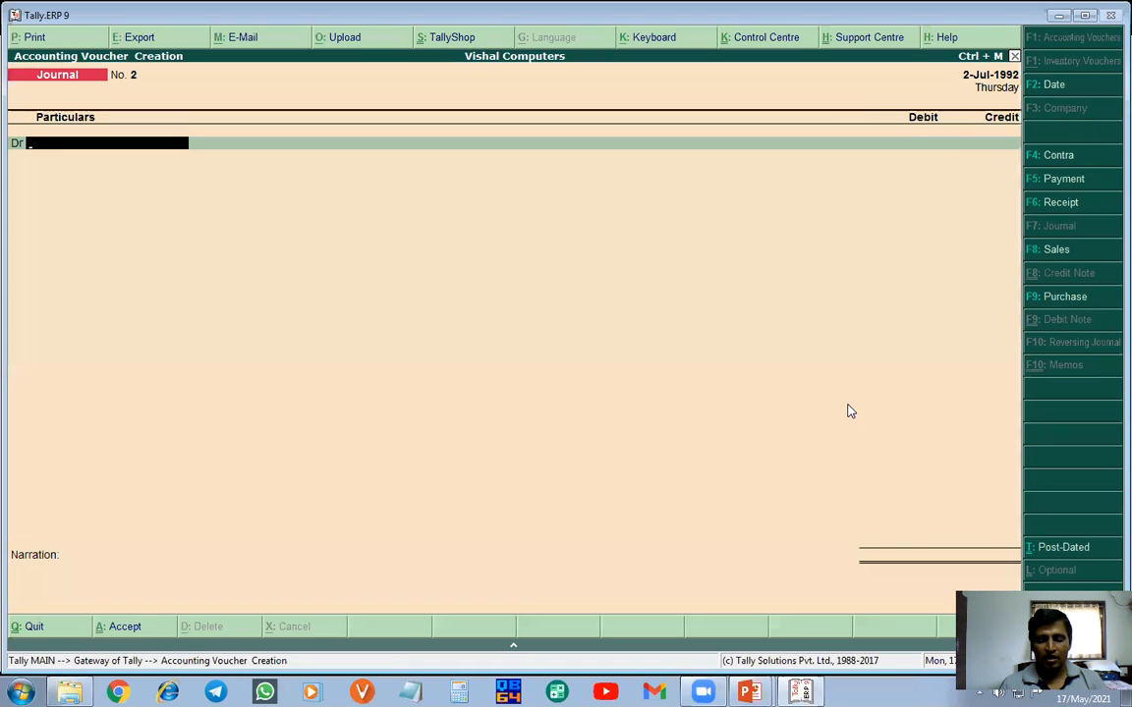
- Debit the Furniture A/c ledger with 20000 in the journal voucher
type("M")
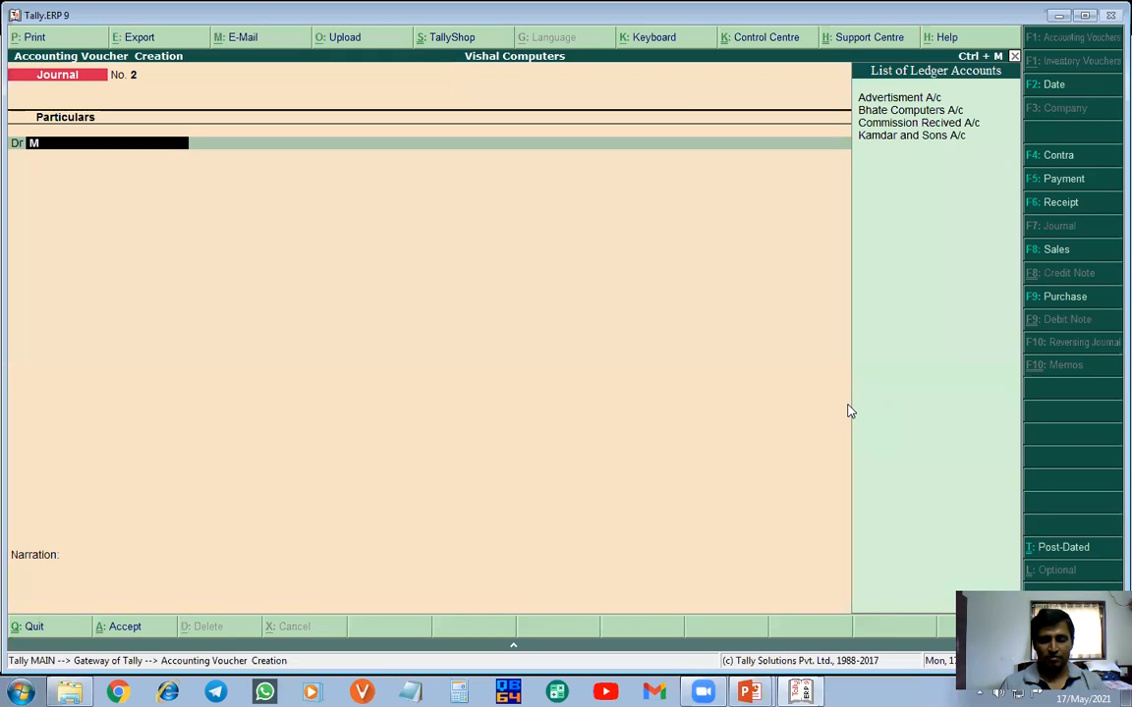
key("BackSpace")
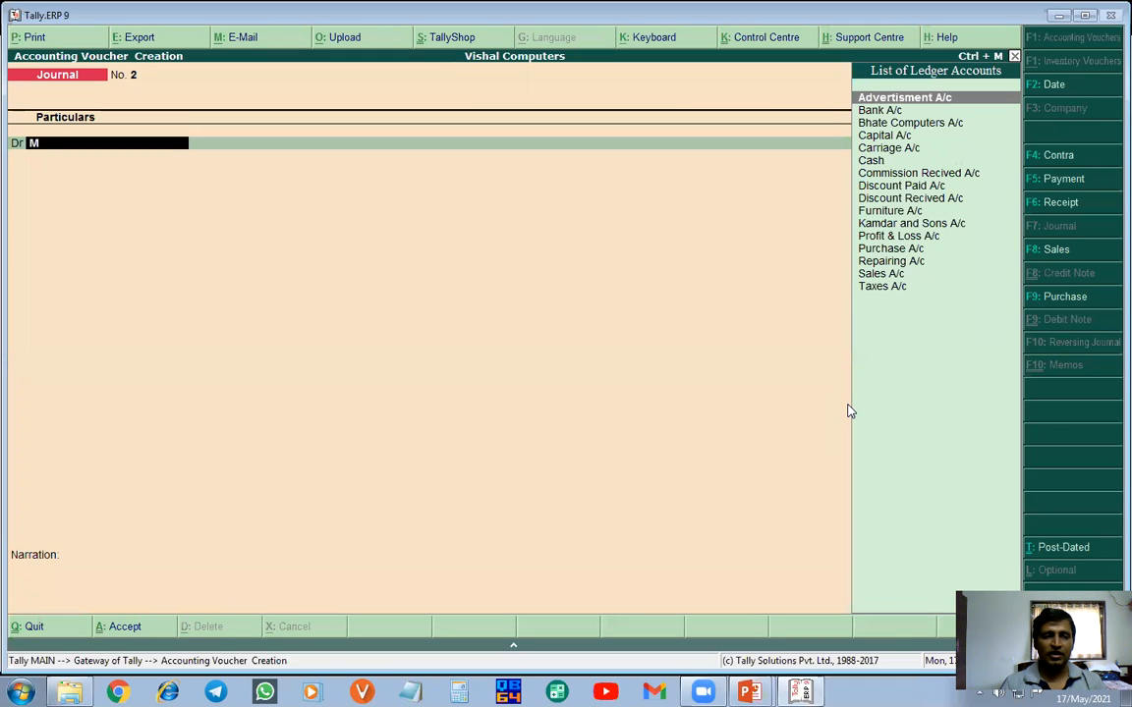
type("F")
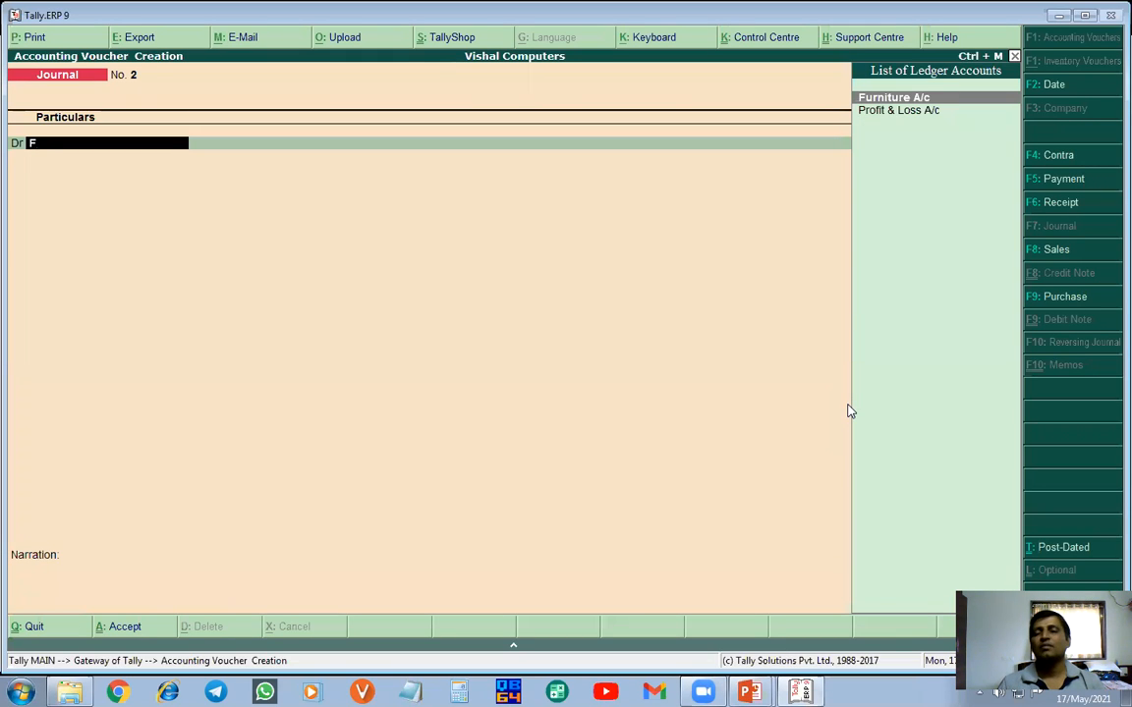
key("Return")
type("20")
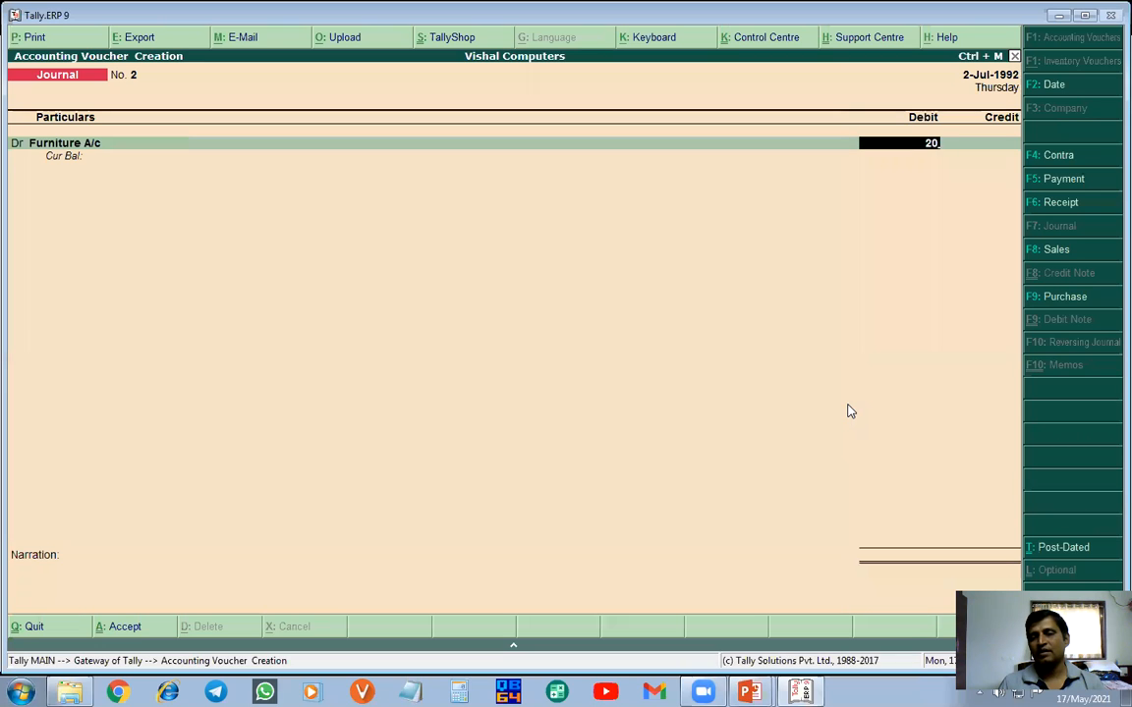
type("000")
key("Return")
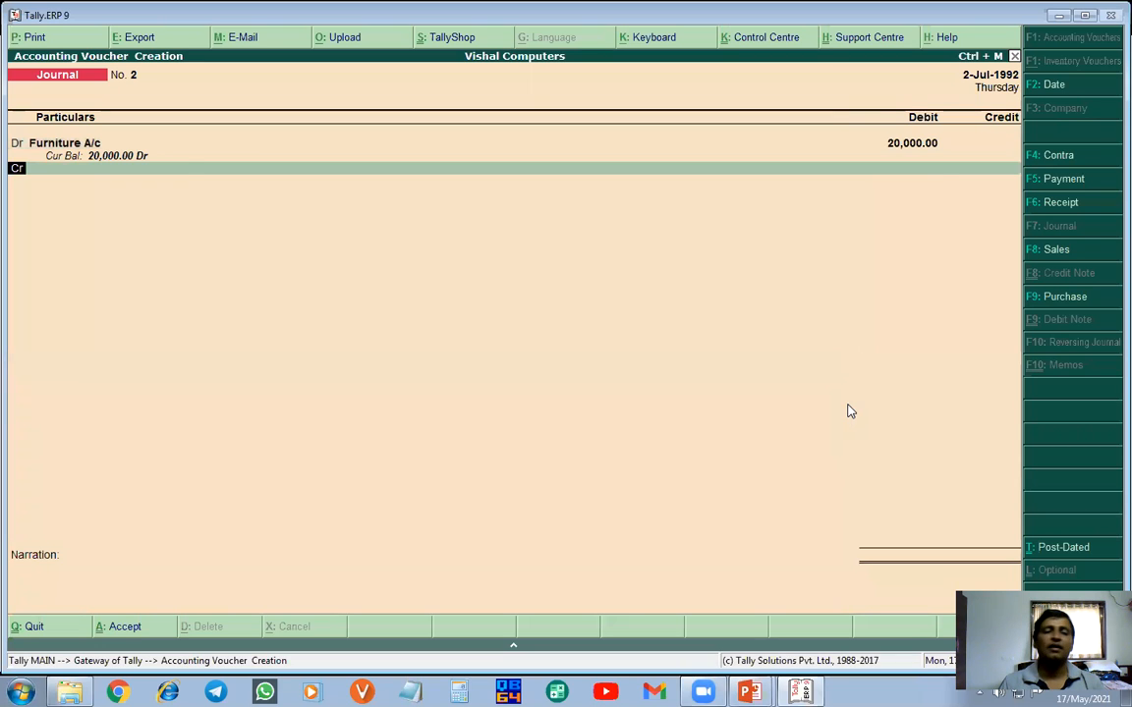
- Credit the Cash ledger with 20000 against the furniture debit
key("Return")
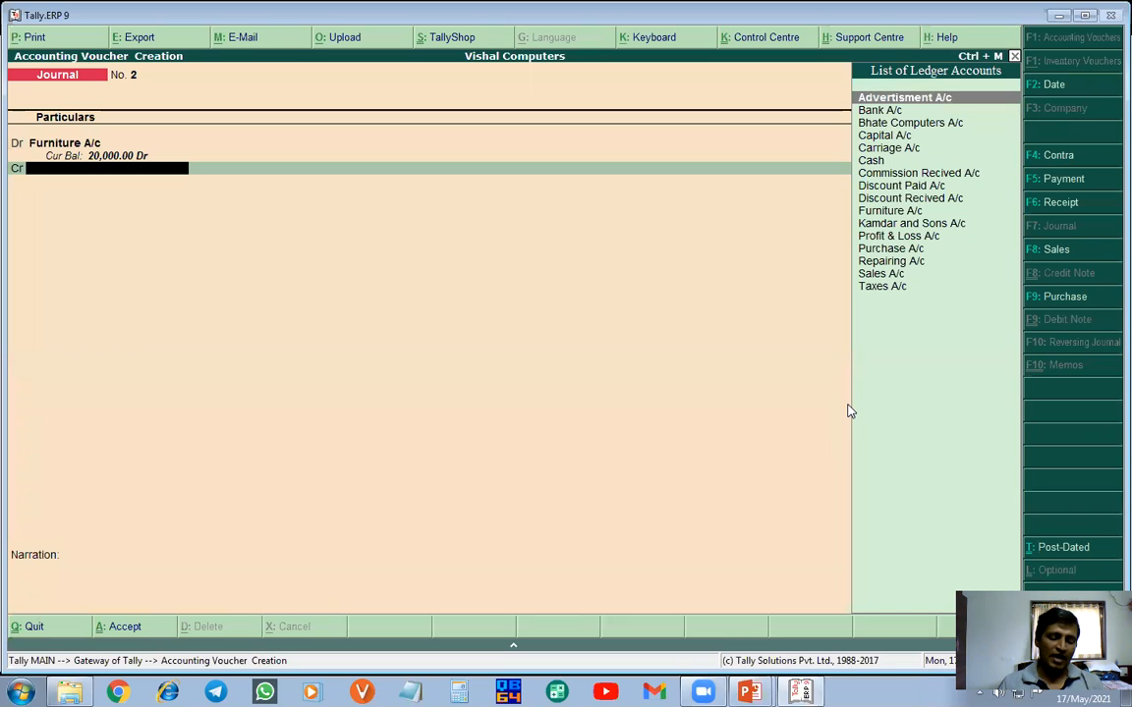
type("C")
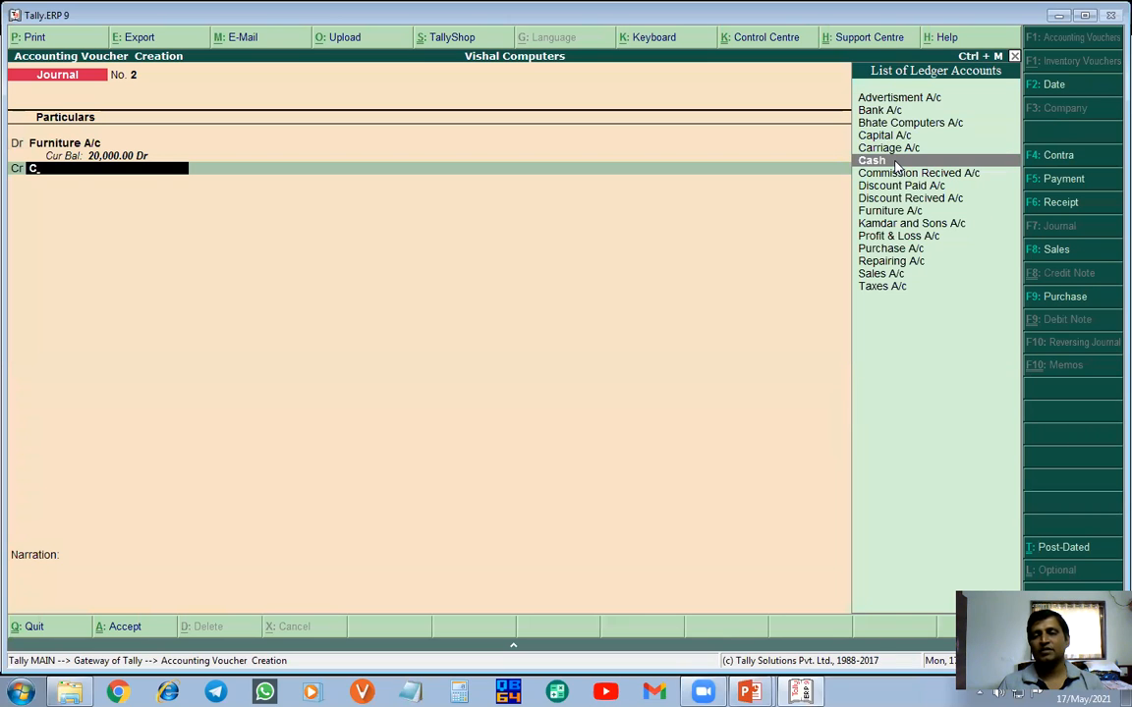
left_click(894, 163)
key("Return")
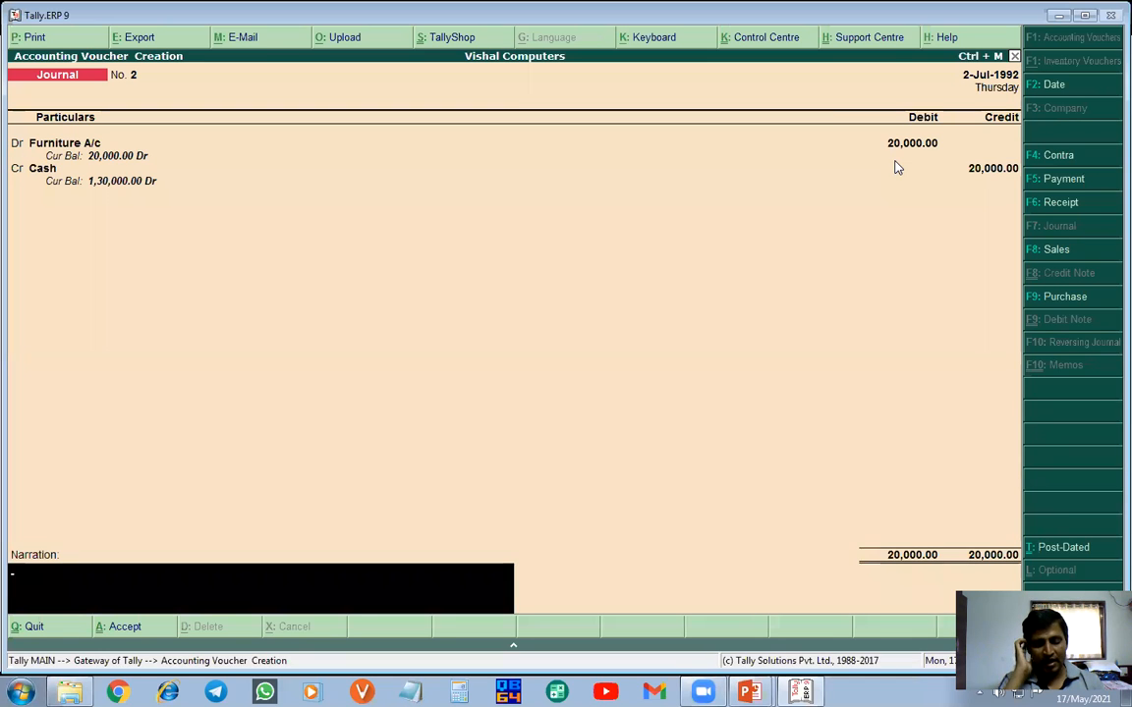
- Add the narration "Being Furniture Purchase" to the furniture voucher and save it
type("Be")
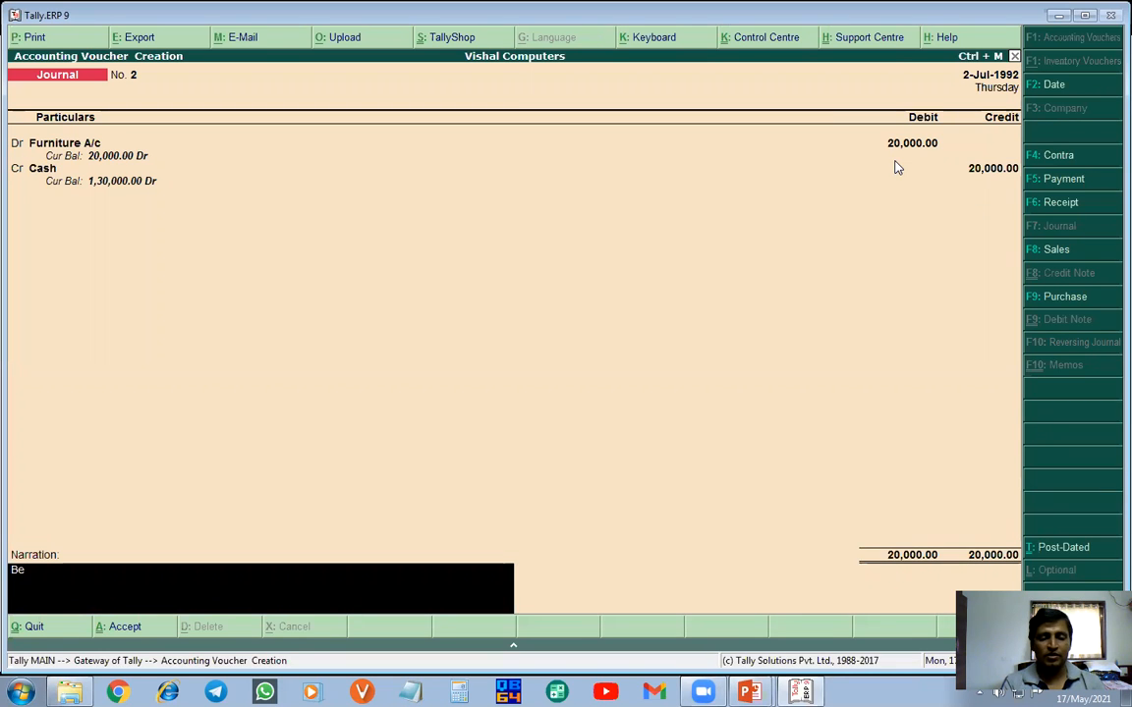
type("ing Furni")
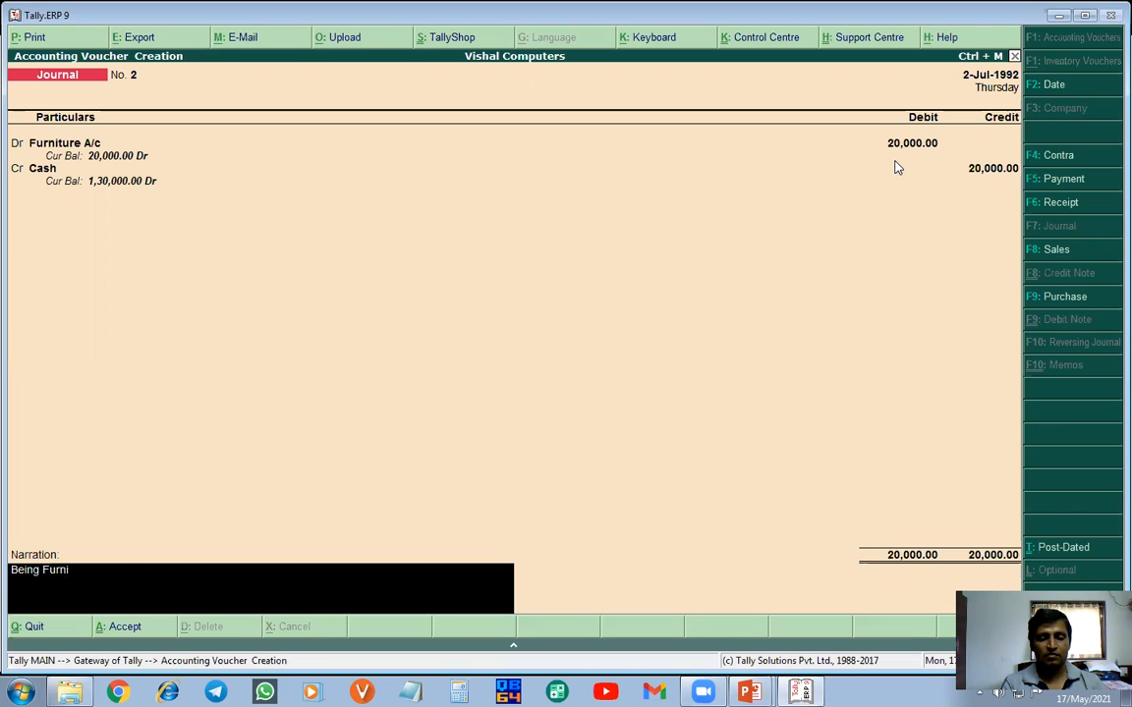
type("ture Purchase")
key("Return")
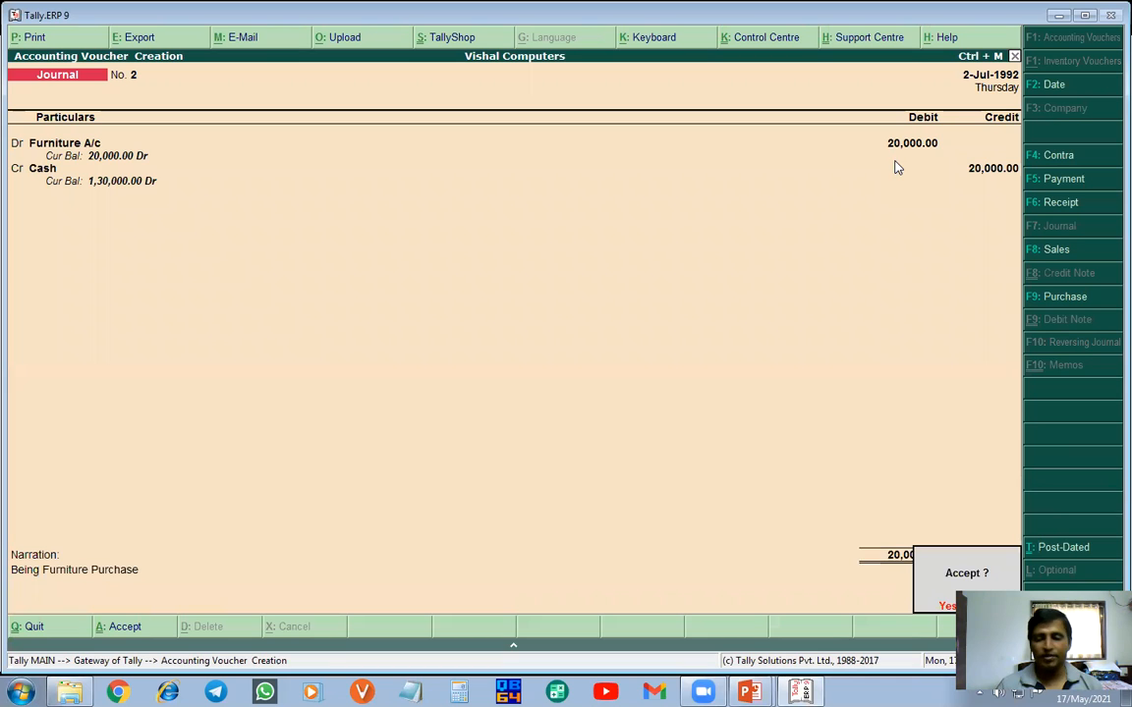
left_click(947, 607)
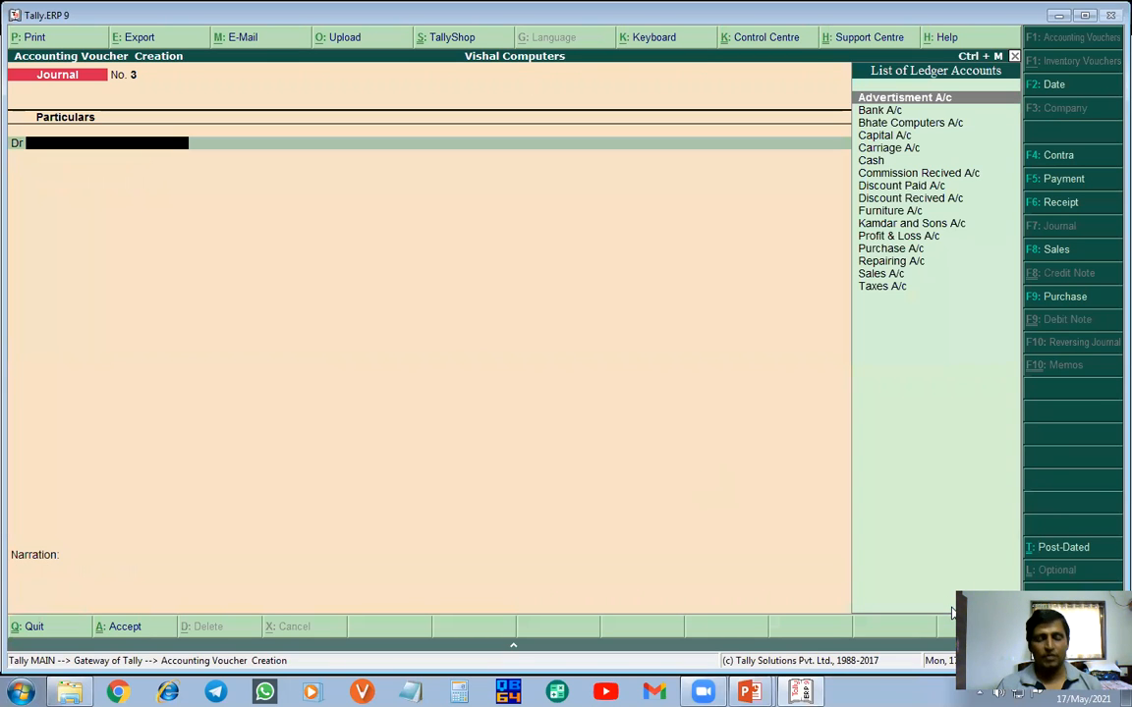
- Advance the PowerPoint slide show to the 31/07/1992 cash purchases entry and set the new Tally.ERP 9 journal voucher's date to 31/7
key("alt+Tab")
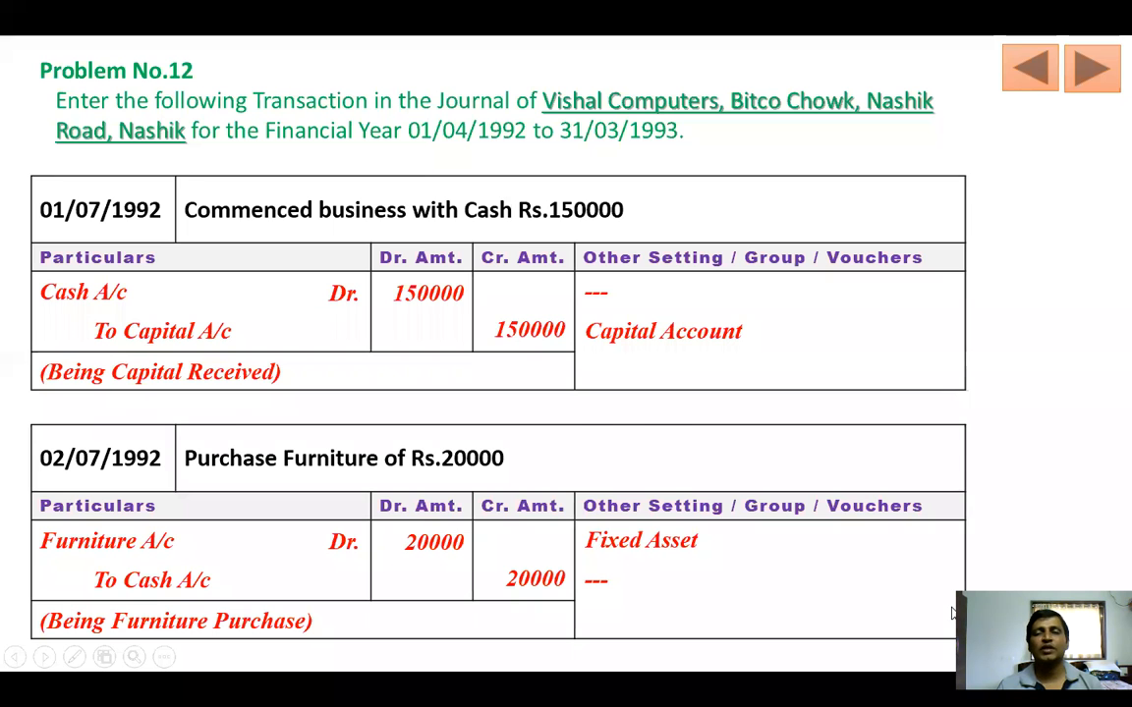
left_click(849, 539)
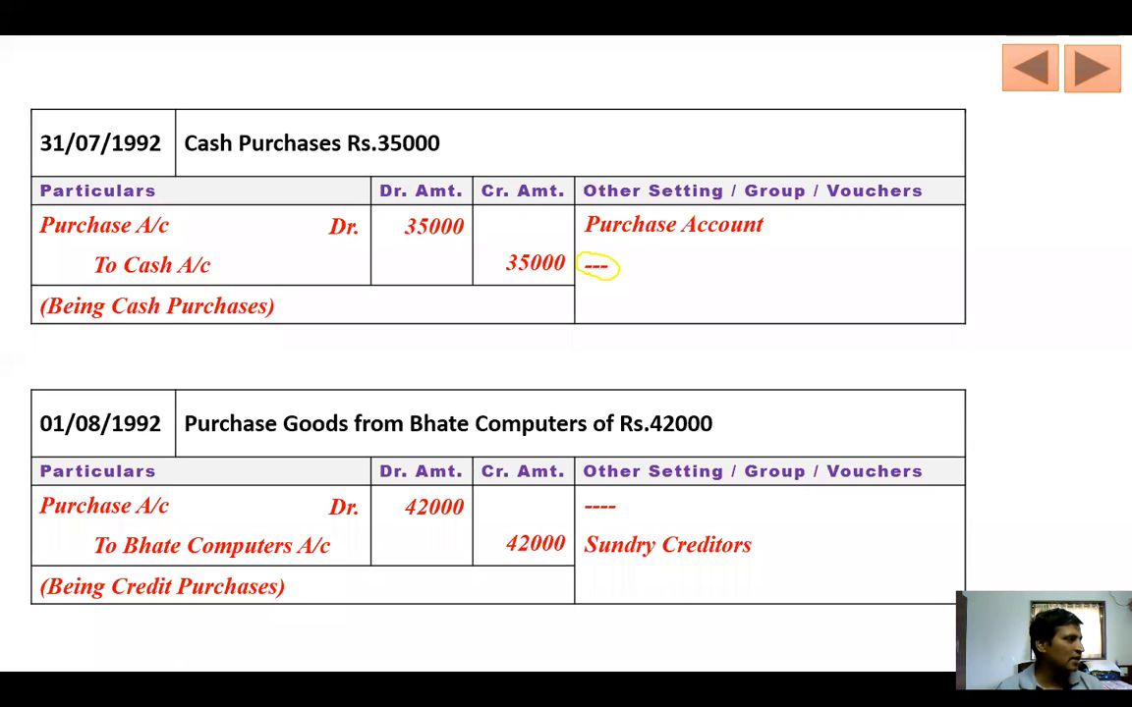
key("alt+Tab")
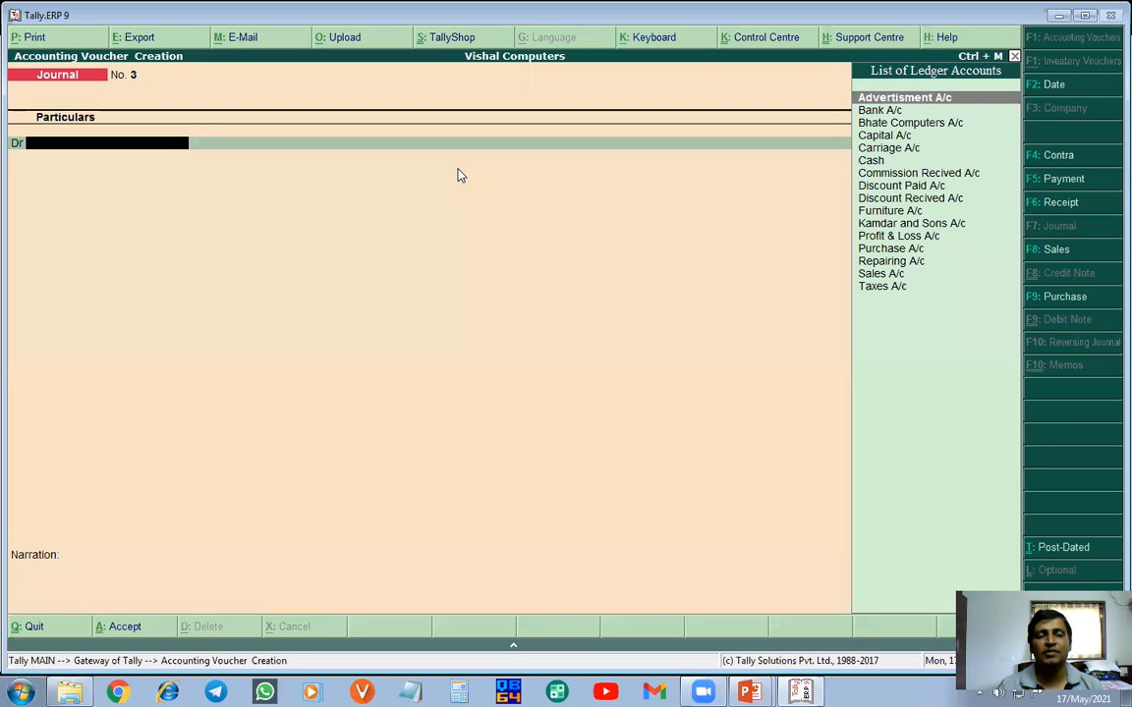
left_click(1056, 86)
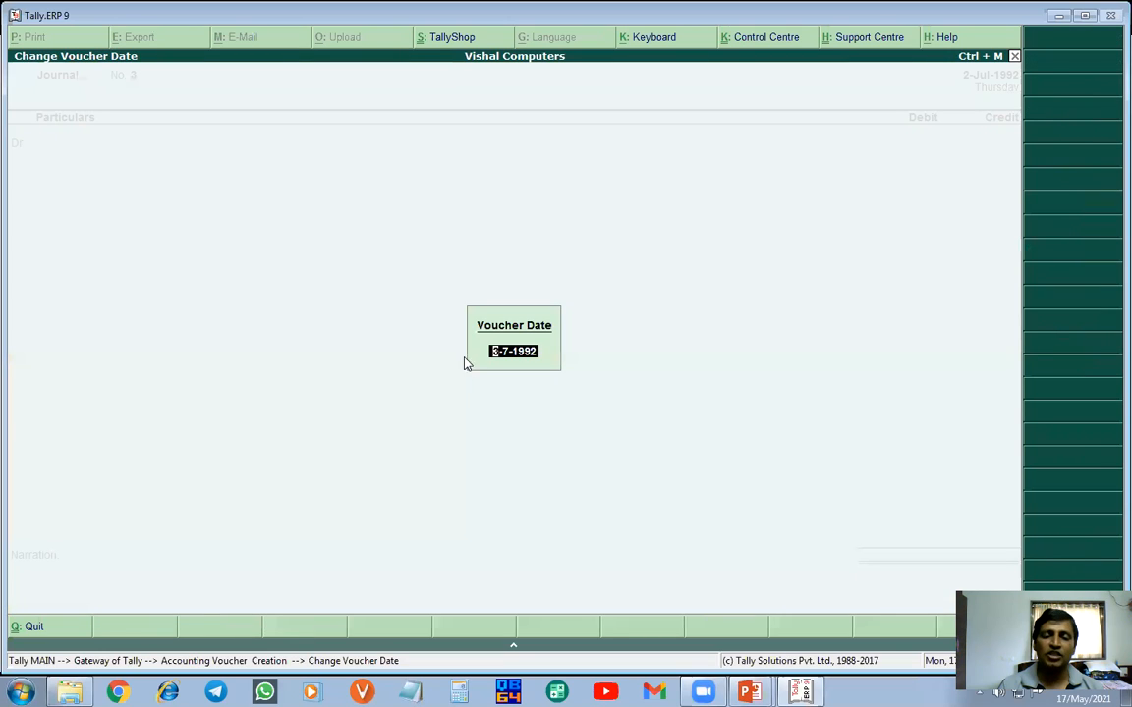
type("31/7")
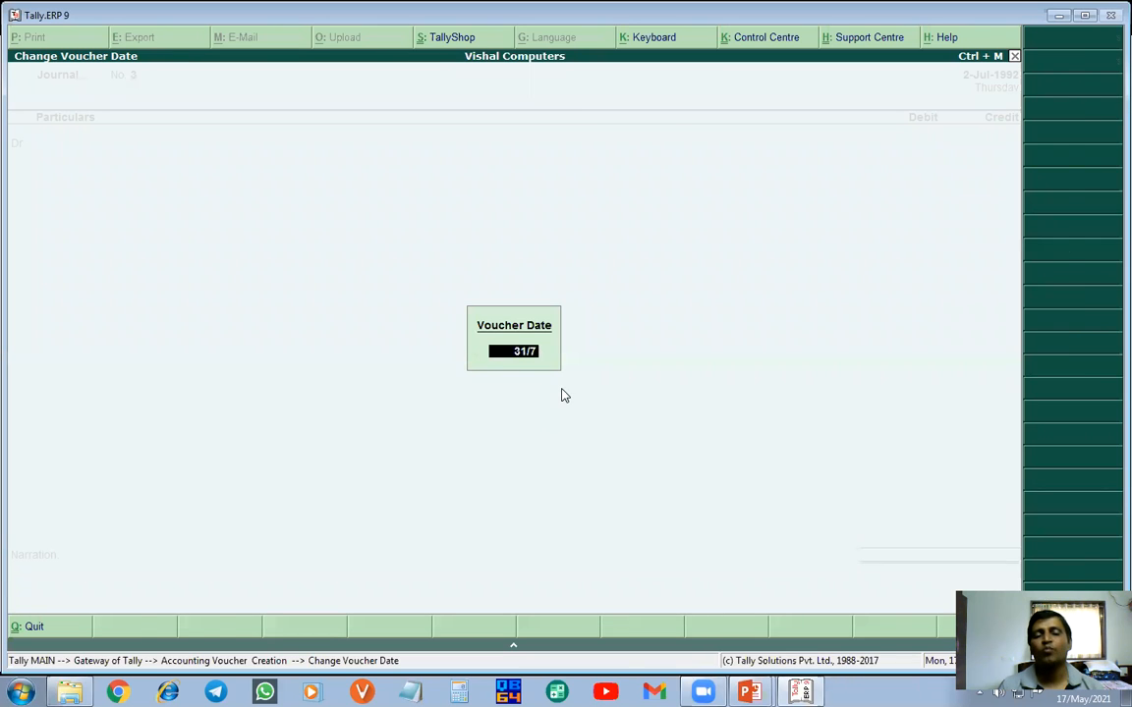
key("Return")
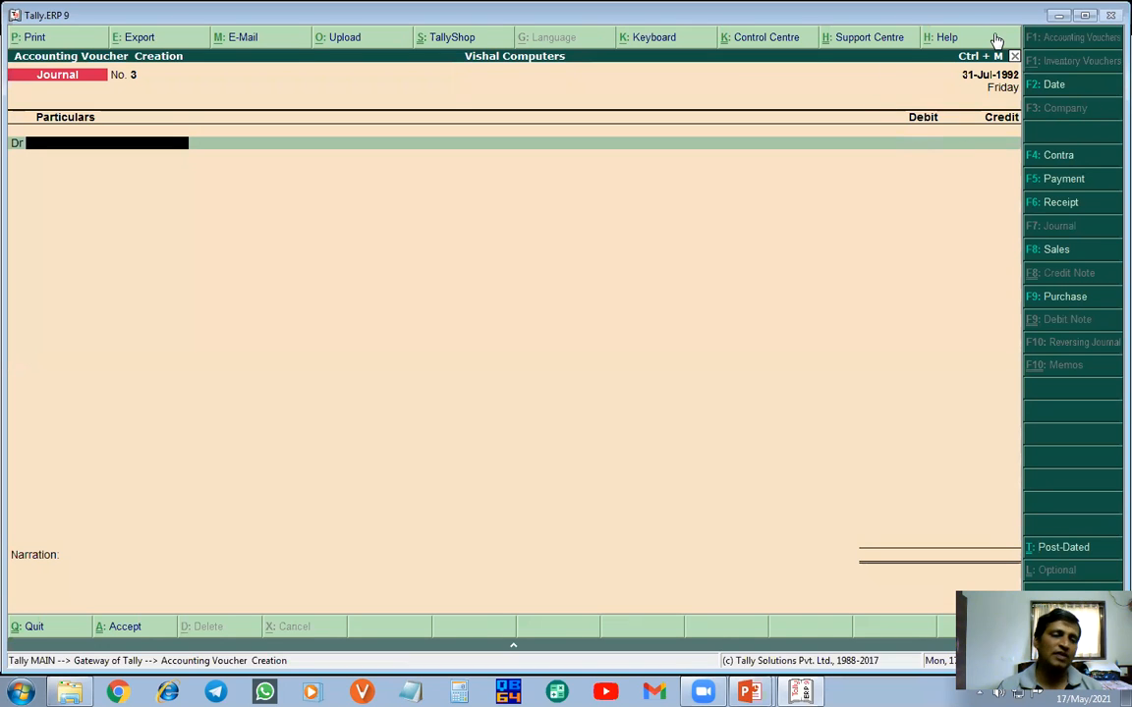
- Debit the Purchase A/c ledger with 35000 in the 31-Jul-1992 journal voucher
type("P")
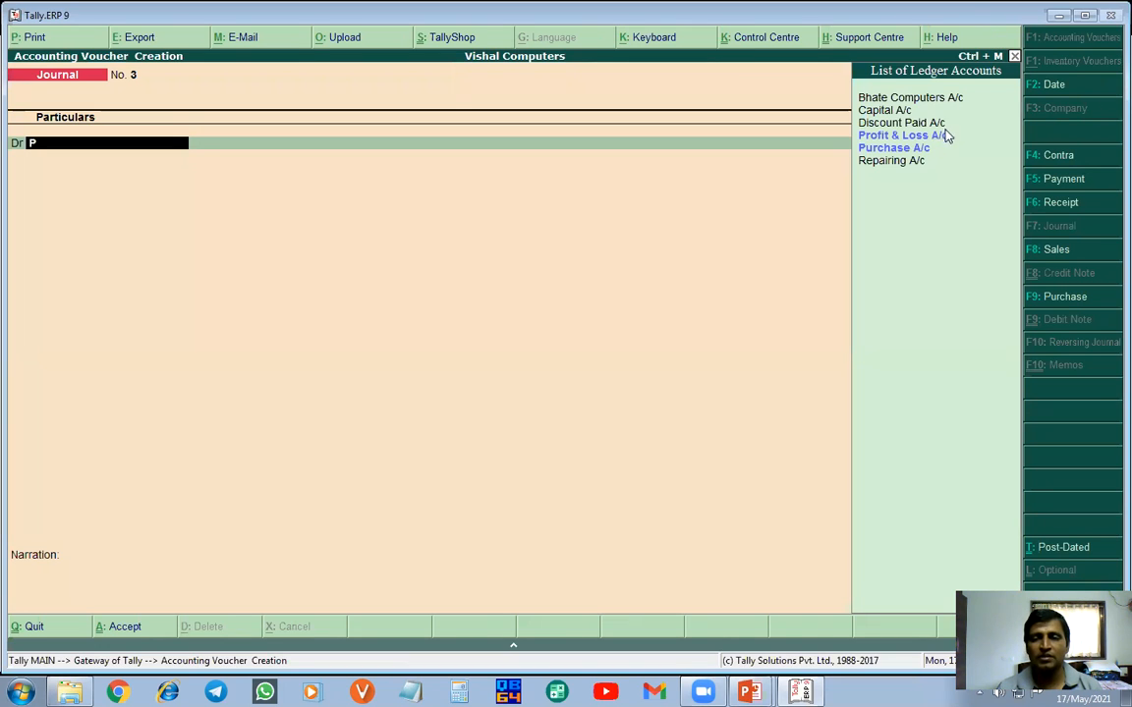
left_click(889, 147)
key("Return")
type("35000")
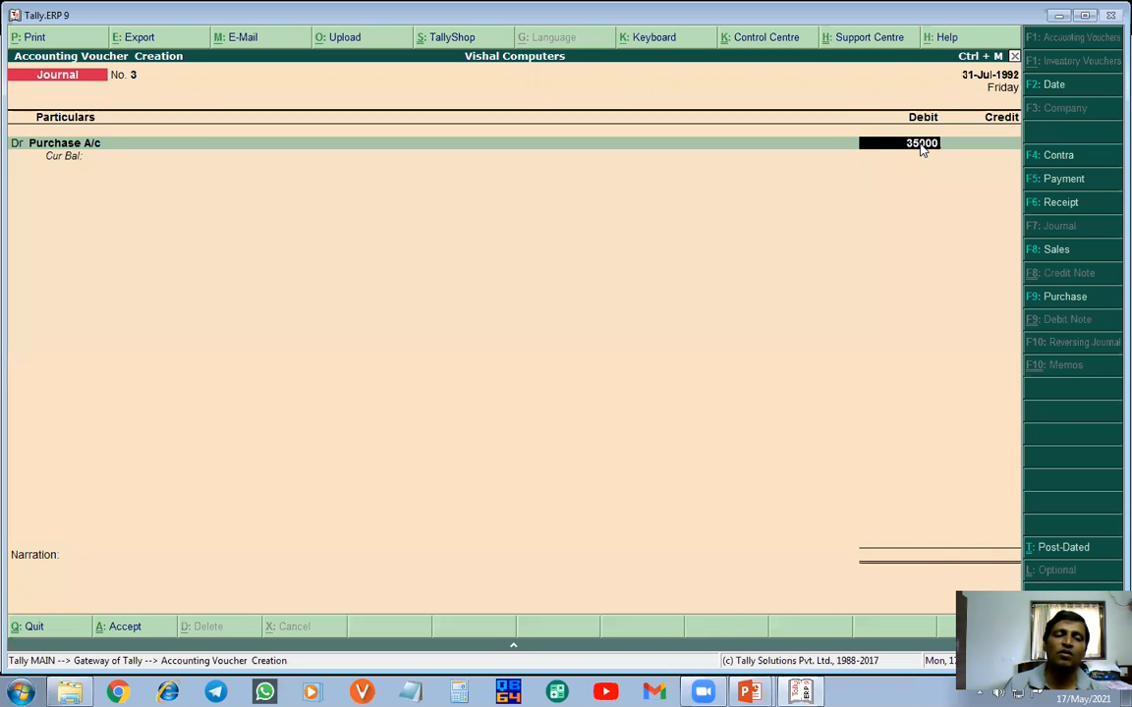
key("Return")
- Credit the Cash ledger with 35000 against the purchase debit
key("Return")
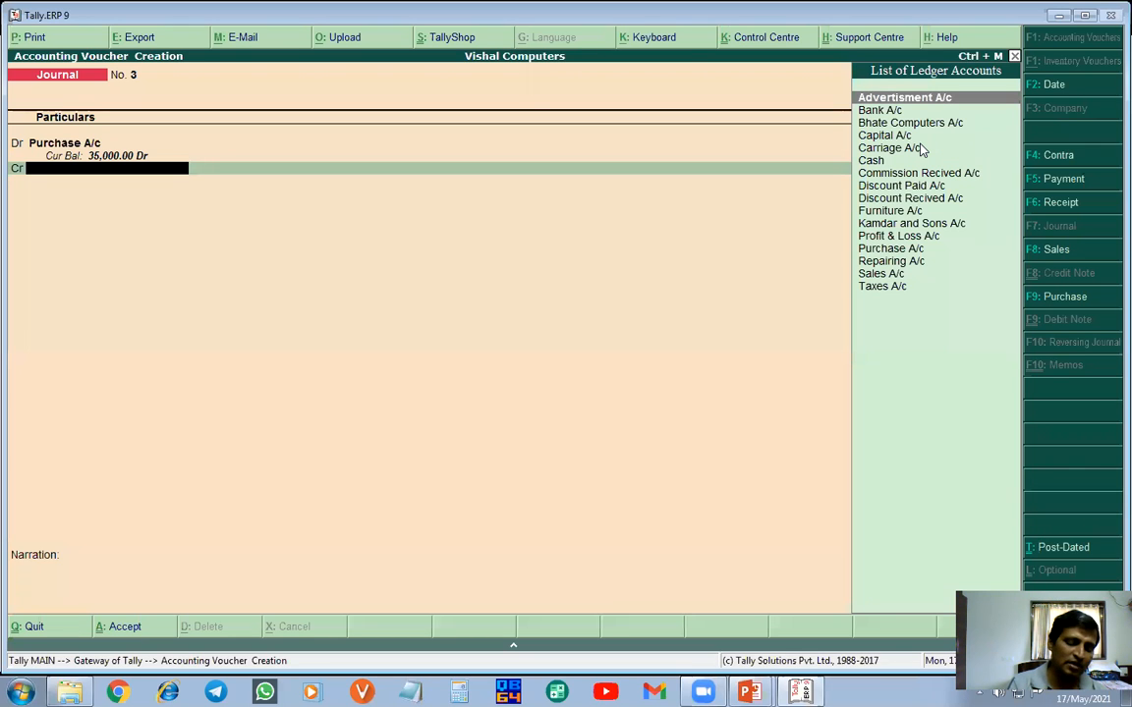
type("C")
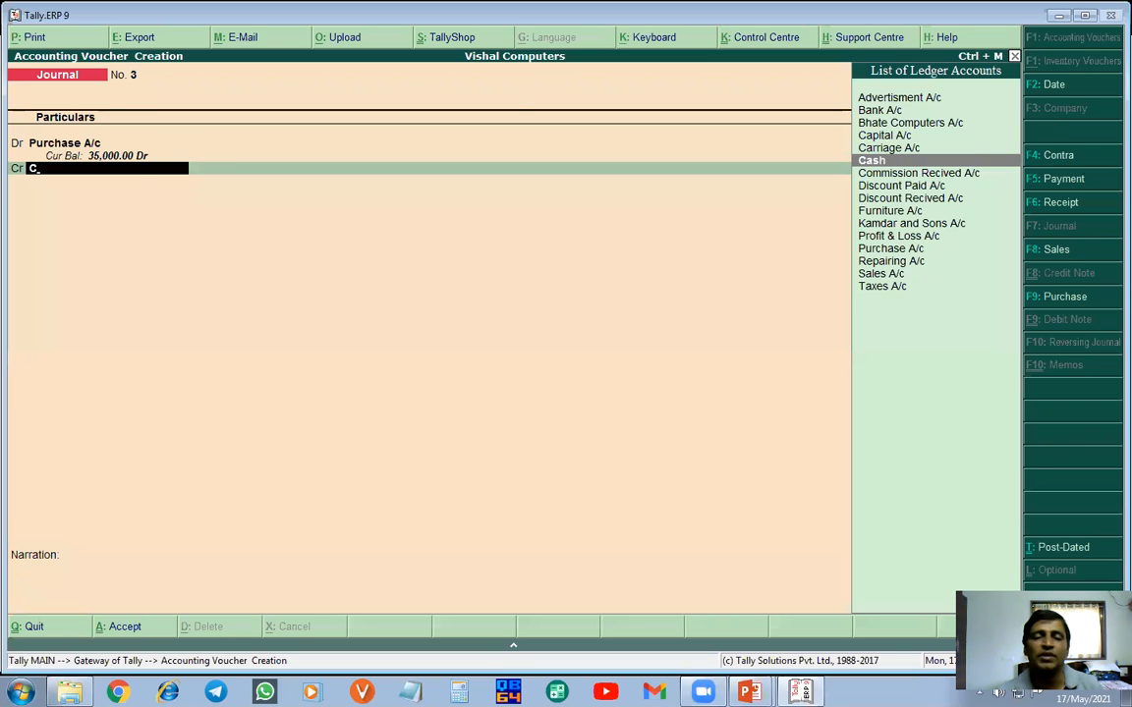
key("Return")
key("Return")
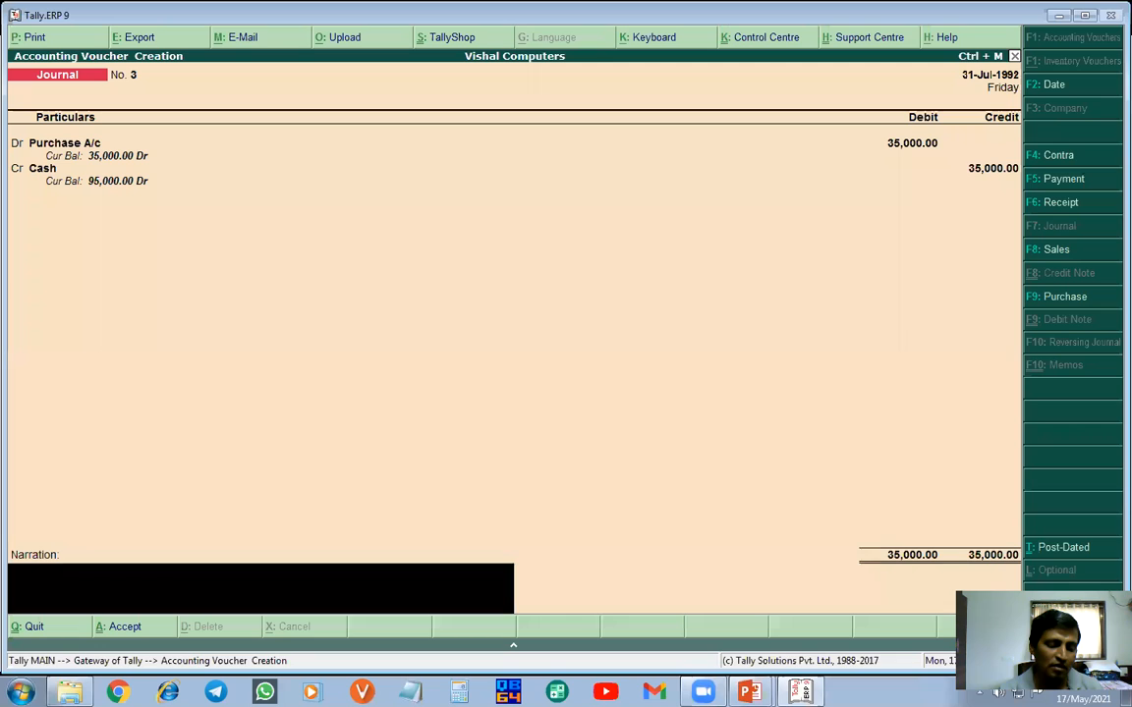
- Add the narration "Being Cash Purchases" to the cash purchase journal voucher and save it
type("Being")
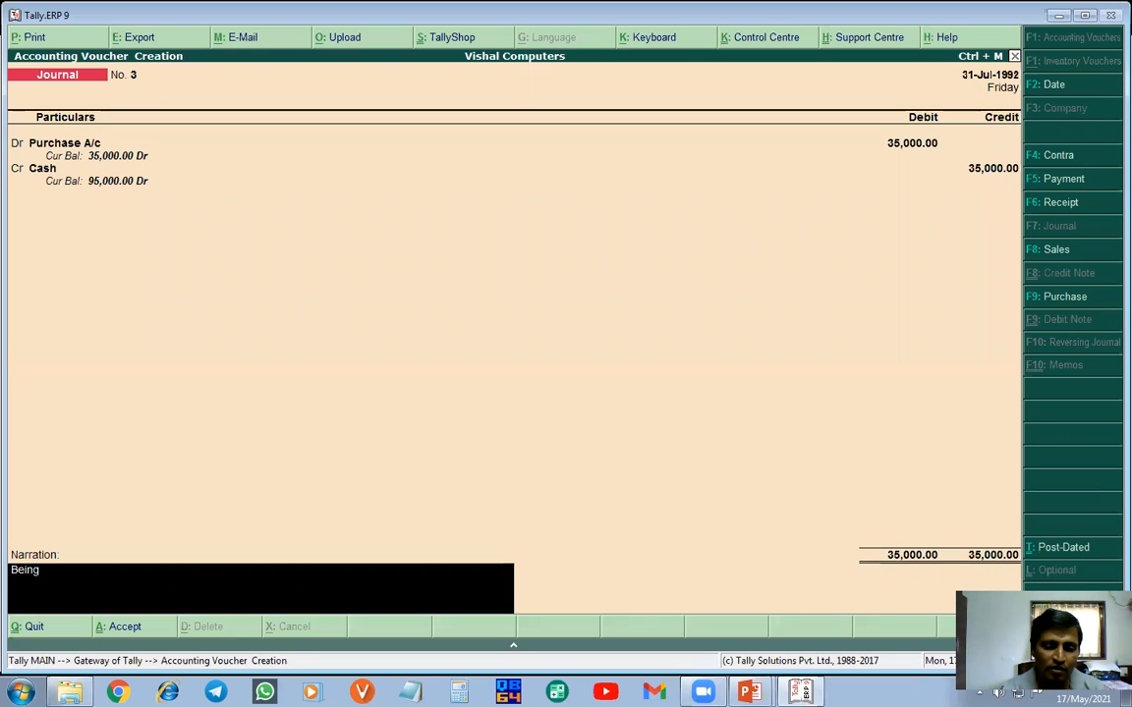
type(" Cash Purch")
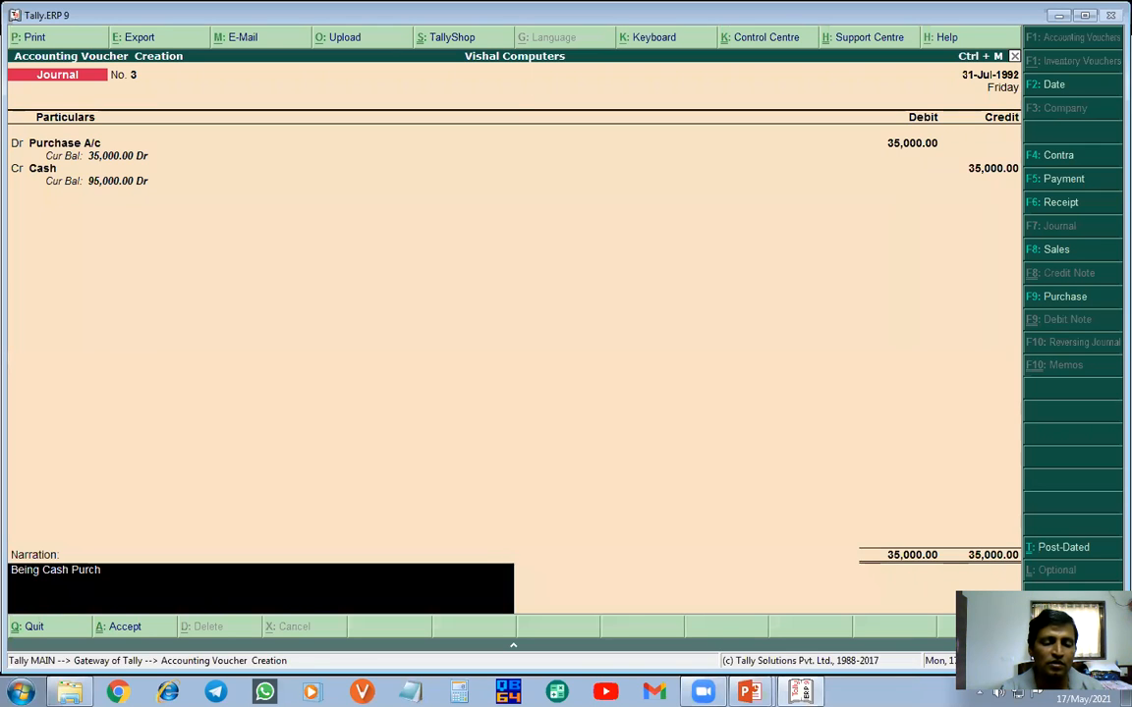
type("ases")
key("Return")
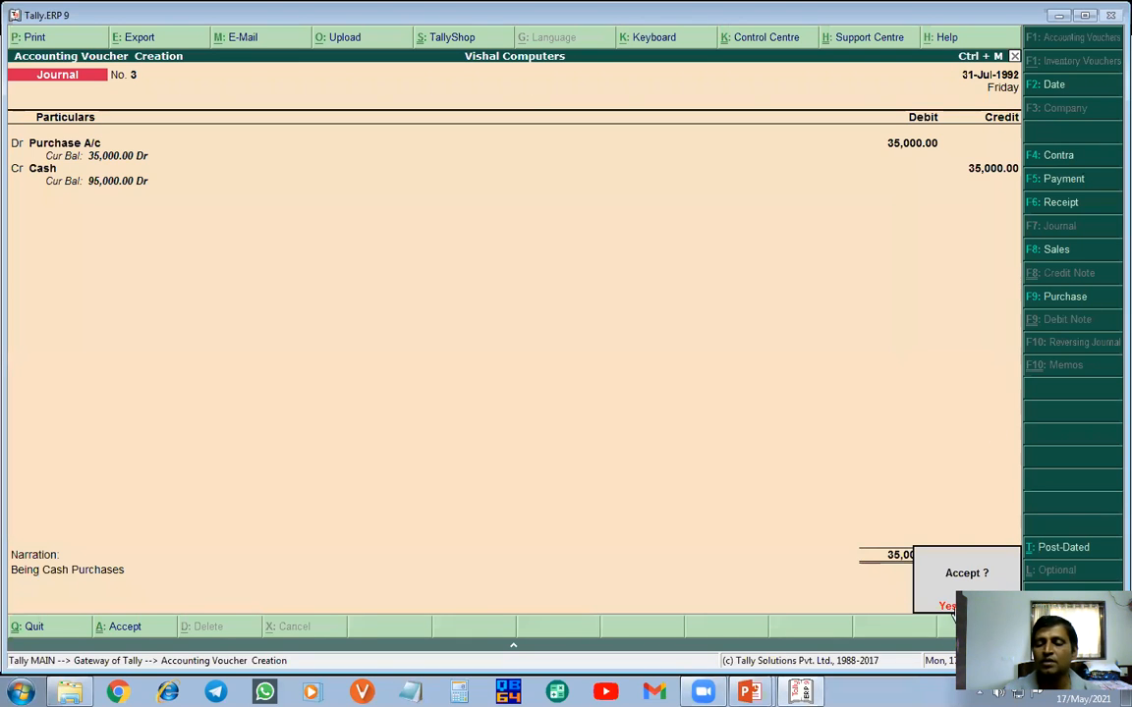
key("Return")
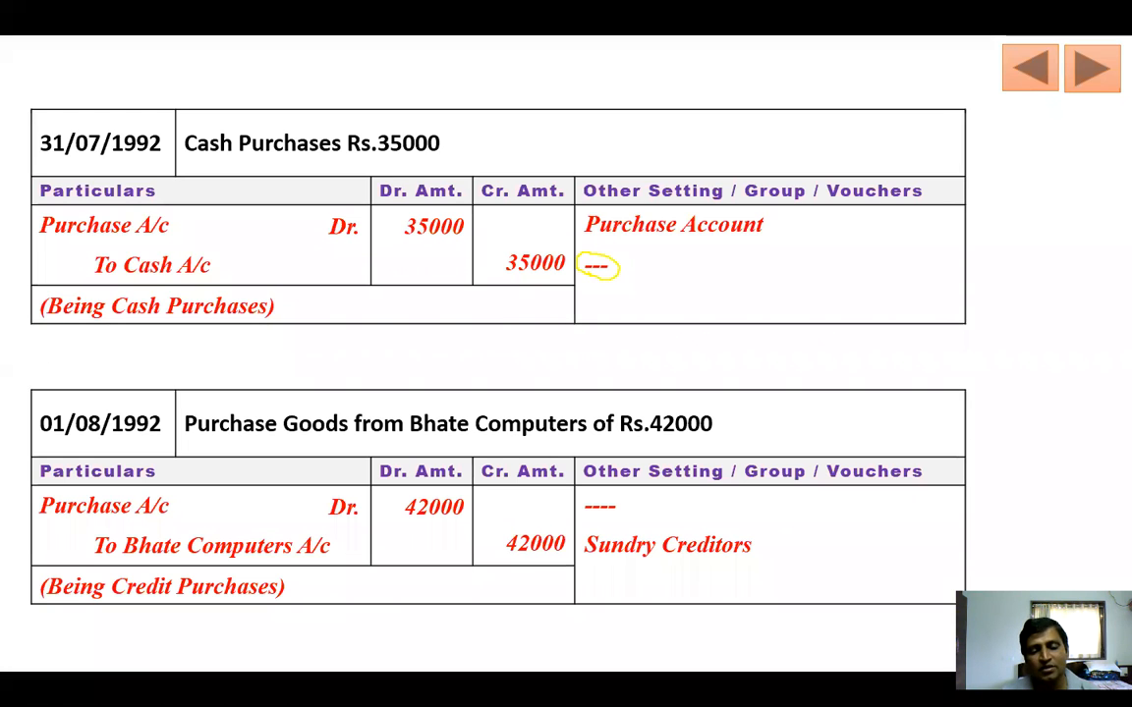
- Return from the PowerPoint slide to Tally.ERP 9 and set the new journal voucher's date to 1-8-1992
key("alt+Tab")
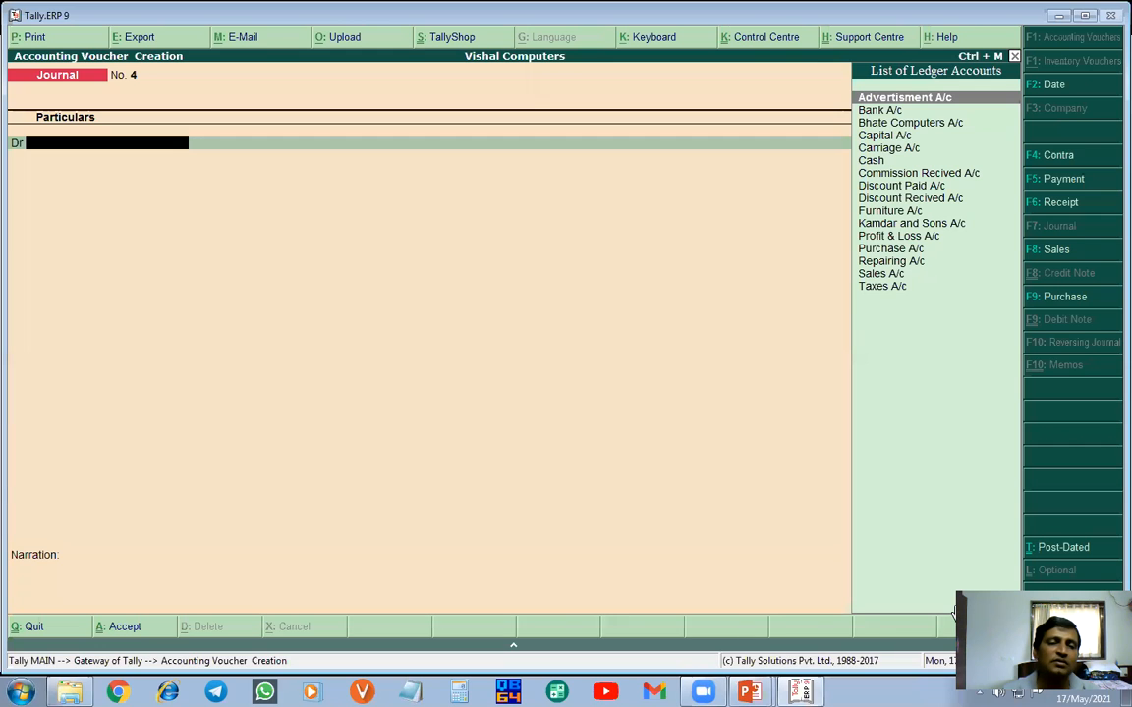
left_click(1043, 86)
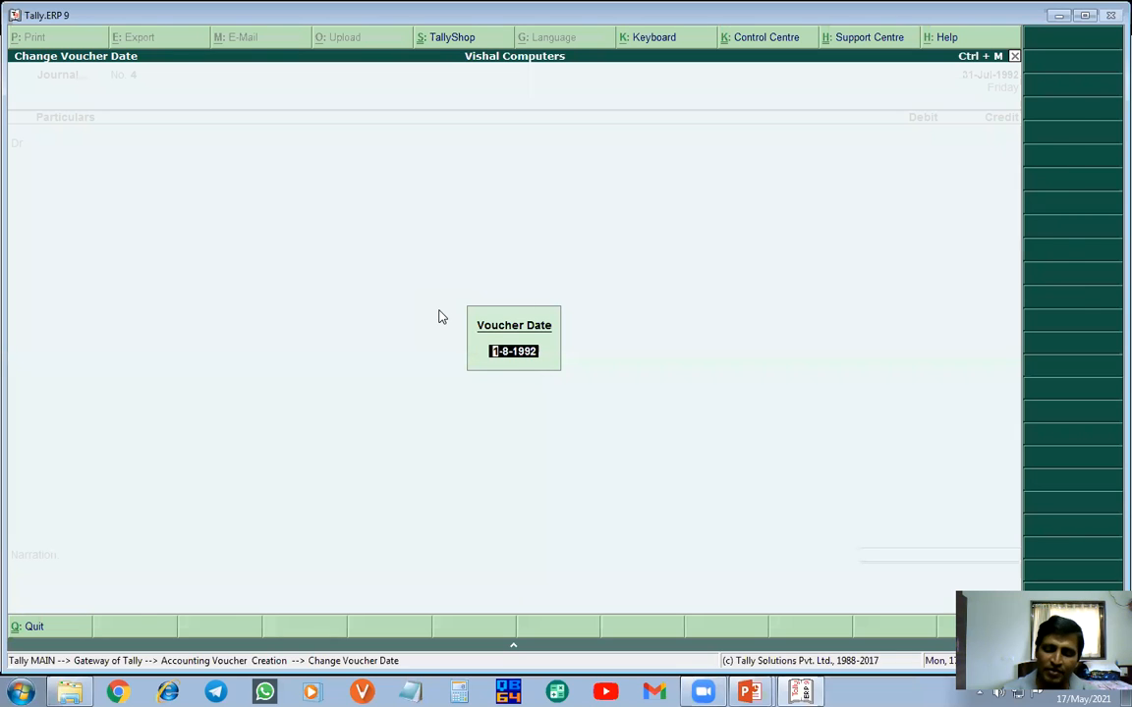
key("Return")
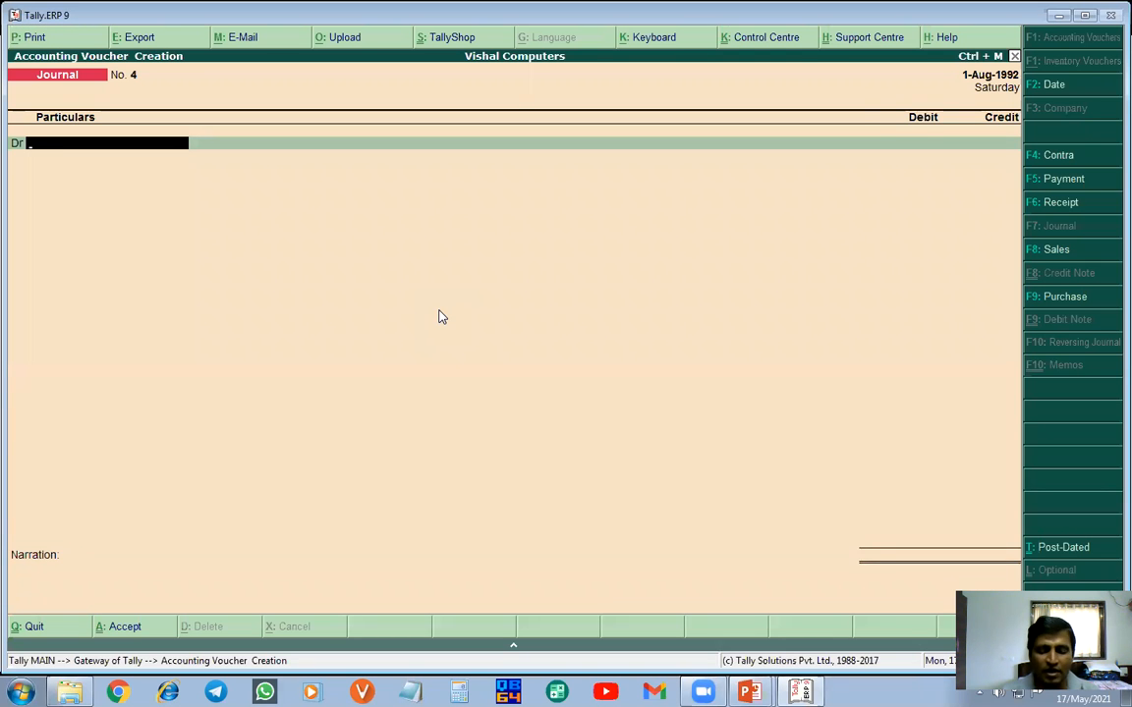
- Debit the Purchase A/c ledger with 42000 in the 1-Aug-1992 journal voucher, checking the amount on the PowerPoint slide
type("P")
key("Down")
key("Down")
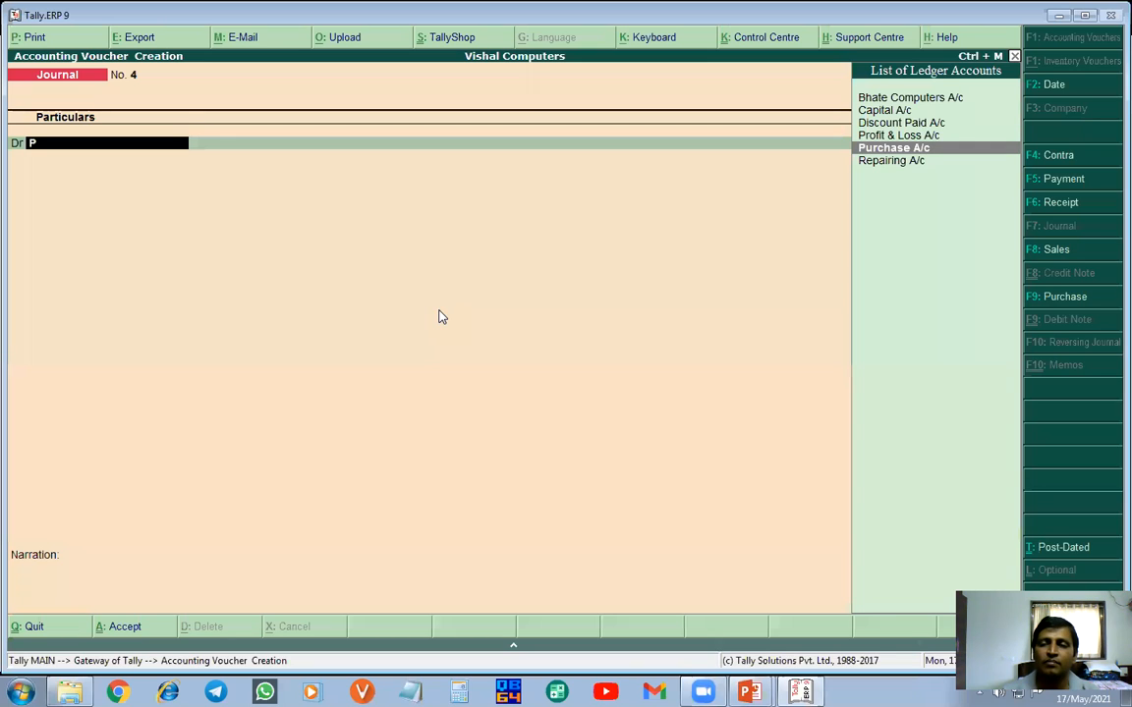
key("Return")
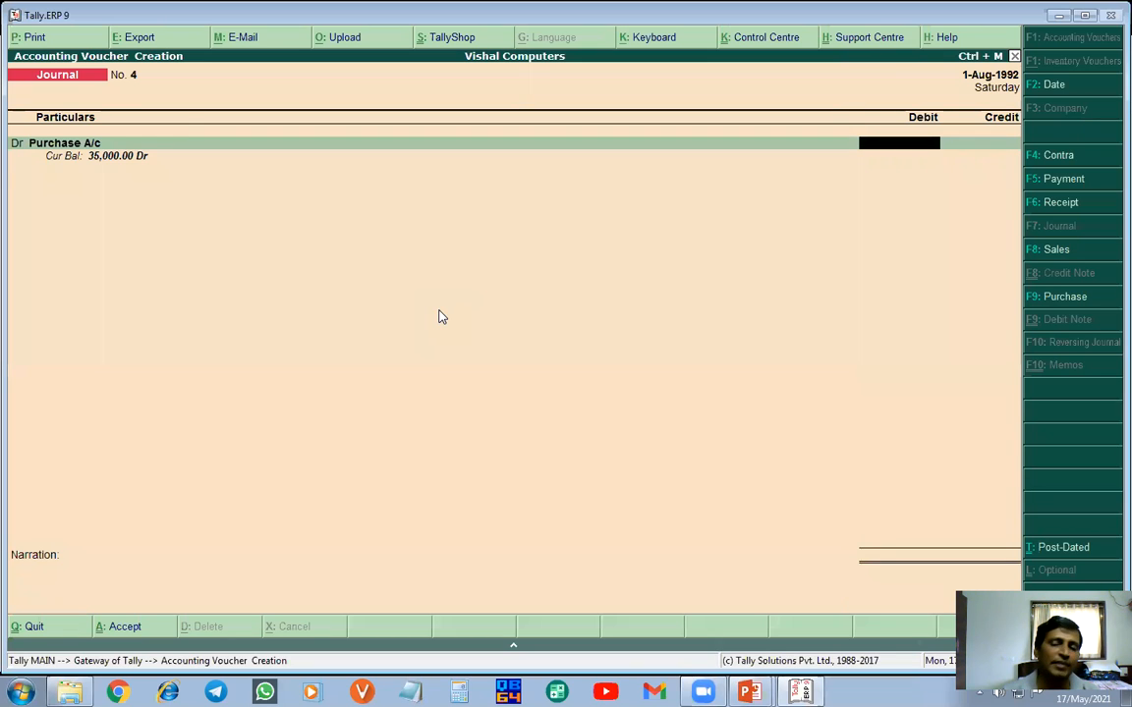
key("alt+Tab")
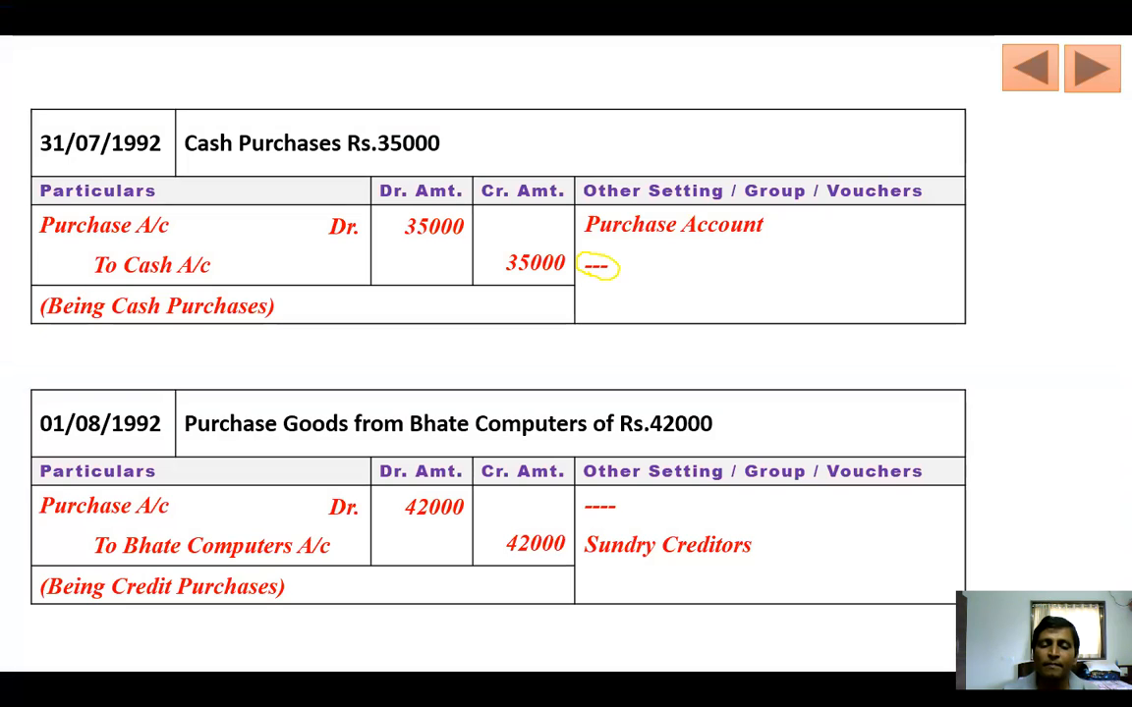
key("alt+Tab")
type("42000")
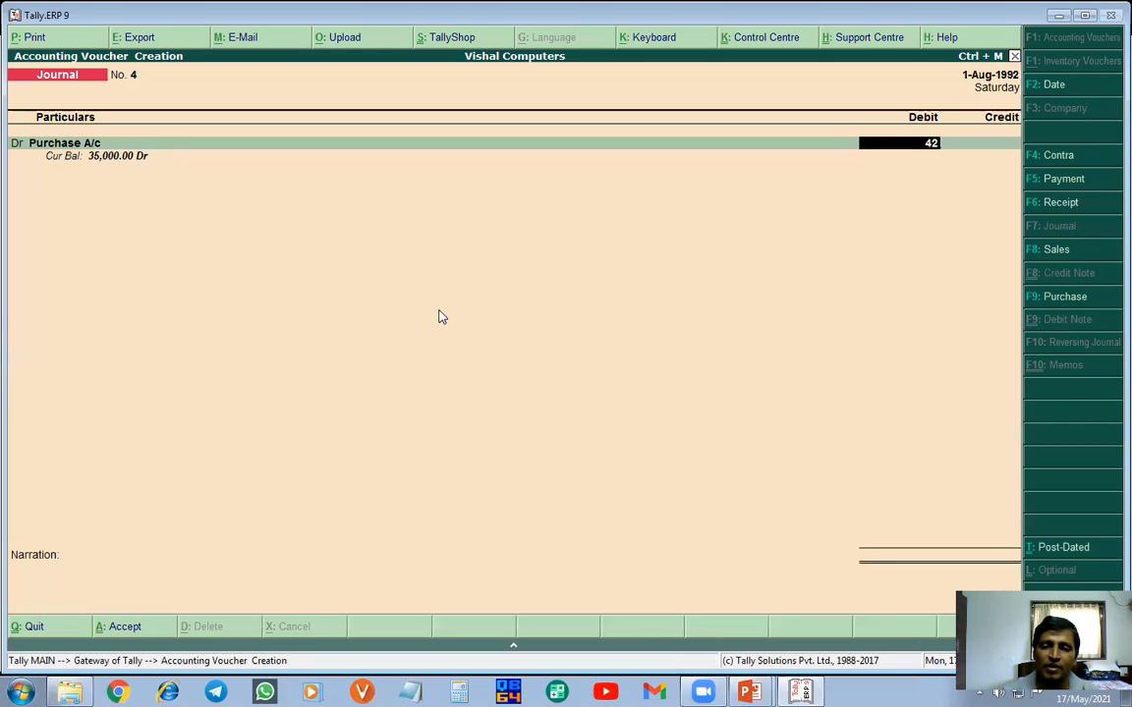
key("Return")
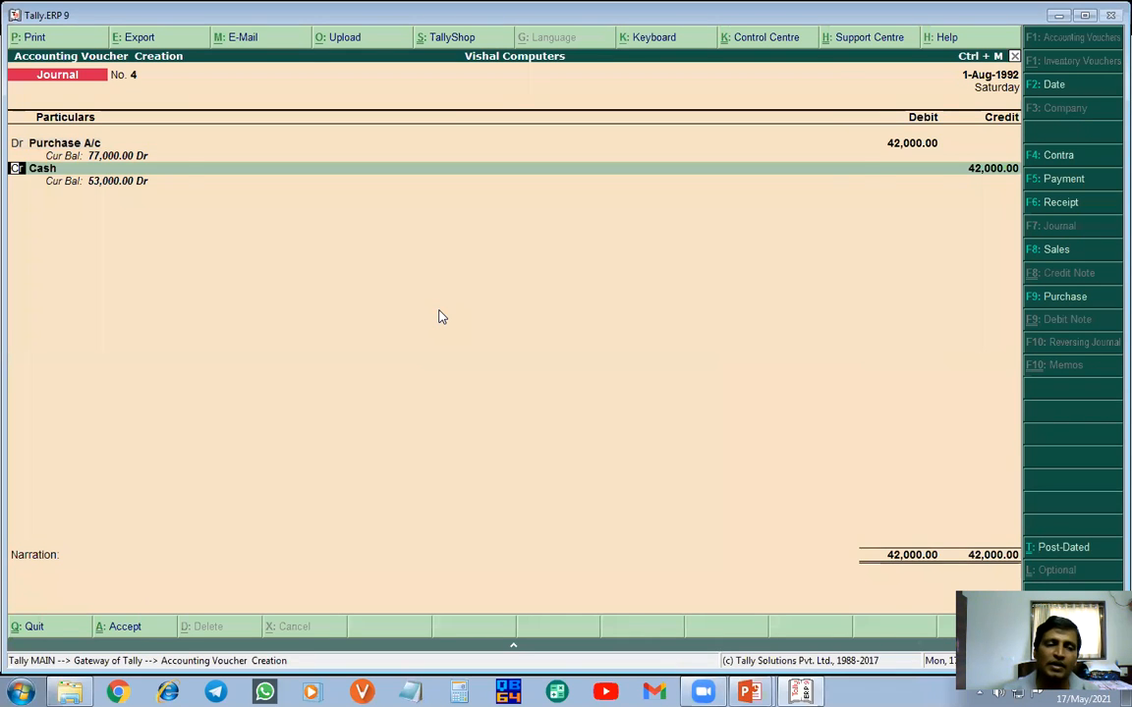
- Replace the Cash credit ledger with Bhate Computers A/c, crediting it with 42000
key("Return")
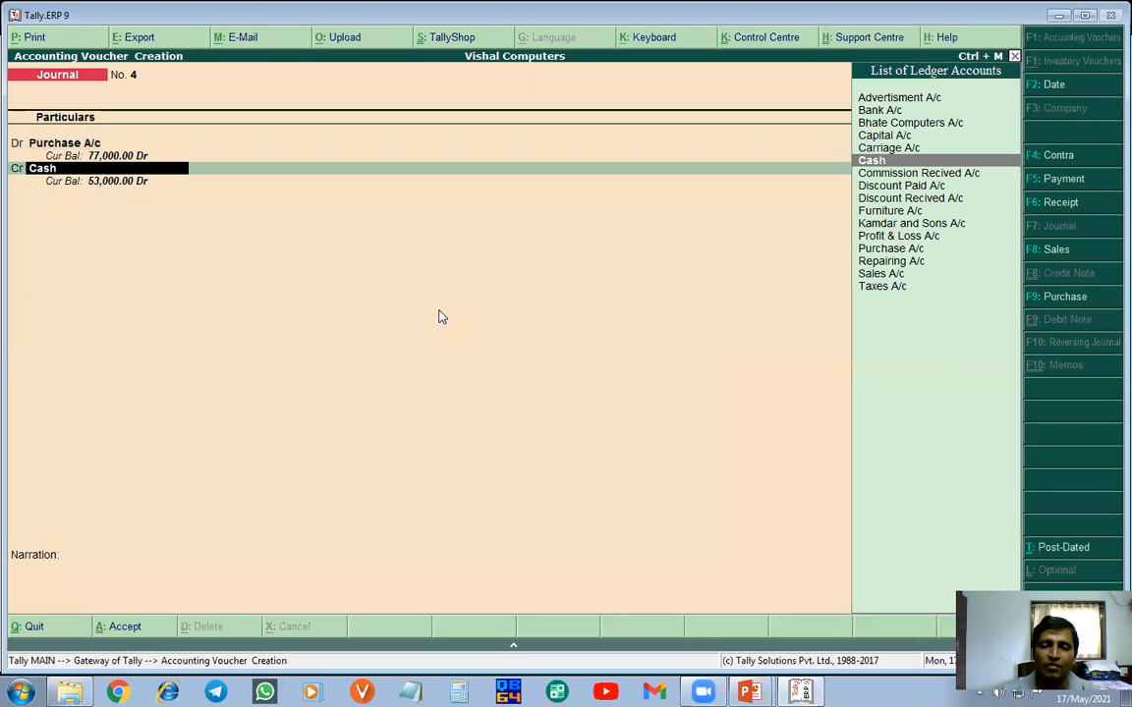
type("B")
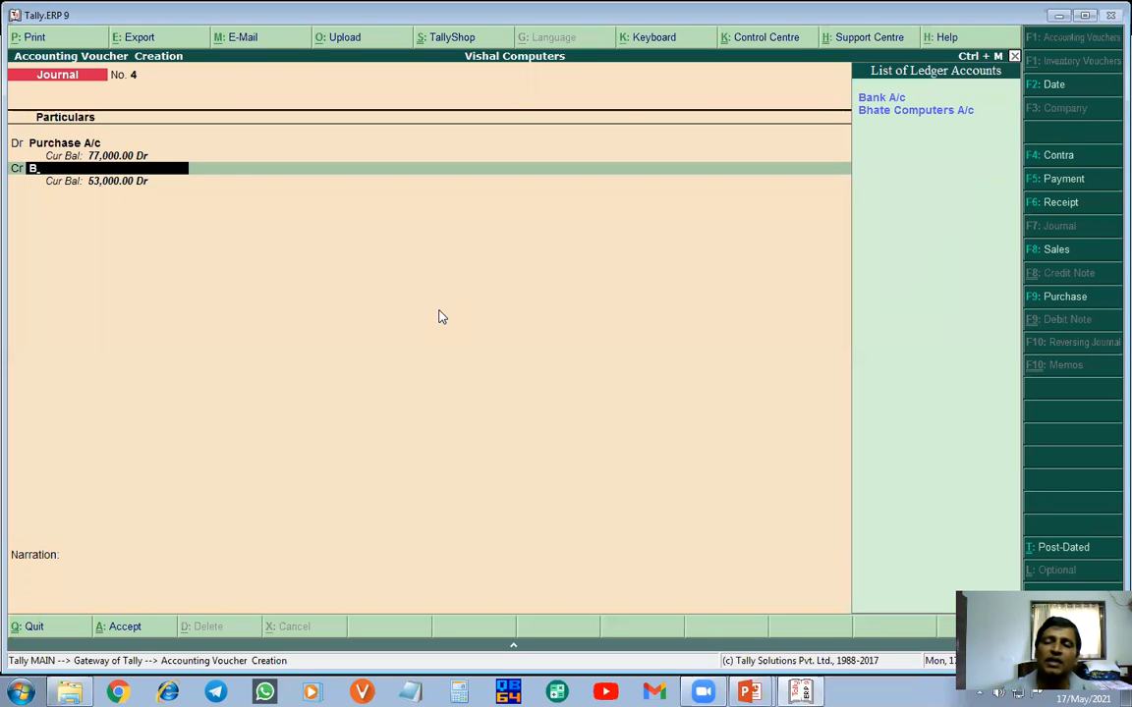
key("Down")
key("Return")
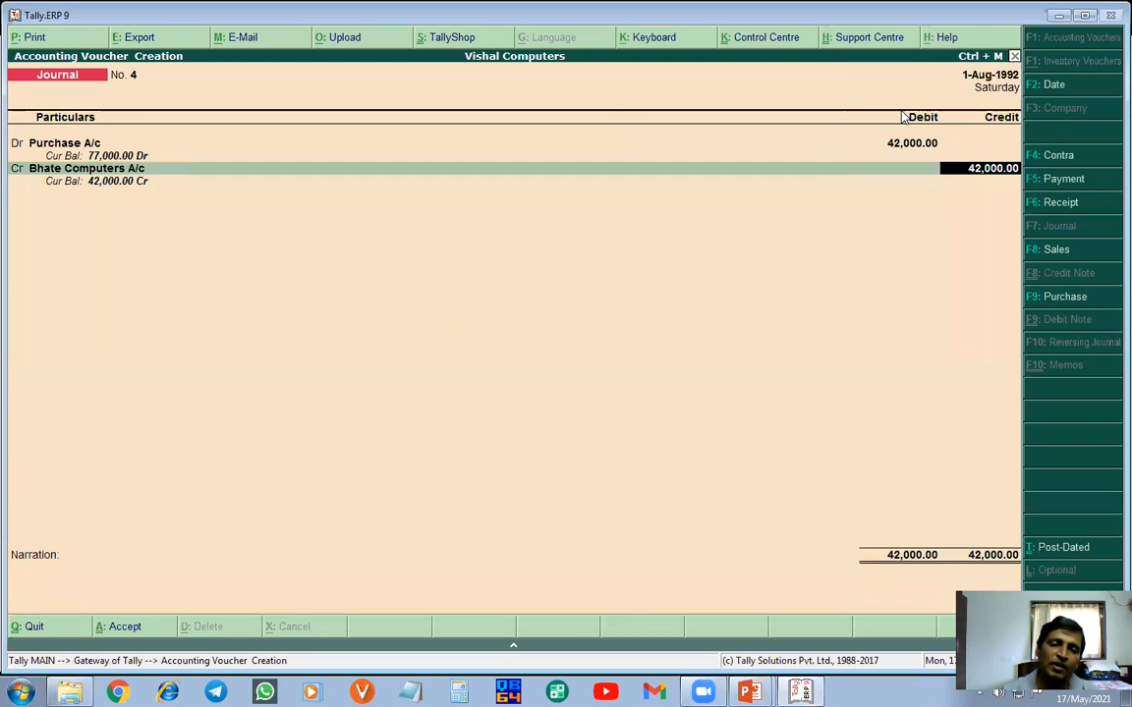
key("Return")
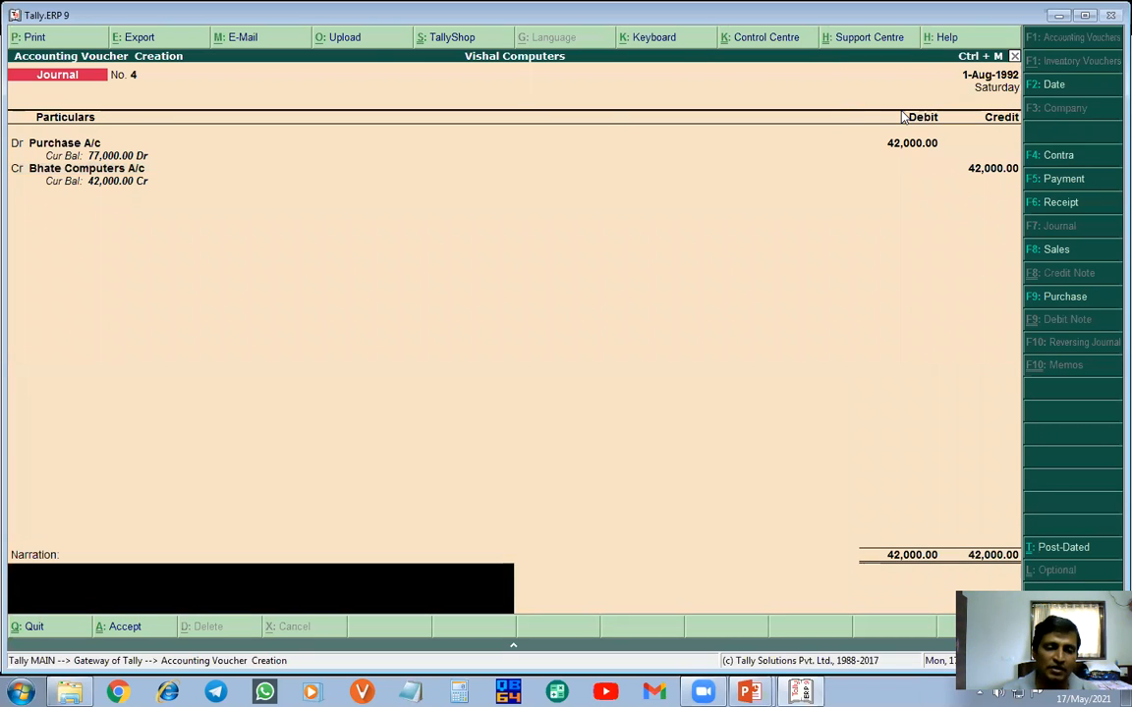
- Add the narration "Being Credit Purchases" to the Bhate Computers voucher and save it
type("Being")
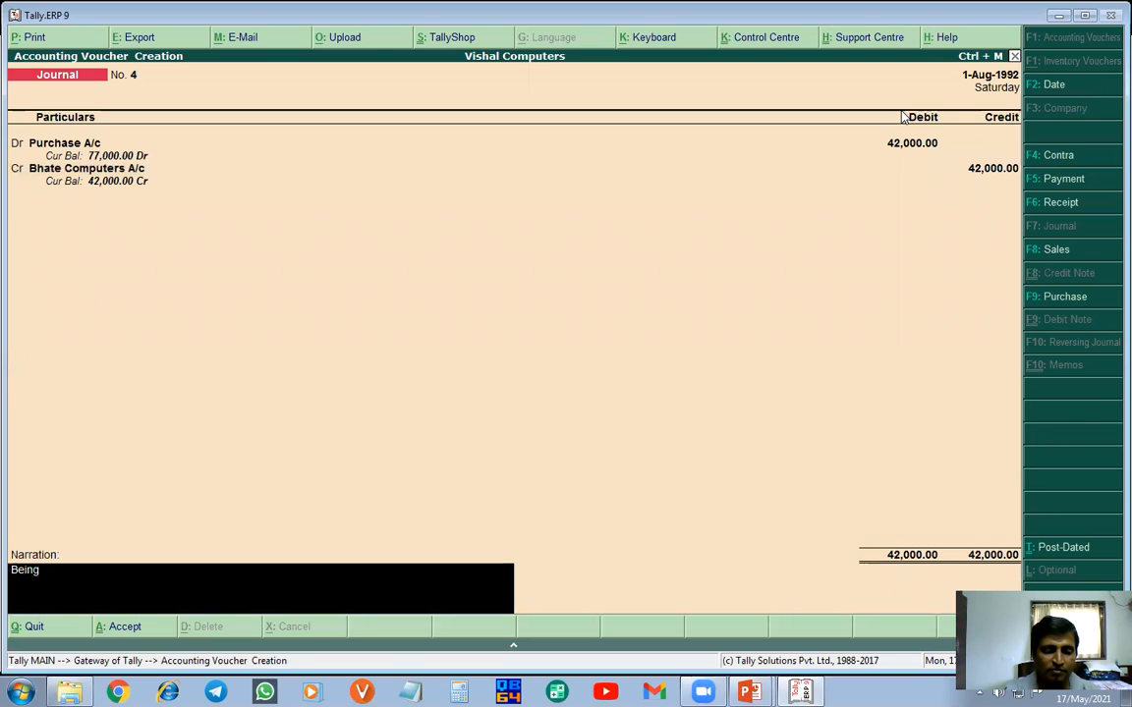
type(" Credit")
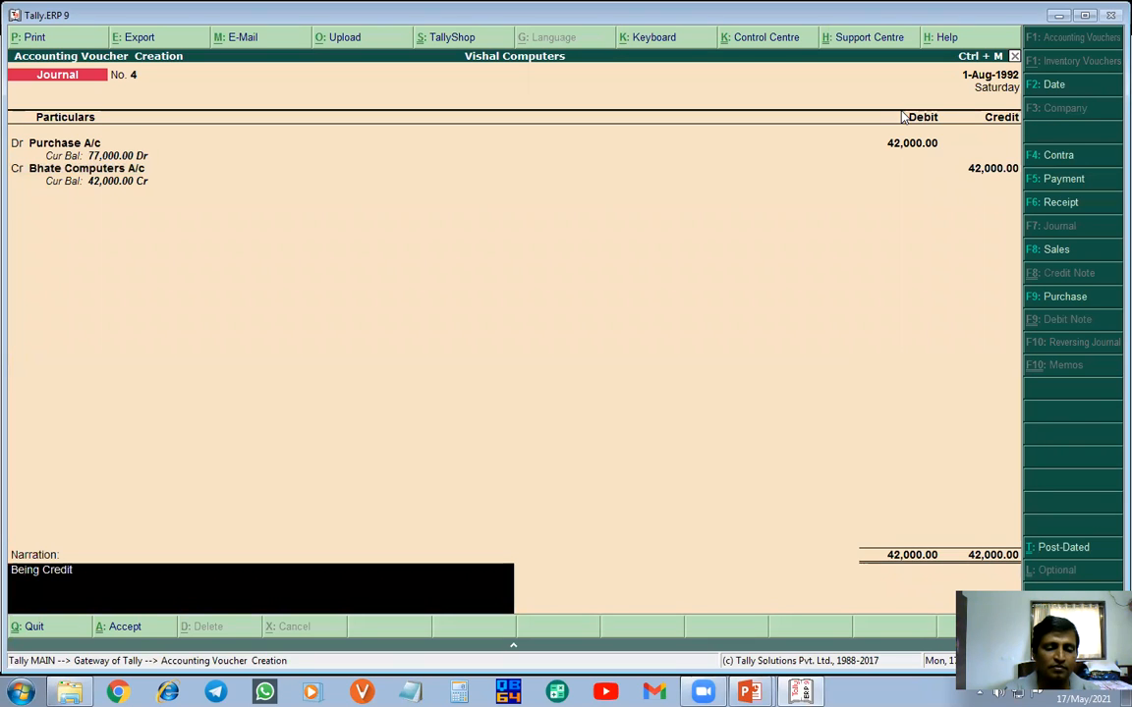
type(" Purchases")
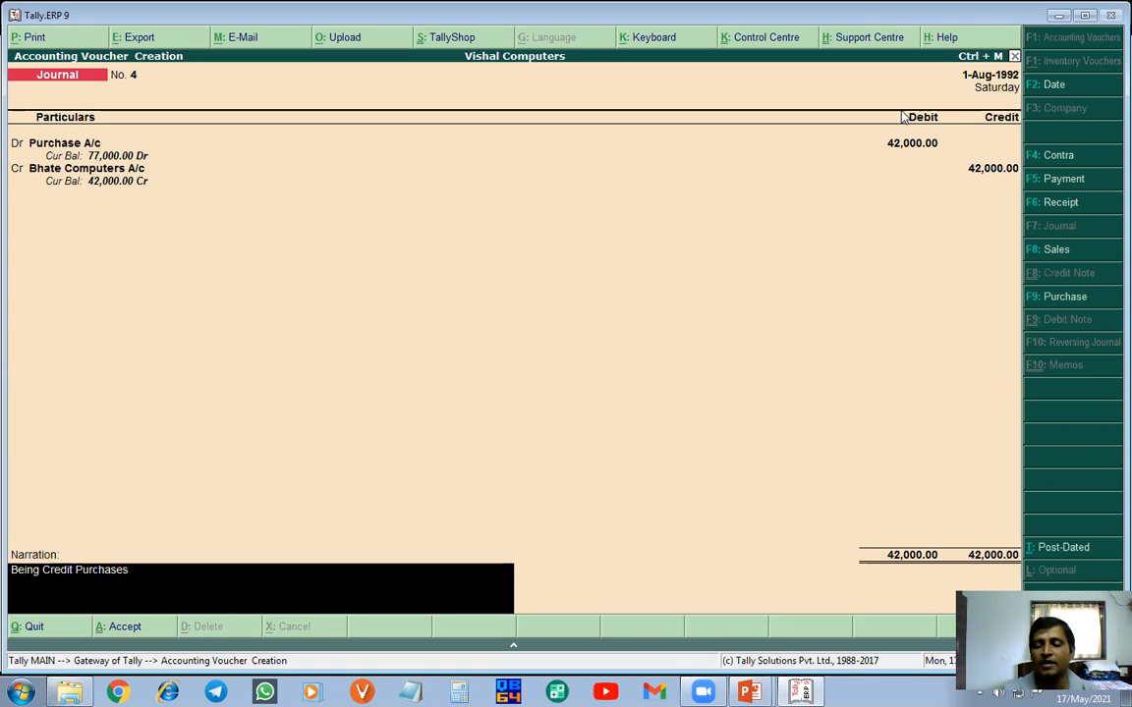
key("Return")
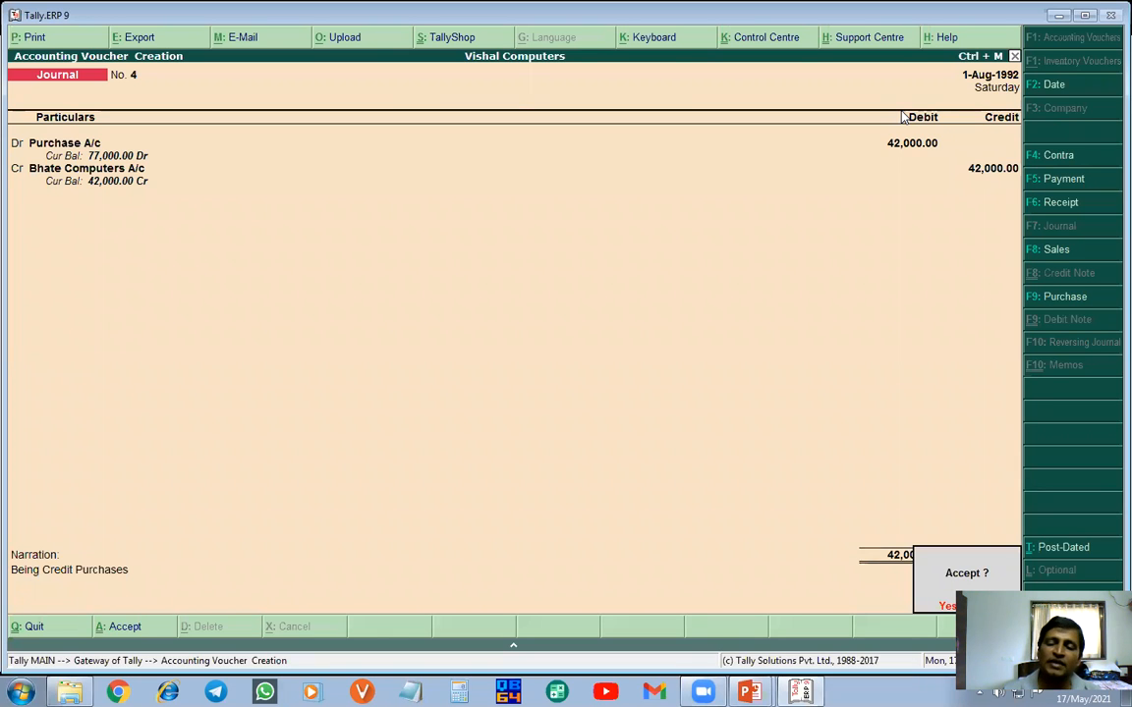
left_click(947, 607)
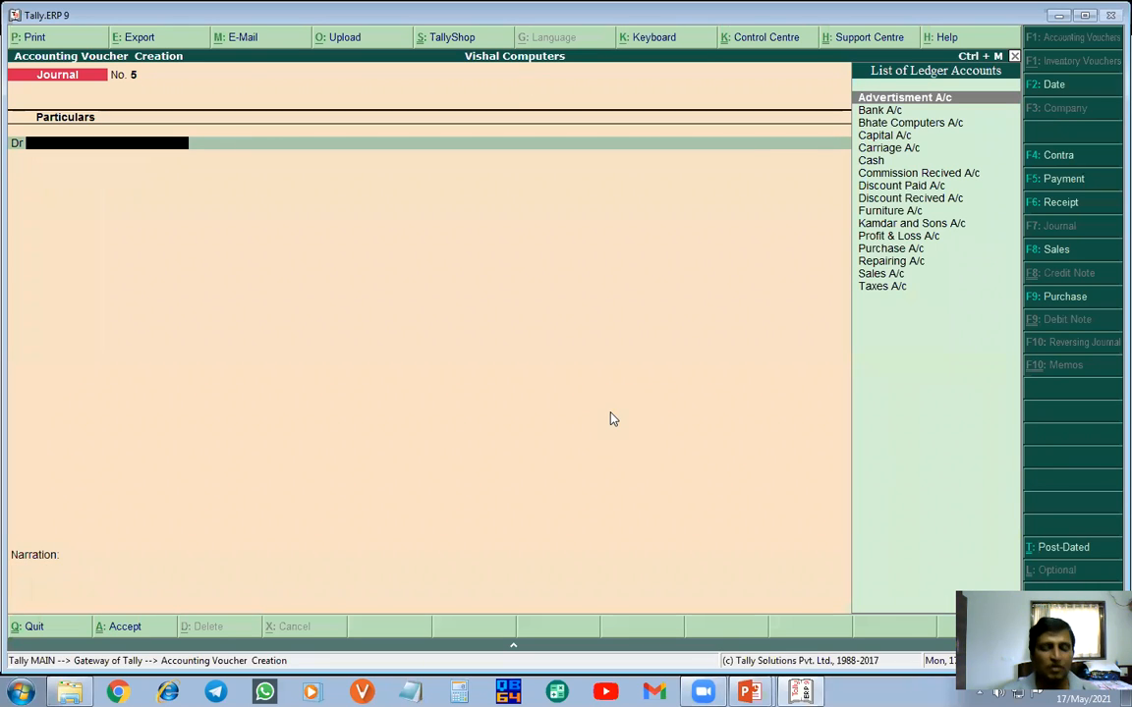
- Advance the PowerPoint slide show to the 02/08/1992 credit sale entry and set the new Tally.ERP 9 journal voucher's date to 2-8-1992
key("alt+Tab")
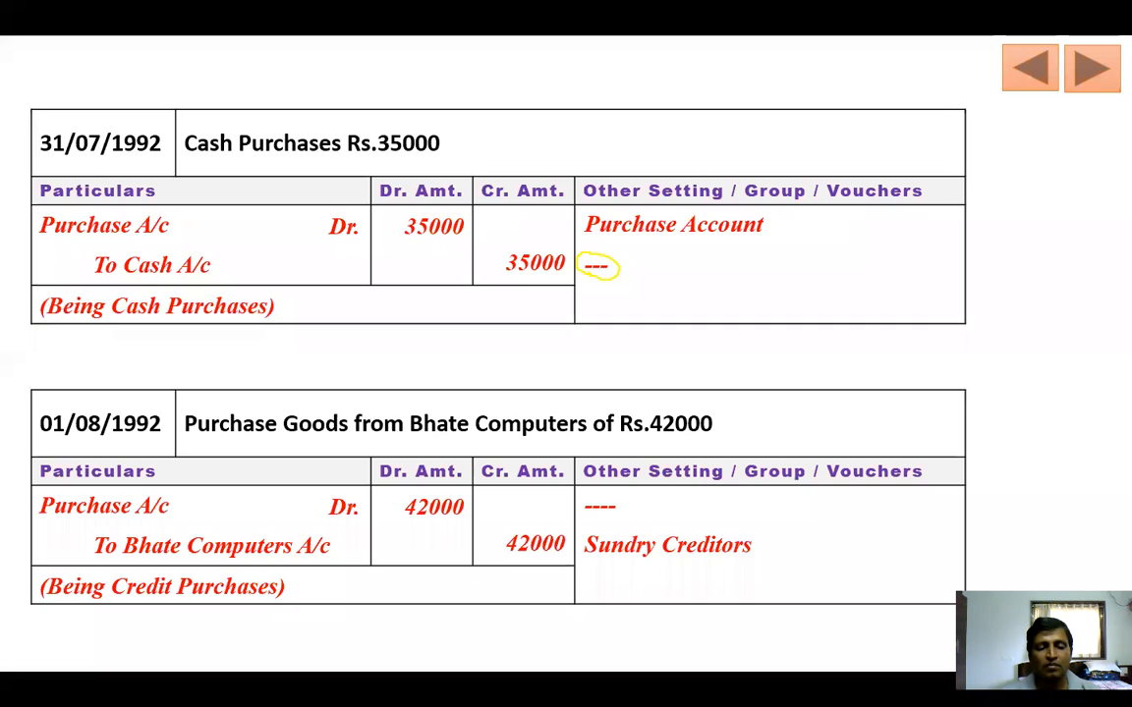
key("Right")
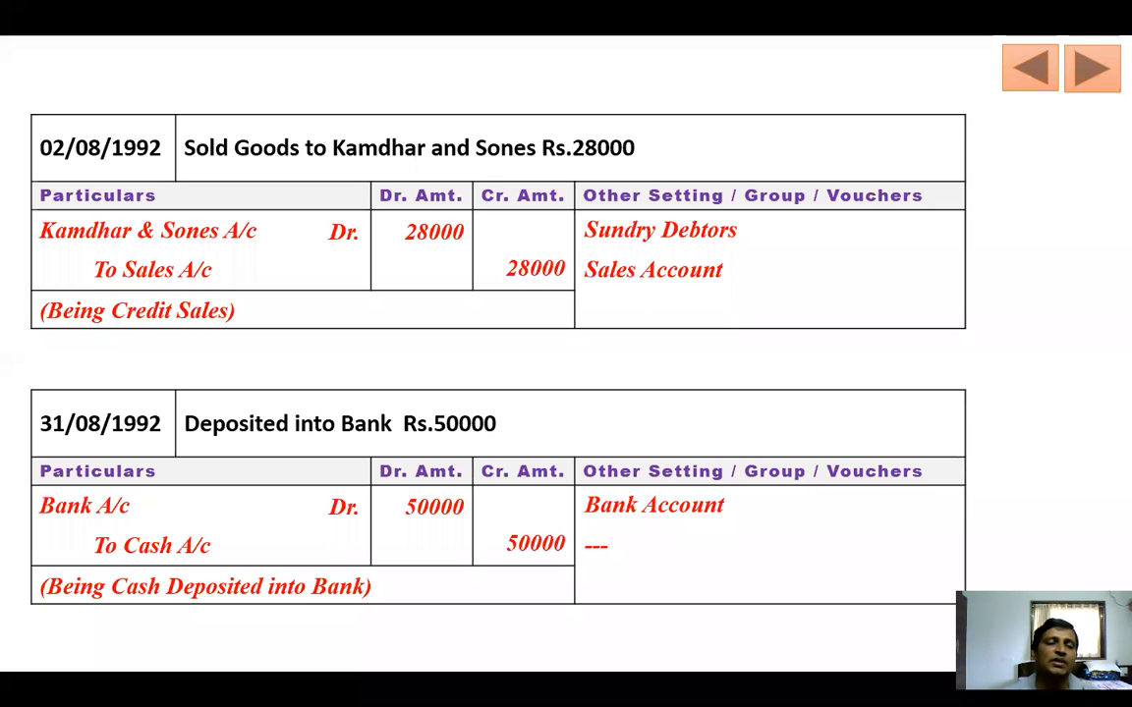
key("alt+Tab")
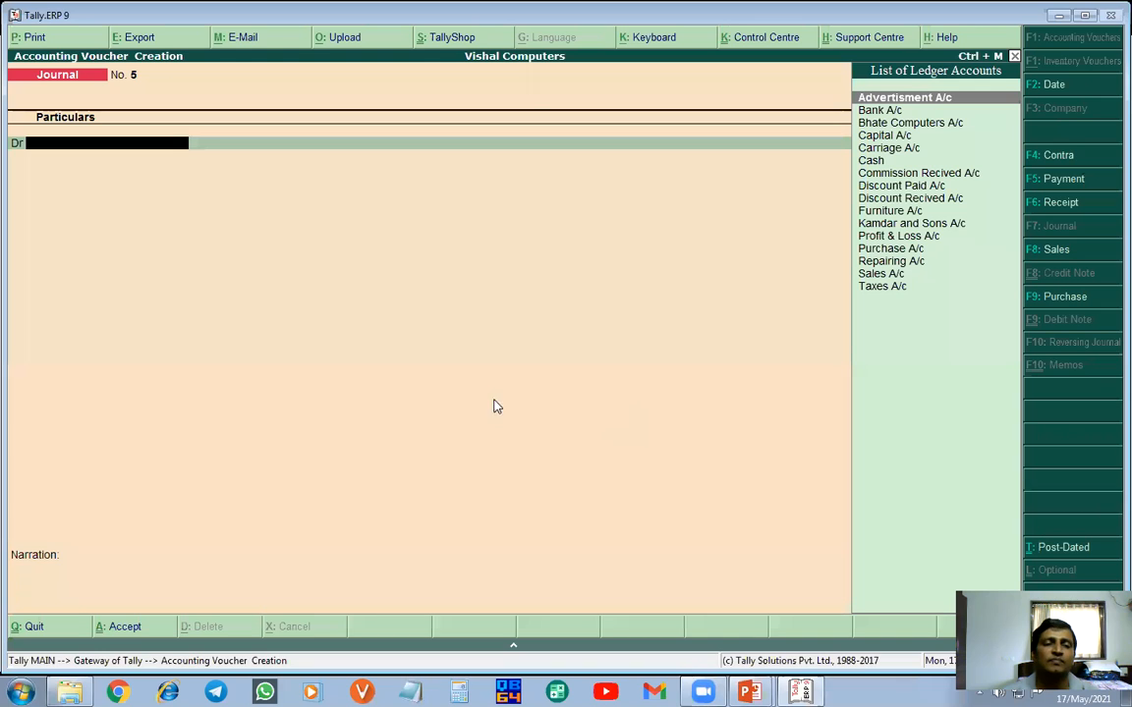
left_click(1053, 85)
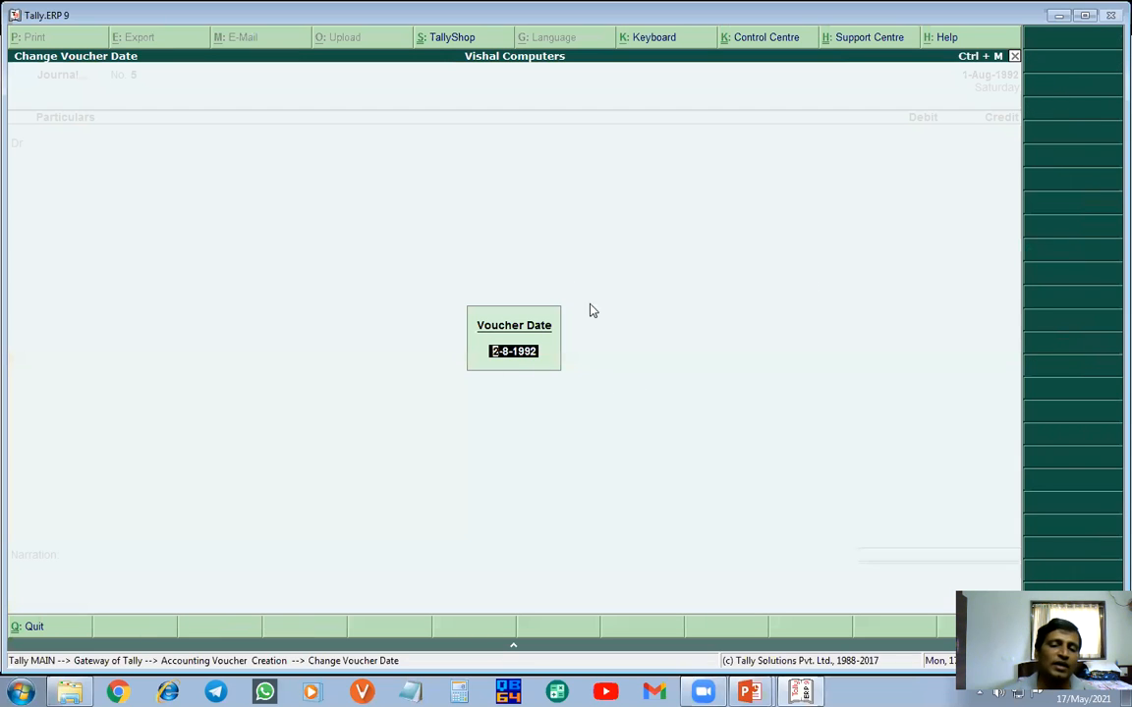
key("Return")
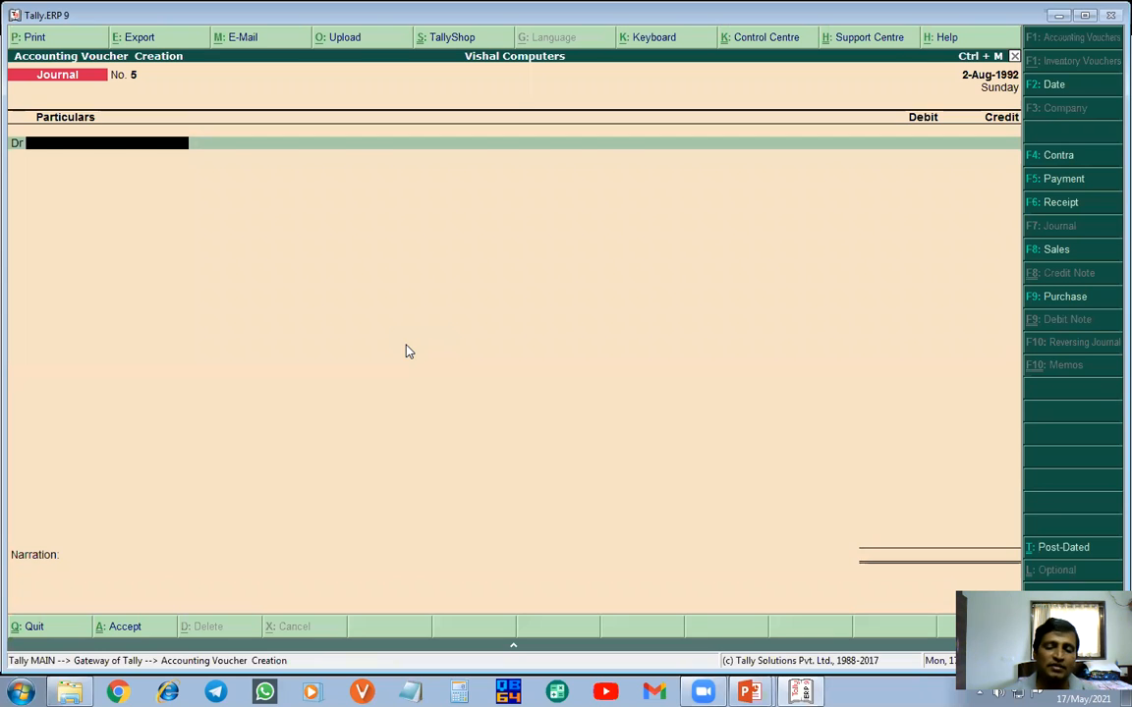
- Check the 02/08/1992 sales entry on the slide and debit Kamdar and Sons A/c with 28,000 in the journal voucher
key("alt+Tab")
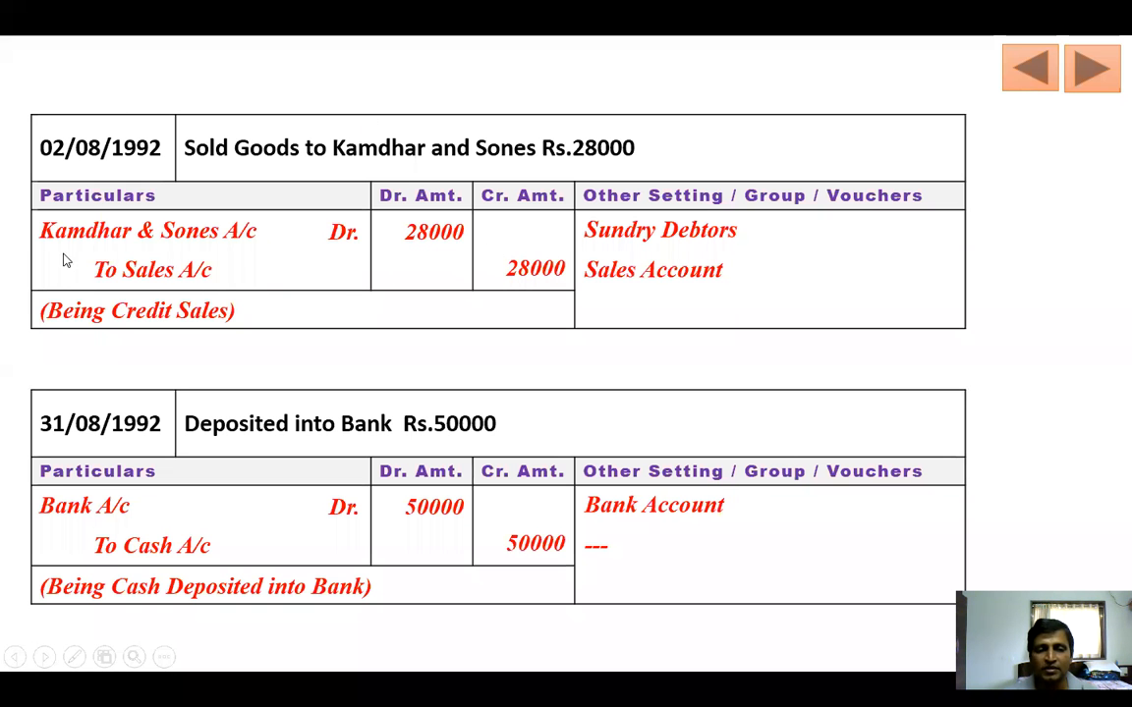
key("alt+Tab")
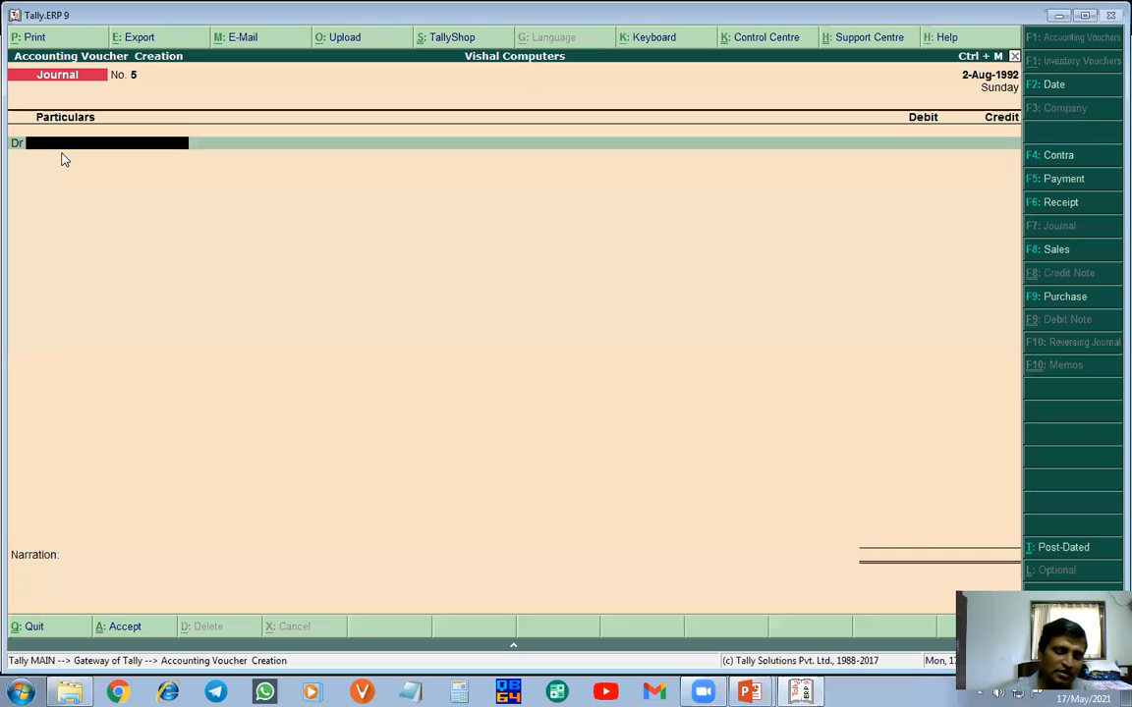
type("K")
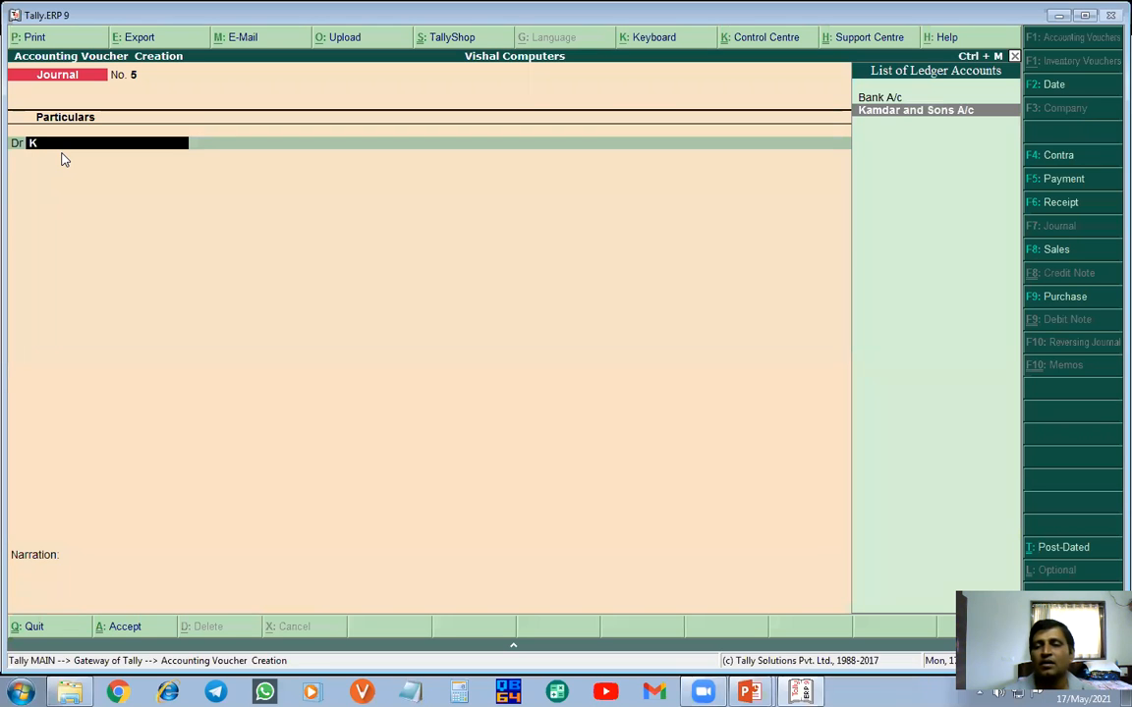
left_click(924, 112)
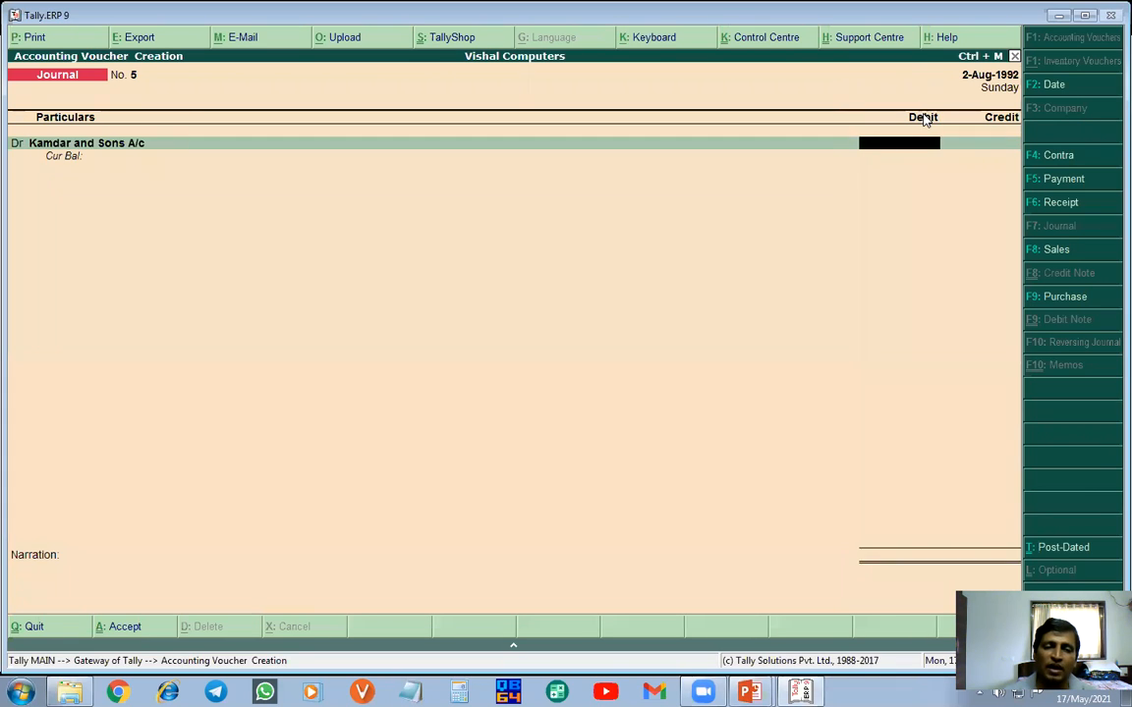
type("28000")
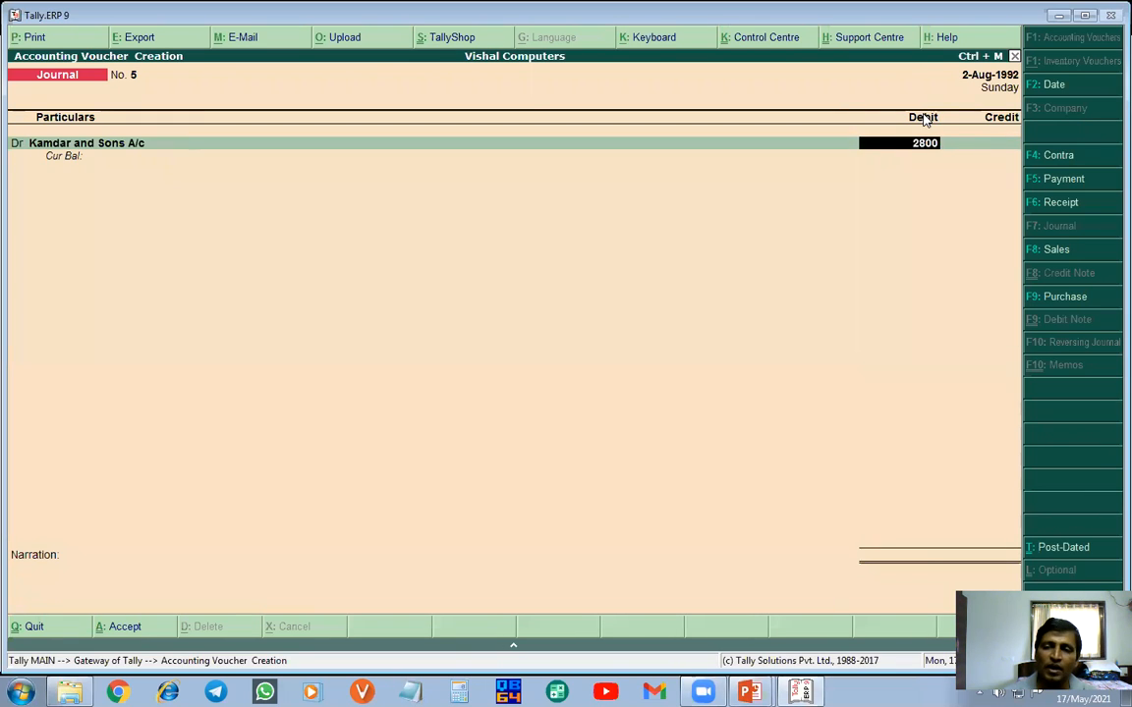
key("Return")
- Add a credit line for Sales A/c of 28,000 to balance the journal voucher
key("Return")
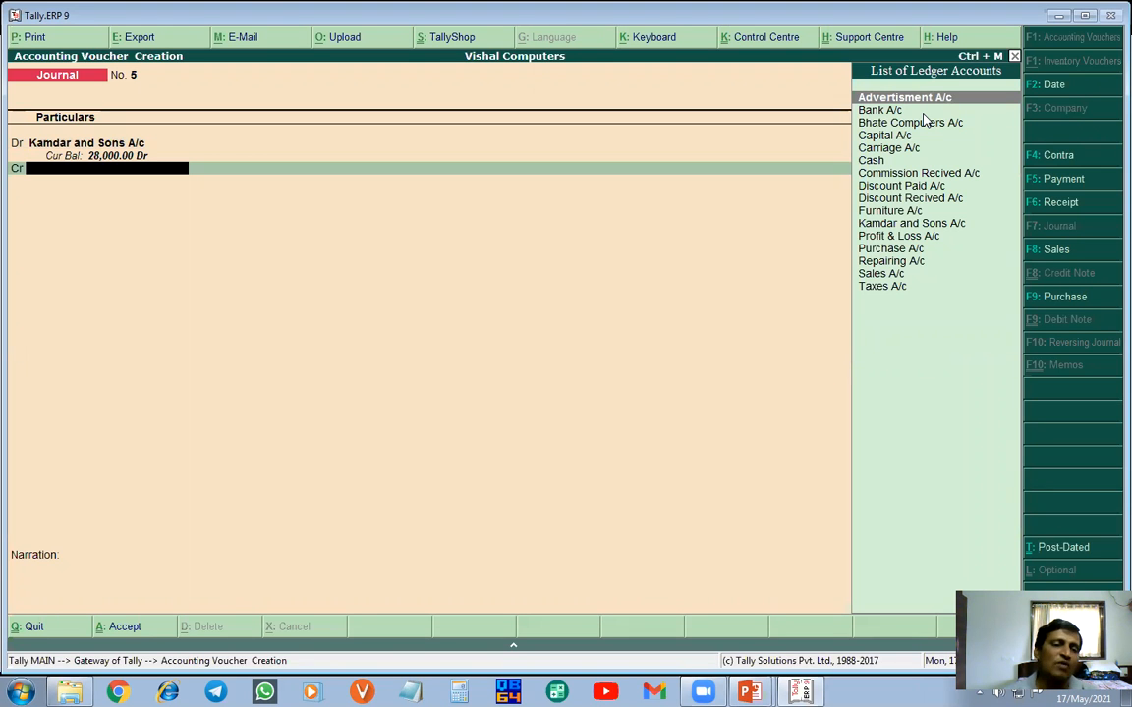
type("s")
key("Return")
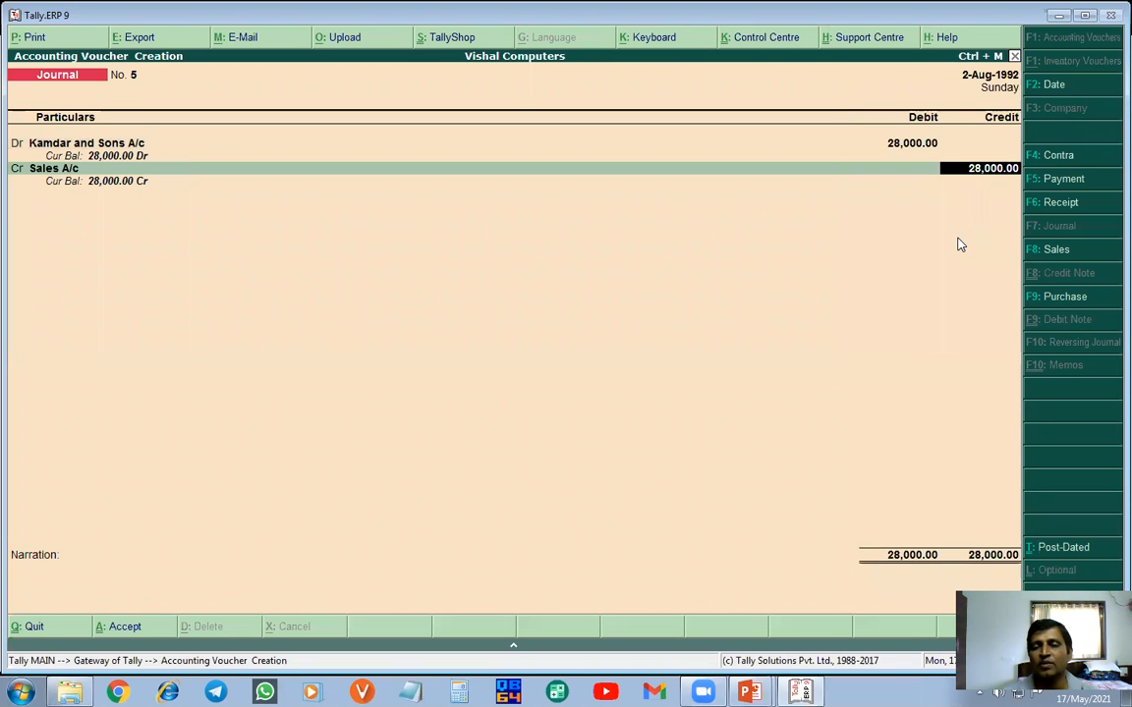
key("Return")
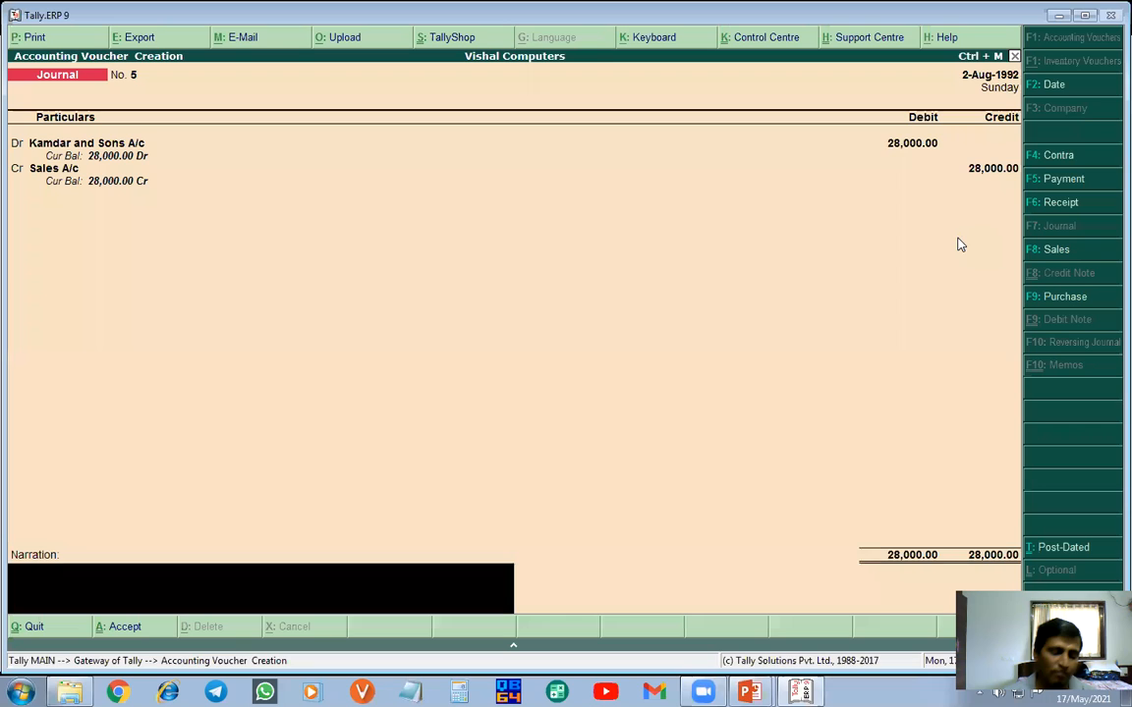
- Enter the narration "Being Credit Sales" and save the journal voucher
type("B")
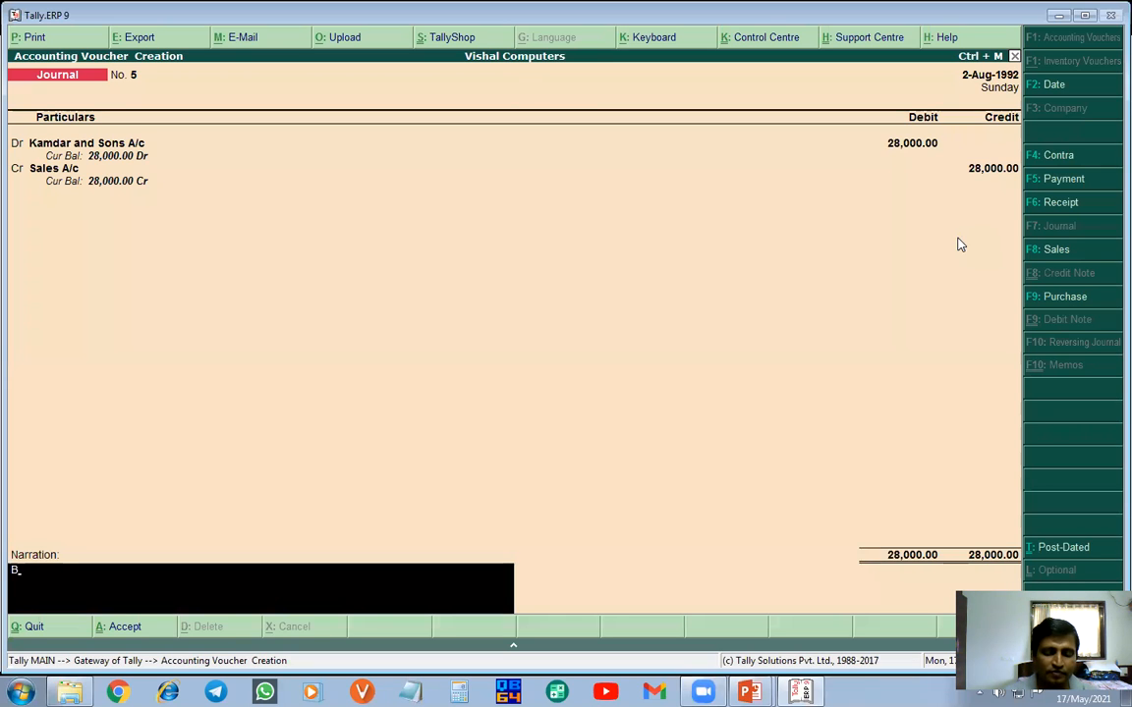
type("eing")
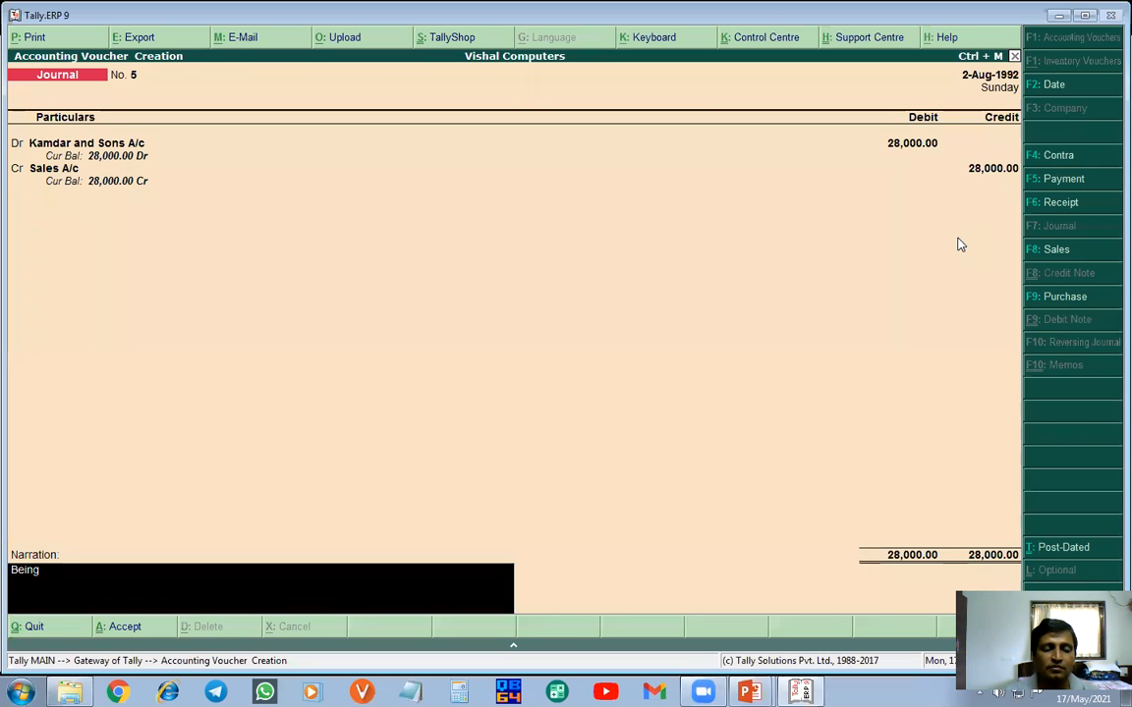
type(" Credit")
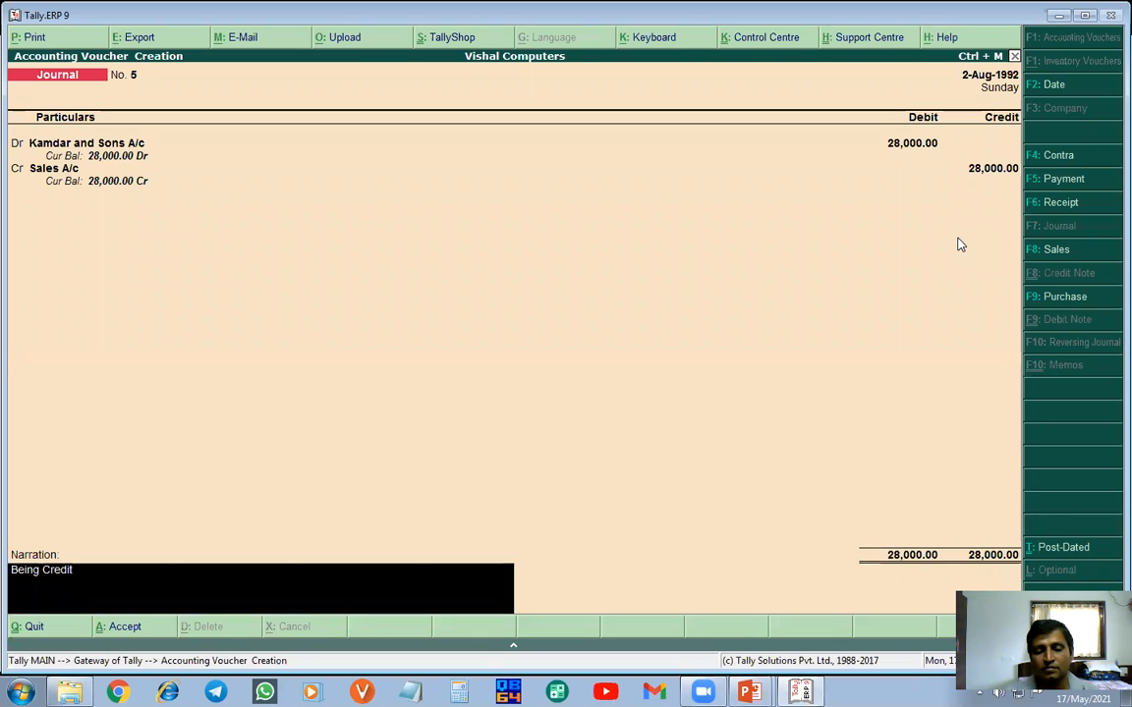
type(" Sales")
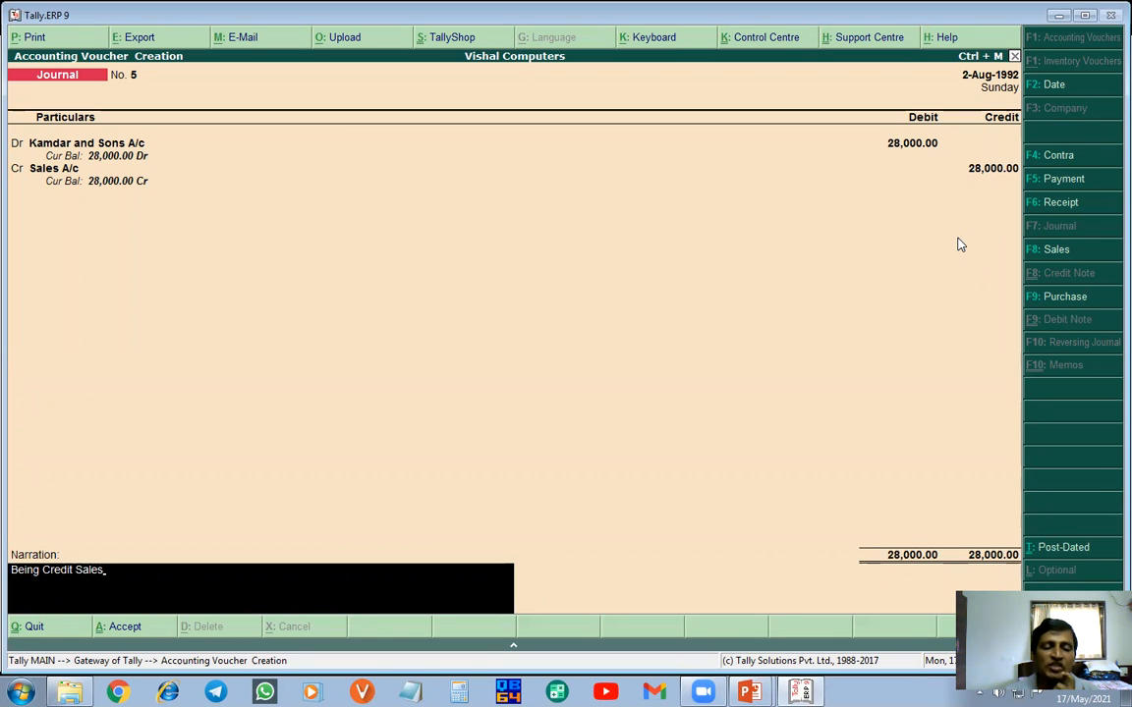
key("Return")
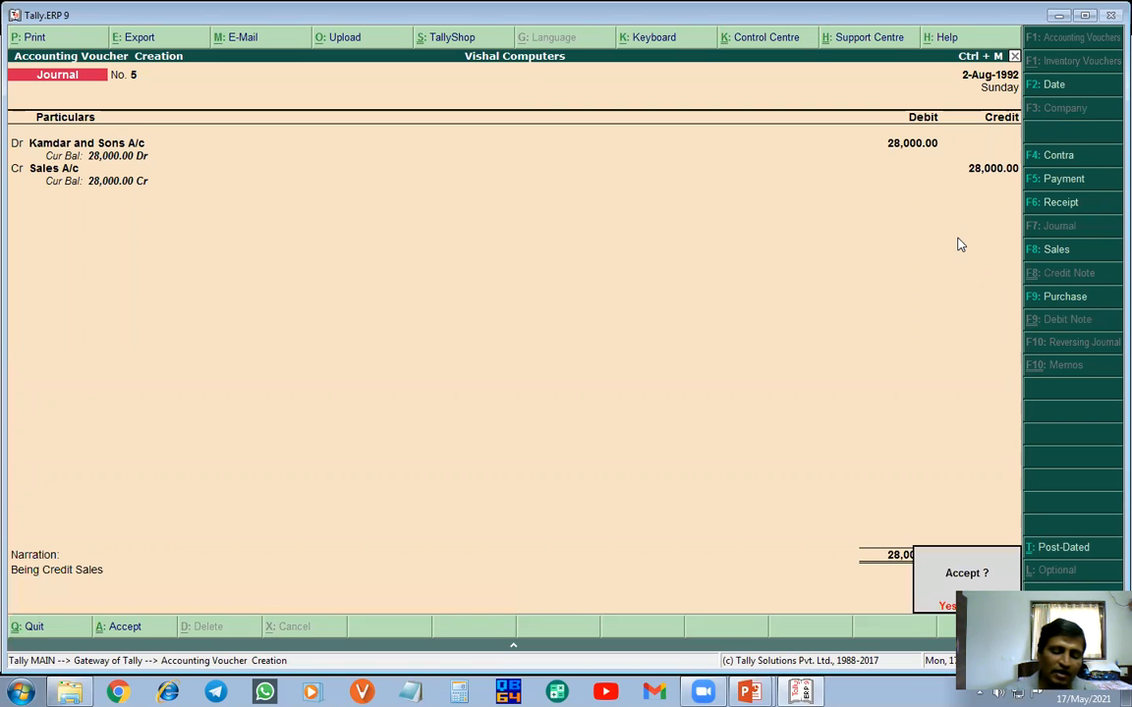
key("Return")
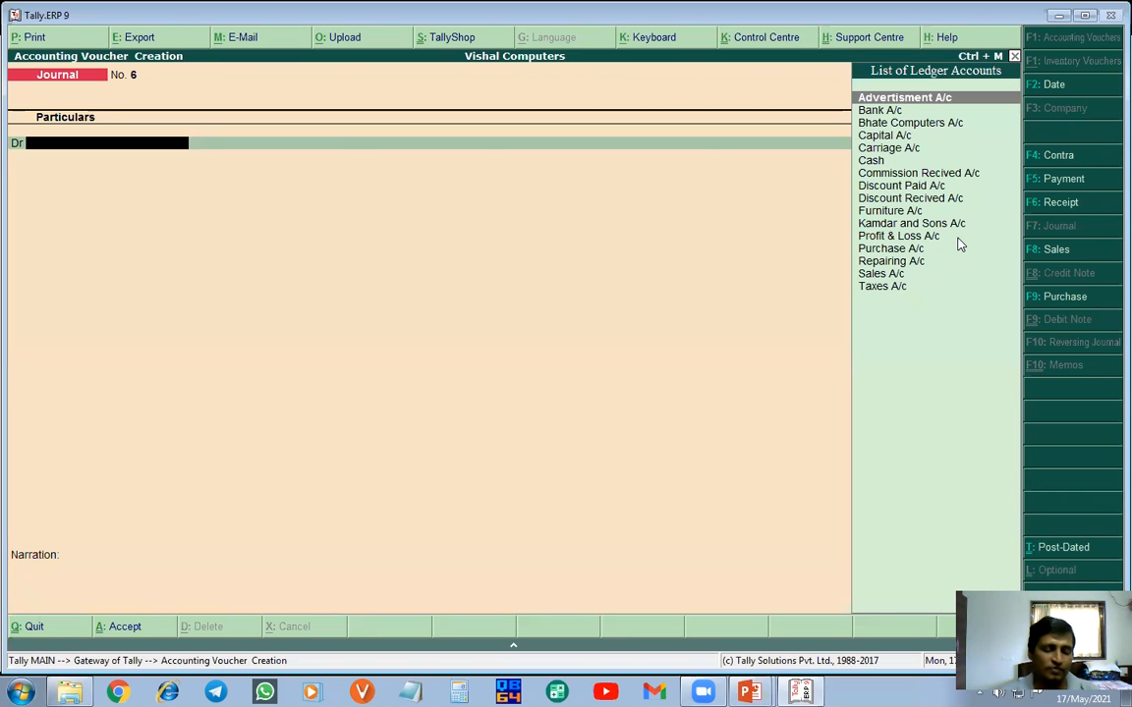
- Check the bank deposit entry on the slide and set the new journal voucher's date to 31-Aug-1992
key("alt+Tab")
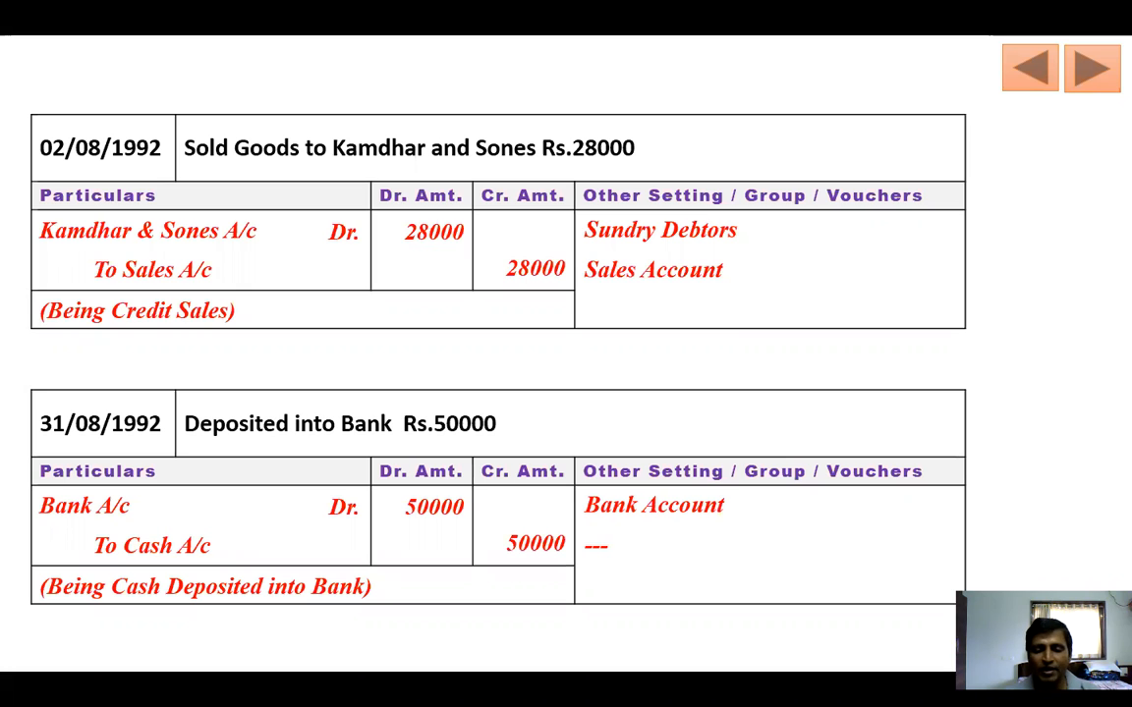
key("alt+Tab")
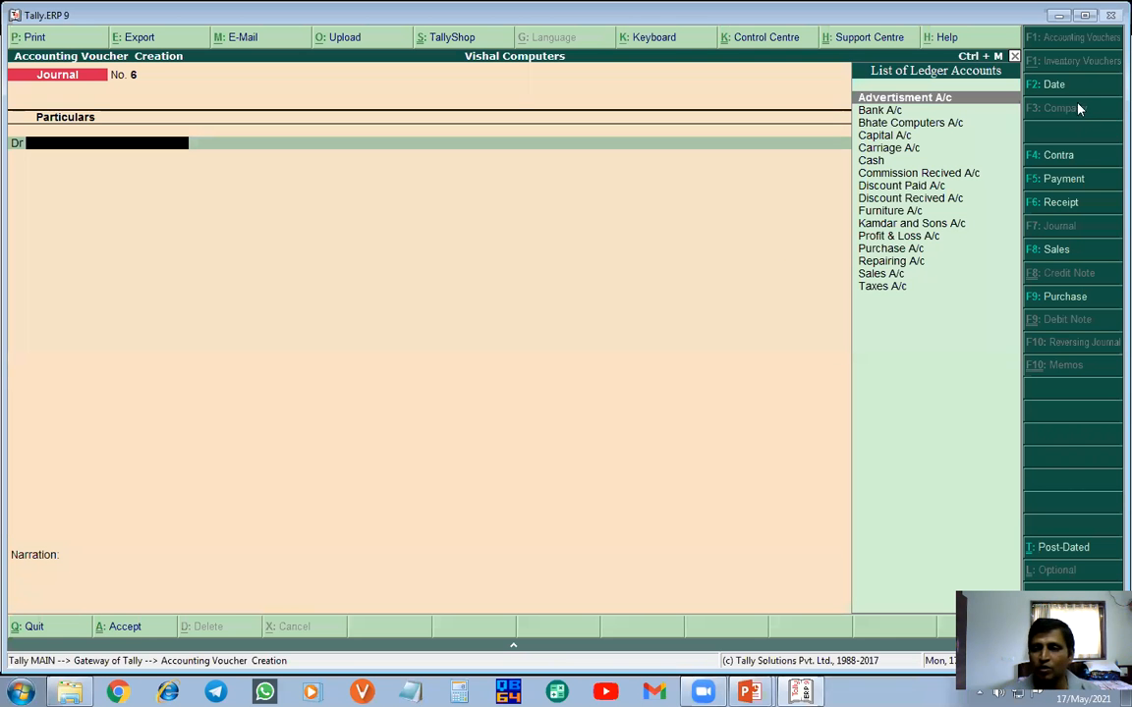
left_click(1054, 86)
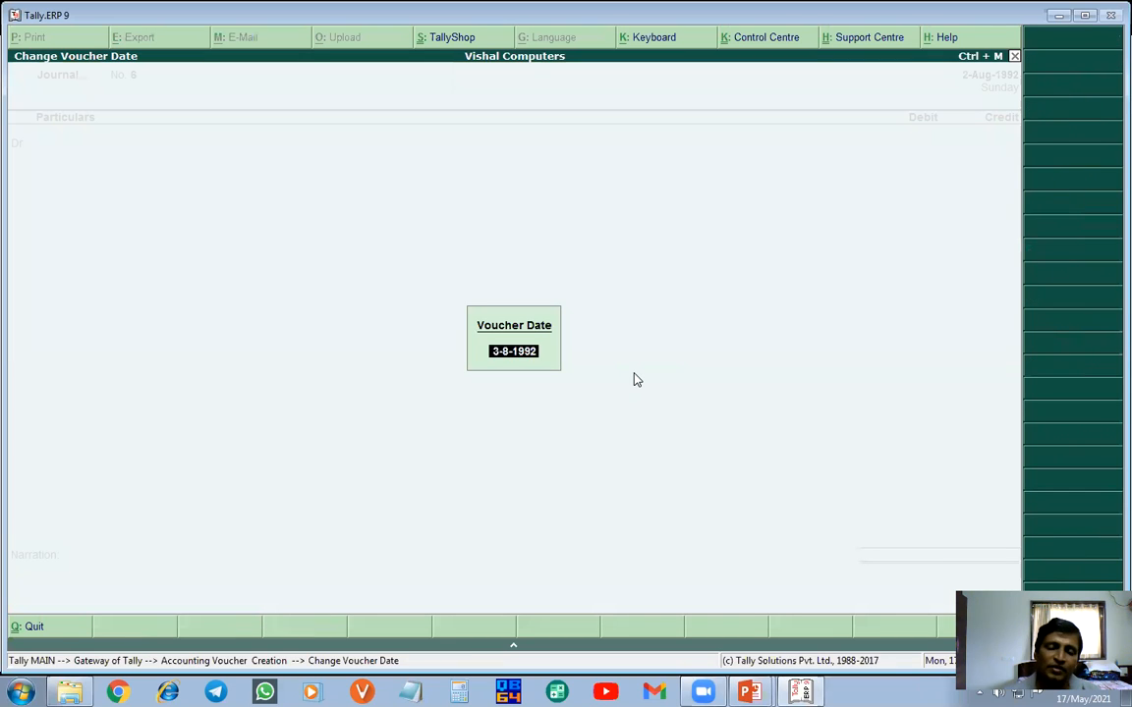
type("31/")
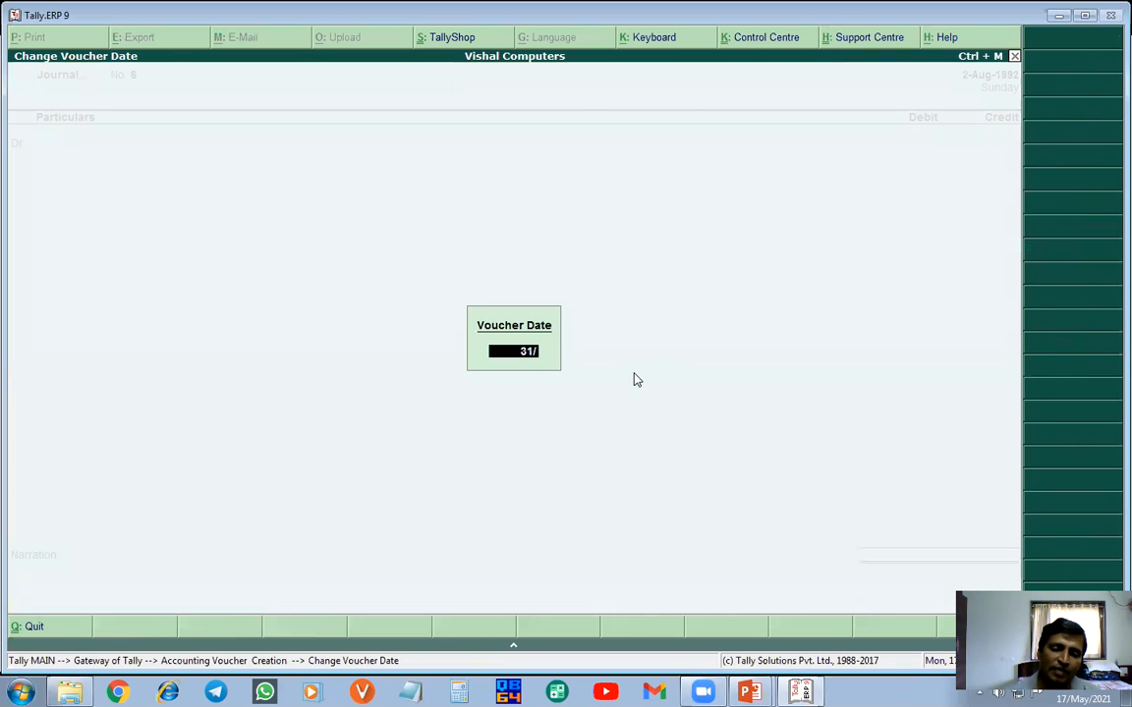
key("Return")
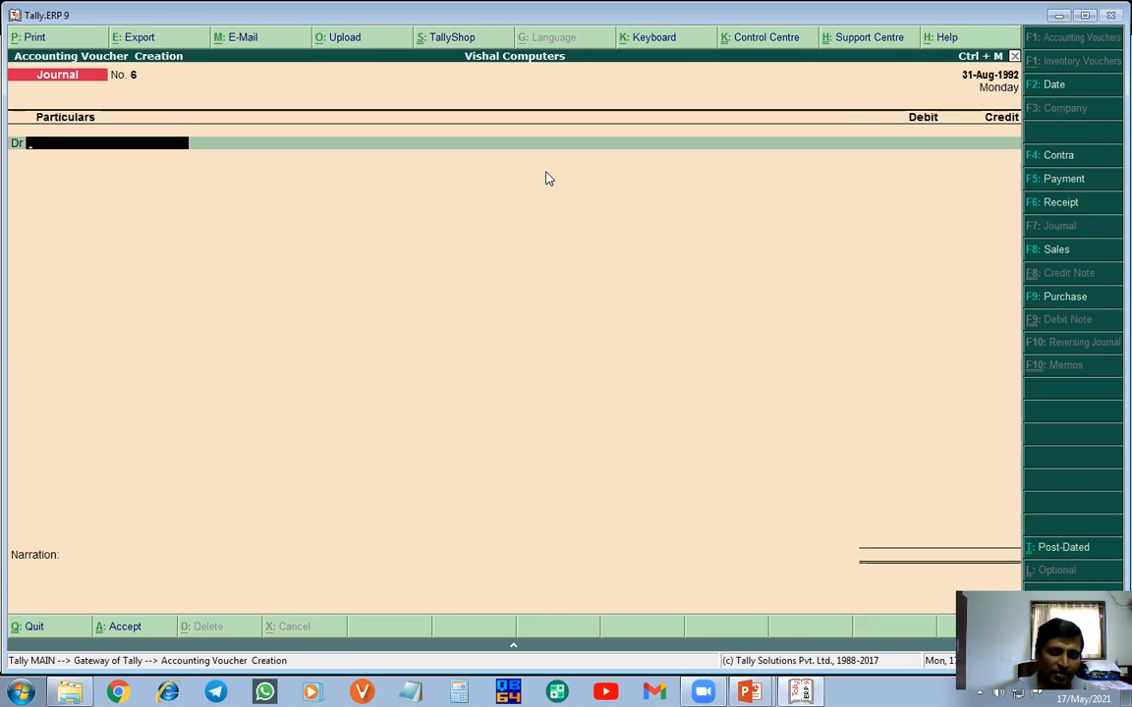
- Debit Bank A/c with 50,000 in the journal voucher dated 31-Aug-1992
type("B")
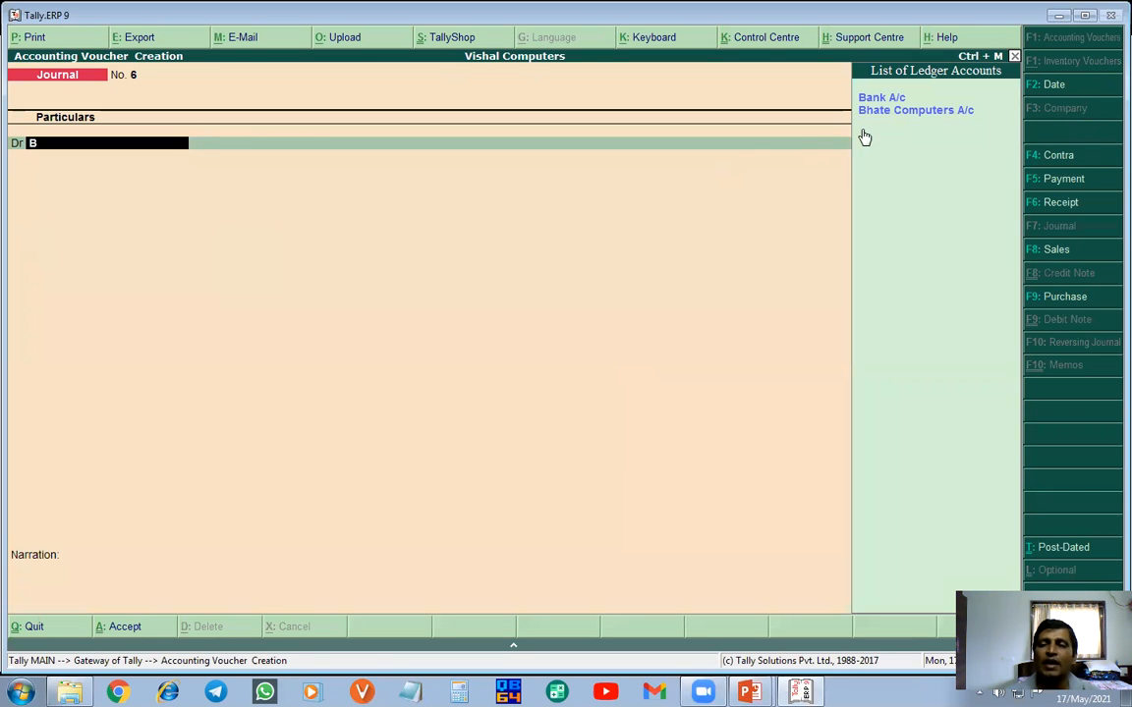
key("Return")
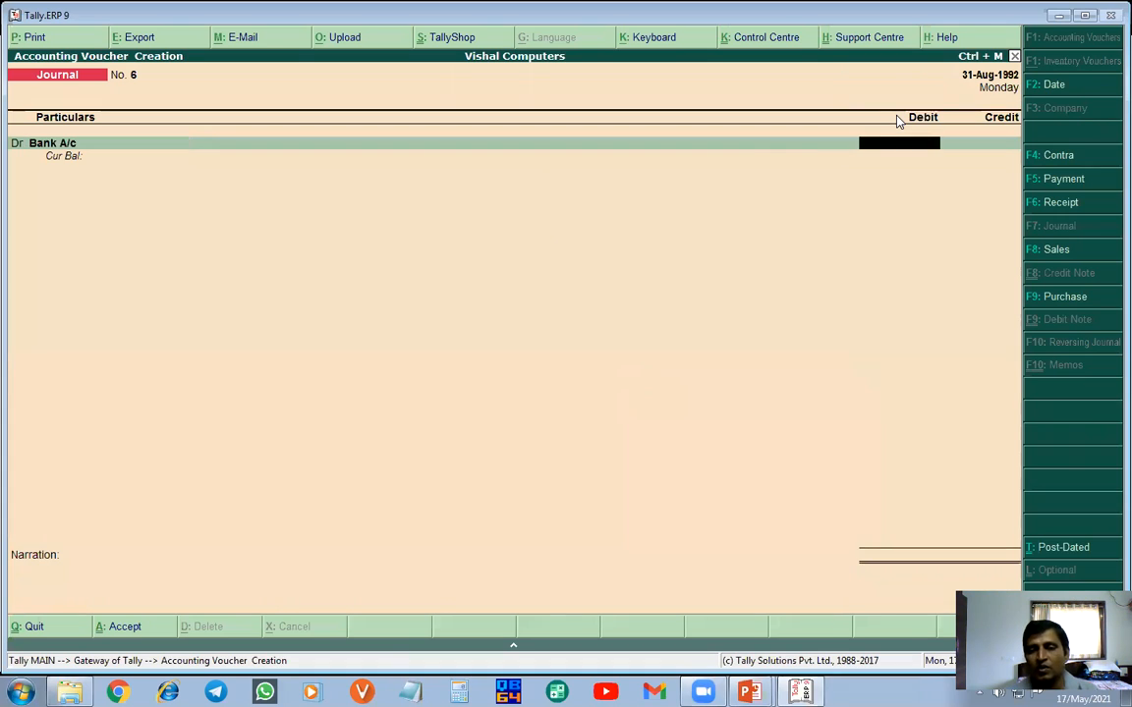
type("50,00")
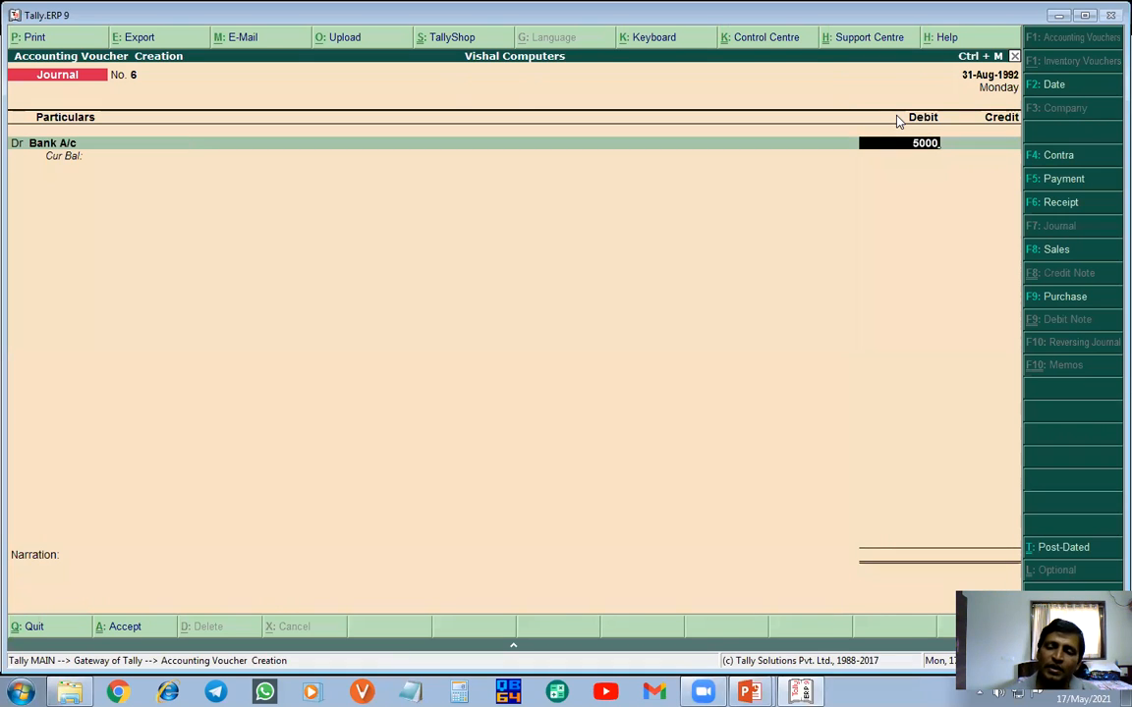
type("0")
key("Return")
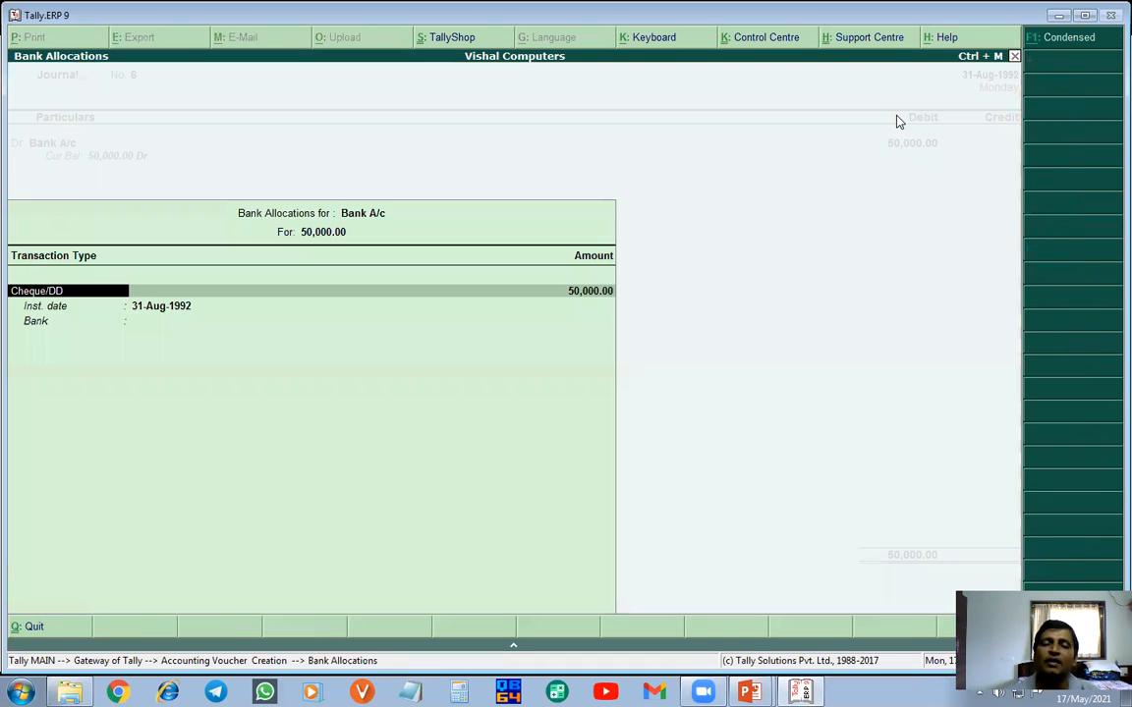
- Accept the bank allocation as Cheque/DD for 50,000 with instrument date 31-Aug-1992, leaving the bank name blank
key("Return")
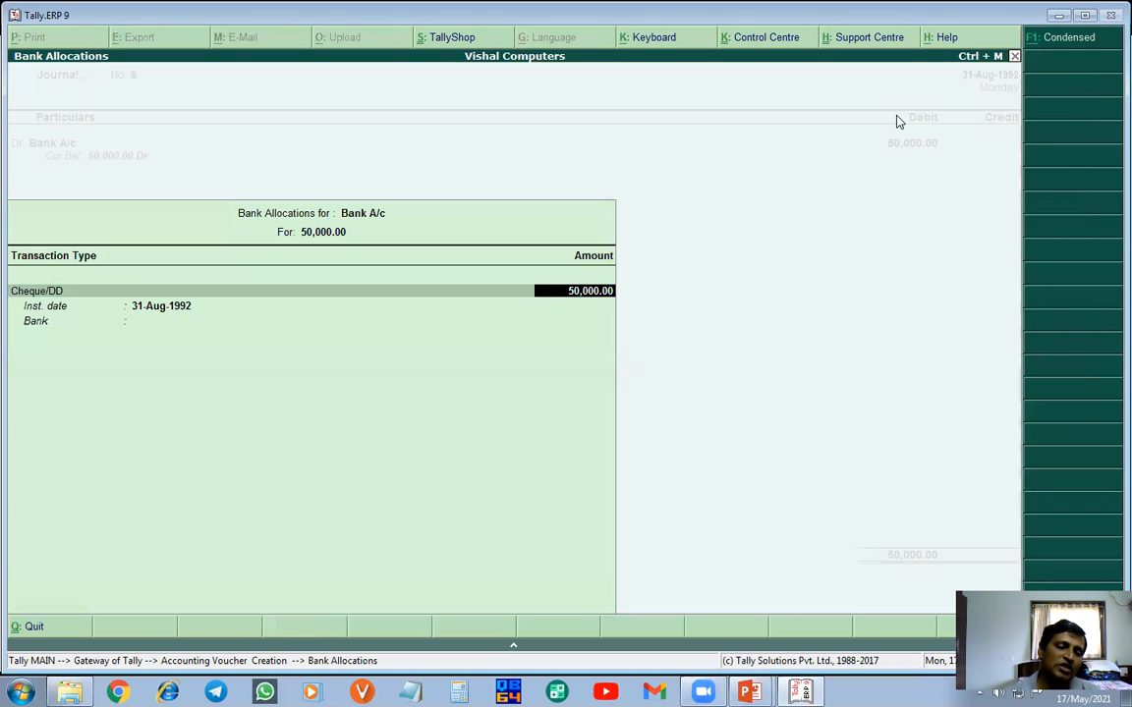
key("Return")
key("Return")
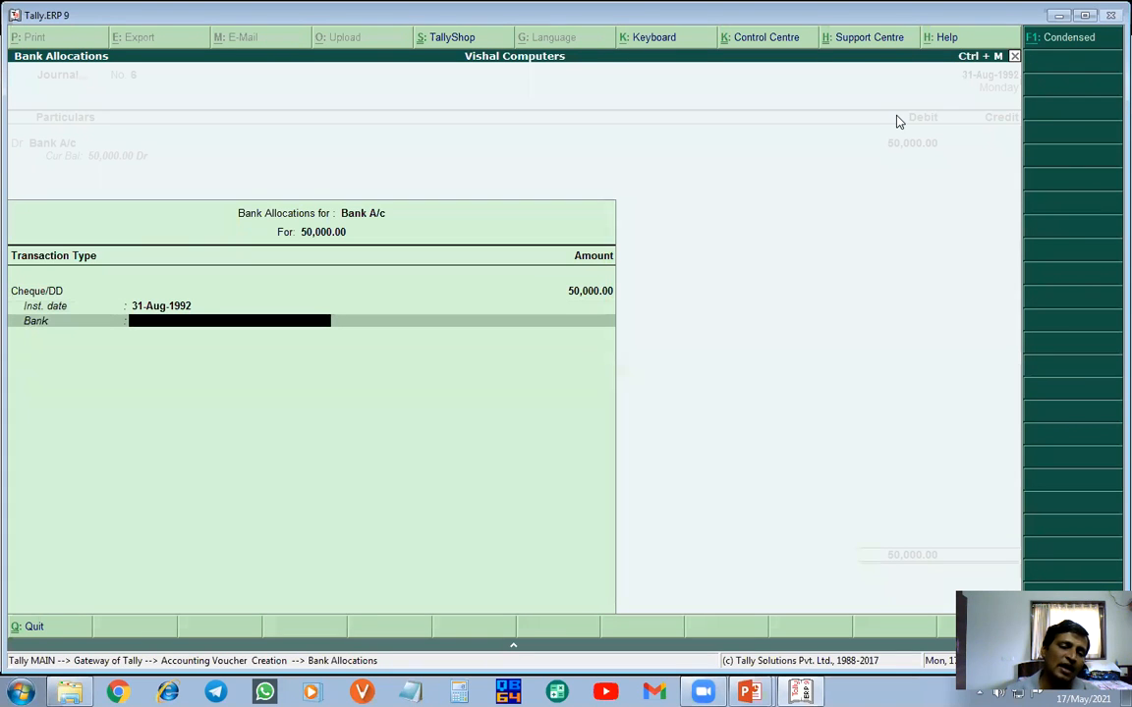
key("Return")
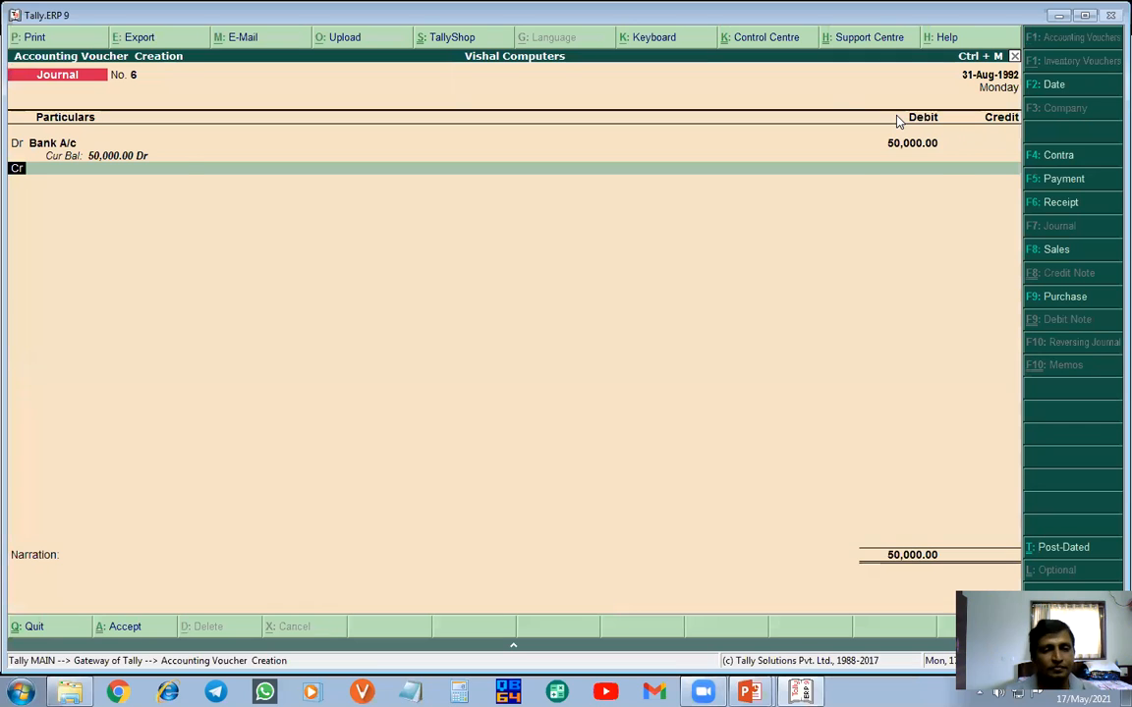
- Add a credit line for the Cash ledger of 50,000 to balance the bank deposit voucher
key("Return")
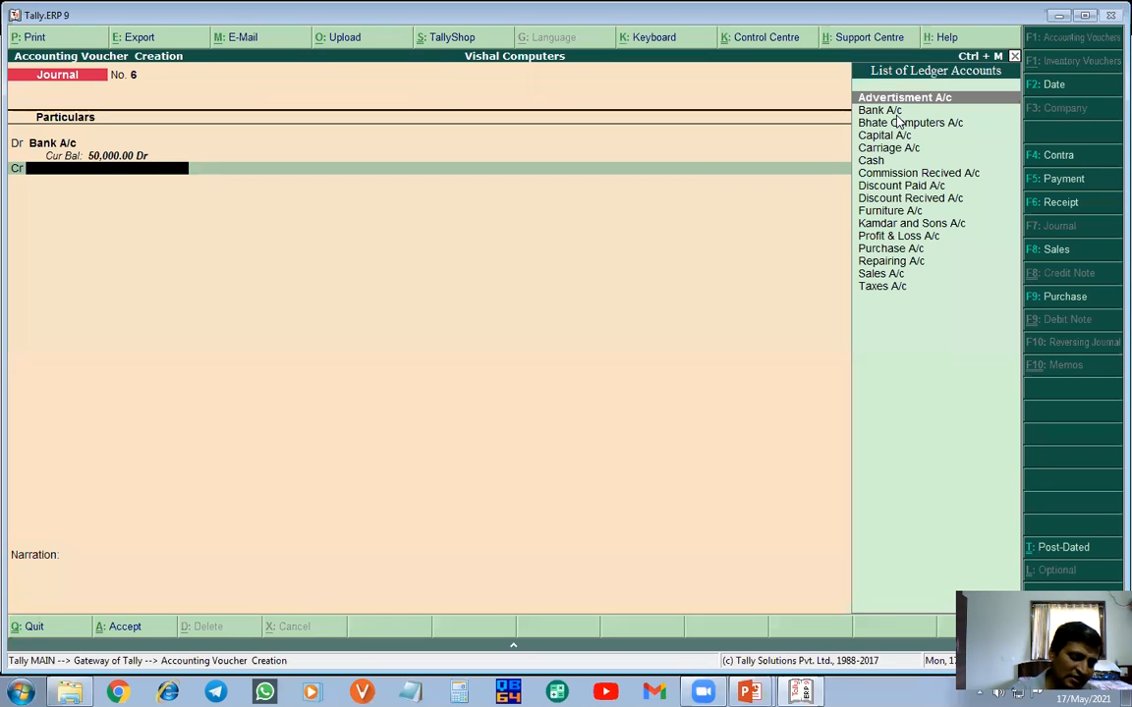
type("C")
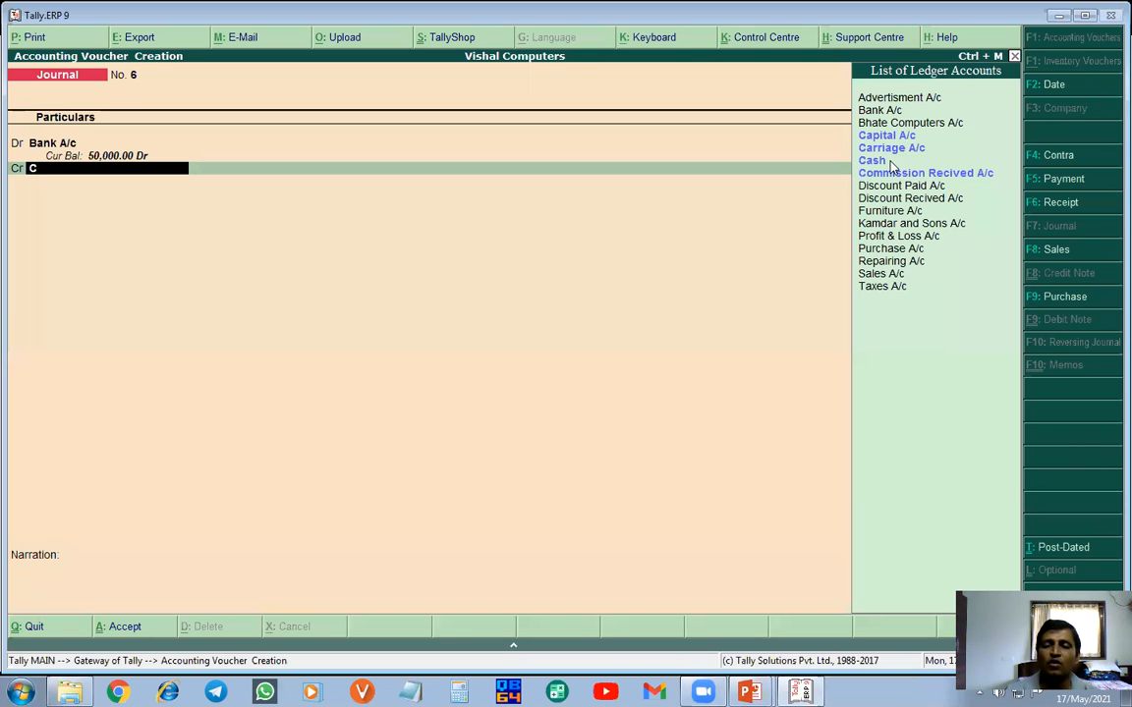
left_click(889, 162)
key("Return")
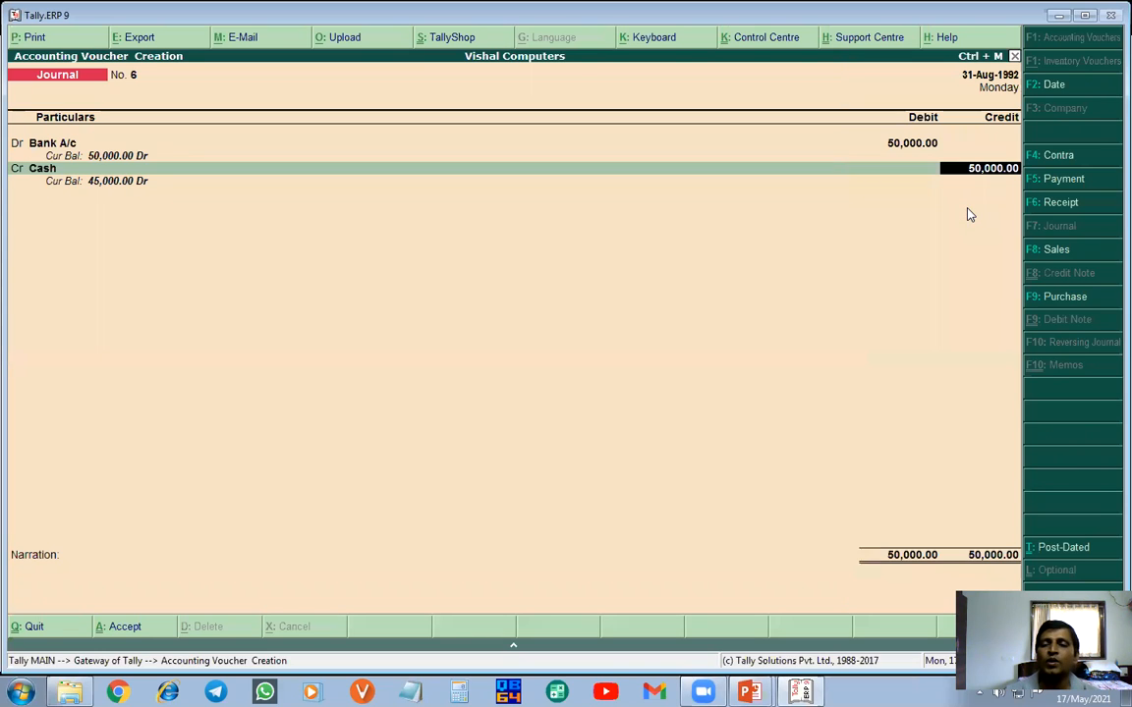
key("Return")
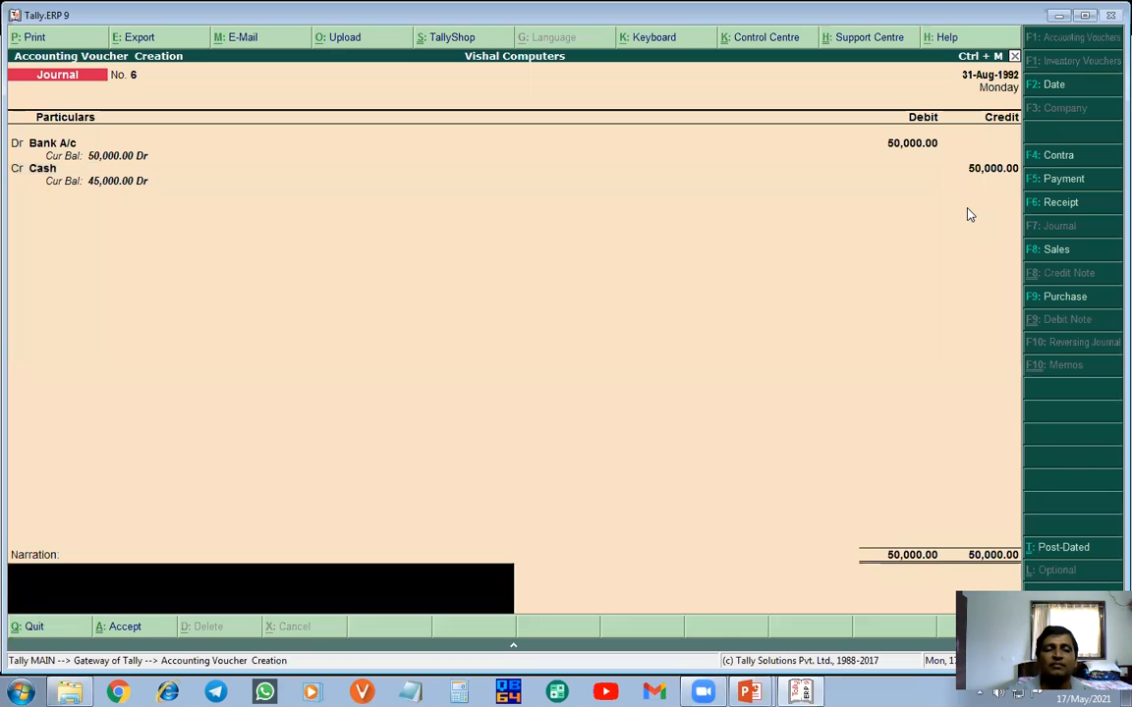
- Enter the narration "Being Cash Deposited into Bank" and save the bank deposit journal voucher
type("Being")
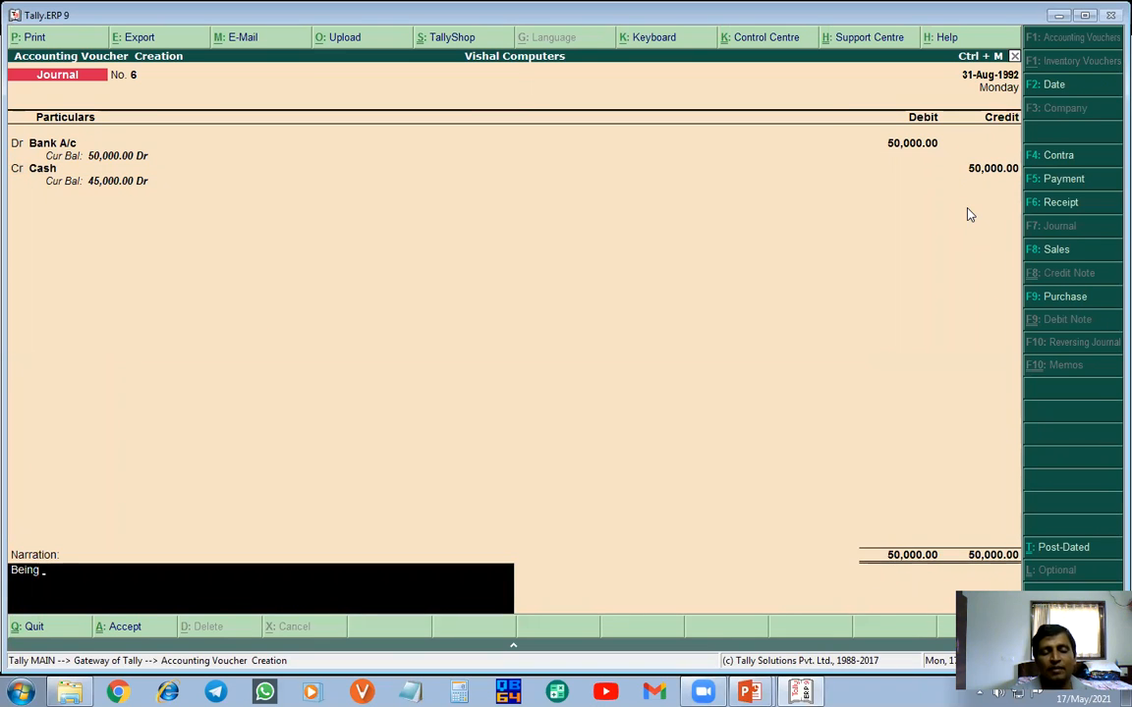
type(" Cas")
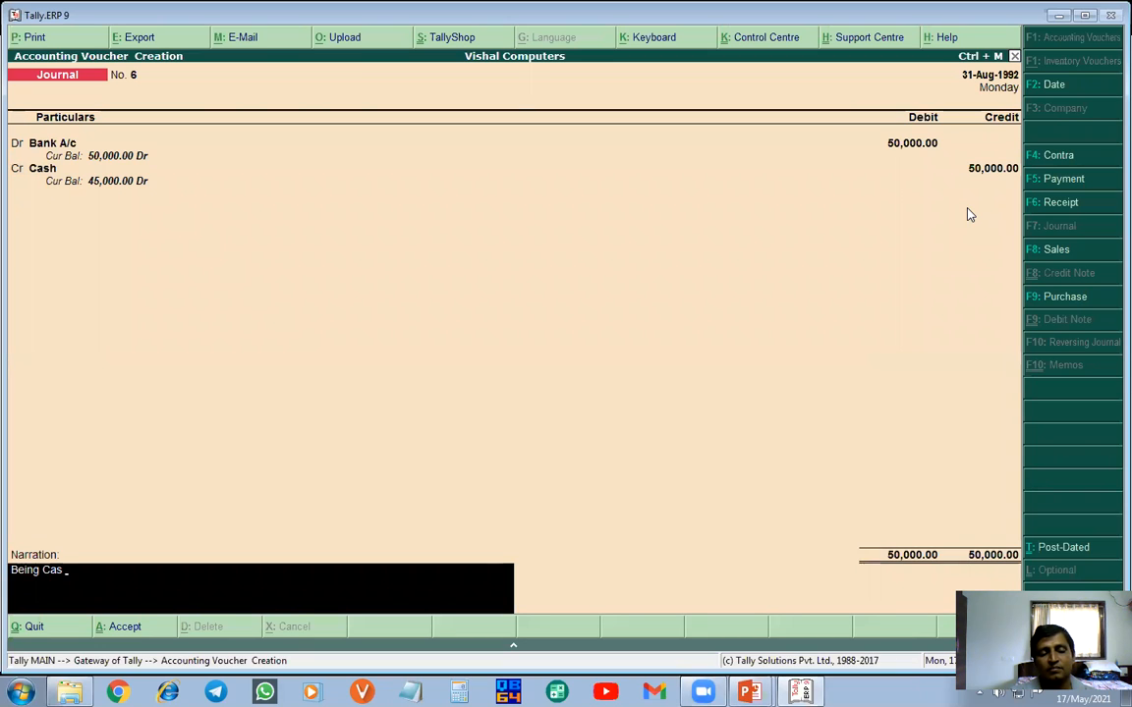
type("h Depos")
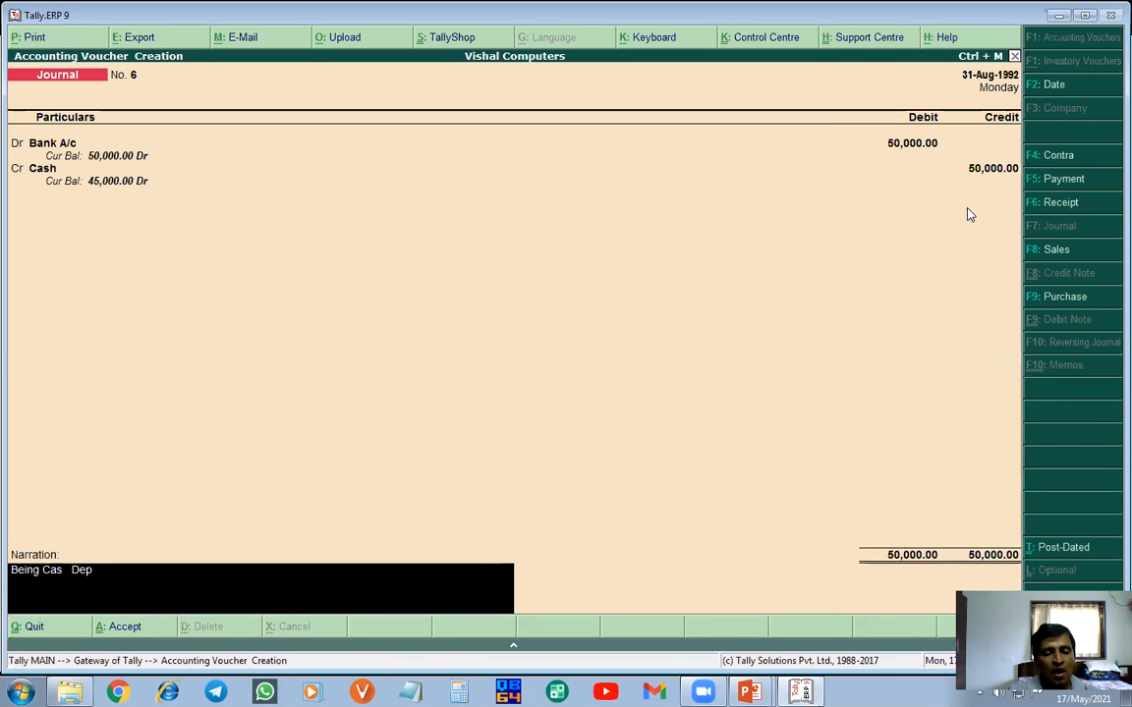
type("ited")
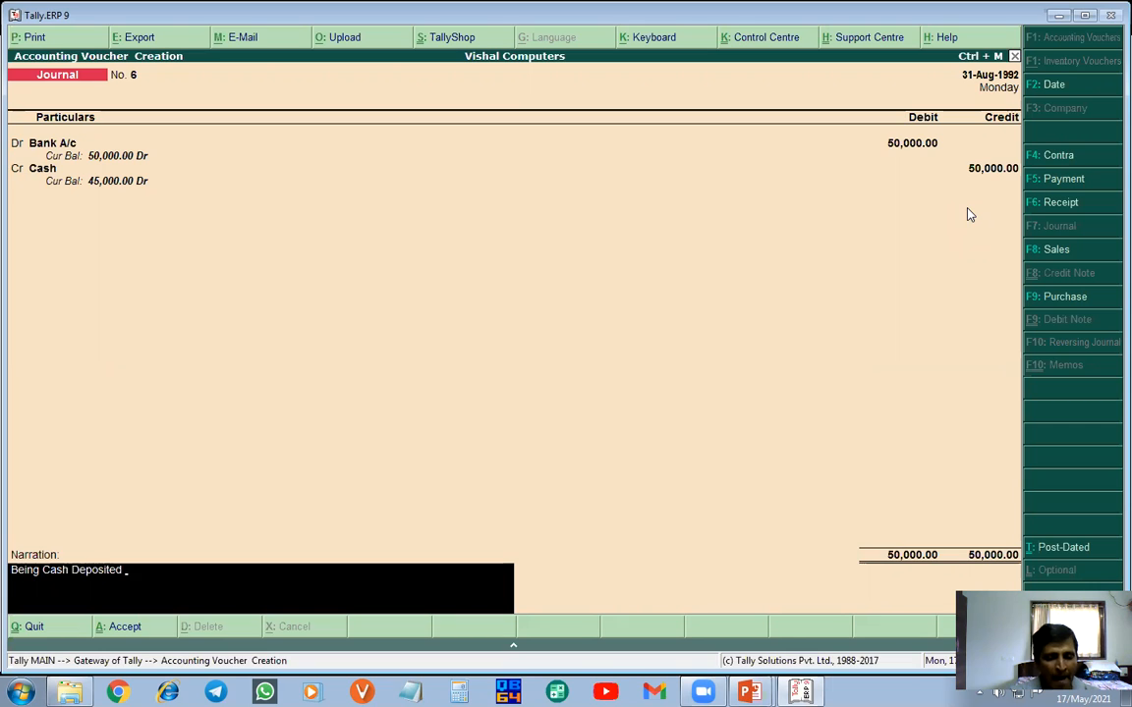
type(" into Bank")
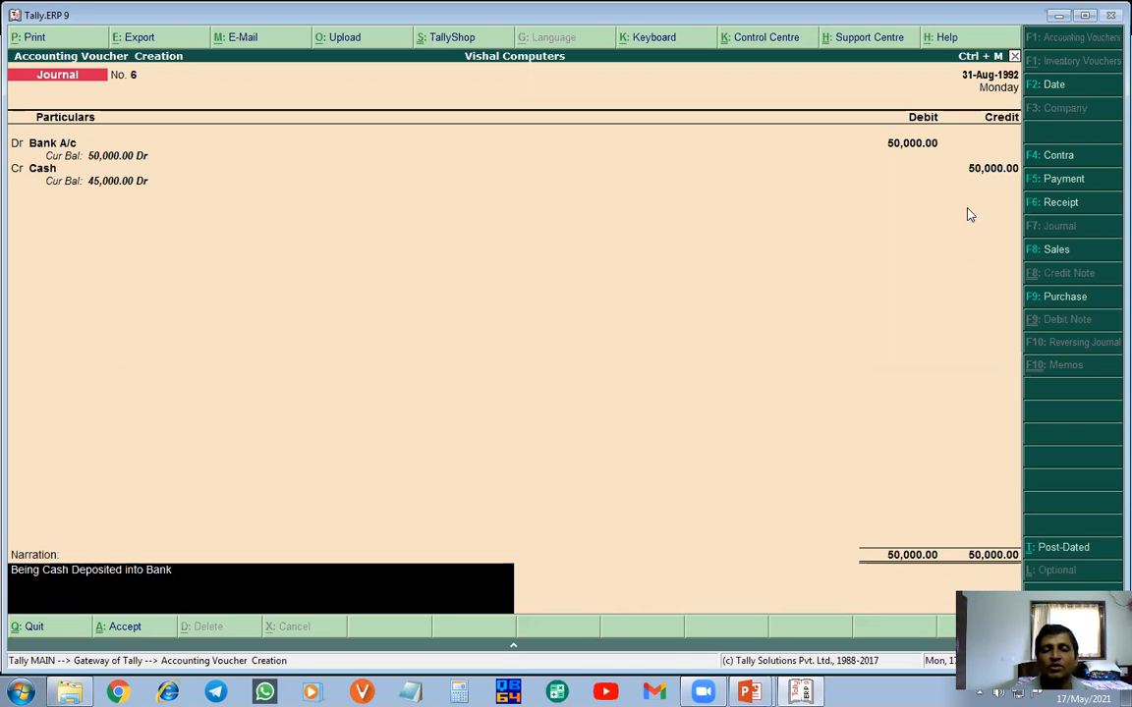
key("Return")
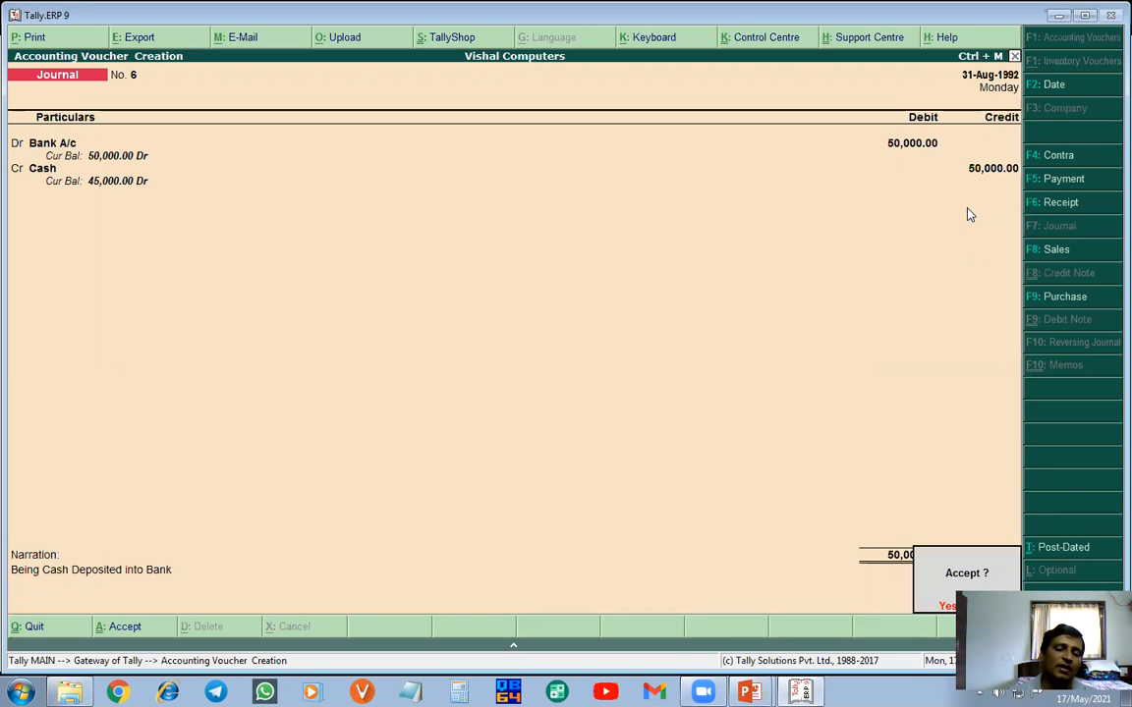
key("Return")
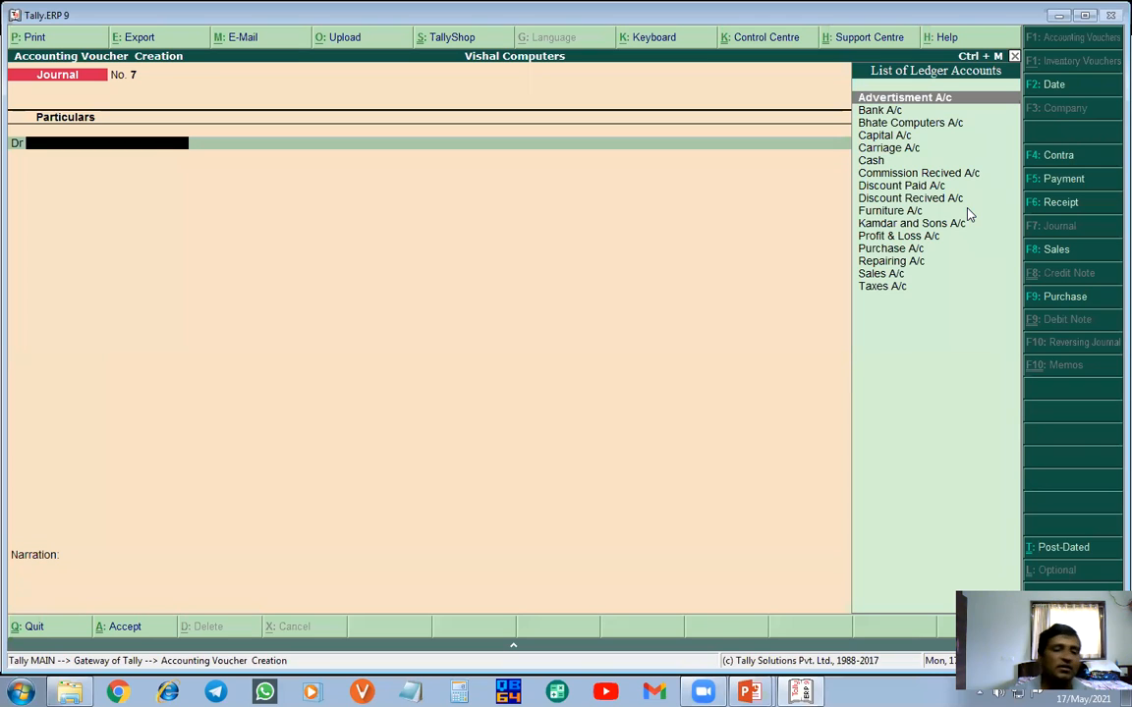
- Look up the tax payment entry on the next slide and set the new journal voucher's date to 1-Sep-1992
key("alt+Tab")
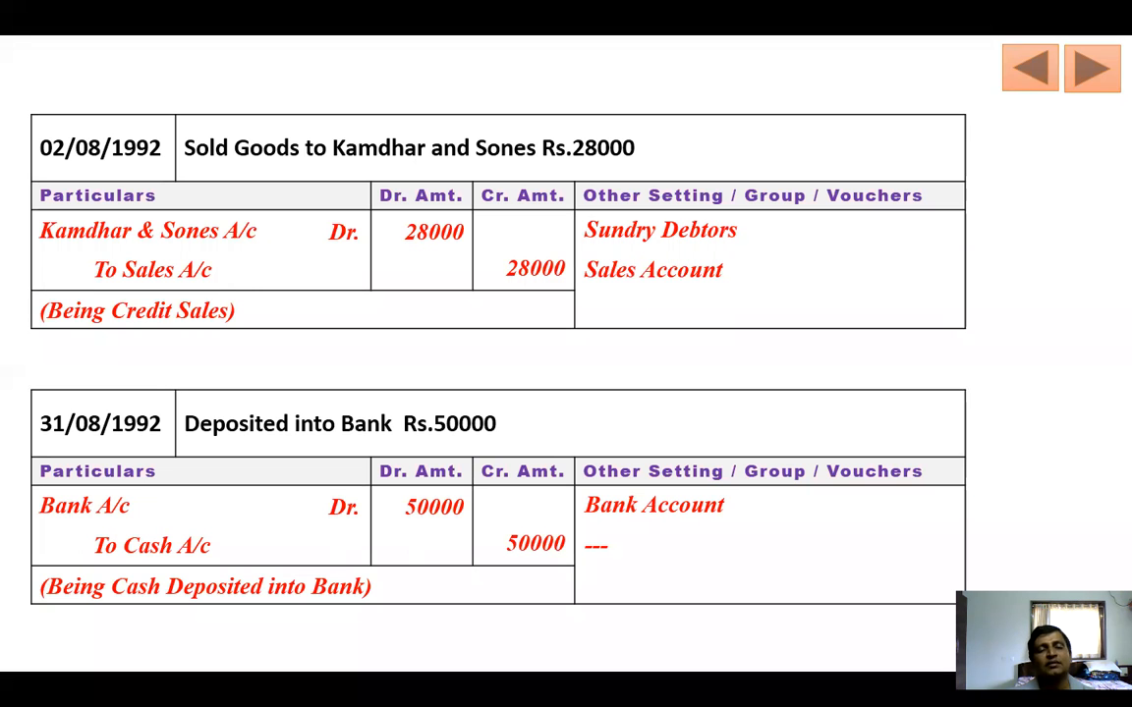
key("Right")
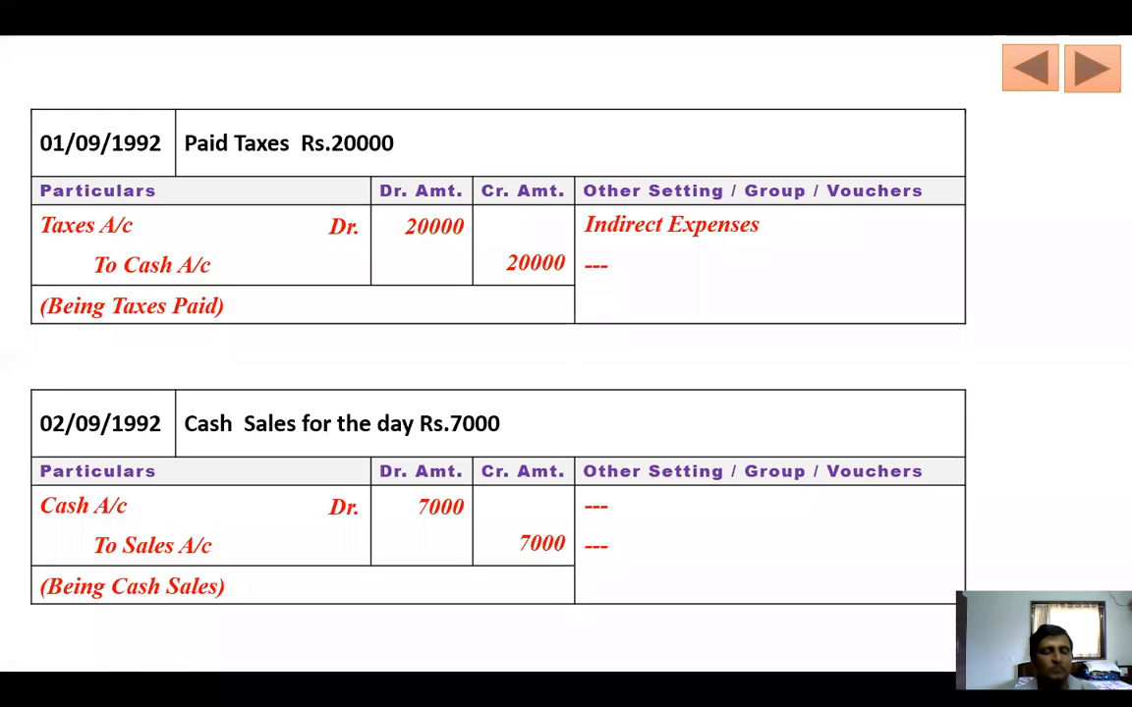
key("alt+Tab")
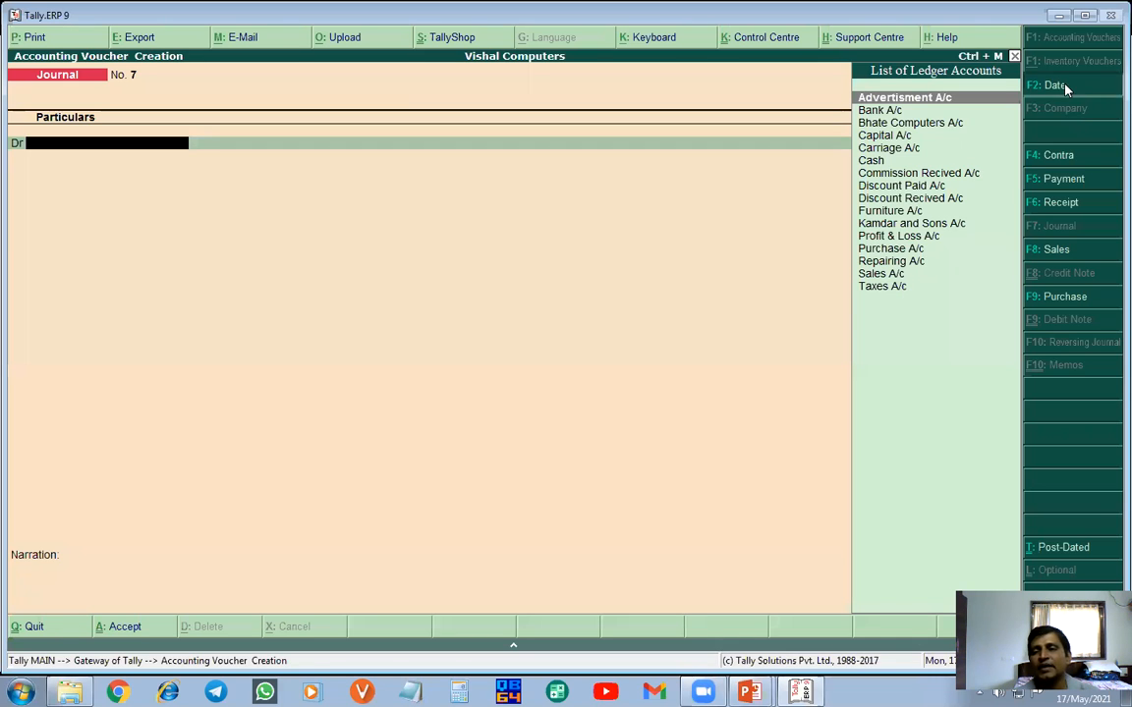
left_click(1056, 86)
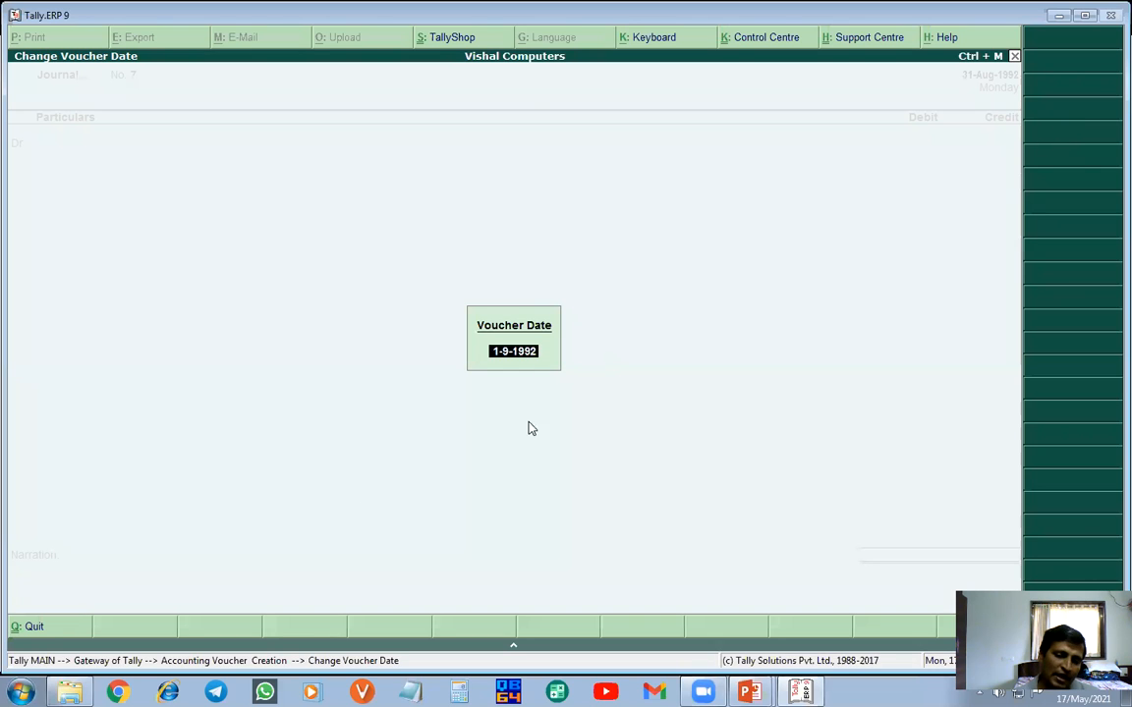
key("Return")
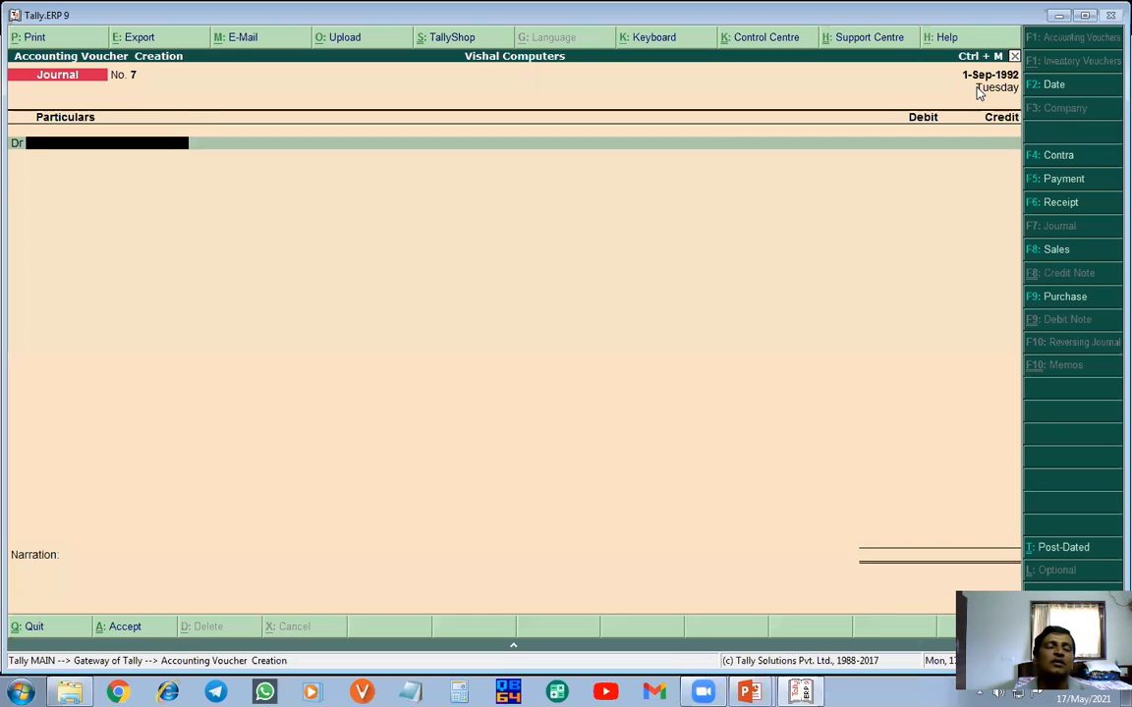
- Debit Taxes A/c with 20,000 in the journal voucher, checking the amount against the slide
type("T")
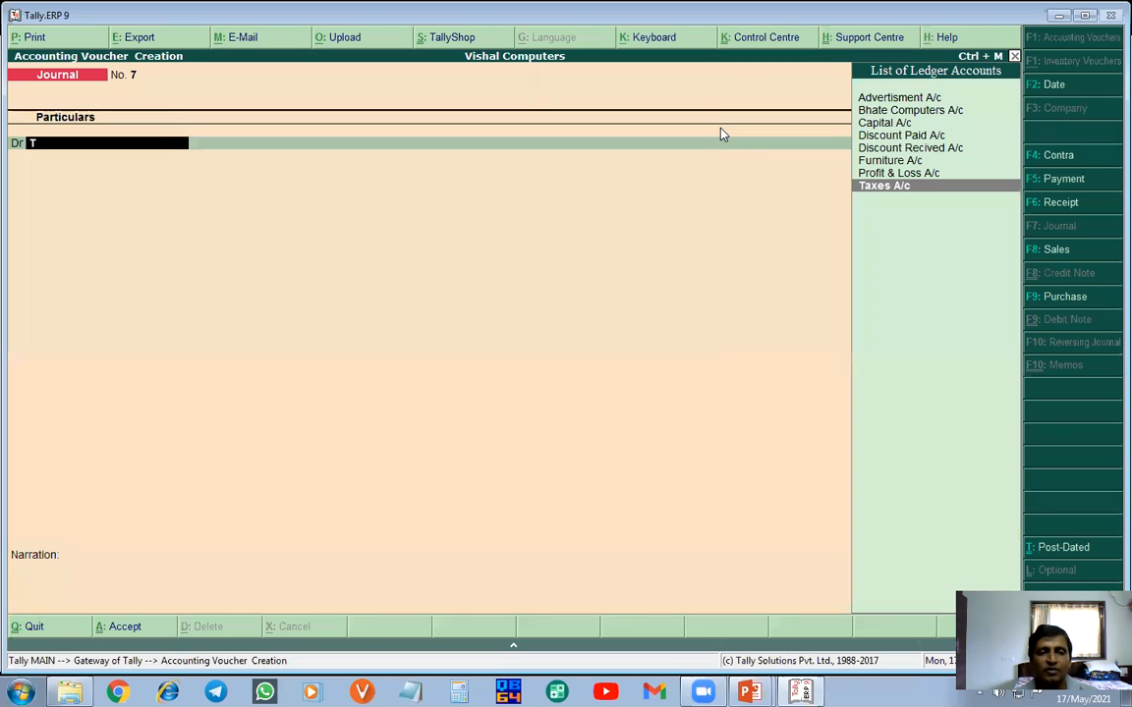
left_click(884, 187)
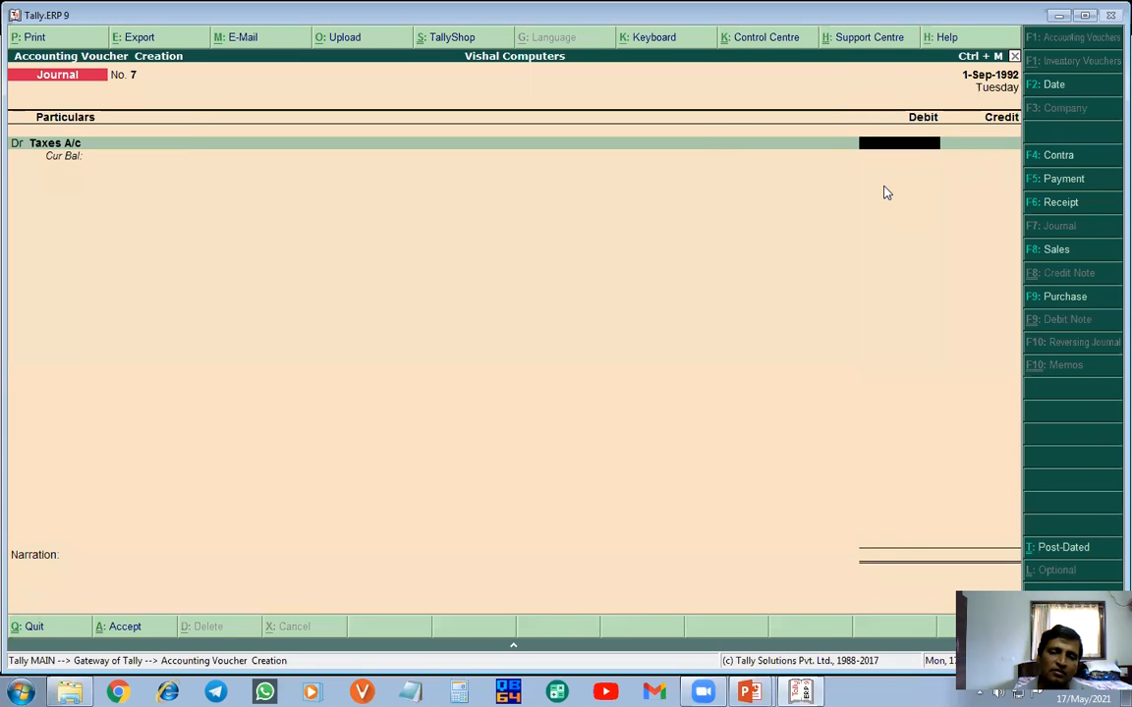
key("alt+Tab")
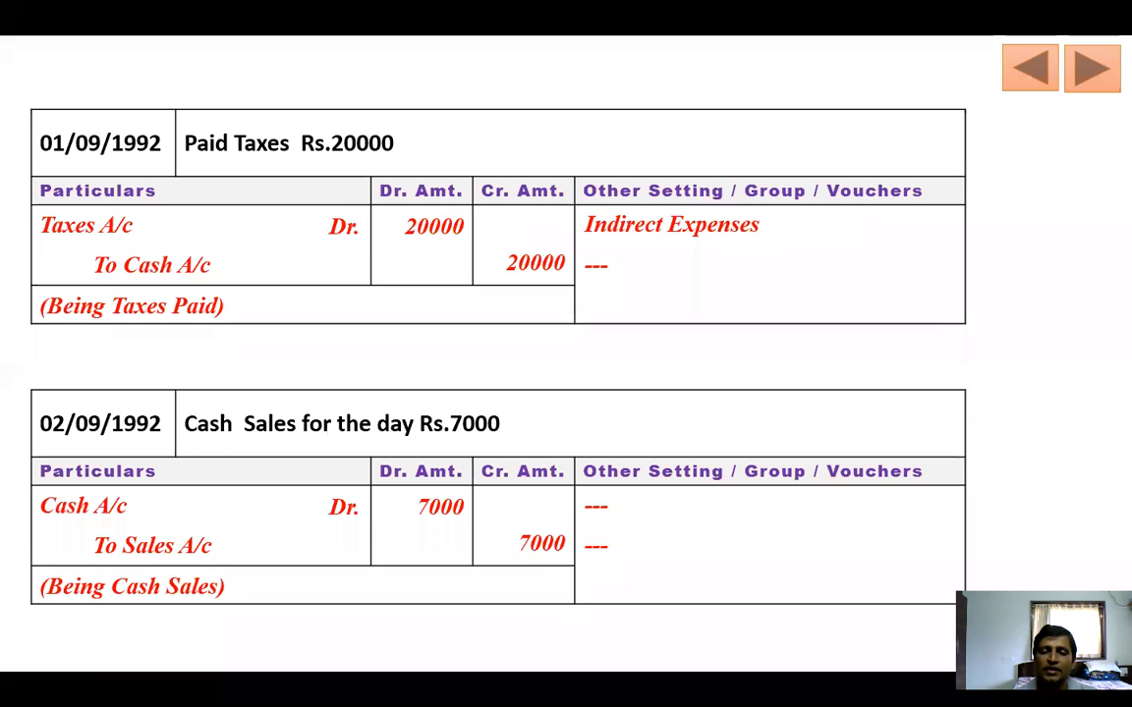
key("alt+Tab")
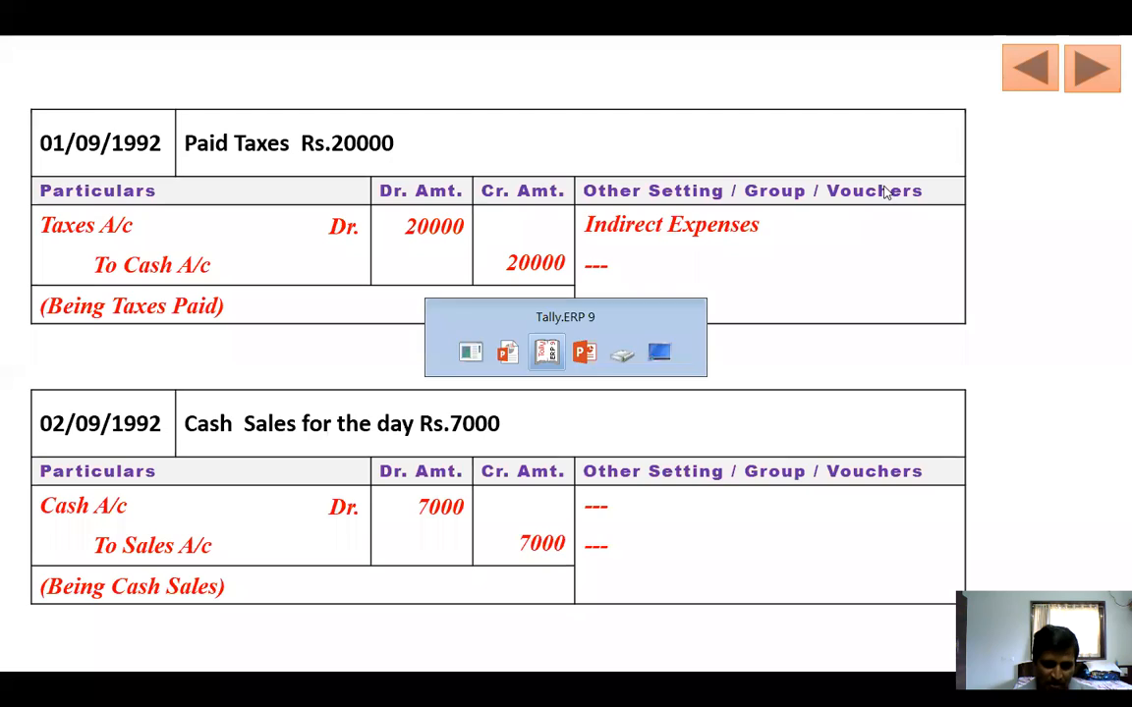
type("2000")
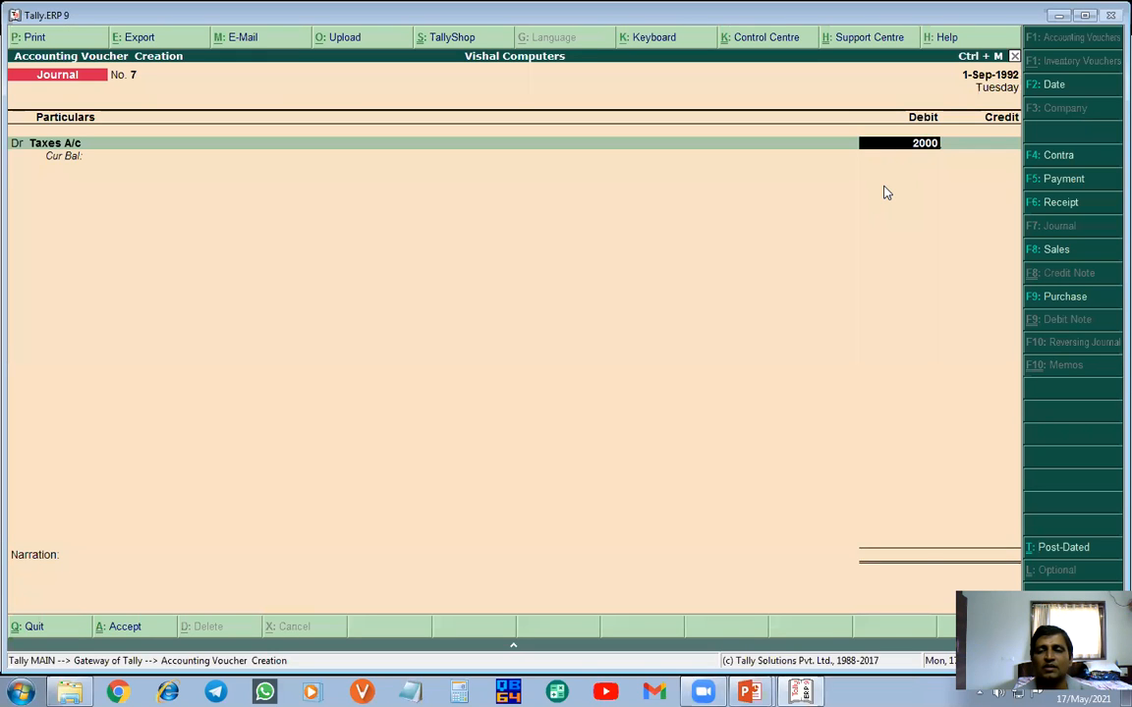
type("0")
key("Return")
key("Return")
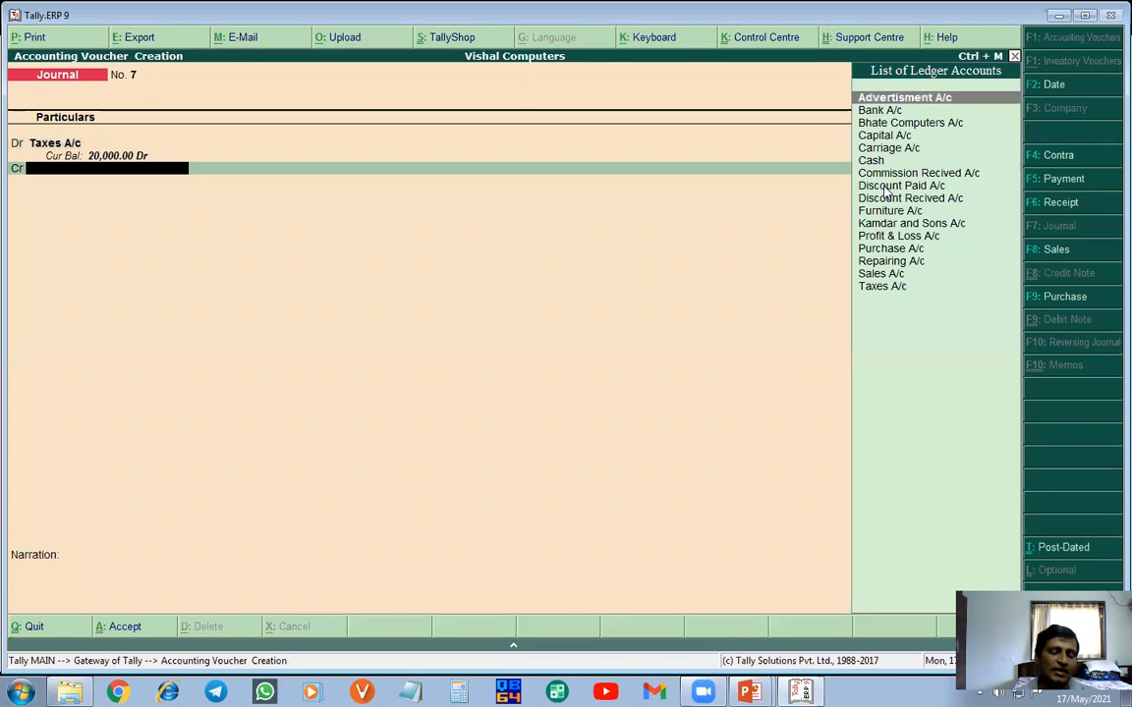
- Add a credit line for the Cash ledger of 20,000 to balance the tax payment voucher
type("C")
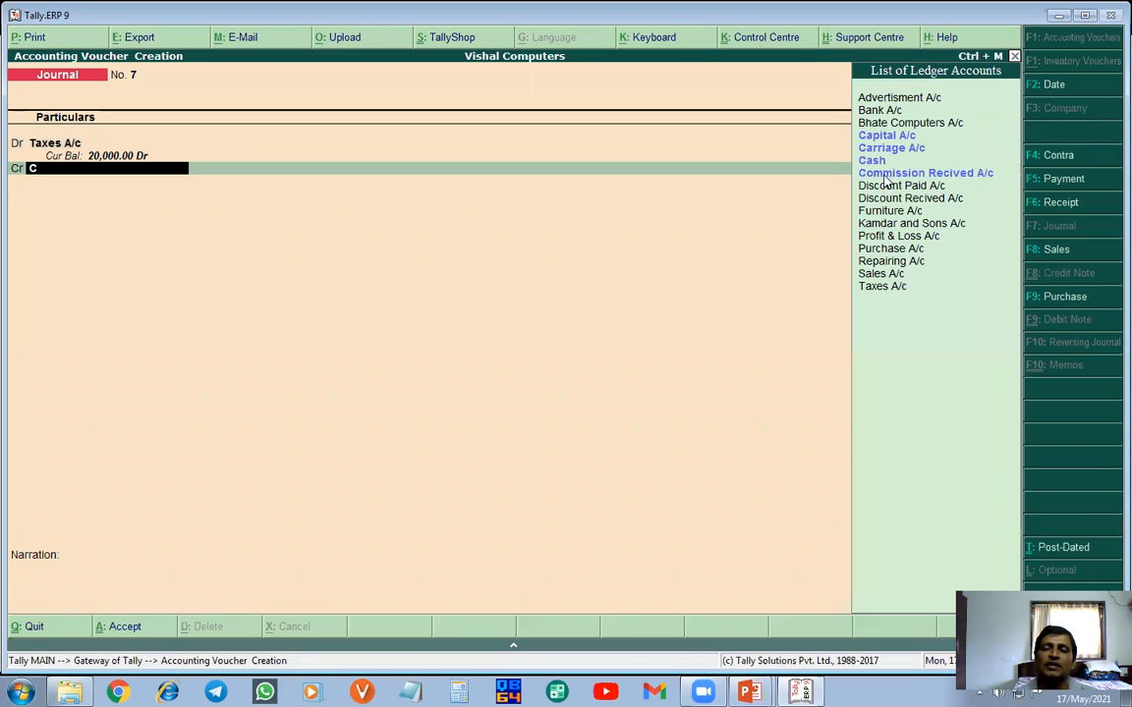
type("as")
key("Return")
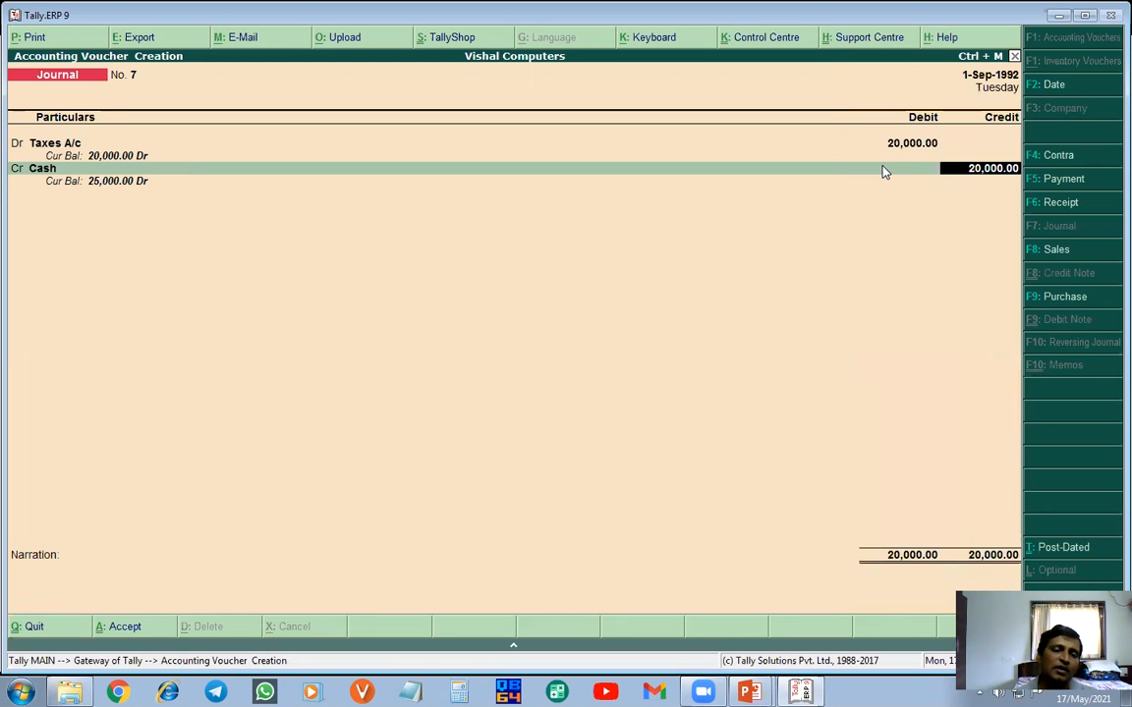
key("Return")
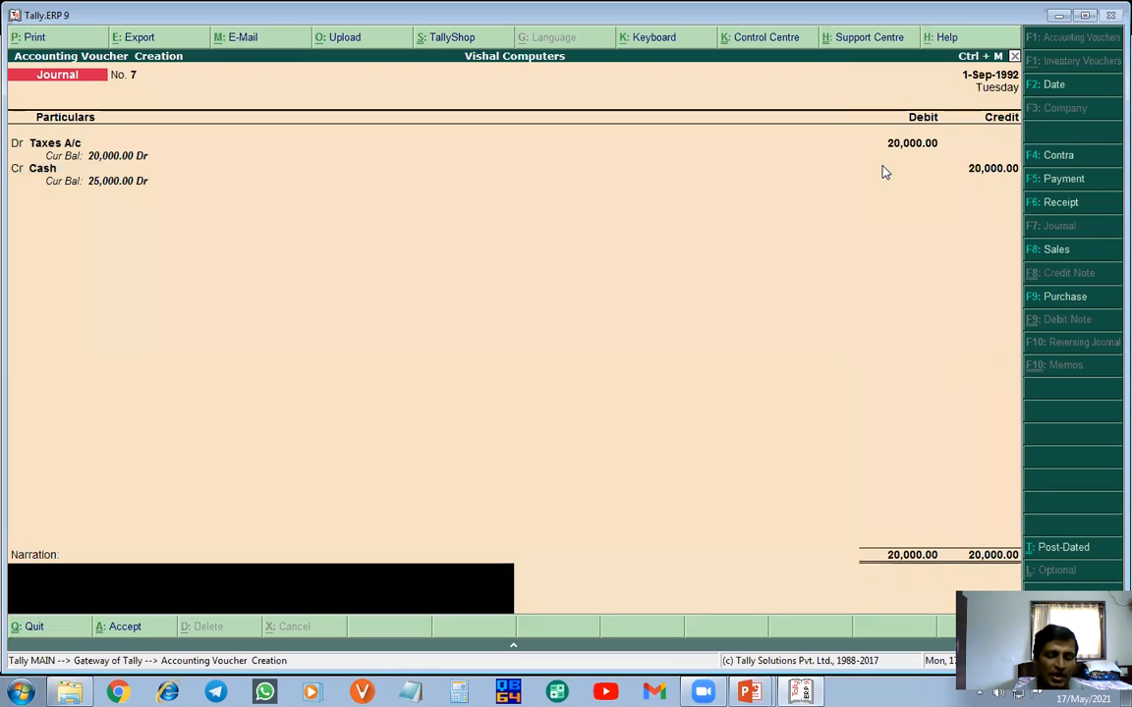
- Enter the narration "Being Taxes Paid" and save the tax payment journal voucher
type("Being")
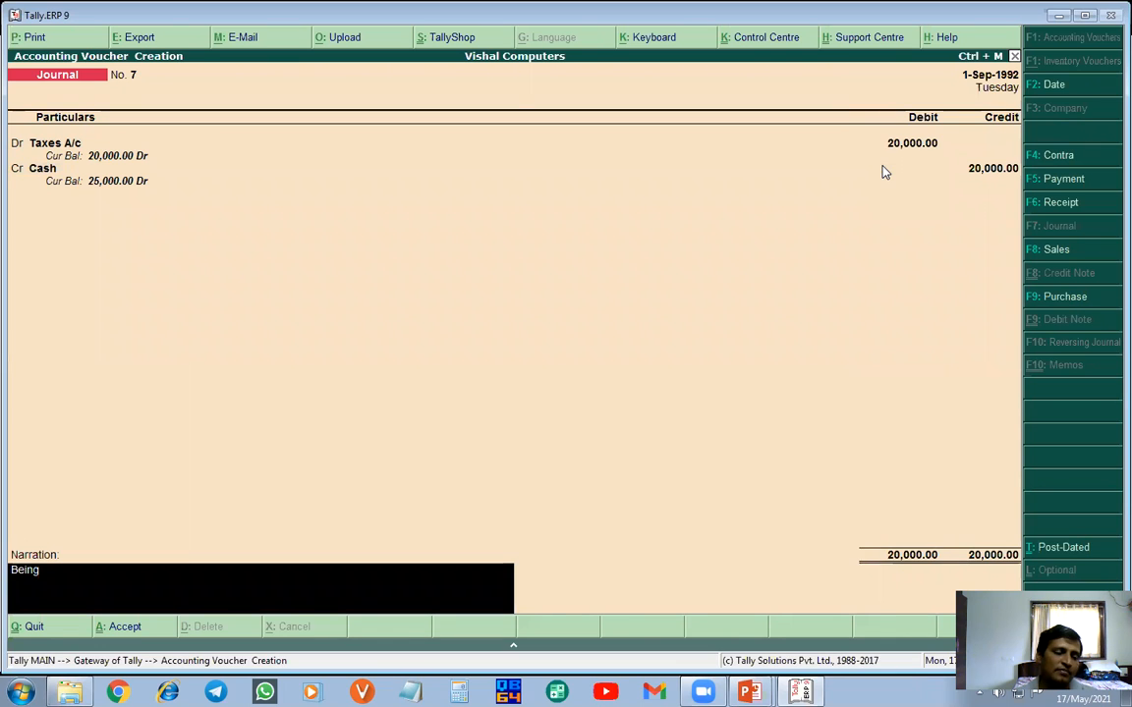
type(" Taxes Paid")
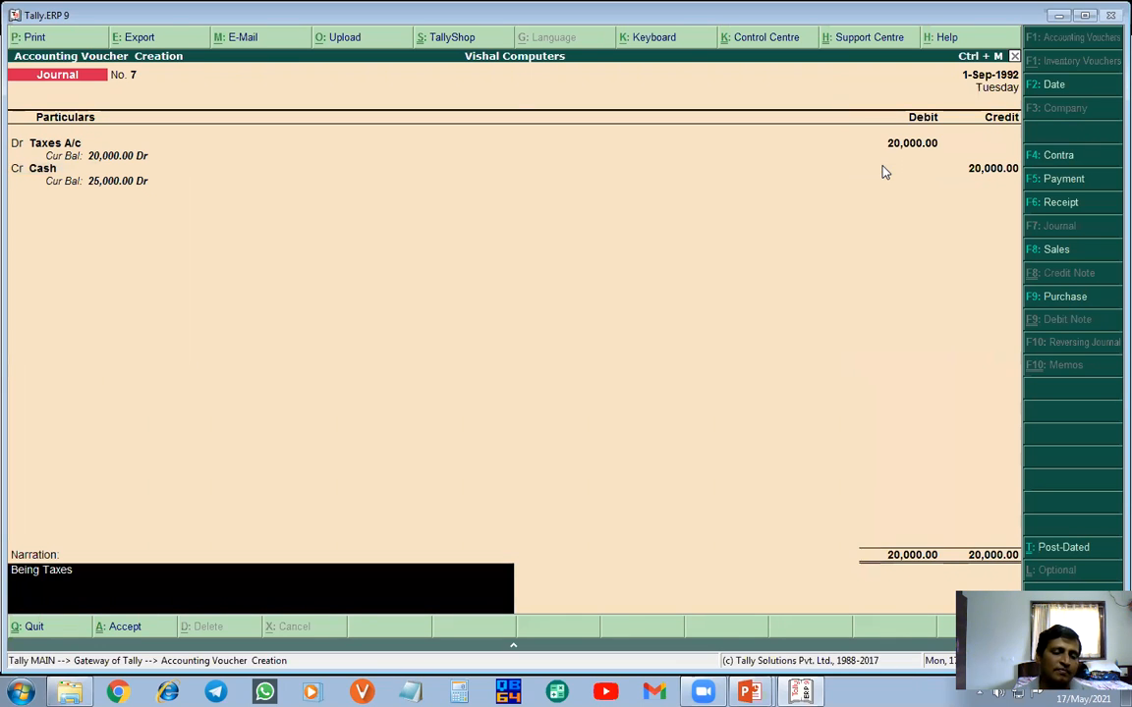
key("Return")
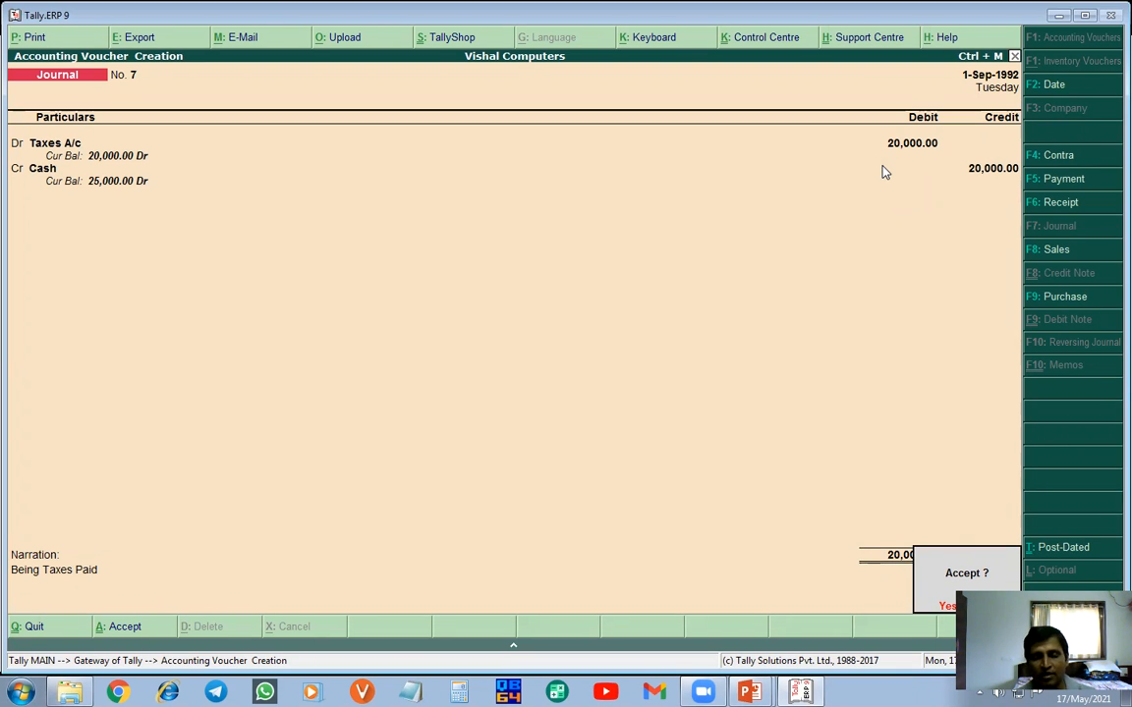
key("Return")
- Check the cash sales entry on the slide and set the new journal voucher's date to 2-Sep-1992
key("alt+Tab")
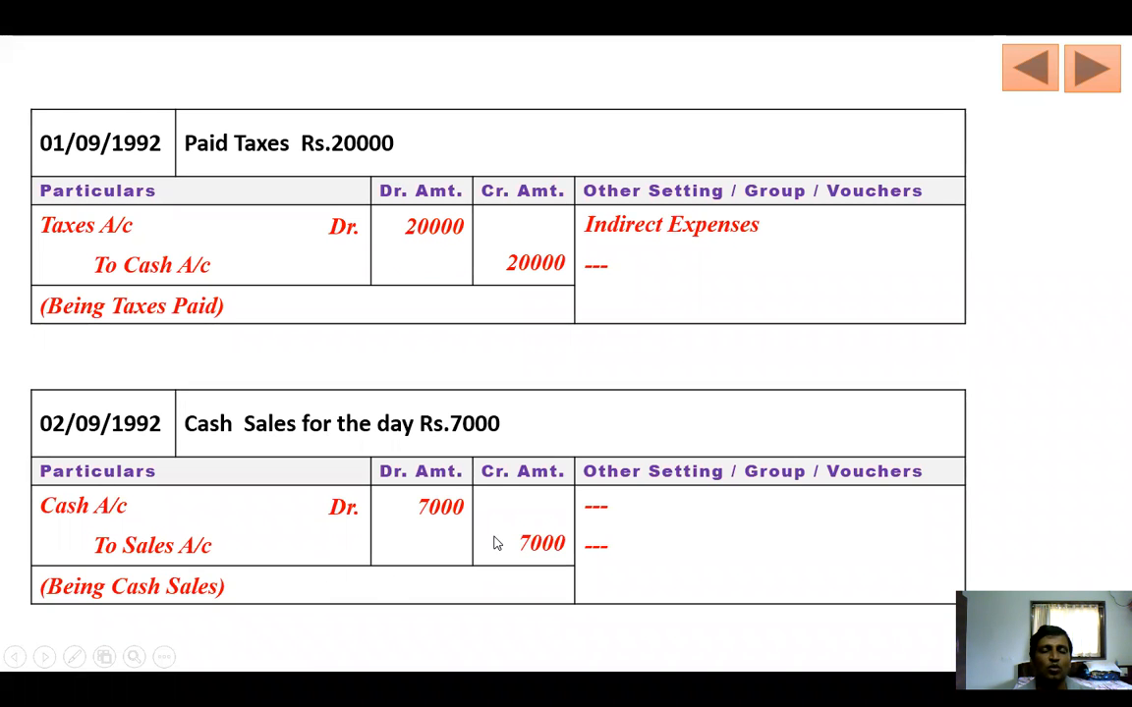
key("alt+Tab")
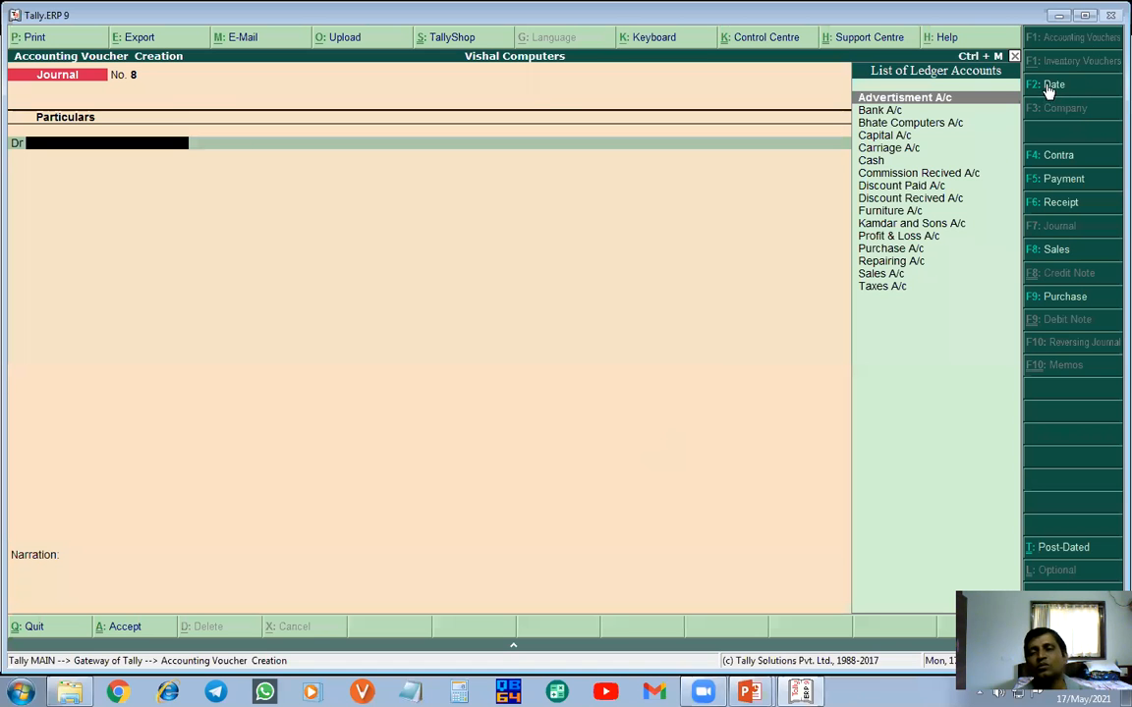
left_click(1053, 85)
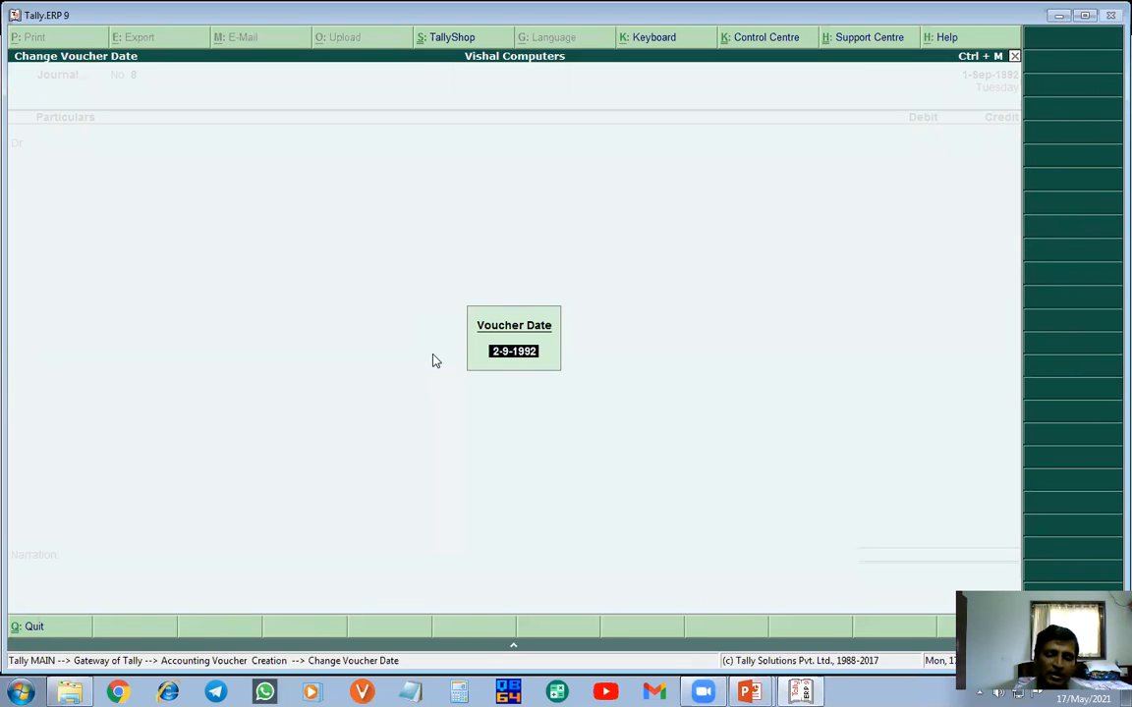
key("Return")
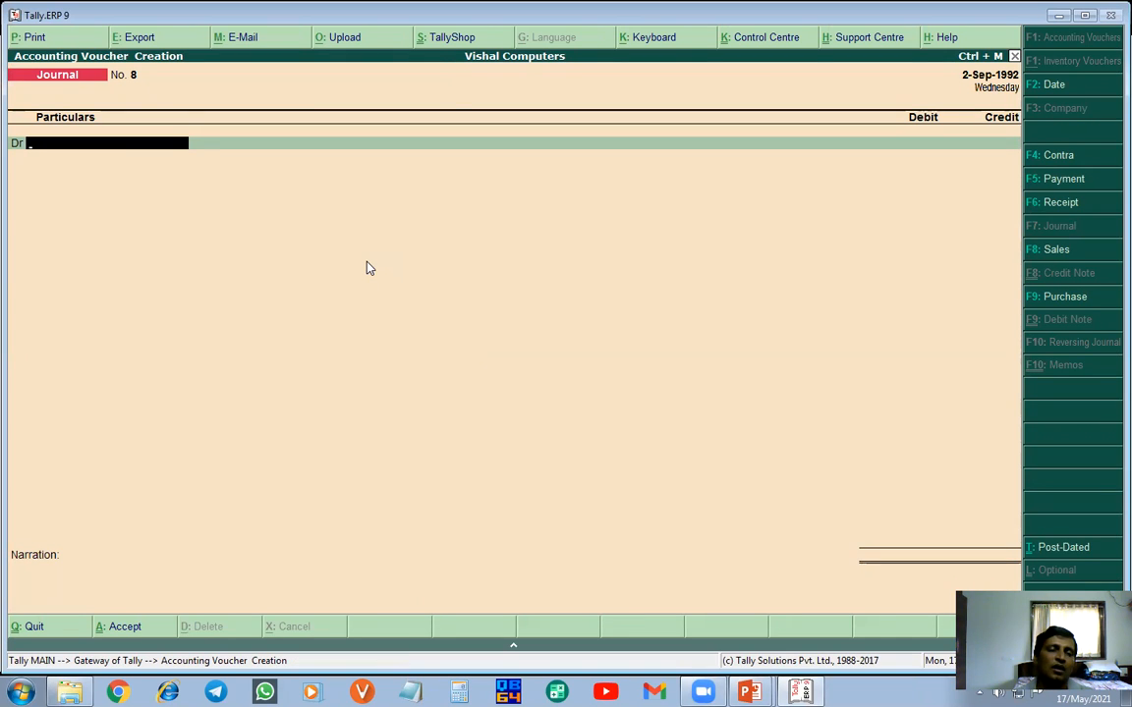
- Recheck the cash sales entry on the slide and debit the Cash ledger with 7,000 in the journal voucher
key("alt+Tab")
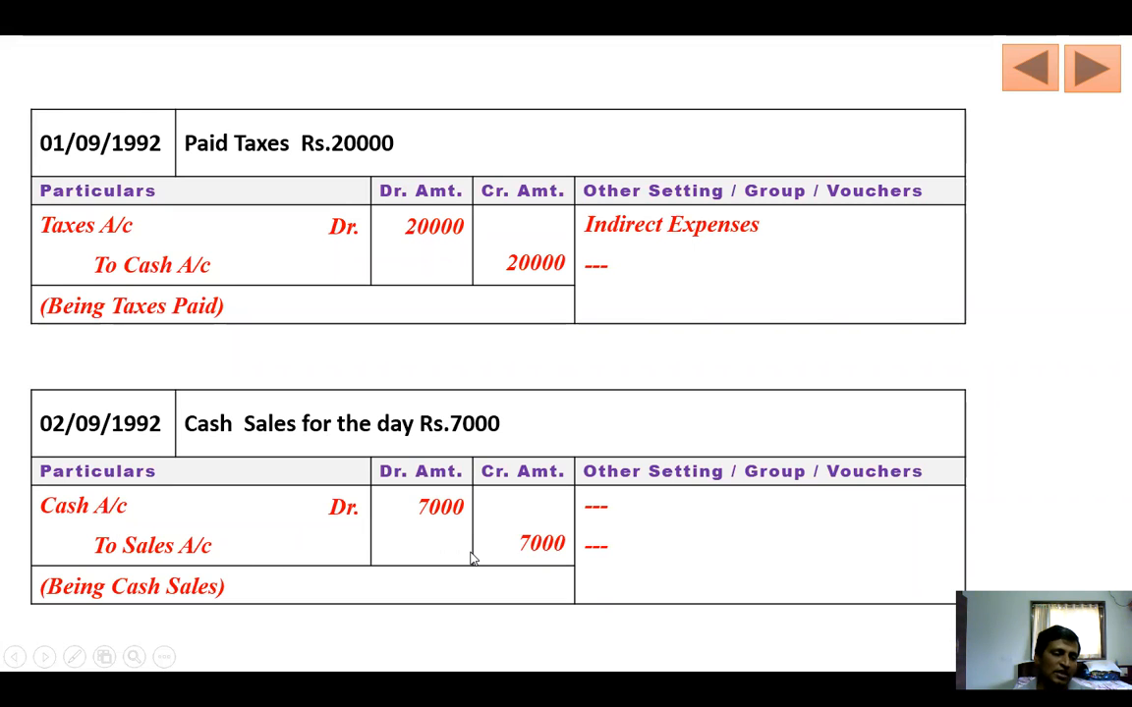
key("alt+Tab")
type("C")
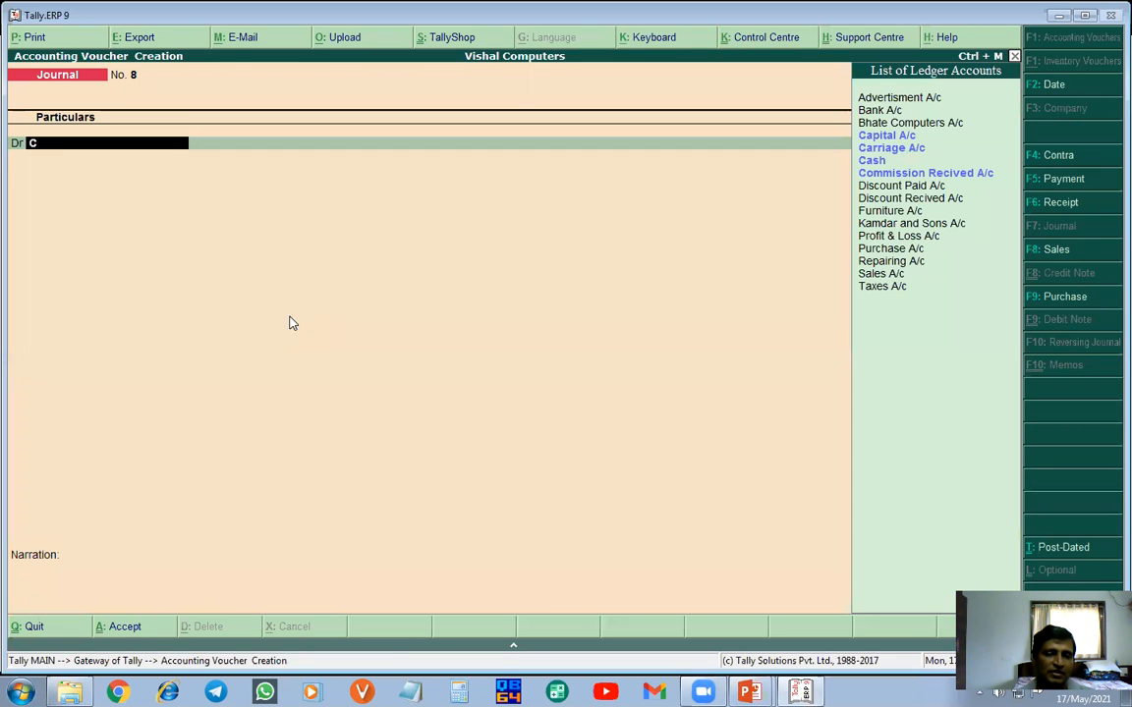
left_click(884, 162)
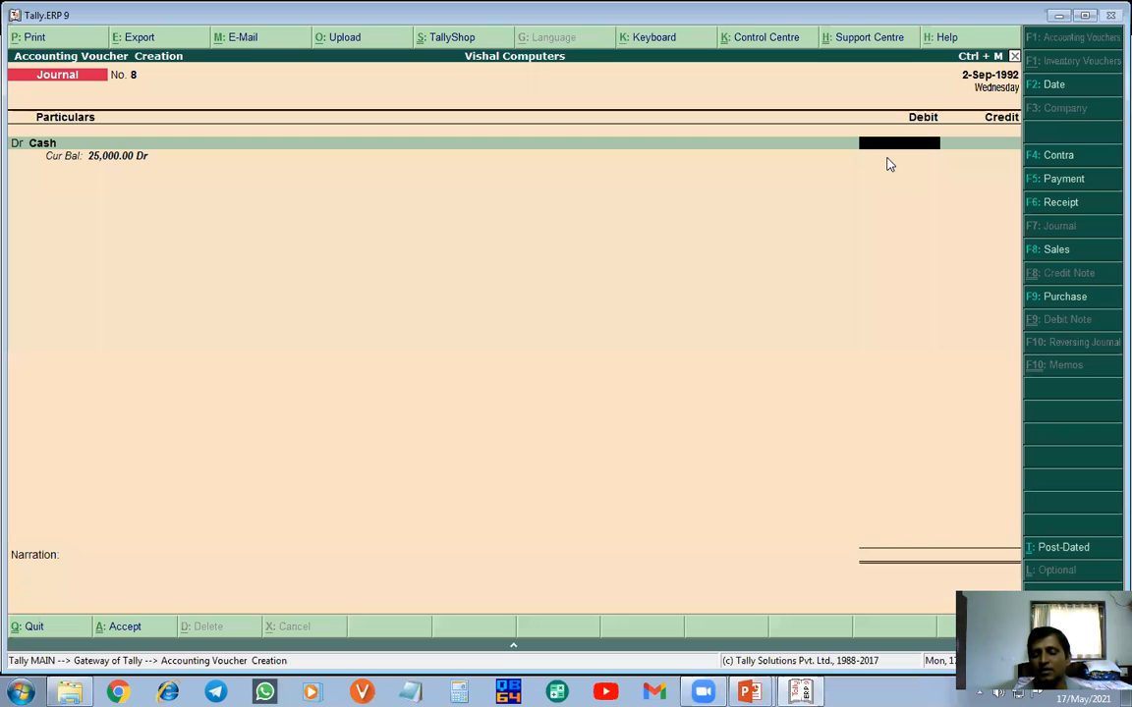
type("7000")
key("Return")
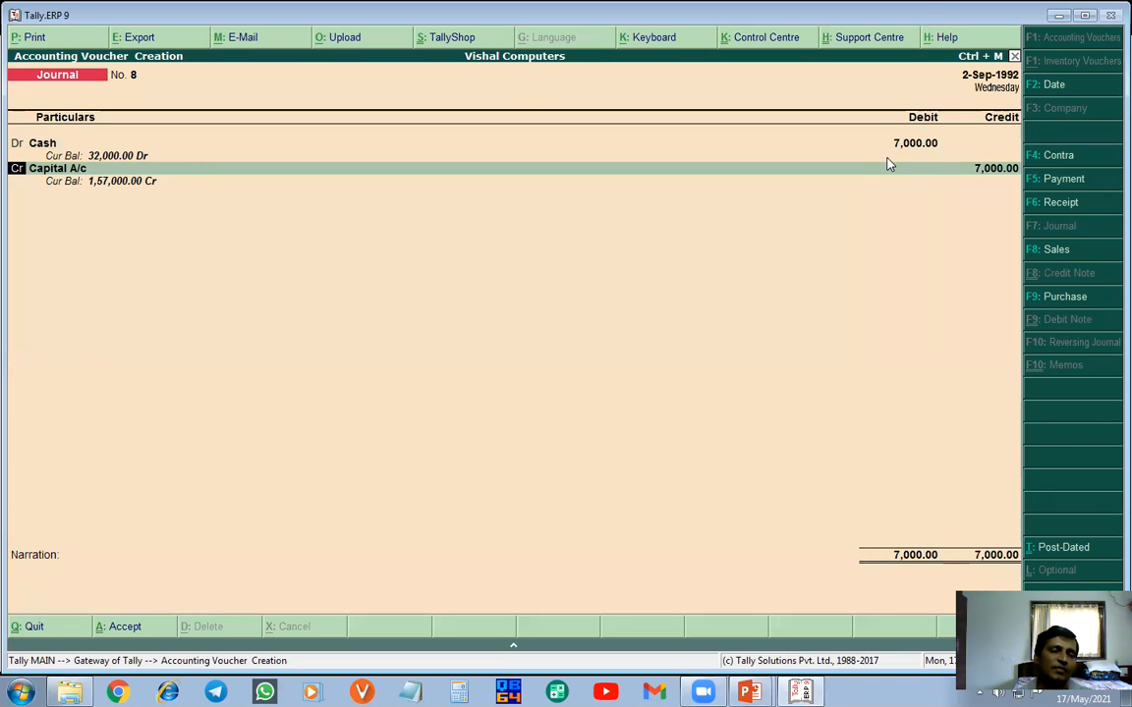
- Replace Capital A/c with Sales A/c on the credit line and accept the 7,000 credit
key("Return")
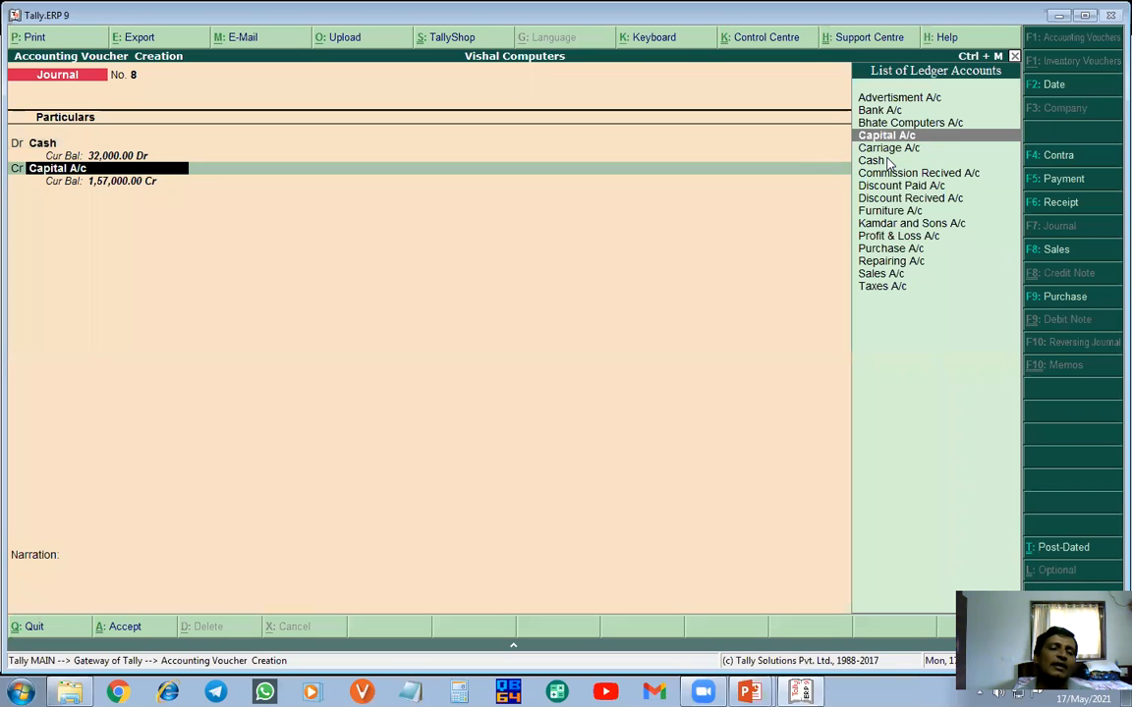
type("S")
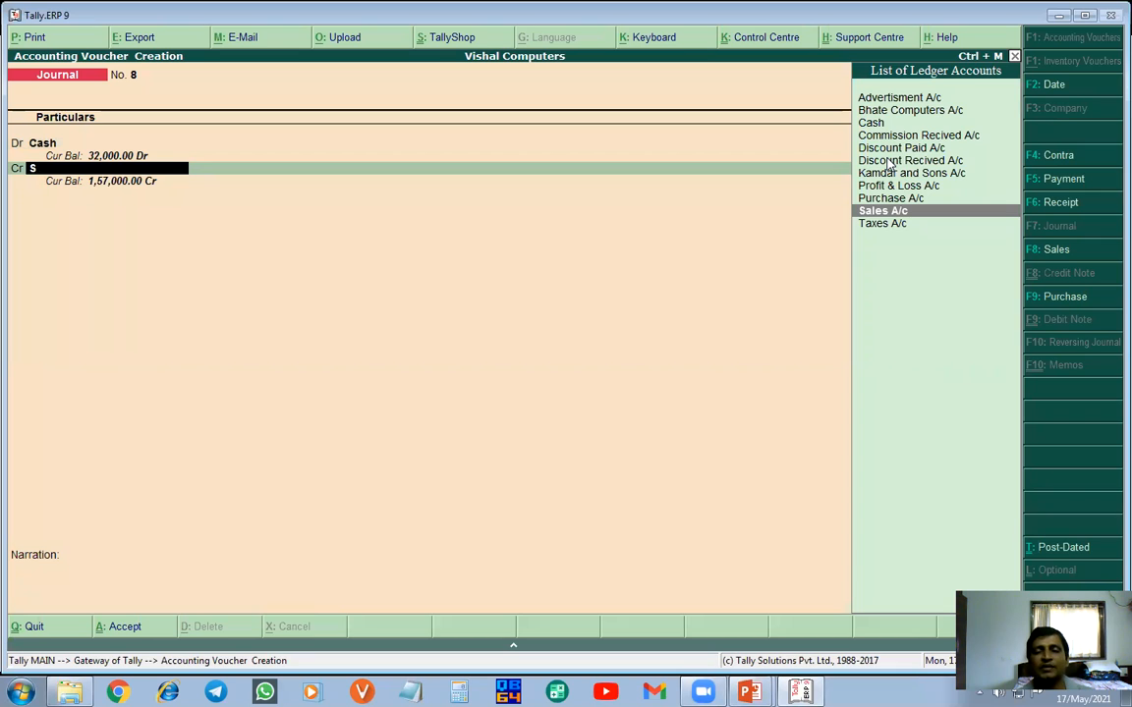
key("Return")
key("Return")
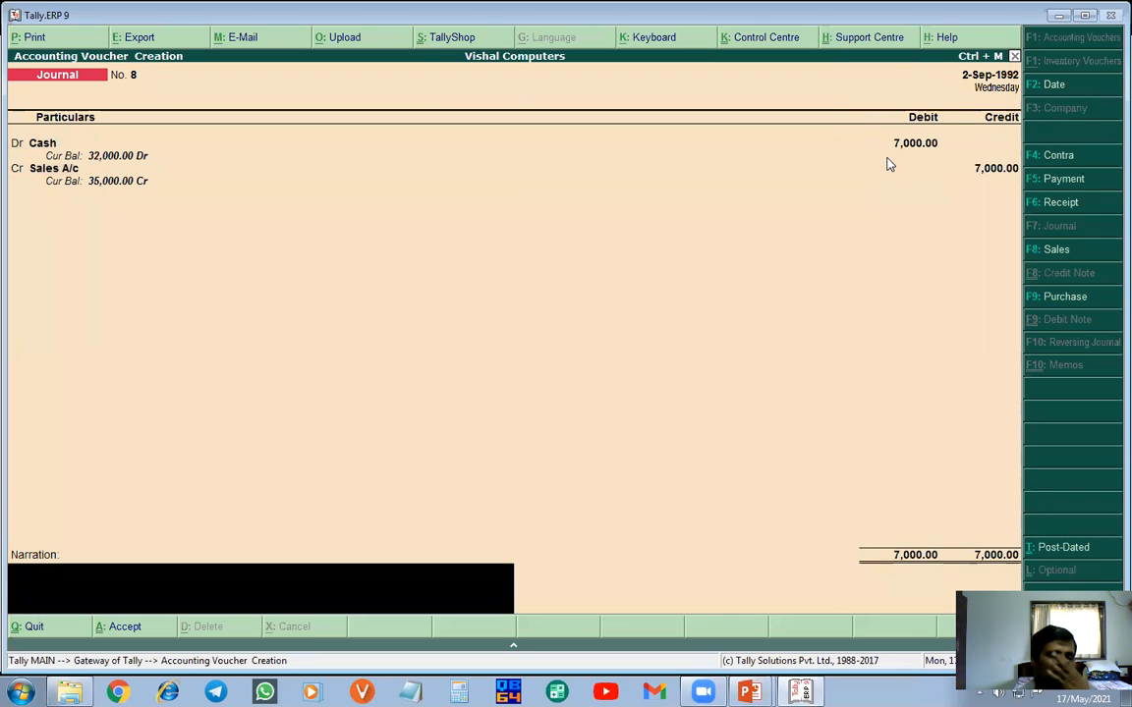
- Enter the narration "Being Cash Sales" and save the cash sales journal voucher
type("Being")
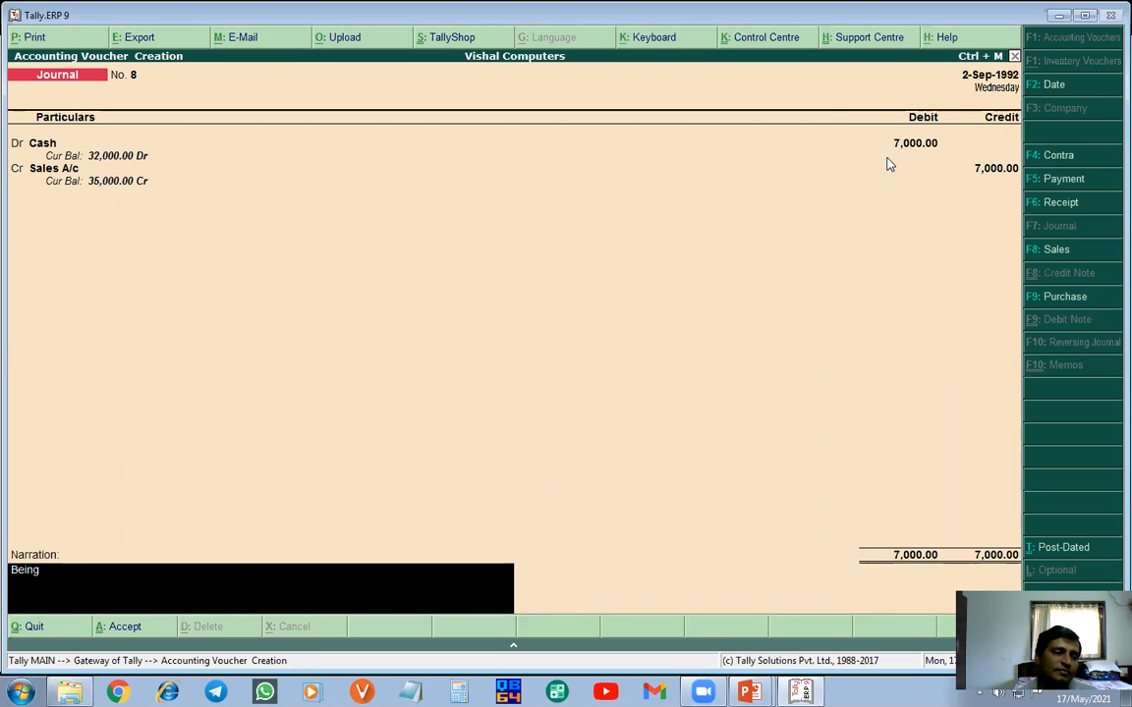
type(" Cash Sales")
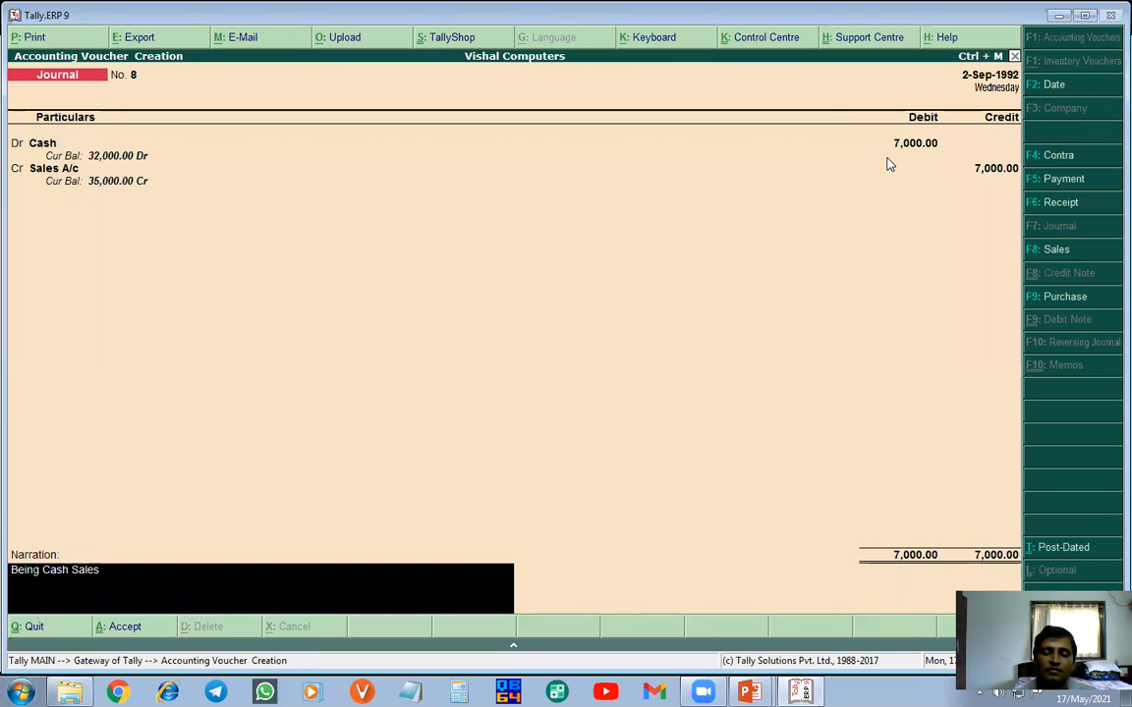
key("Return")
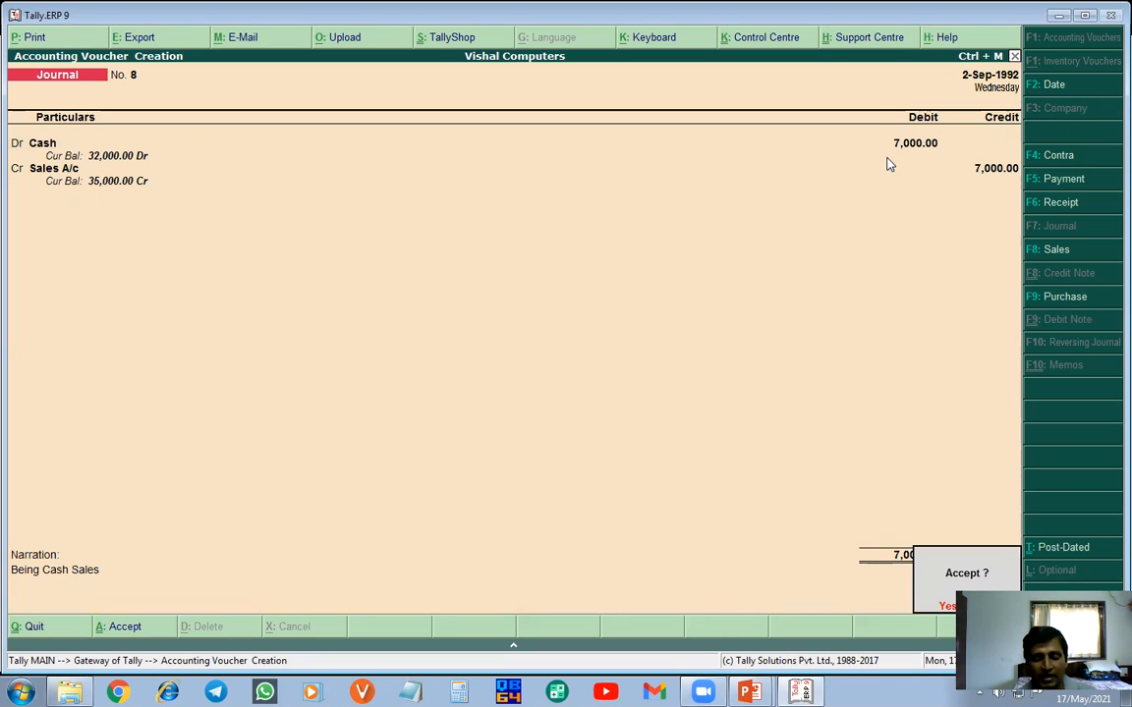
key("Return")
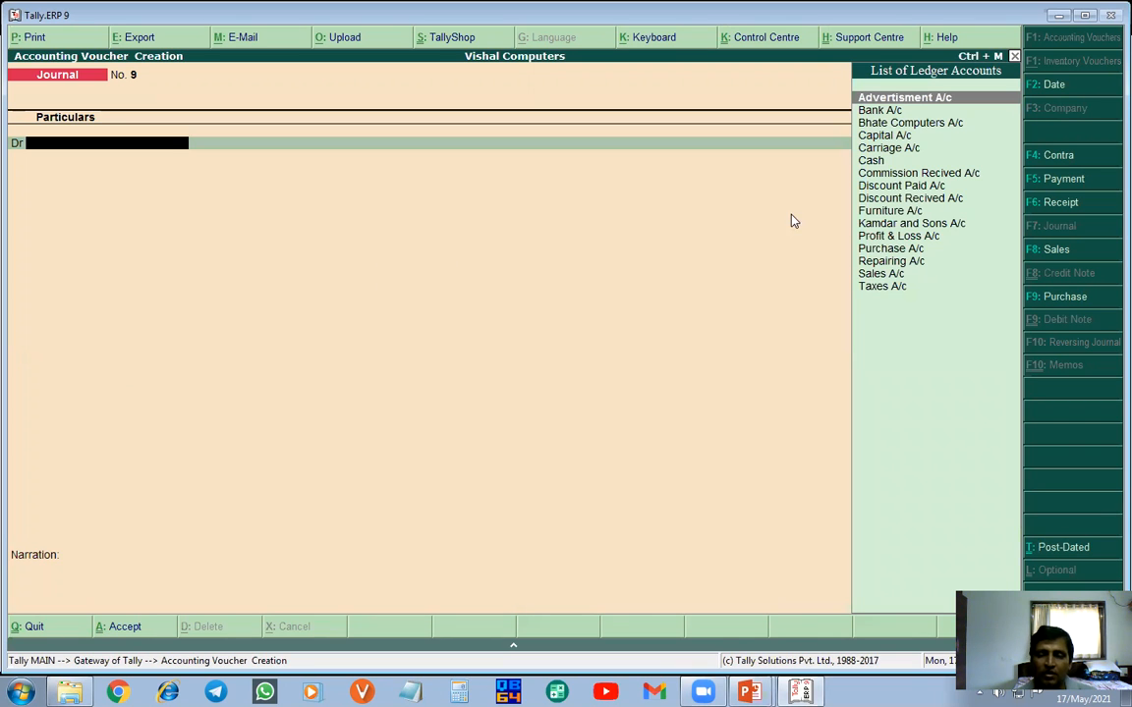
- Advance the slides to the 01/10/1992 cheque receipt entry and set the new journal voucher's date to 1-Oct-1992
key("alt+Tab")
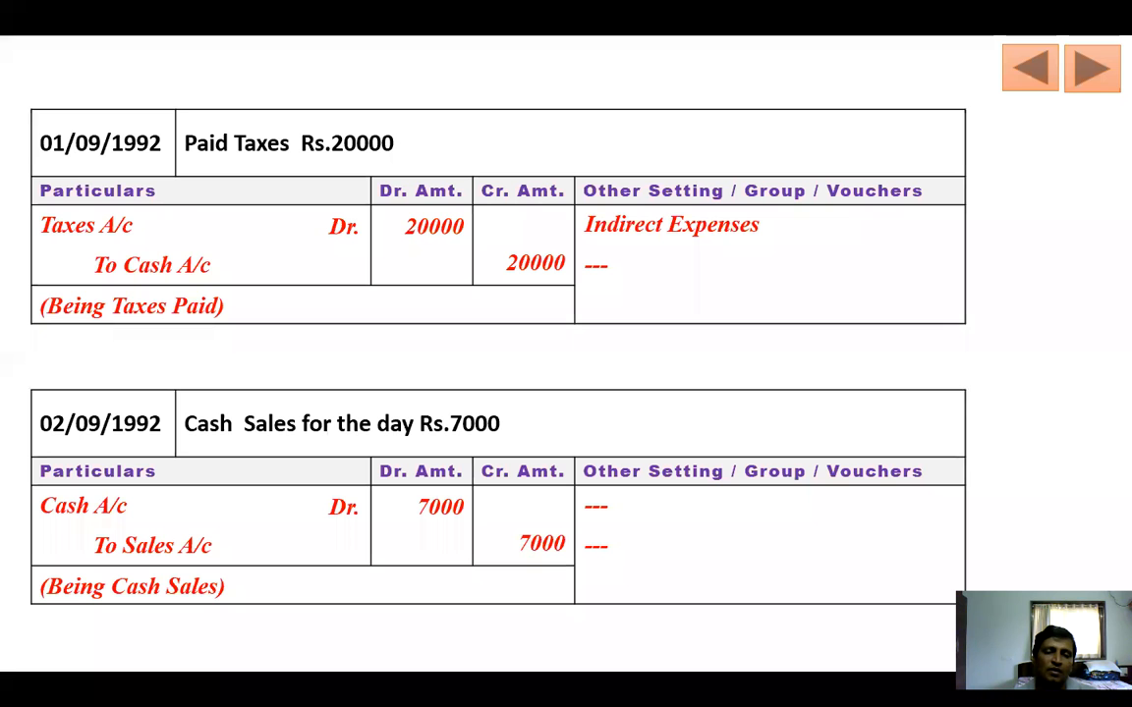
left_click(688, 316)
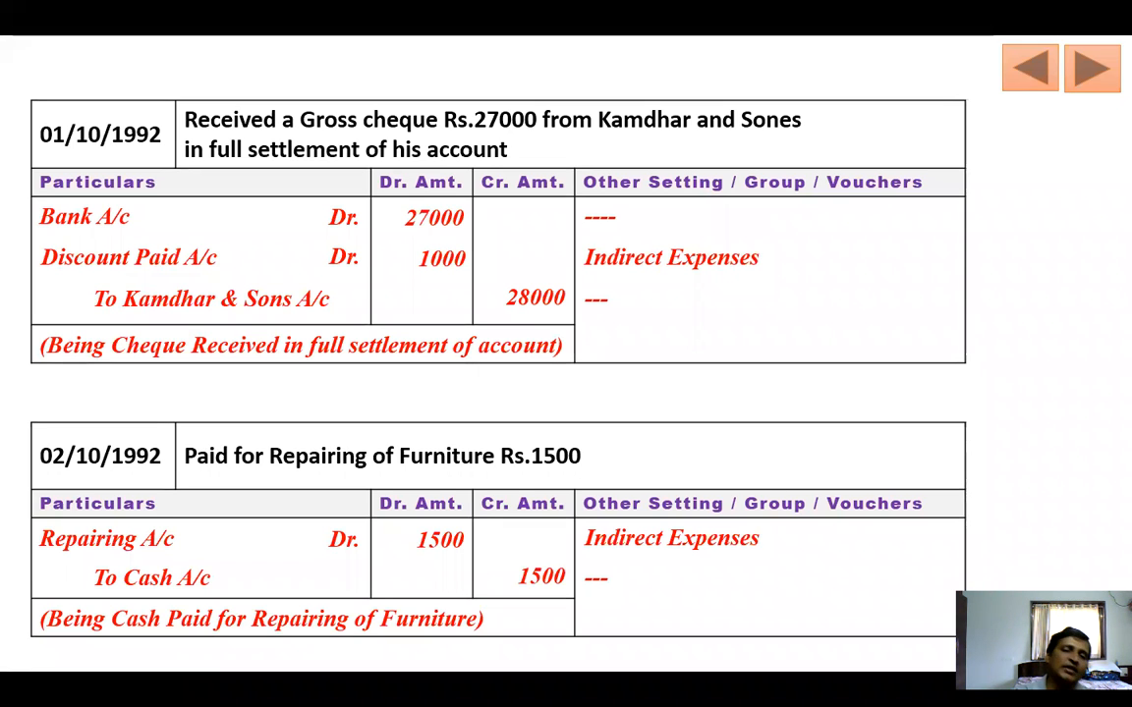
key("alt+Tab")
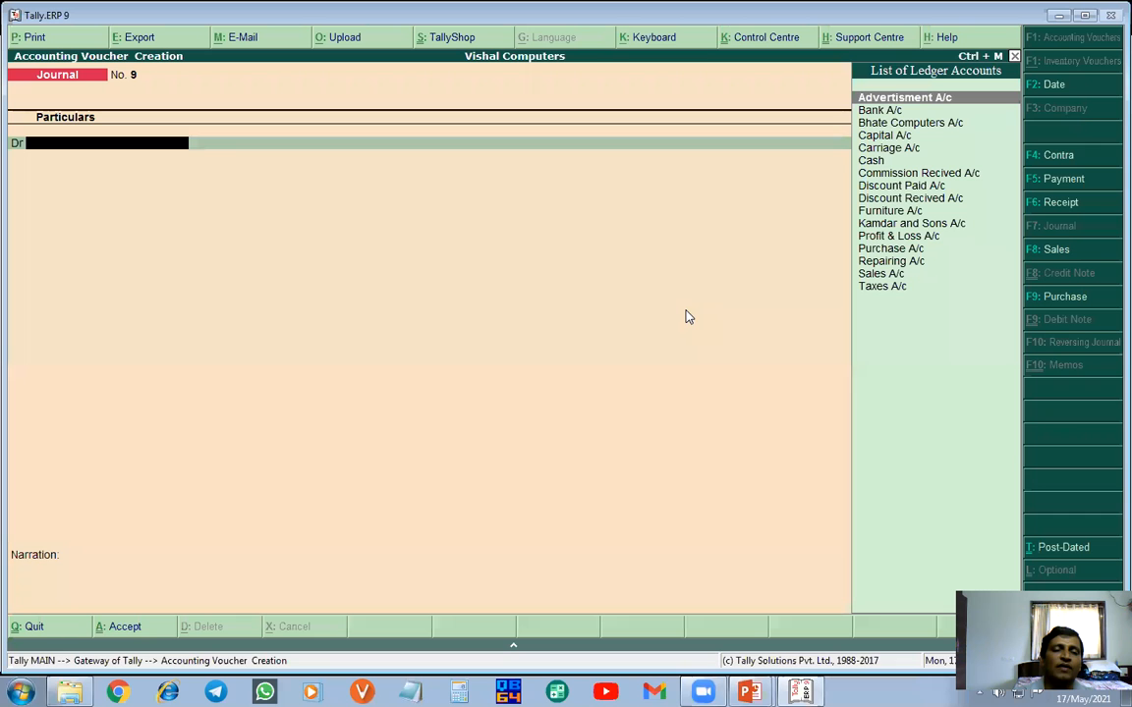
left_click(1055, 85)
type("1/10")
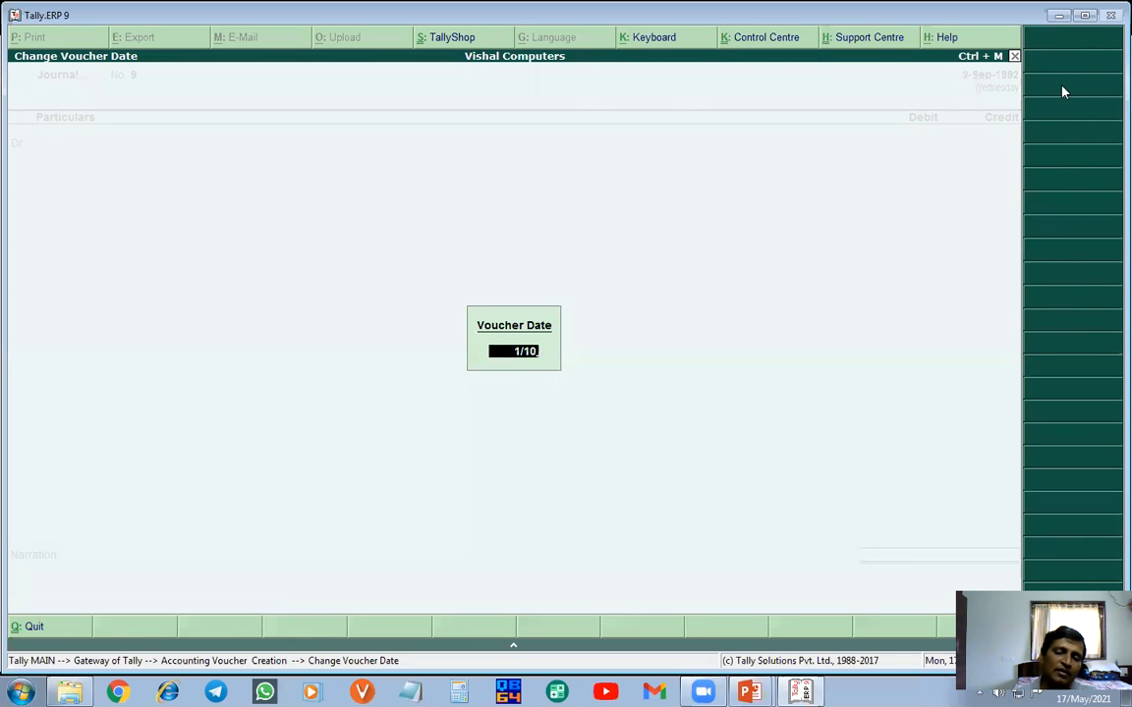
key("Return")
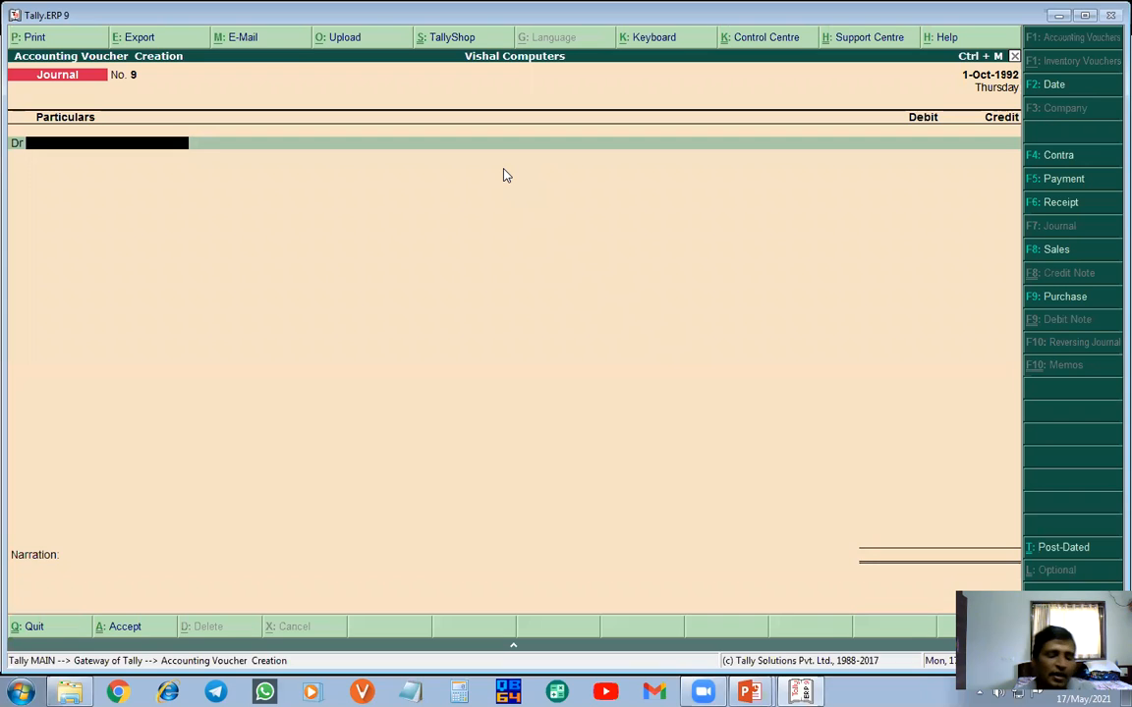
- Recheck the cheque receipt entry on the slide, debit Bank A/c with 27,000 and accept its Cheque/DD bank allocation
key("alt+Tab")
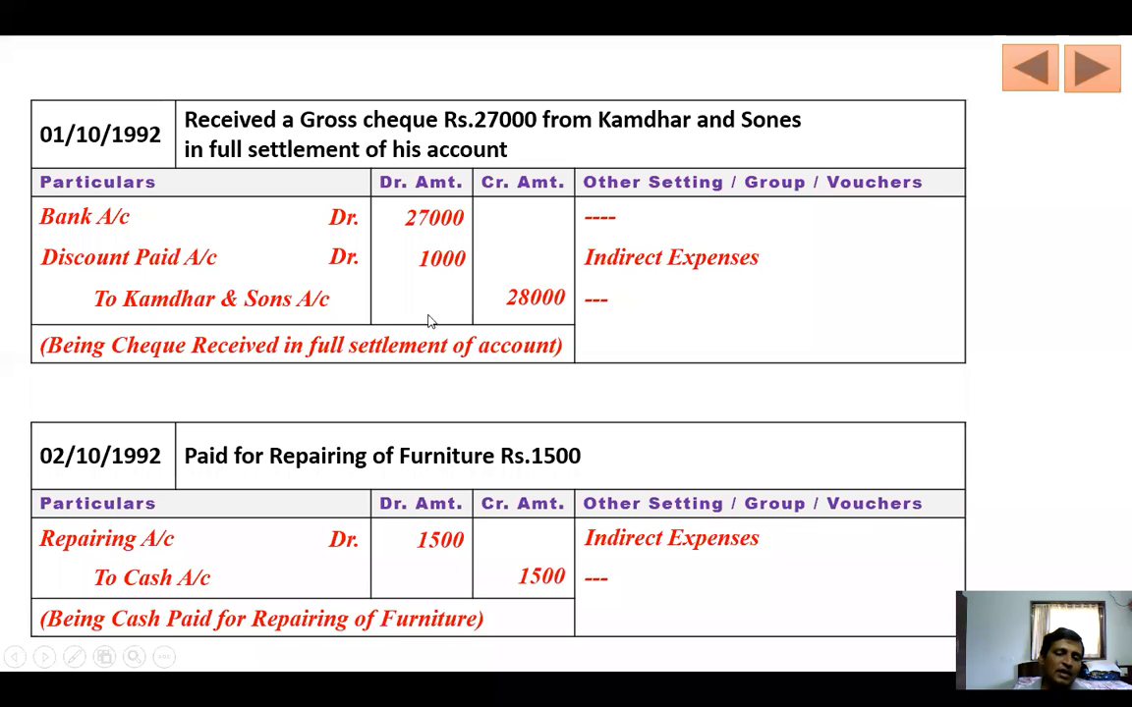
key("alt+Tab")
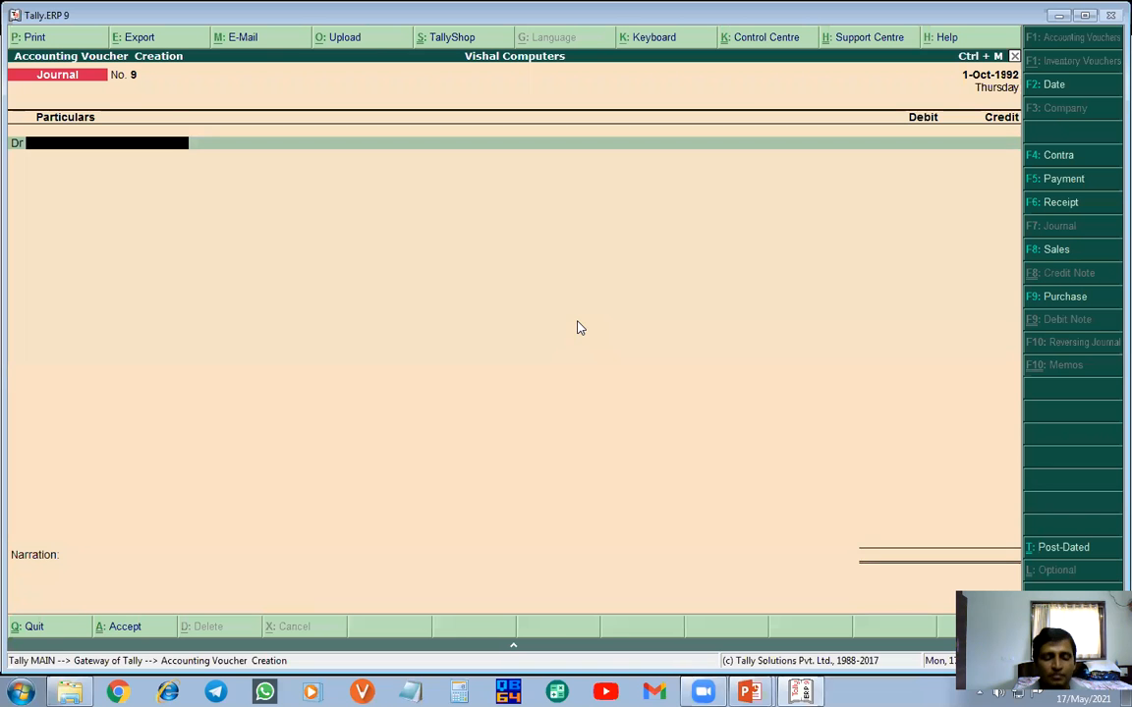
type("B")
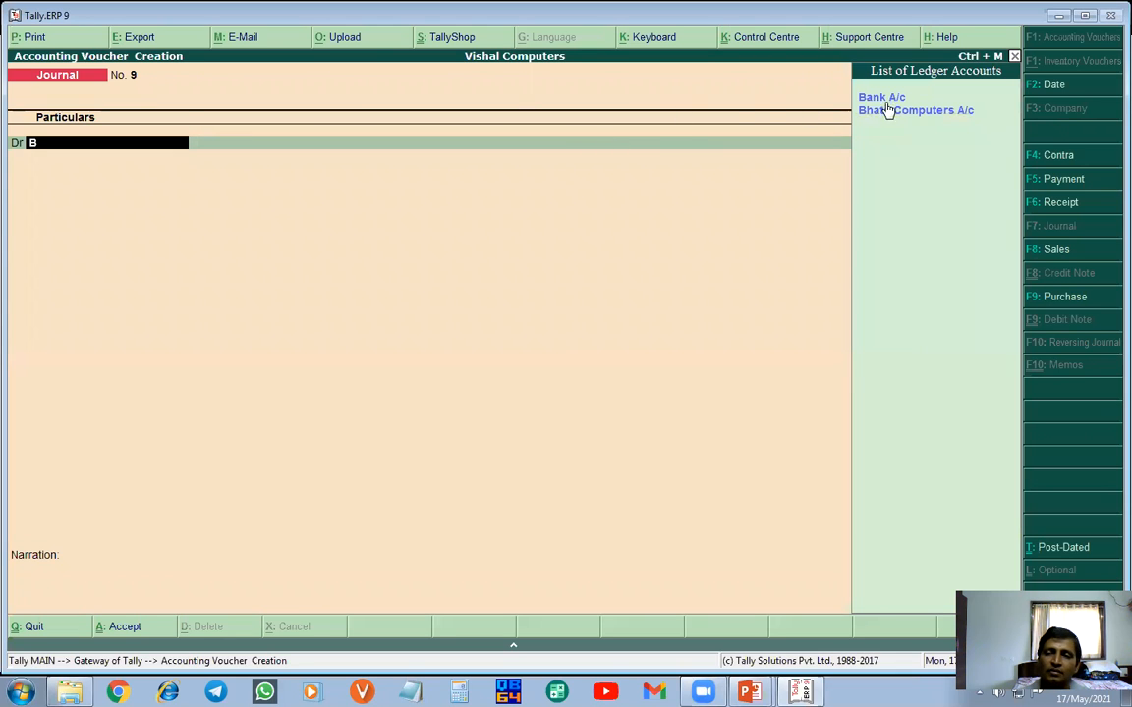
key("Return")
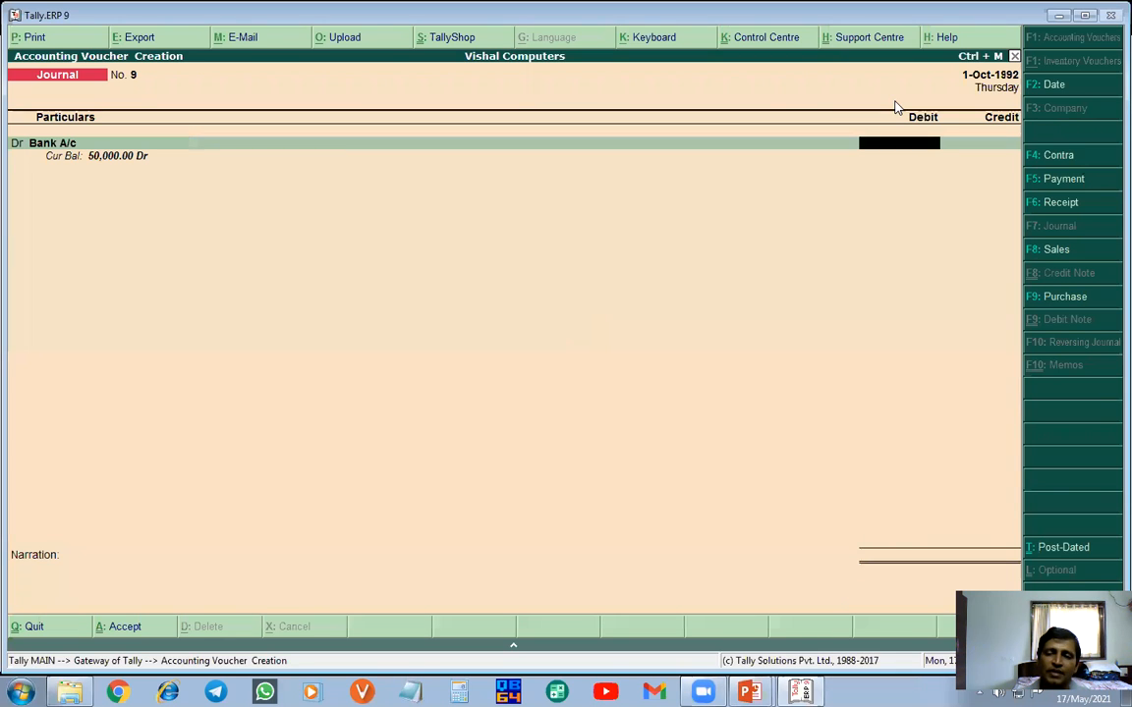
type("27000")
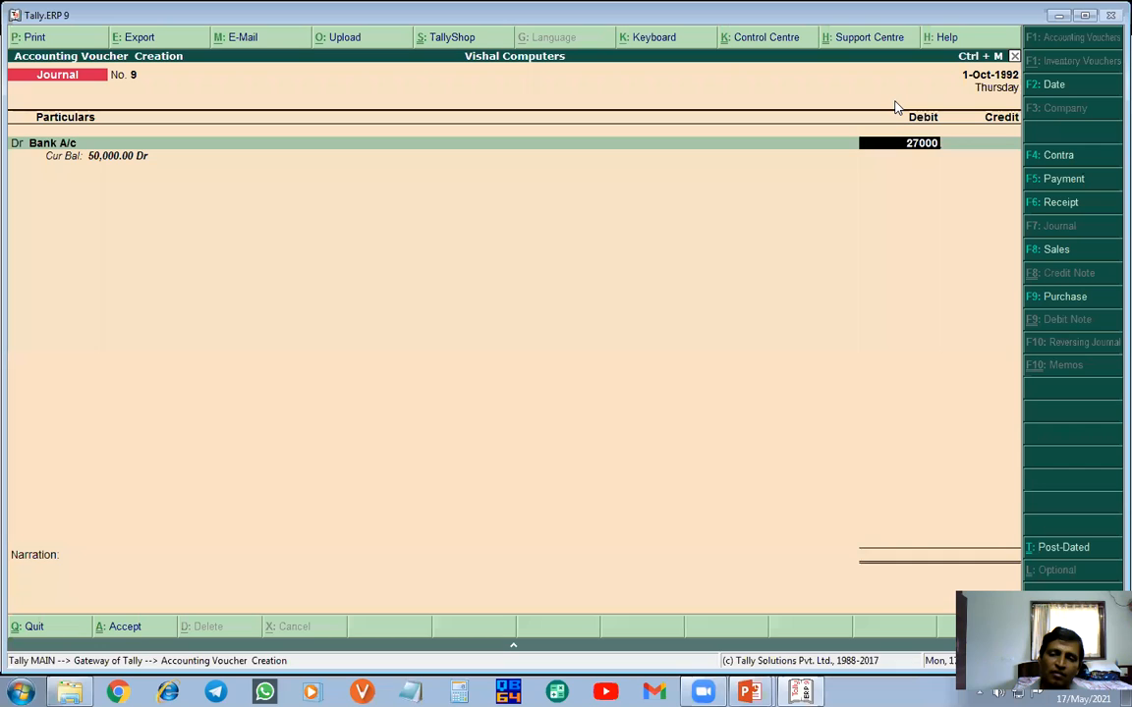
key("Return")
key("Return")
key("Return")
key("Return")
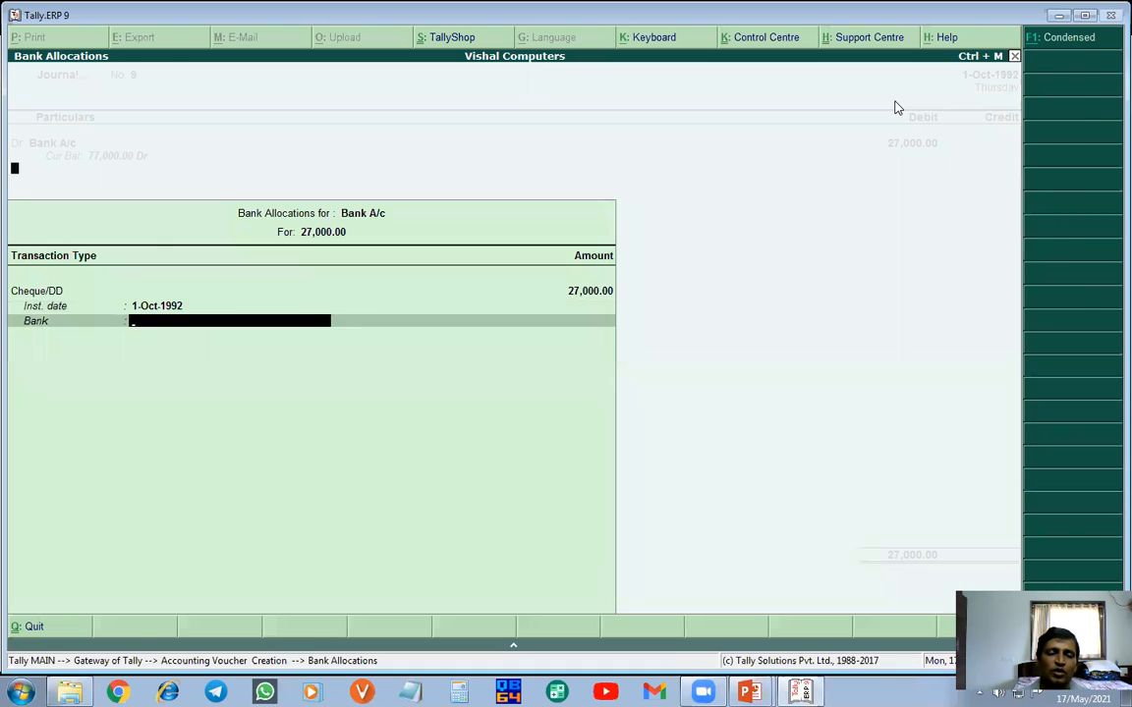
key("Return")
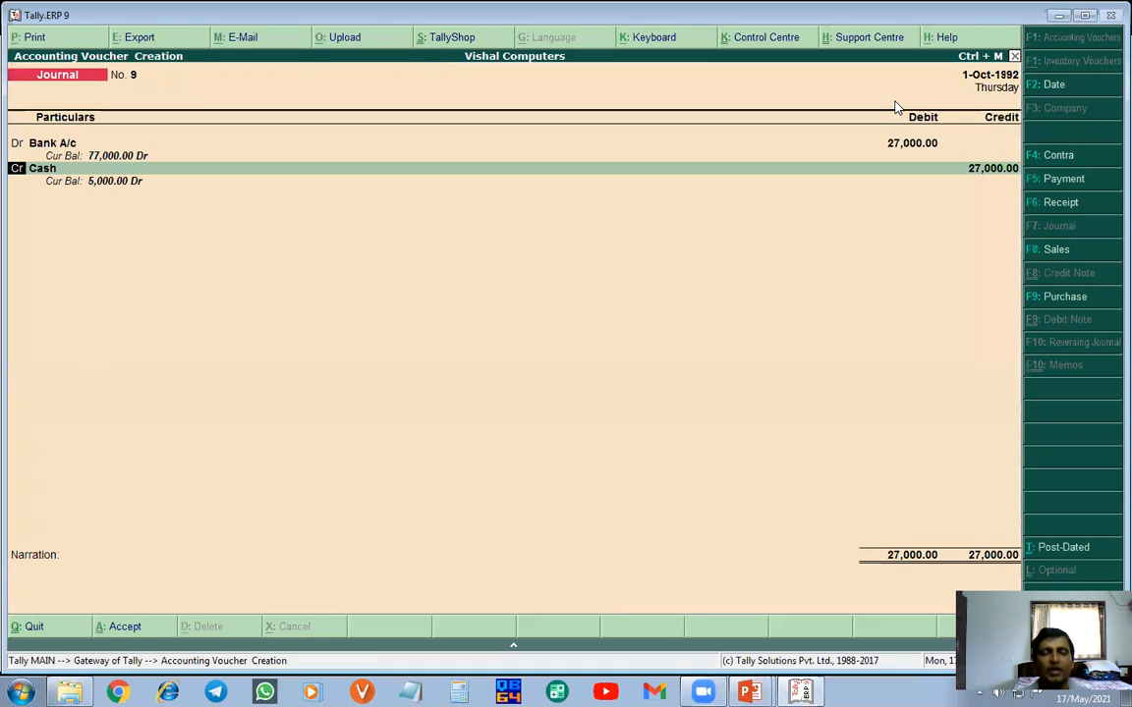
- Change the second voucher line to a debit and post 1,000 to Discount Paid A/c
type("dr")
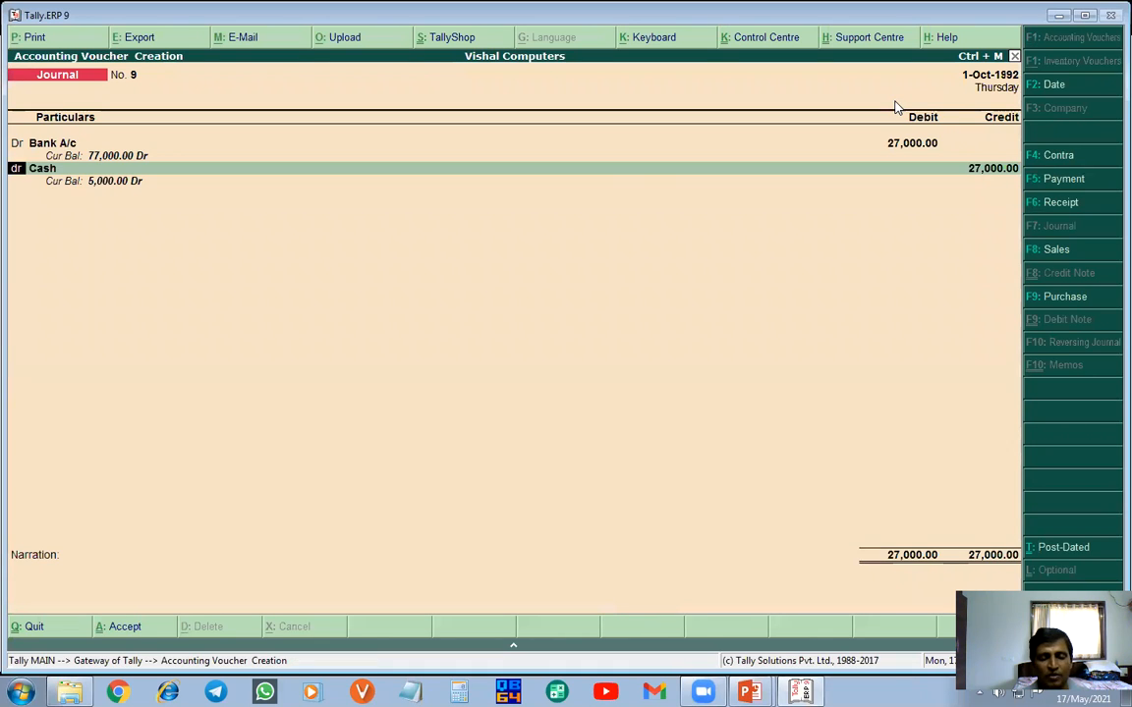
key("Return")
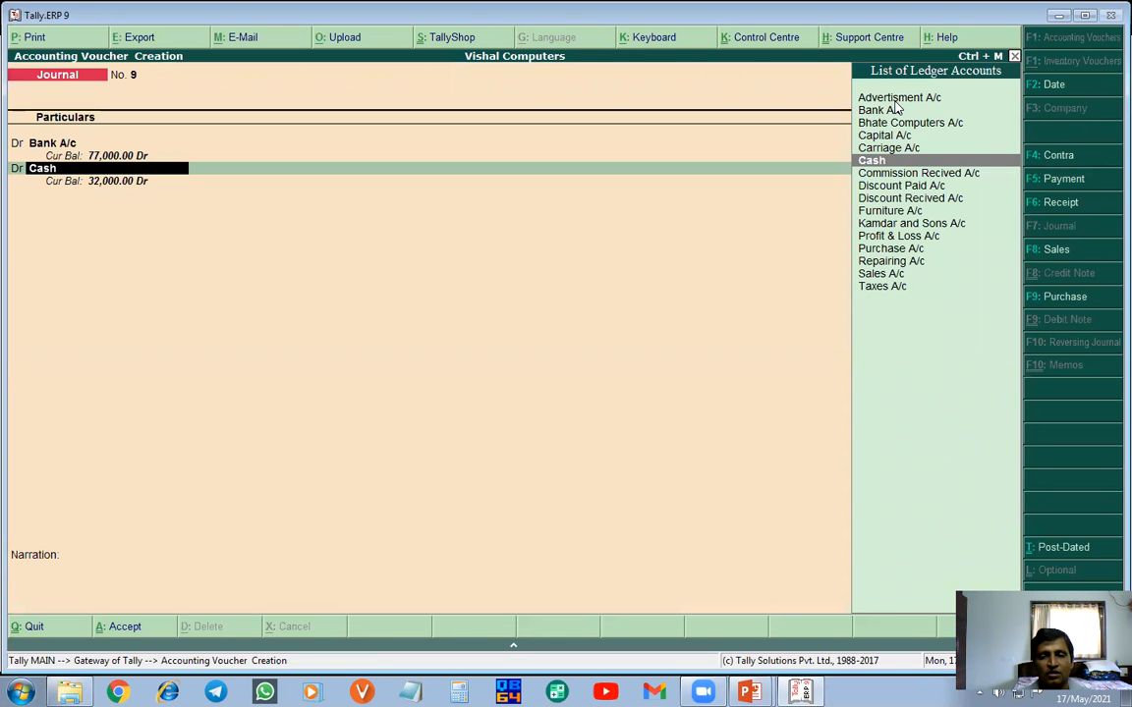
type("d")
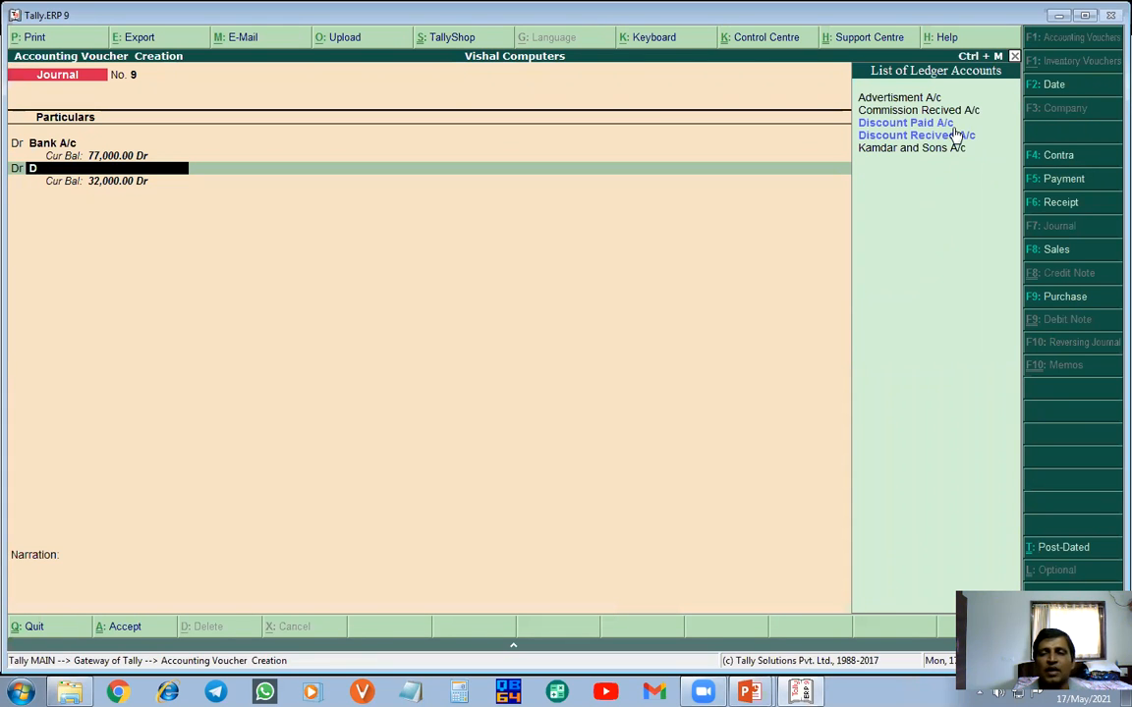
left_click(949, 125)
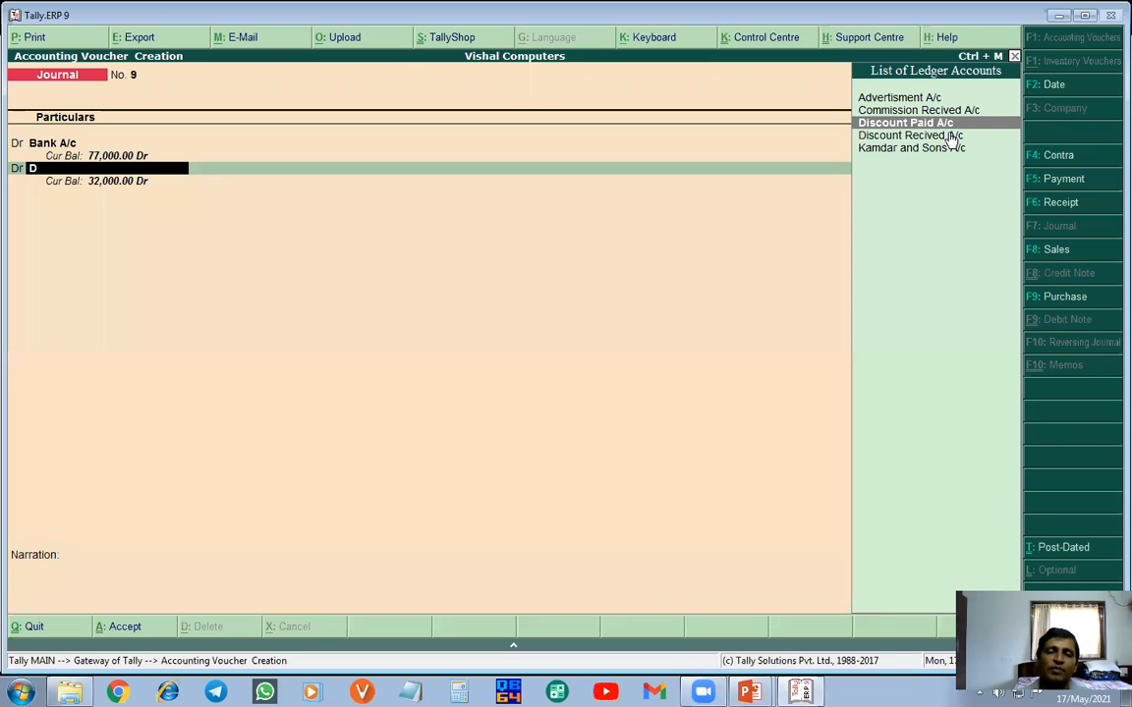
key("Return")
type("1000")
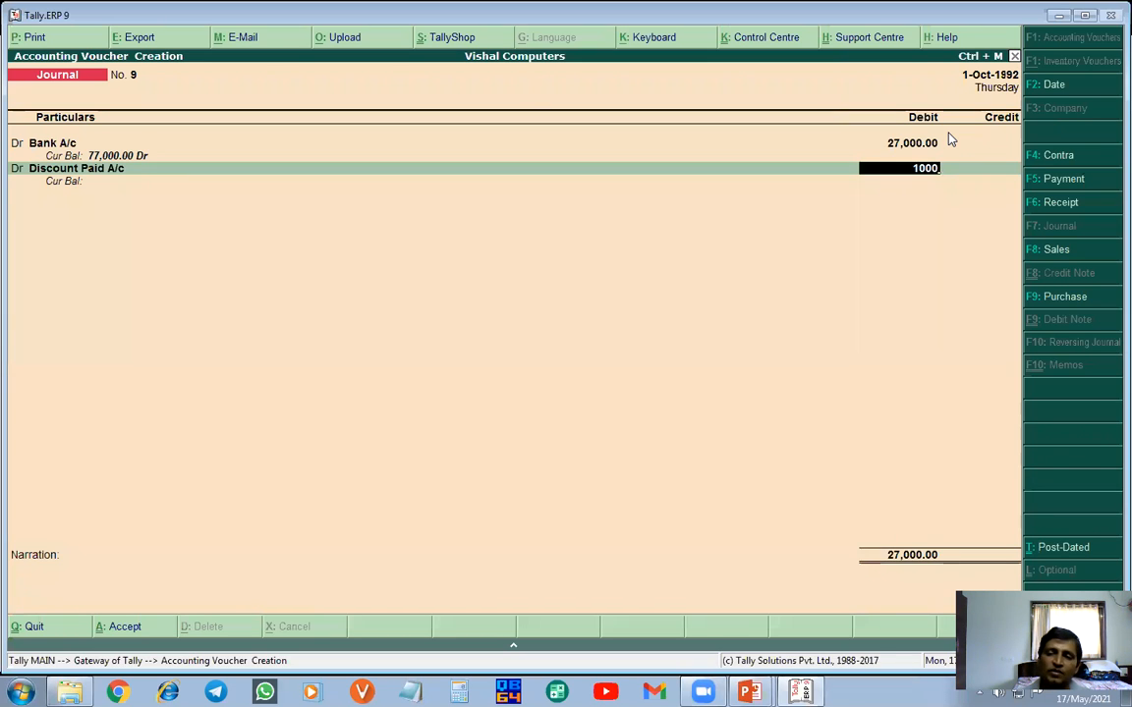
key("Return")
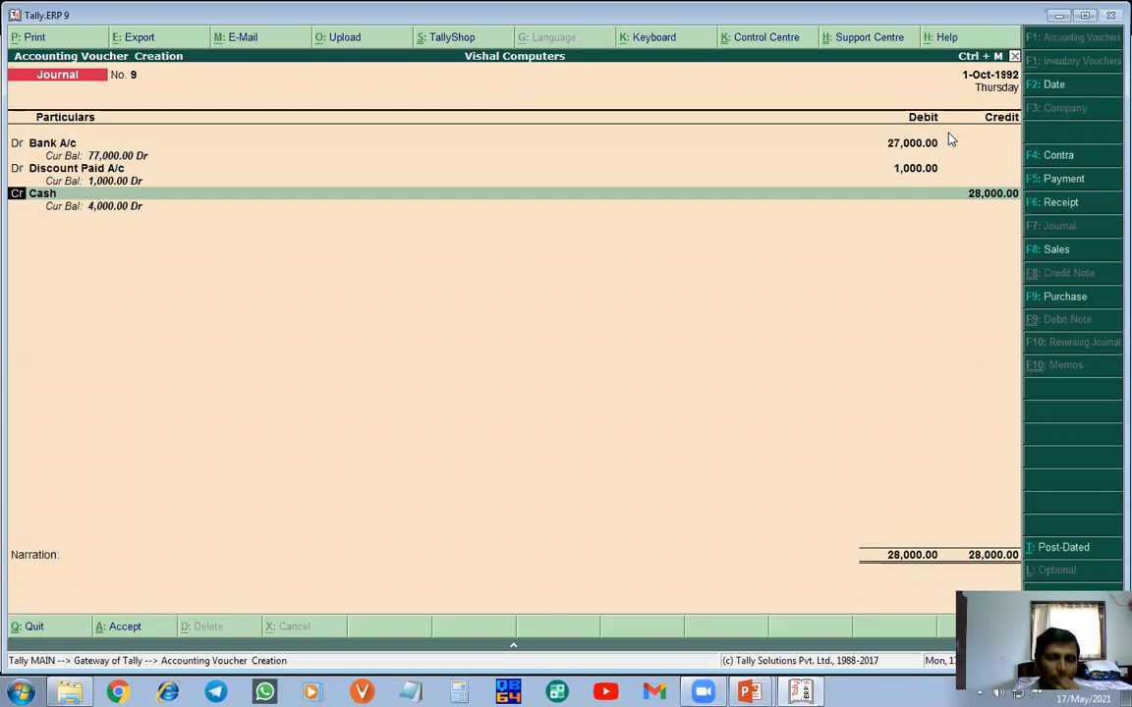
- Check the credited party on the slide, replace Cash with Kamdar and Sons A/c on the credit line and accept the 28,000 credit
key("Return")
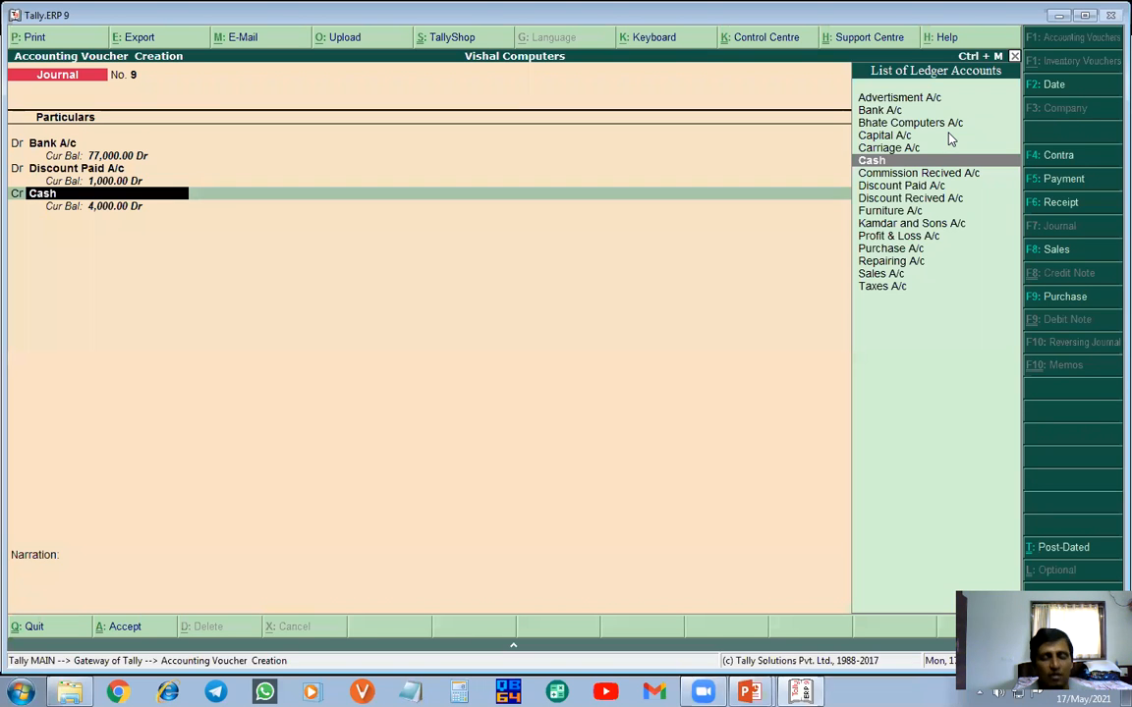
key("alt+Tab")
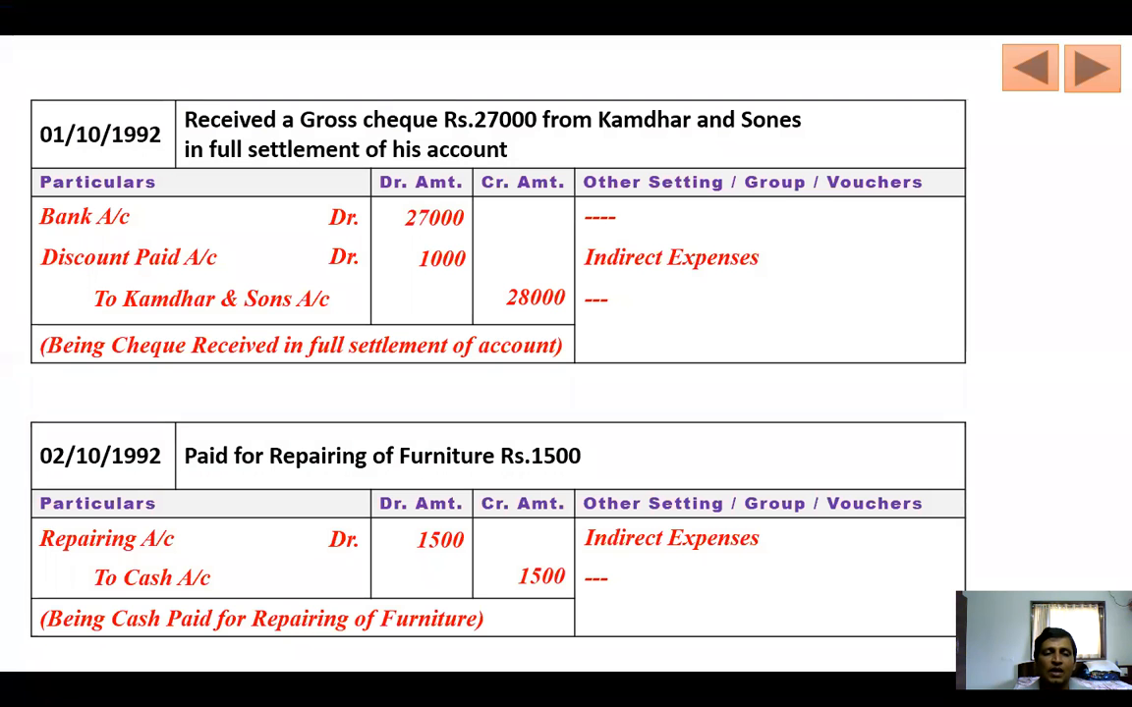
key("alt+Tab")
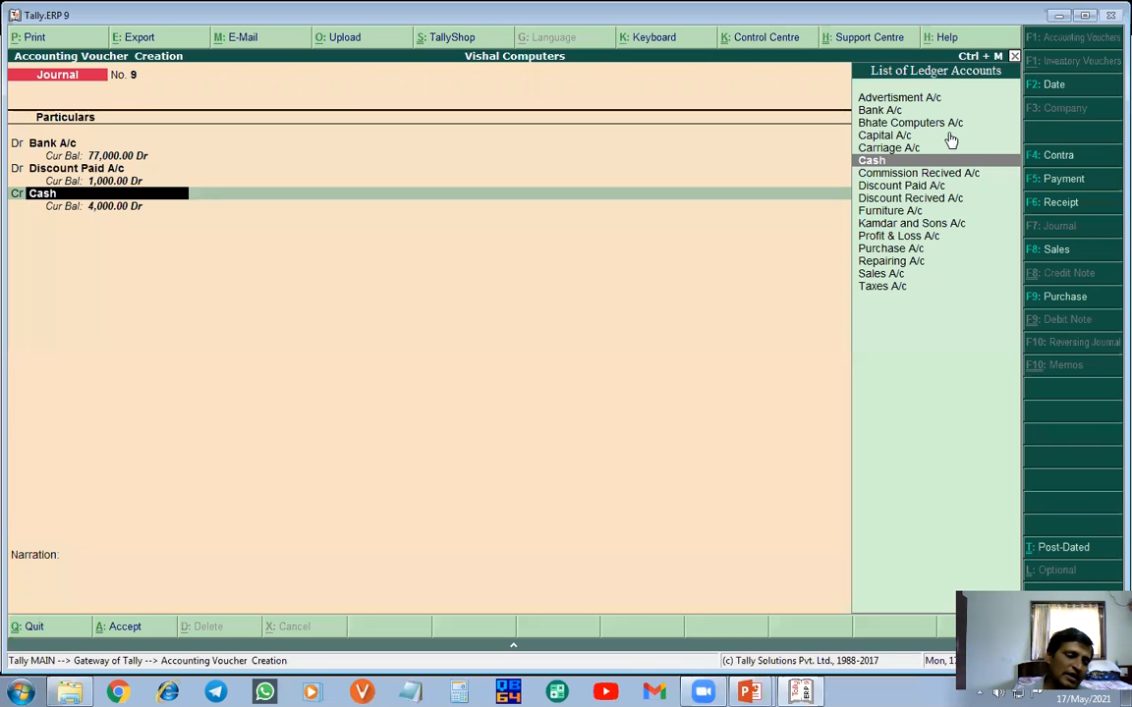
type("K")
key("Return")
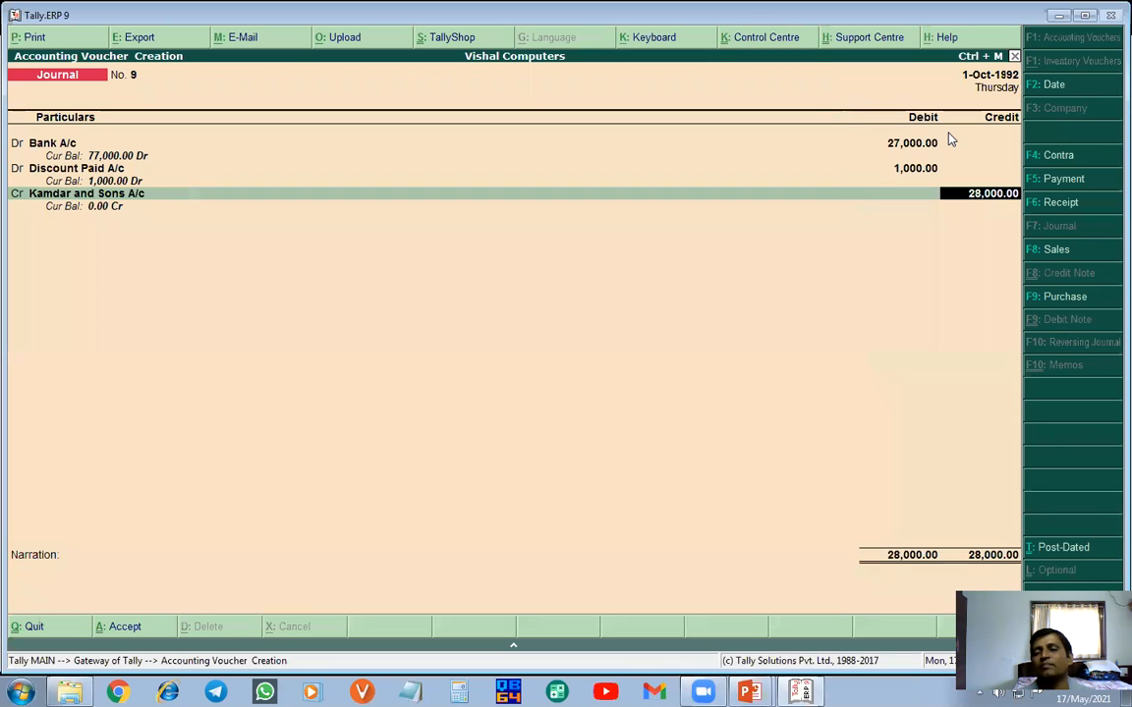
key("Return")
- Enter the narration "Being Cash paid in full settelment of account" and save the journal voucher
type("Being Cash p")
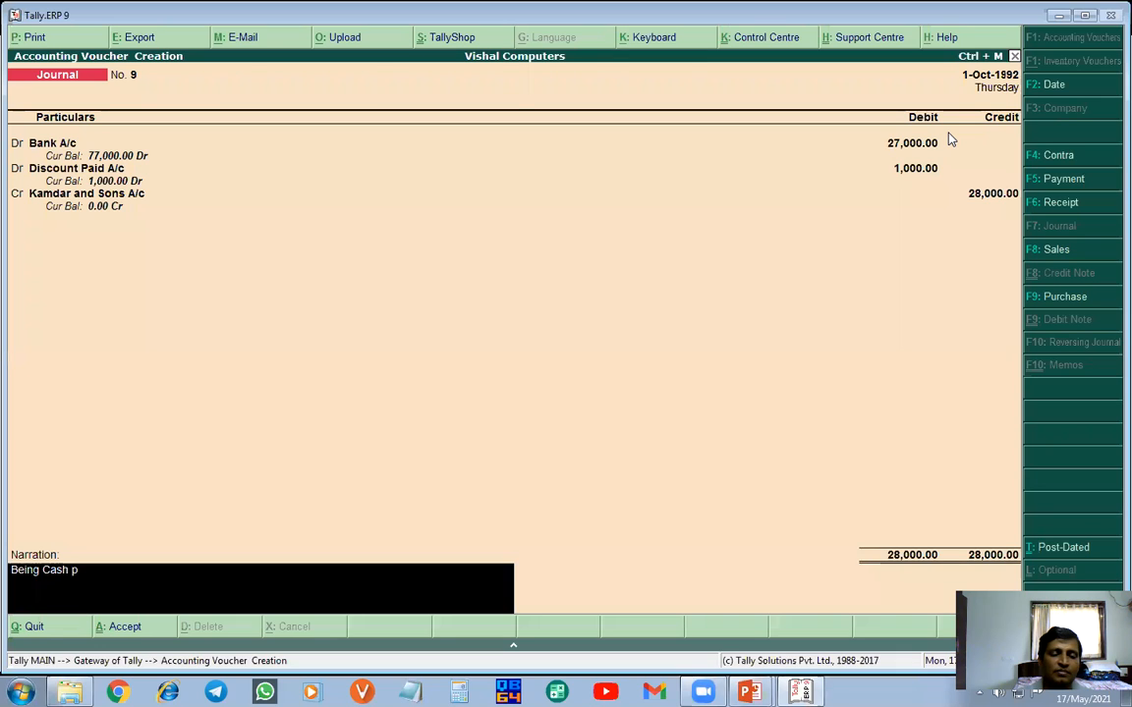
type("aid in")
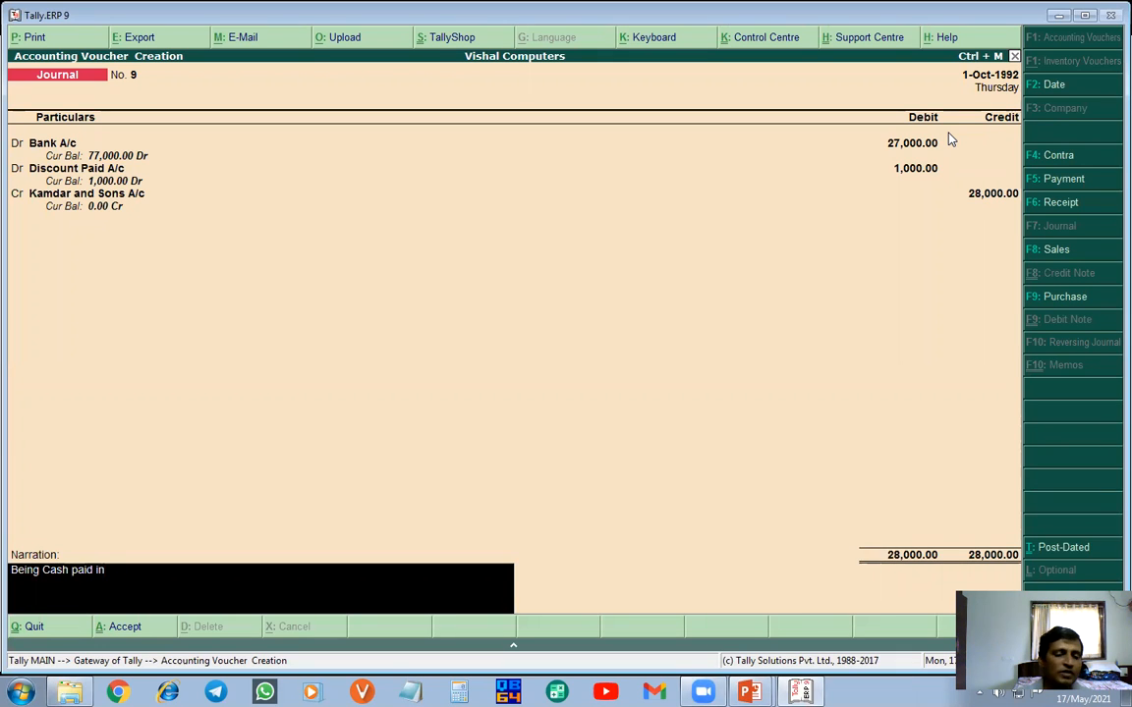
type(" full sett")
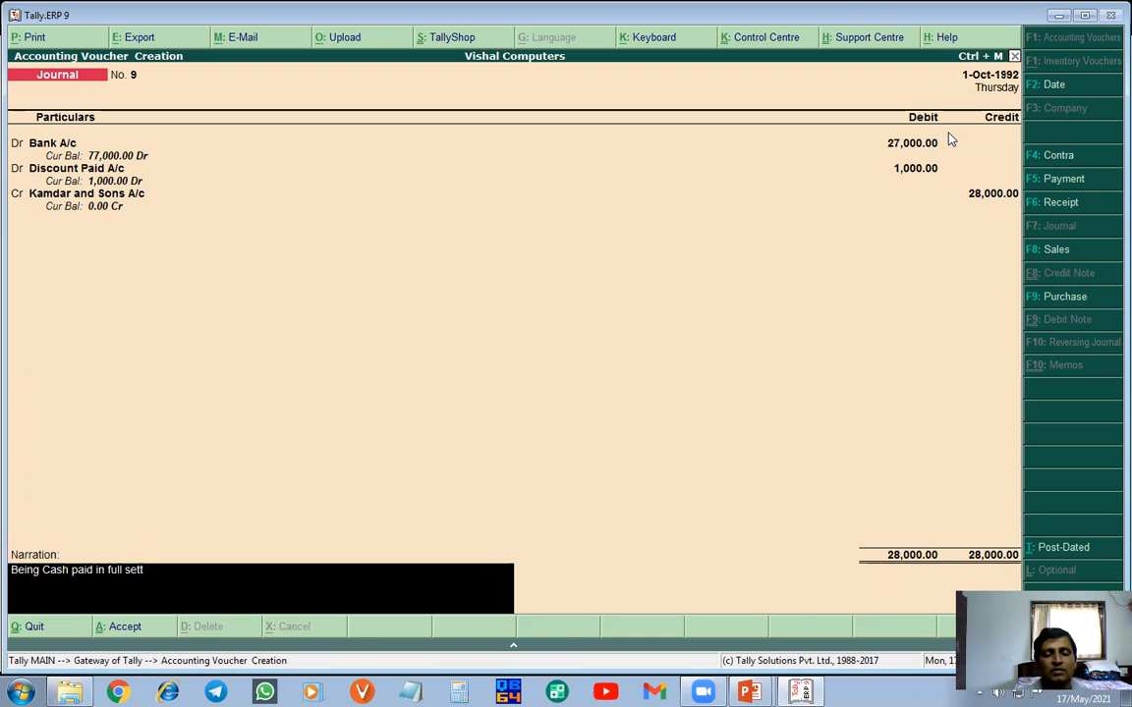
type("elment of acco")
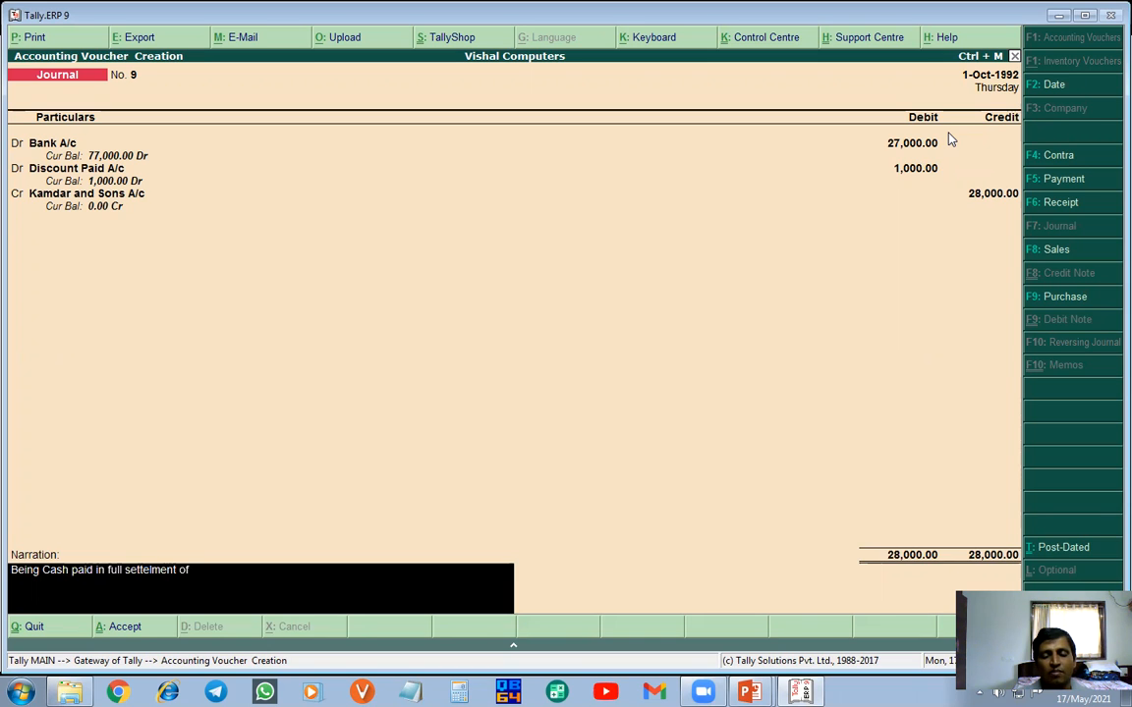
type("unt")
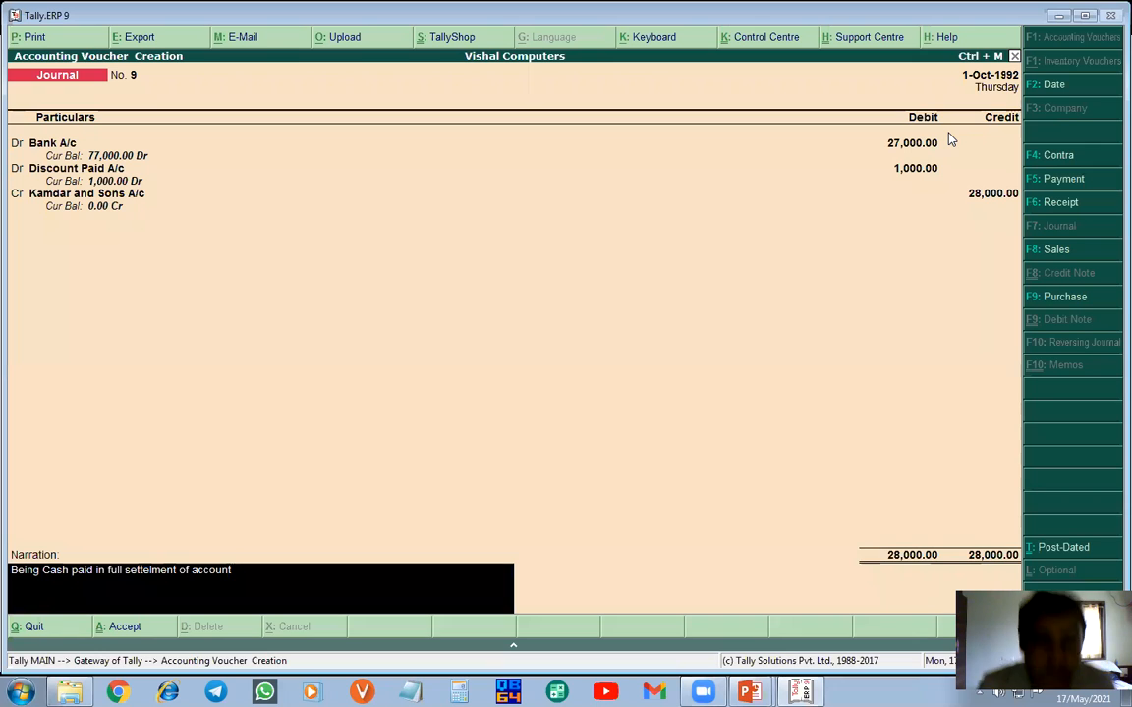
key("Return")
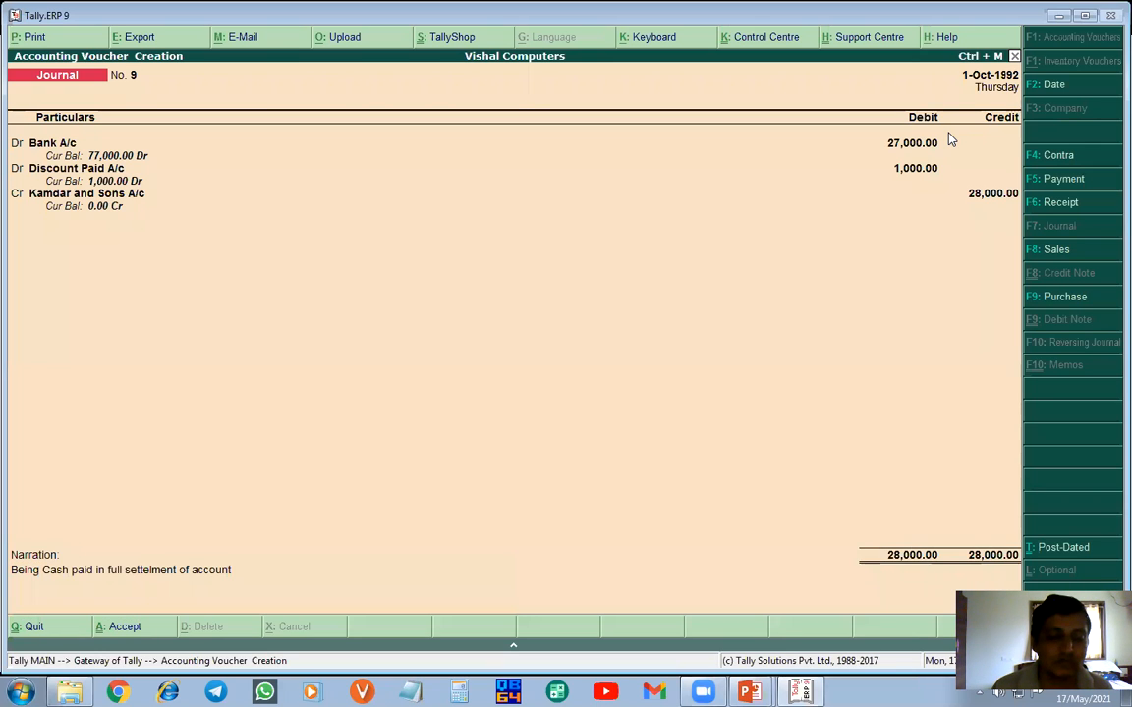
key("Return")
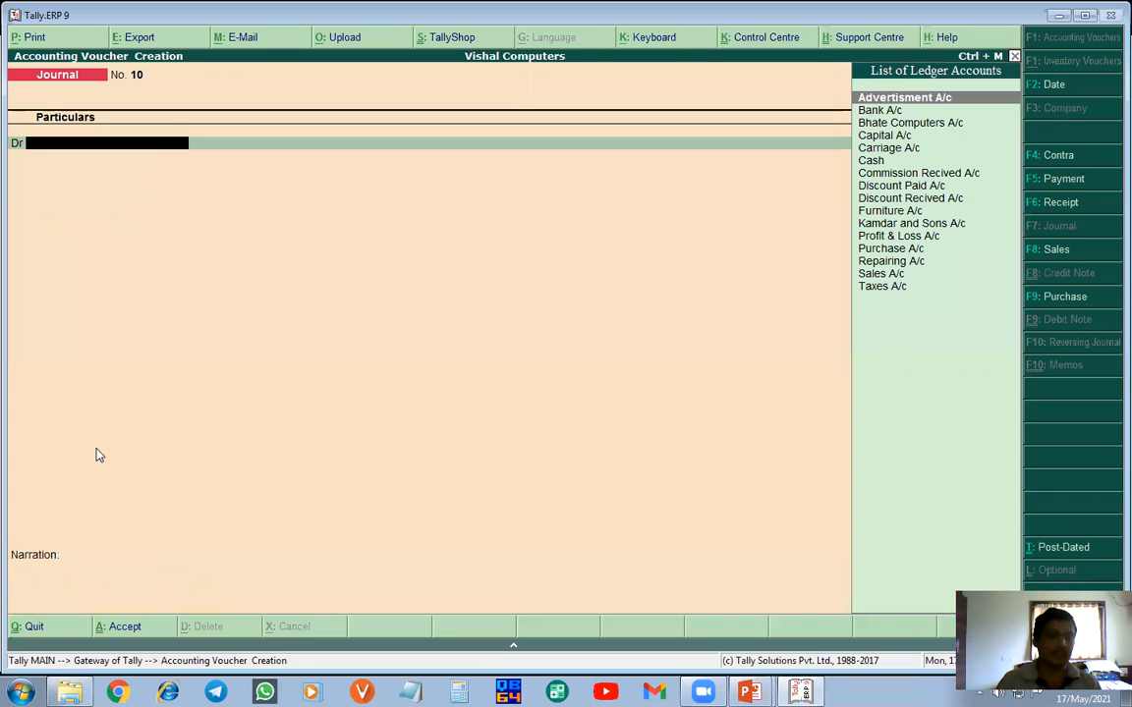
- Switch to the PowerPoint slide show with the 02/10/1992 furniture repair entry
key("alt+Tab")
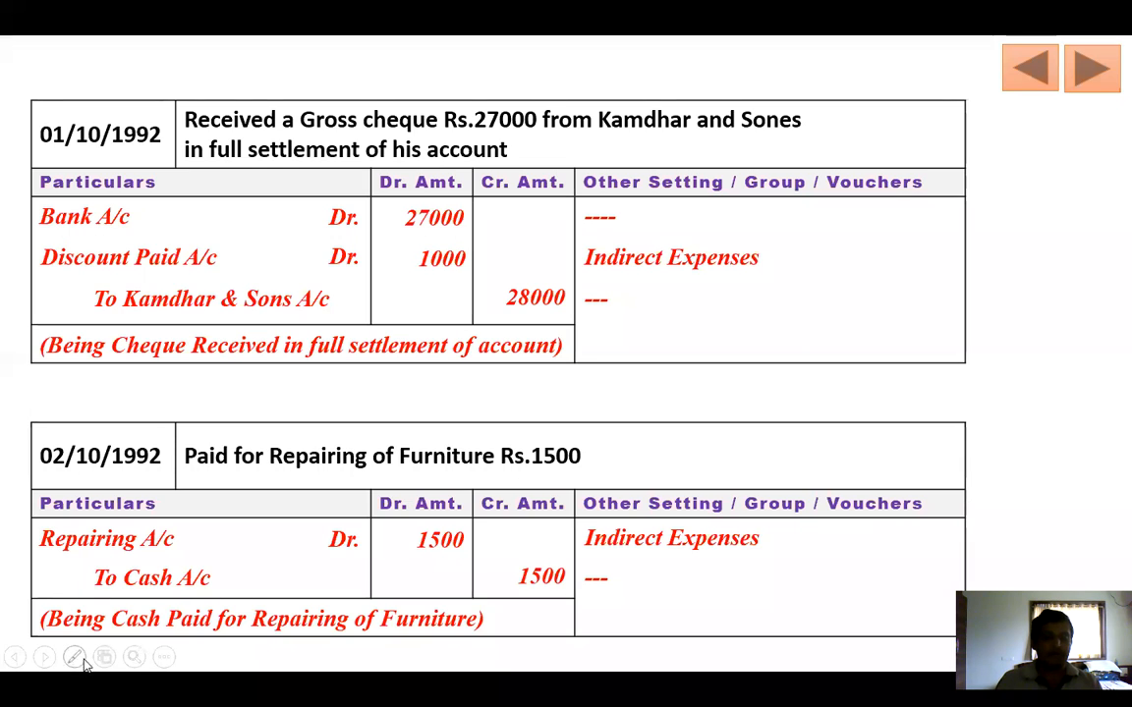
left_click(135, 658)
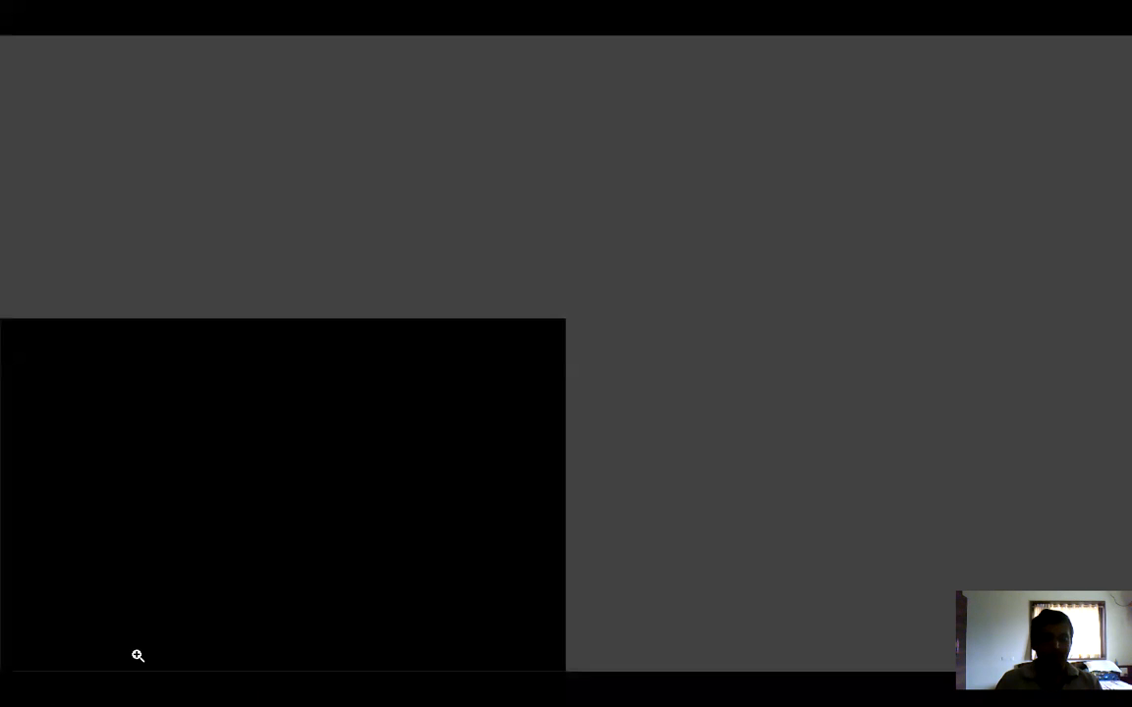
left_click(398, 410)
key("Escape")
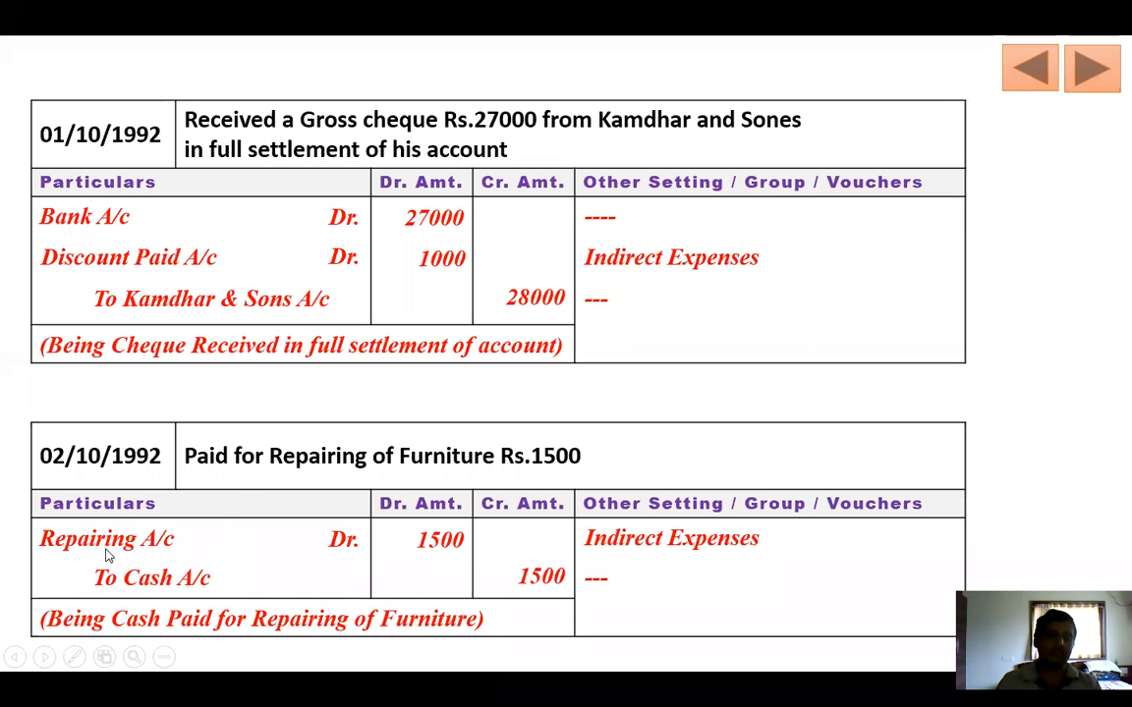
- Underline in purple ink the date, Repairing and Cash accounts, and both 1500 amounts of the 02/10/1992 entry
left_click(73, 657)
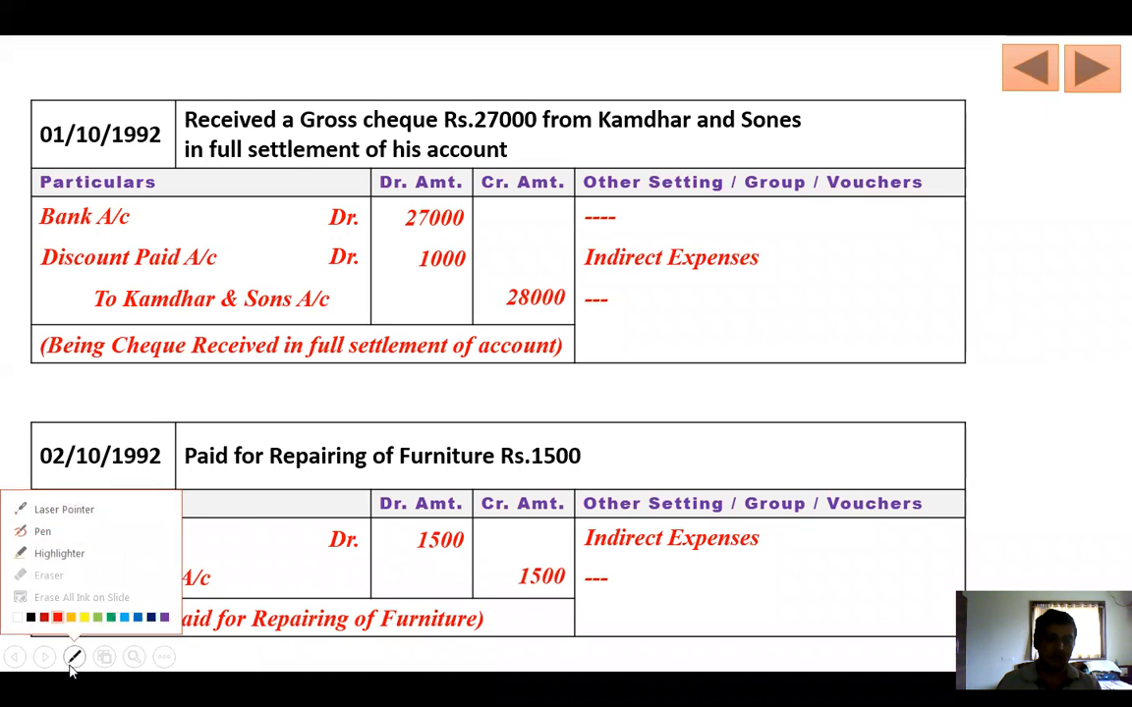
left_click(164, 618)
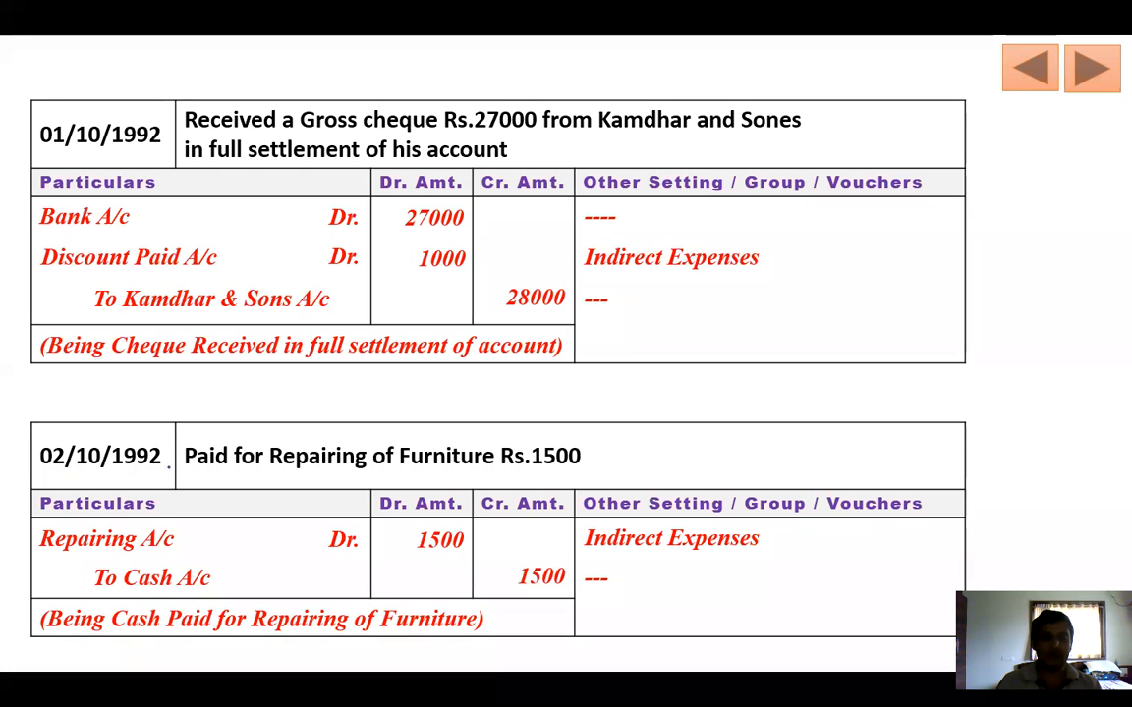
left_click_drag(47, 474, 167, 478)
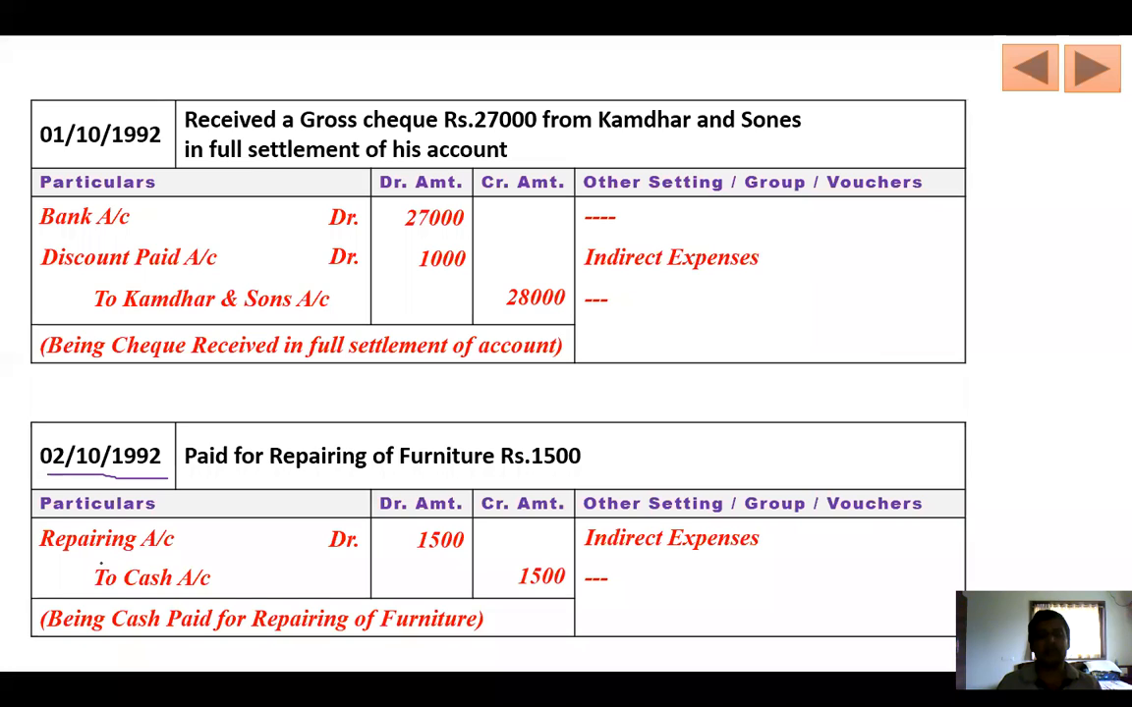
left_click_drag(38, 557, 123, 557)
left_click_drag(430, 554, 476, 552)
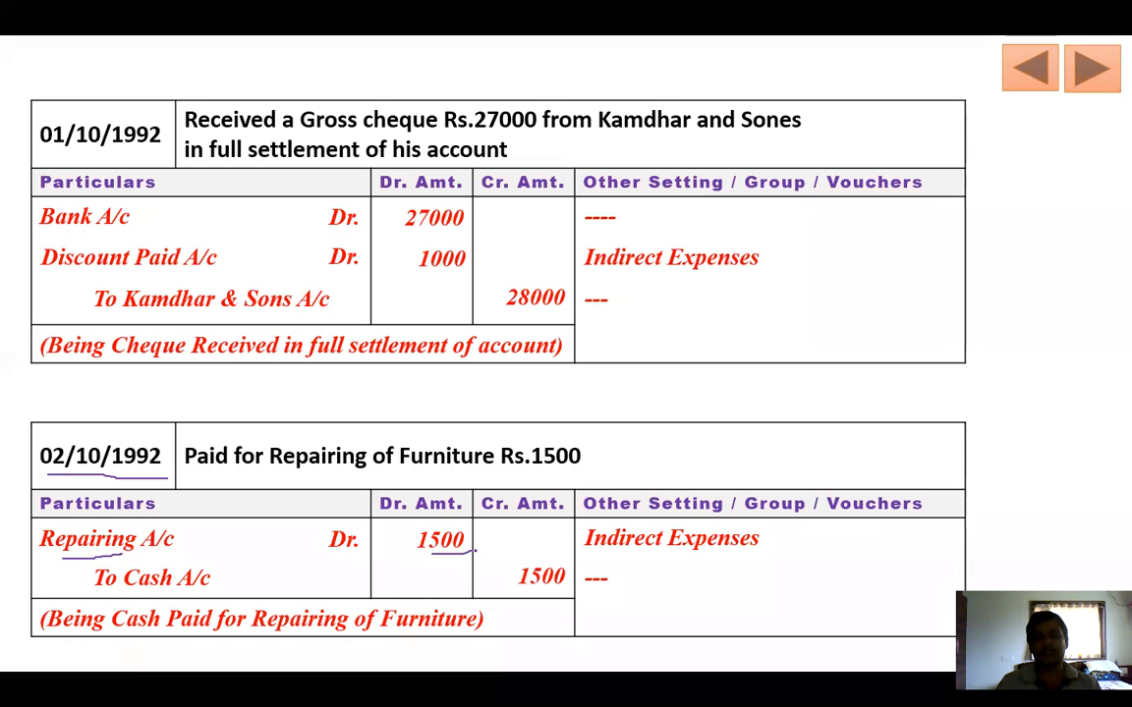
left_click_drag(173, 590, 209, 579)
left_click_drag(527, 593, 560, 594)
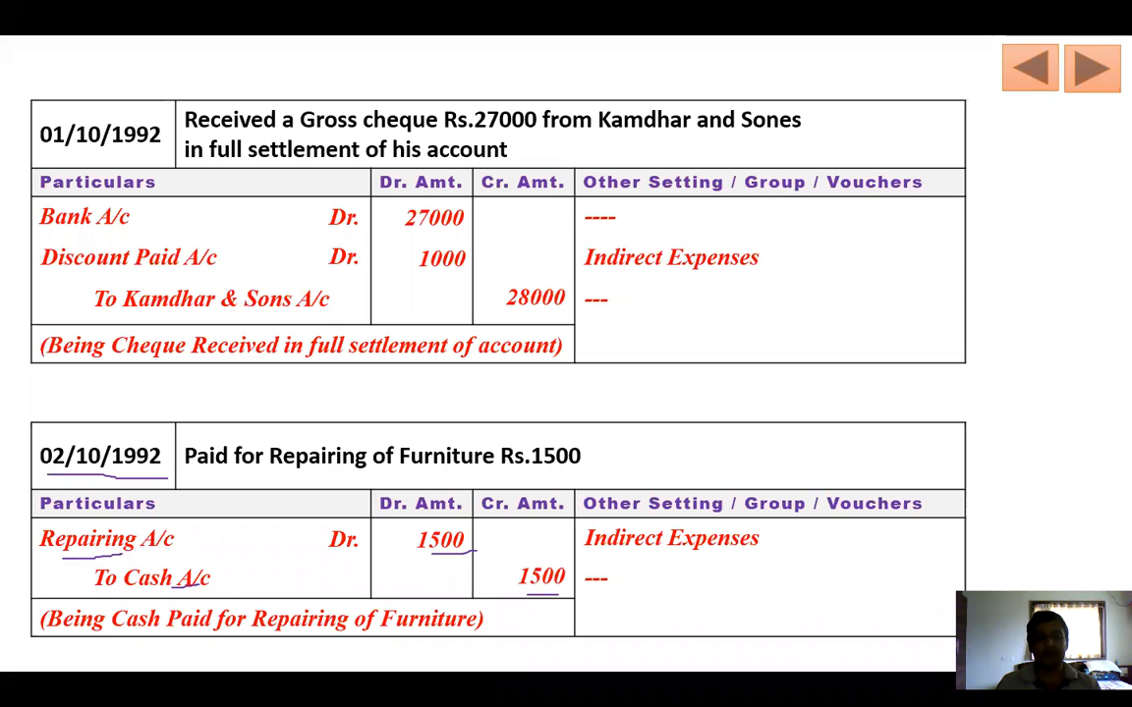
- Return to Tally.ERP 9 and set the journal voucher date to 2-10-1992
key("alt+Tab")
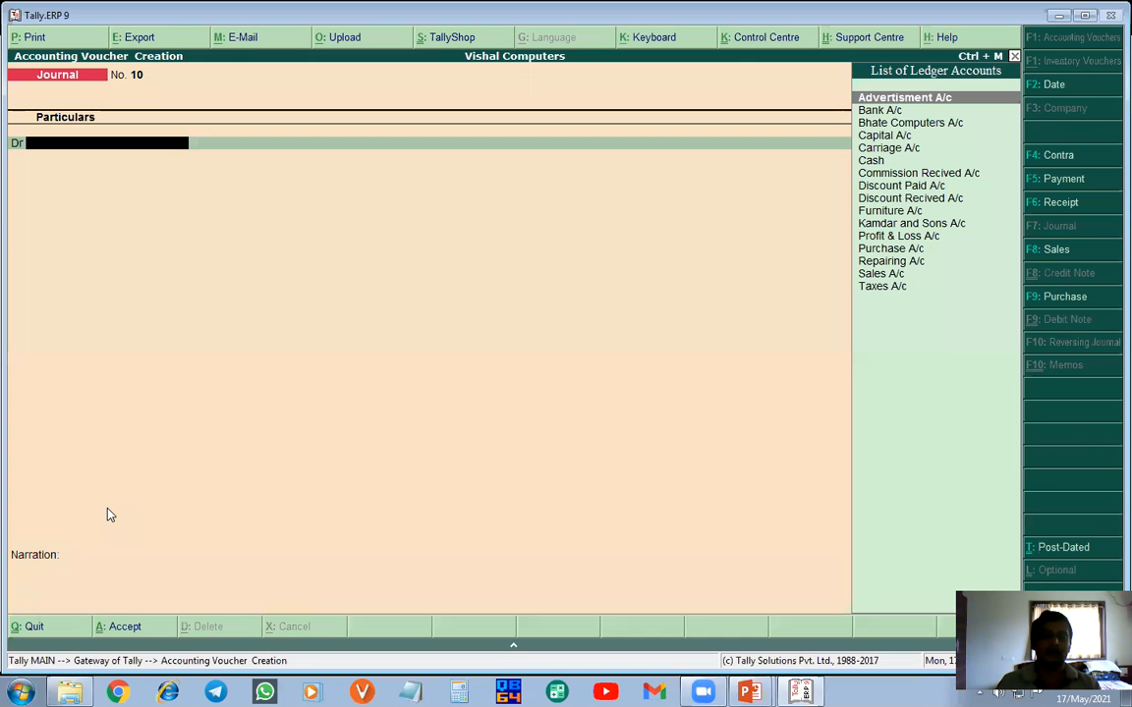
key("F2")
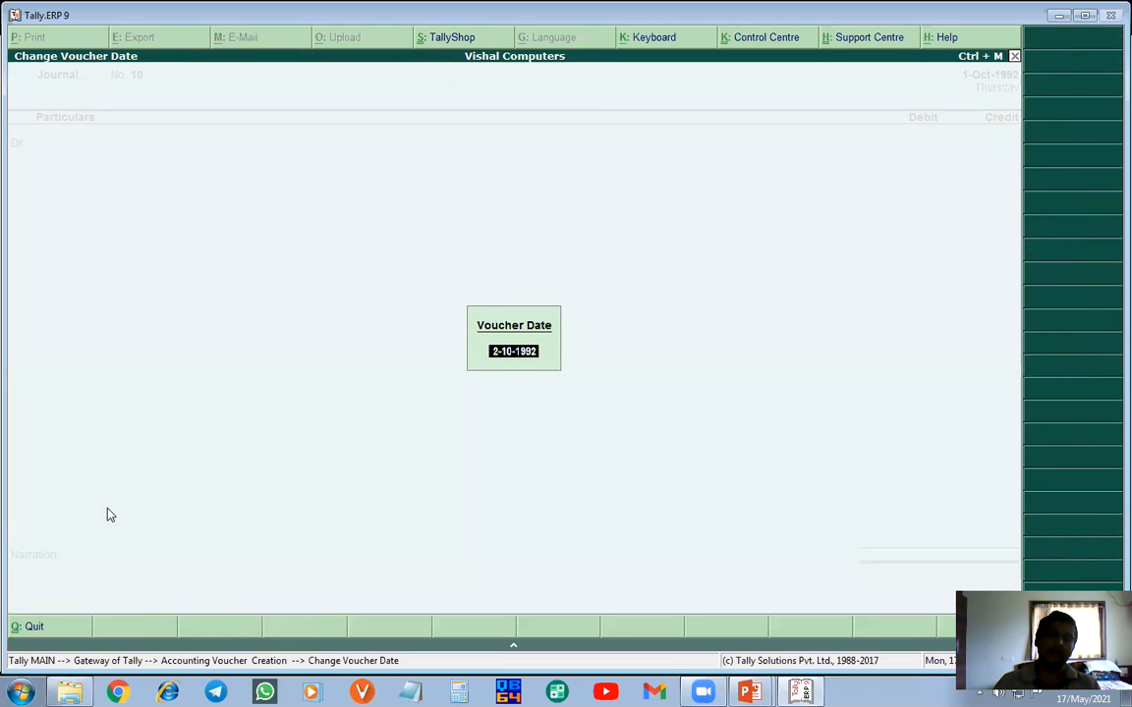
key("Return")
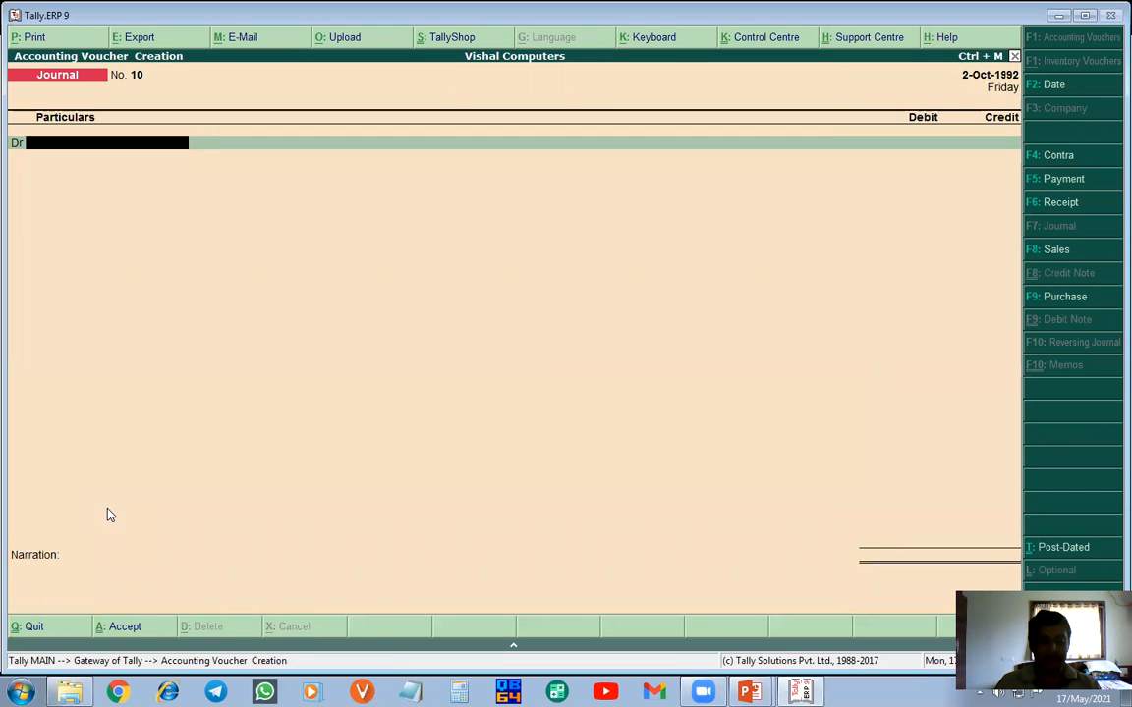
- Debit Repairing A/c with 1,500, rechecking the amount on the slide
type("R")
key("Return")
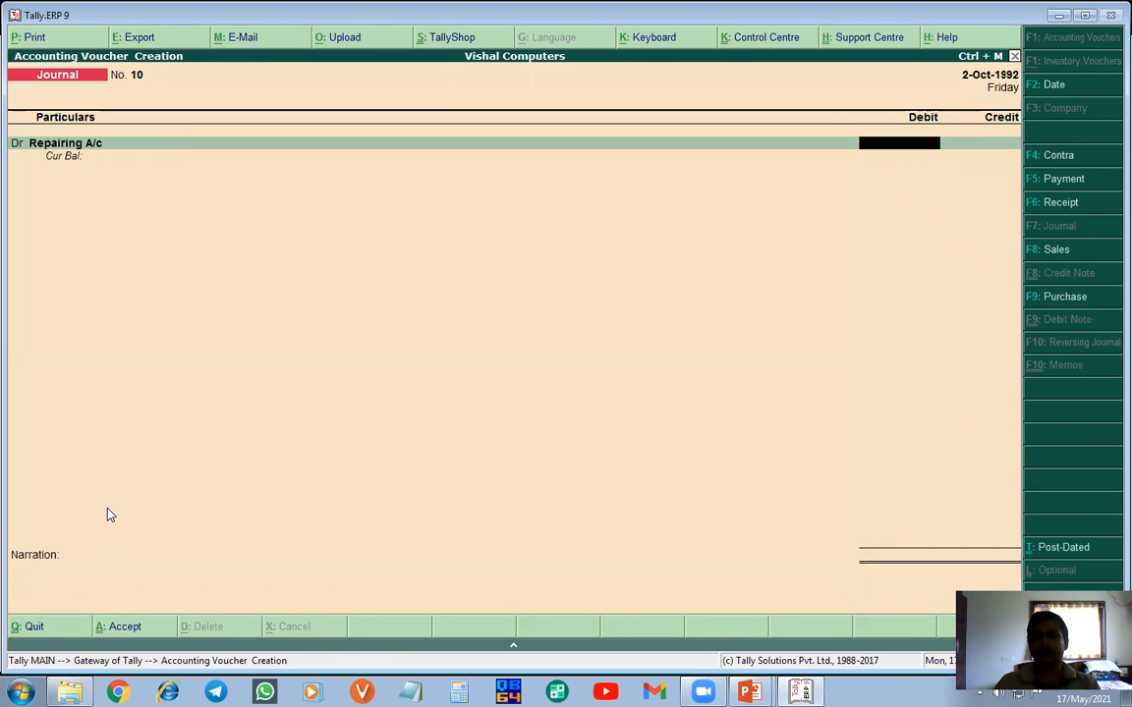
key("alt+Tab")
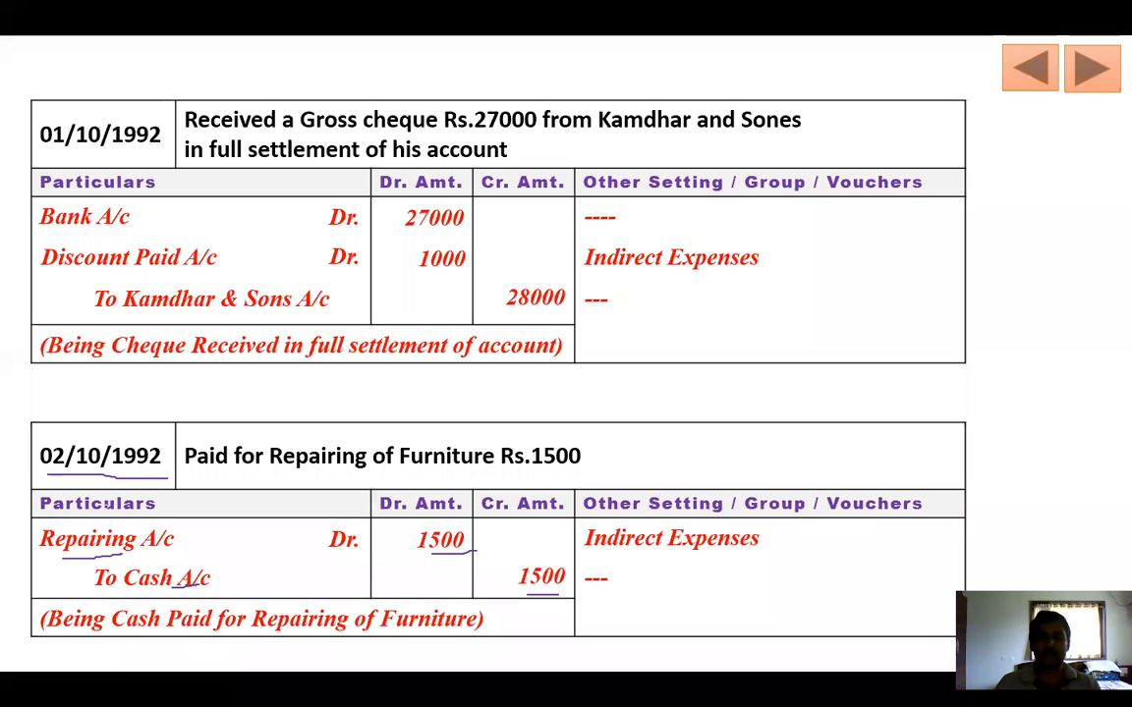
key("alt+Tab")
type("1500")
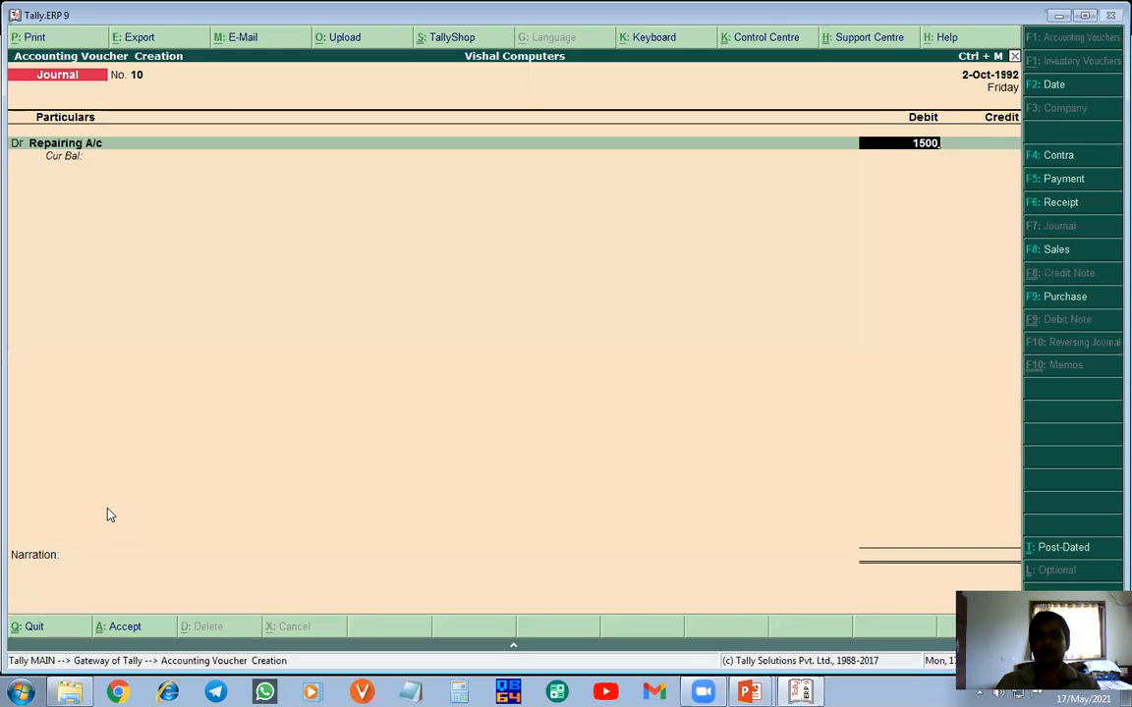
key("Return")
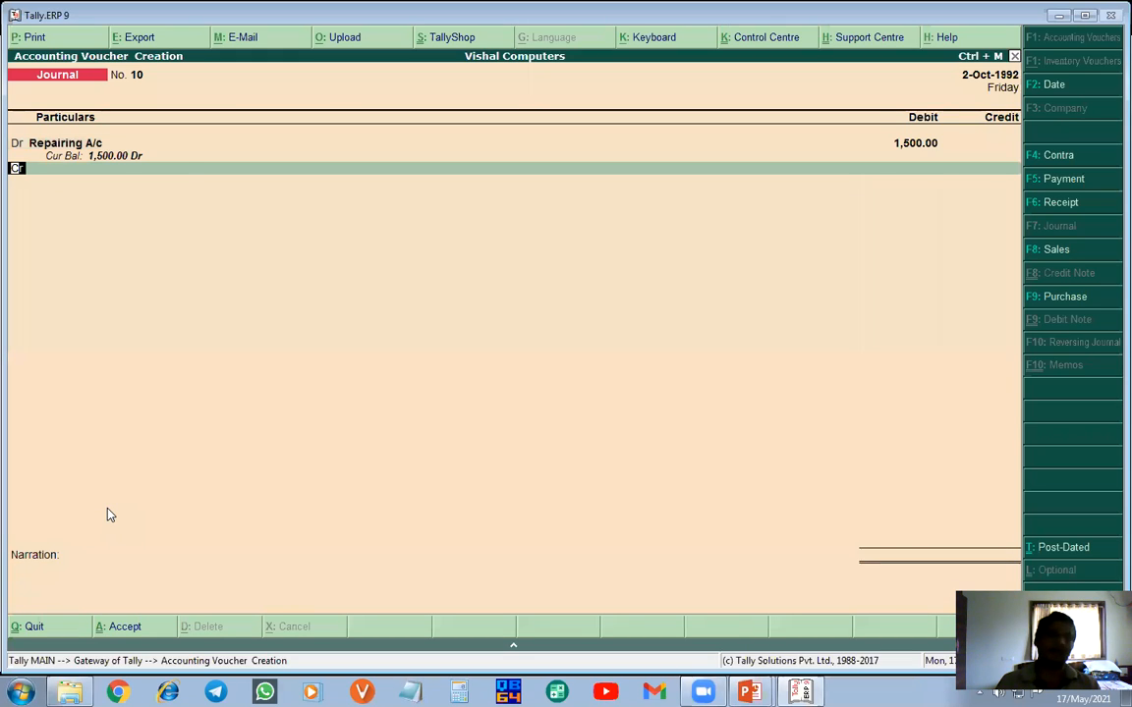
- Choose Cash as the ledger on the credit line and accept the 1,500 credit
key("Return")
type("C")
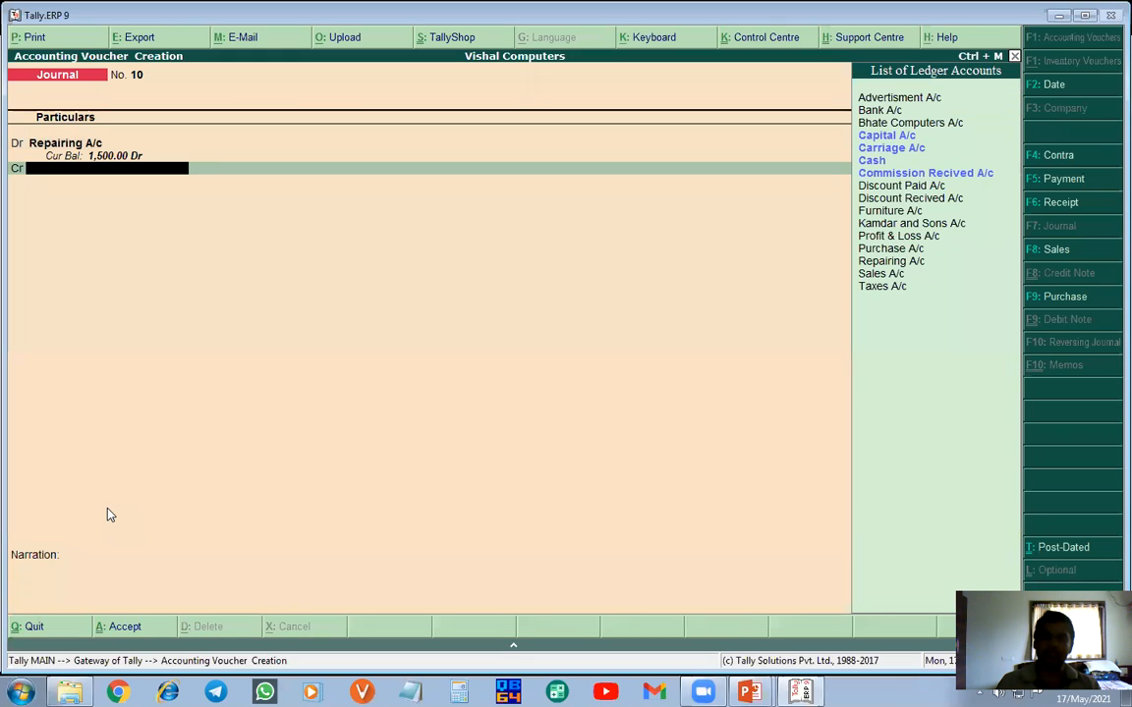
double_click(881, 163)
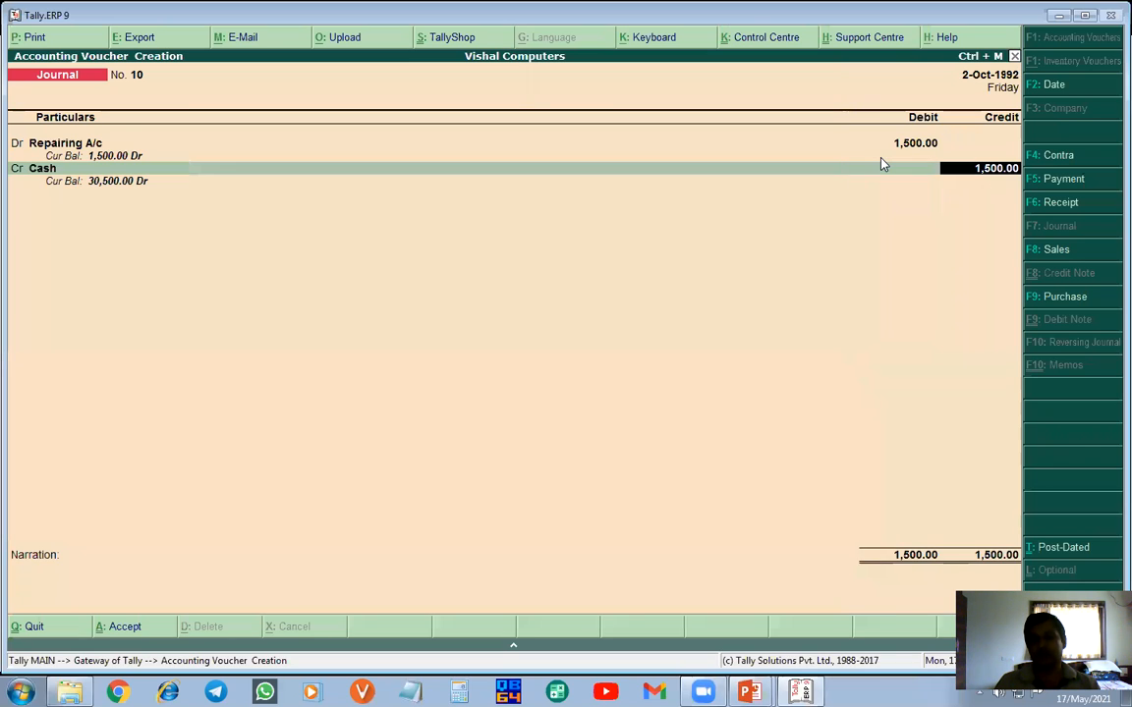
key("Return")
- Enter the narration "Being Repairing of Furniture paid" and save the journal voucher
type("B")
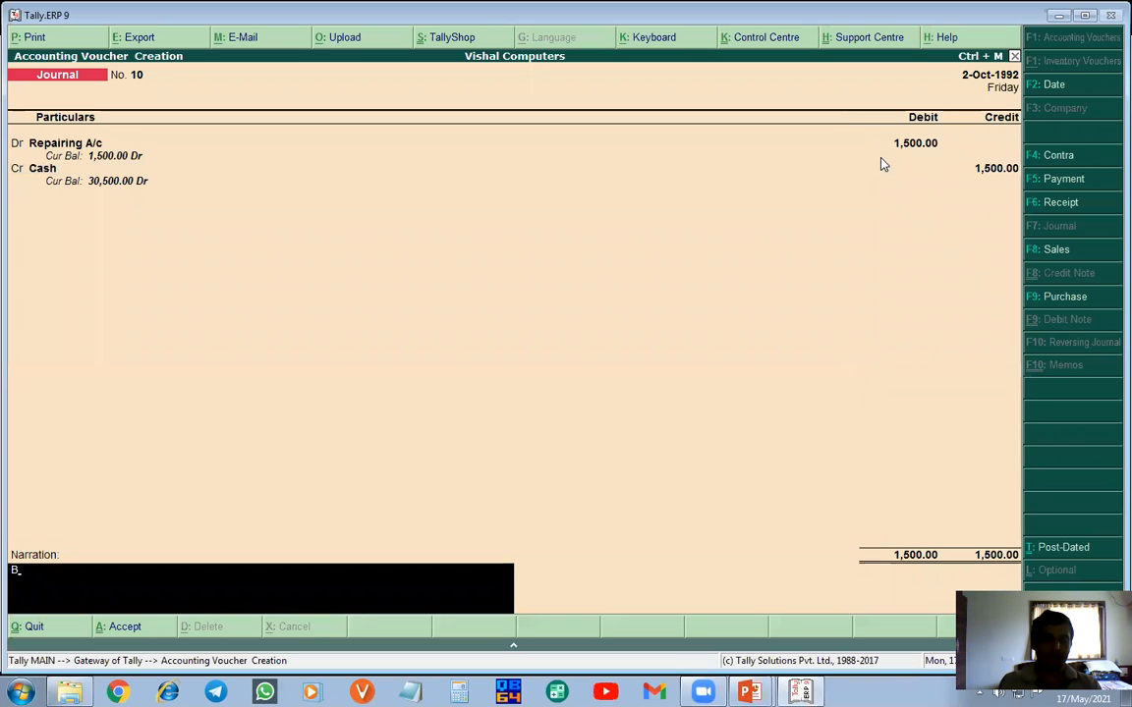
type("eing")
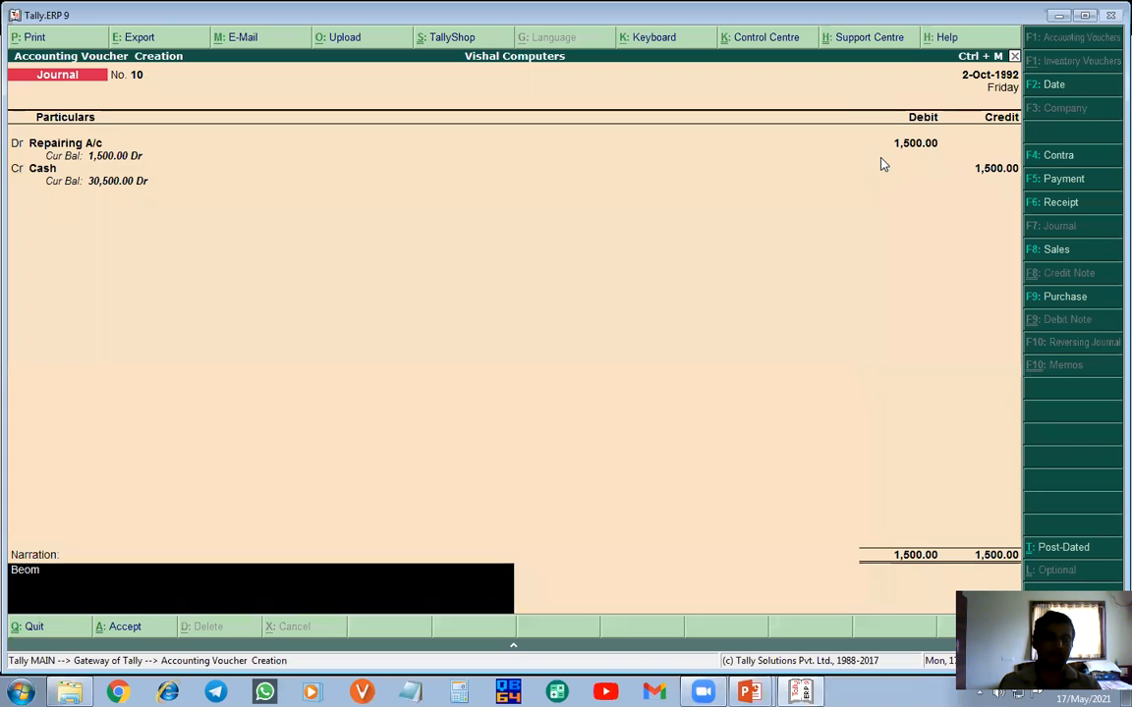
type(" Re")
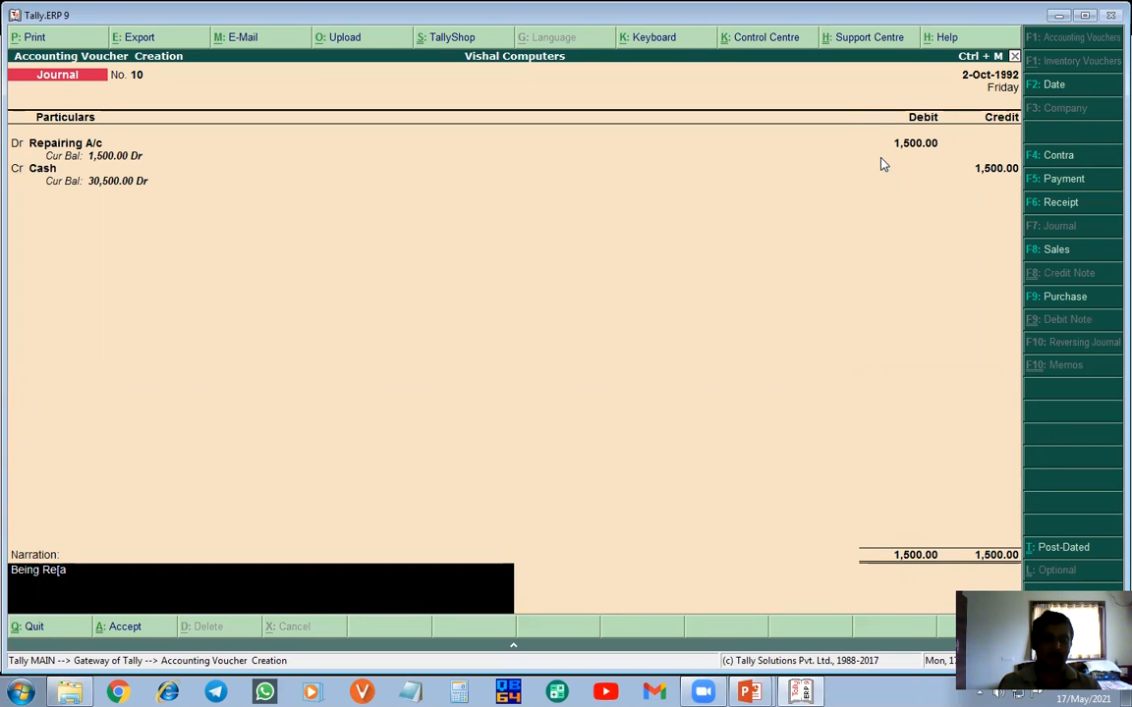
type("pairi")
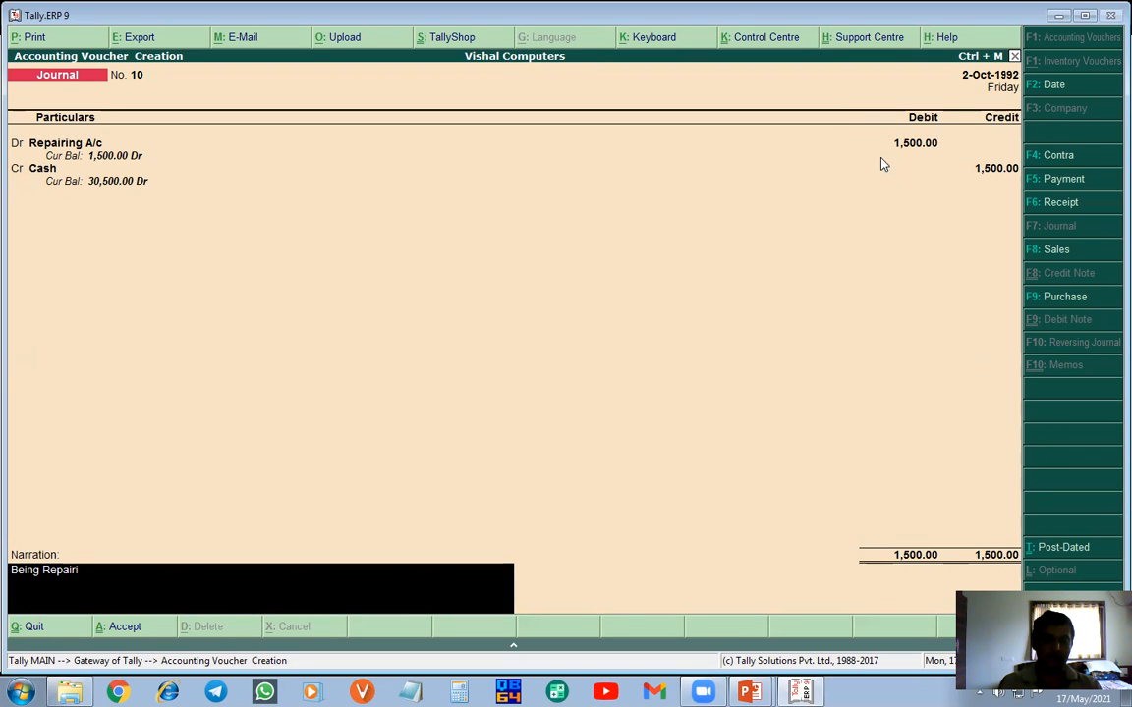
type("ng of Fu")
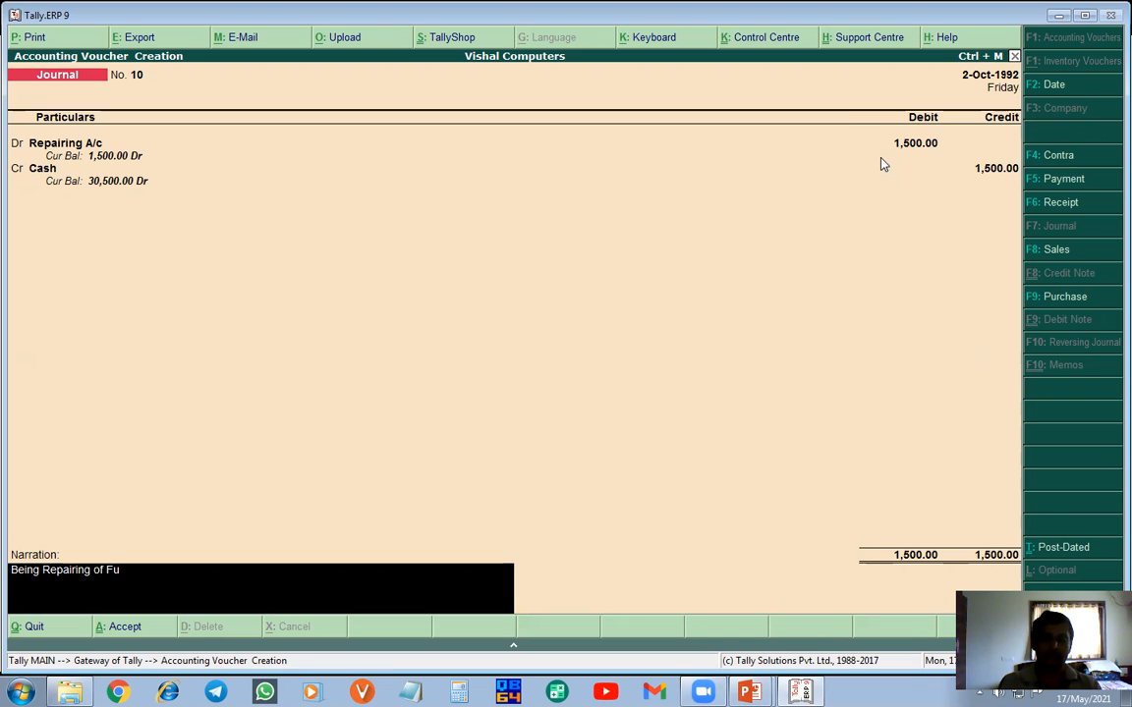
type("rniture paid")
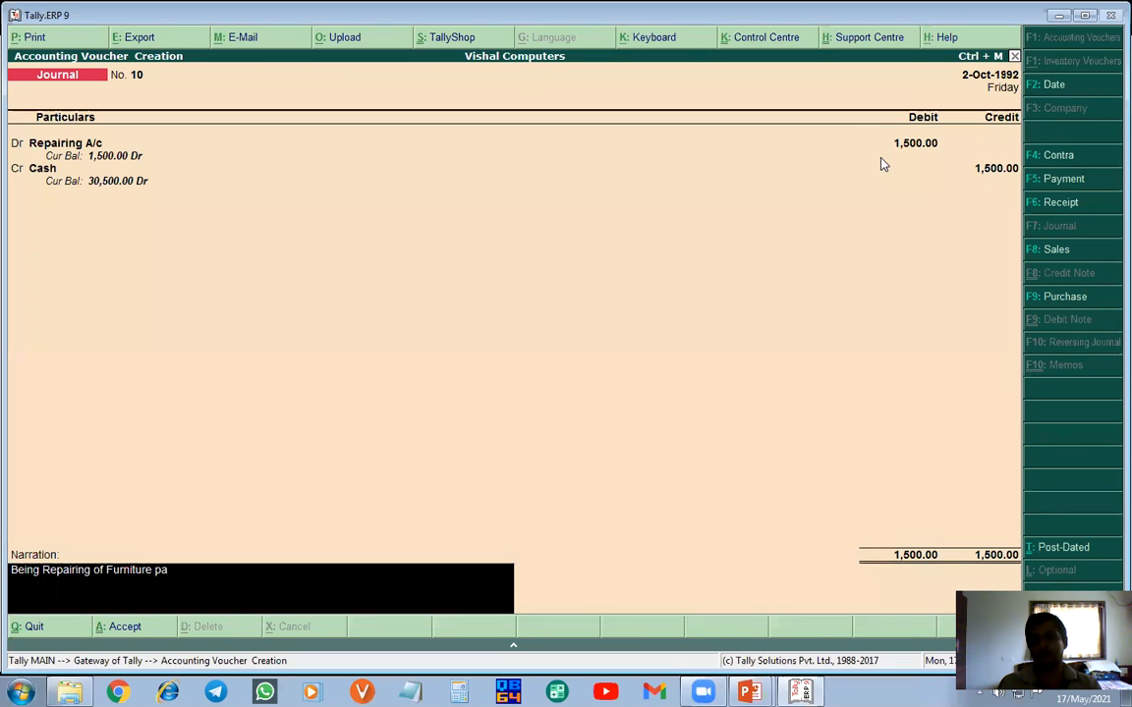
key("Return")
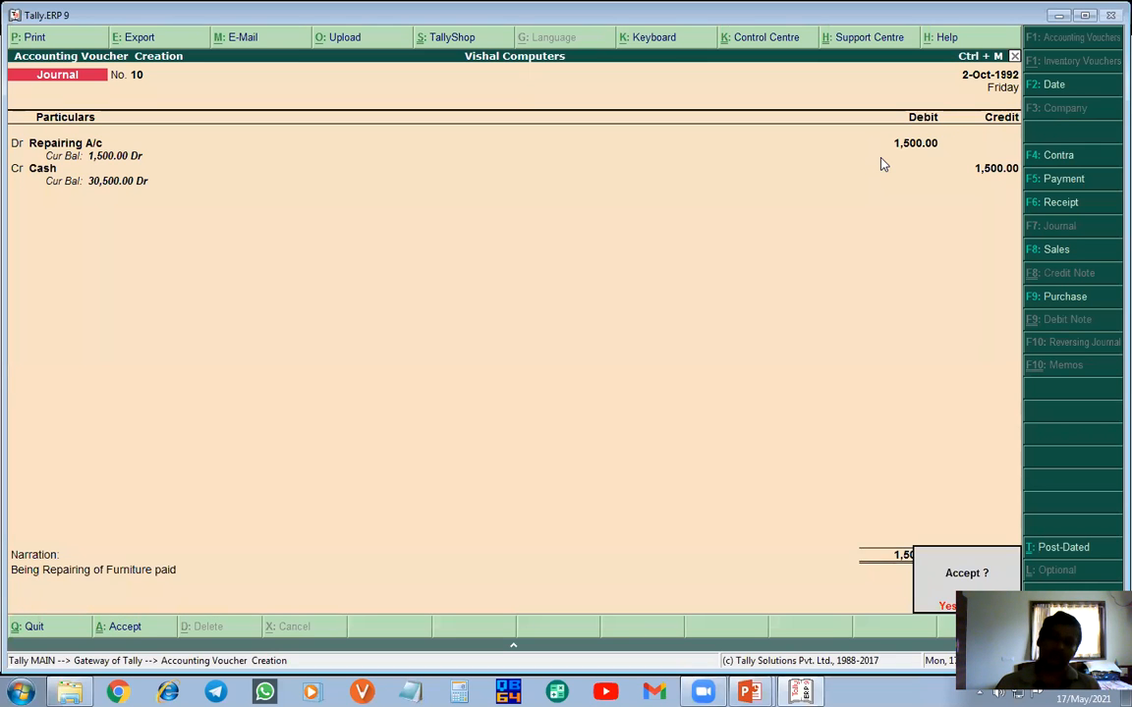
left_click(946, 607)
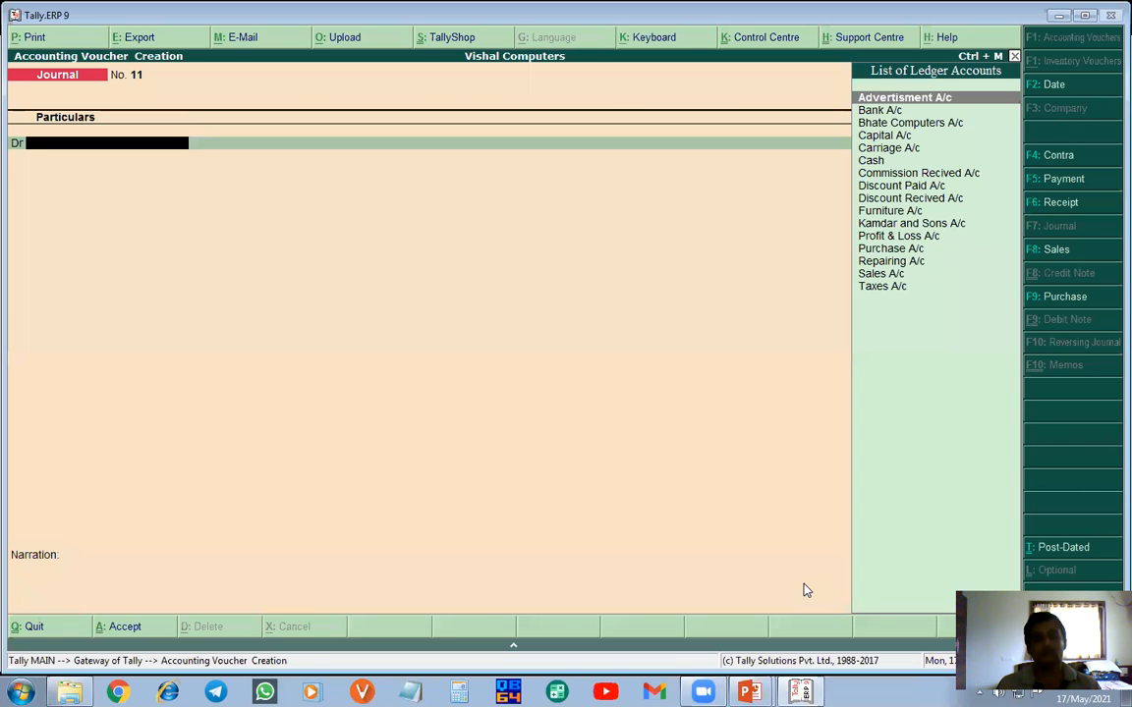
- Advance the slides to the Bhate Computers settlement entry and set the new journal voucher's date to 31-10-1992
key("alt+Tab")
key("Right")
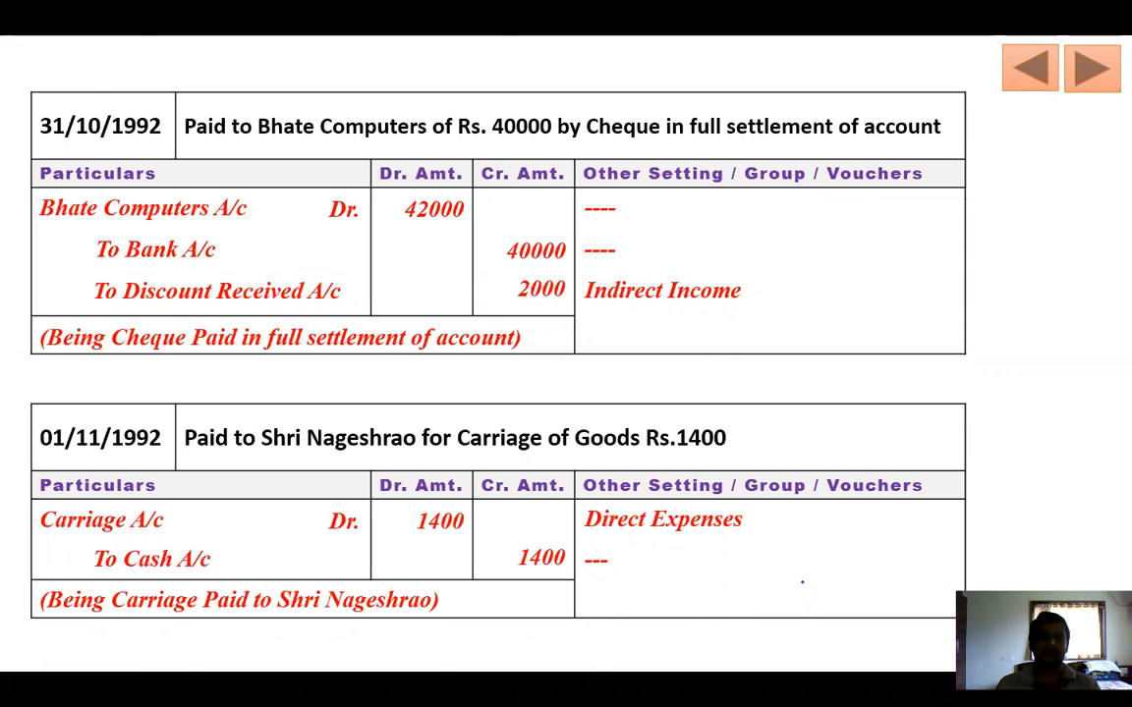
key("alt+Tab")
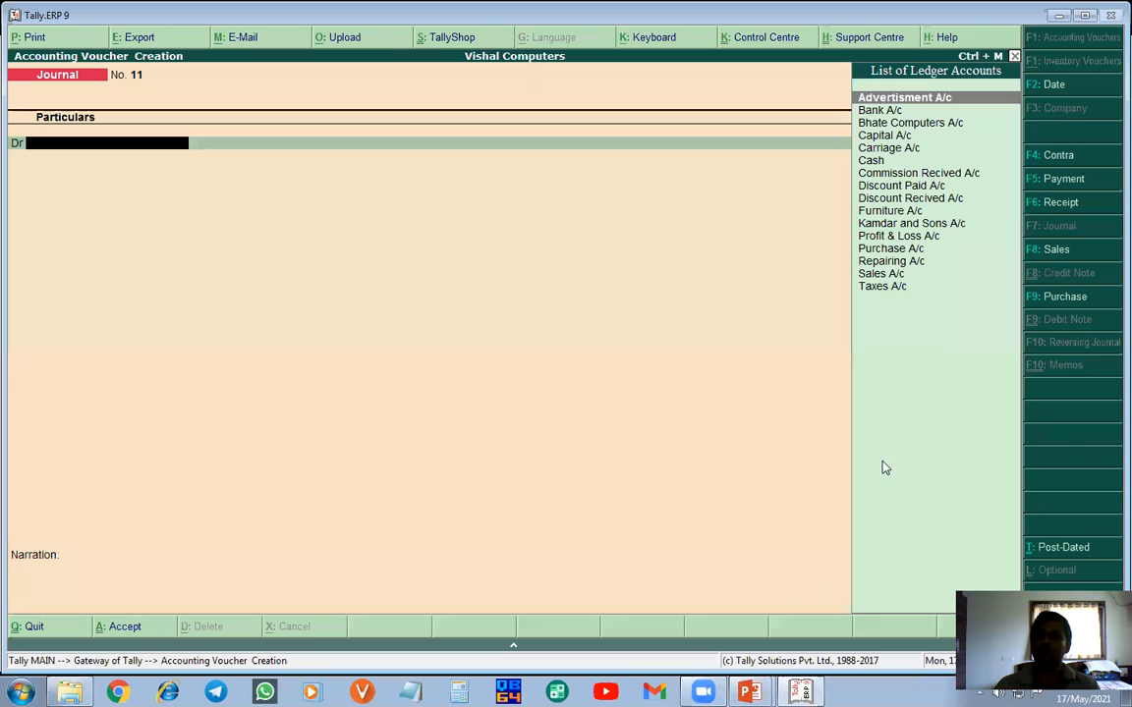
left_click(1056, 86)
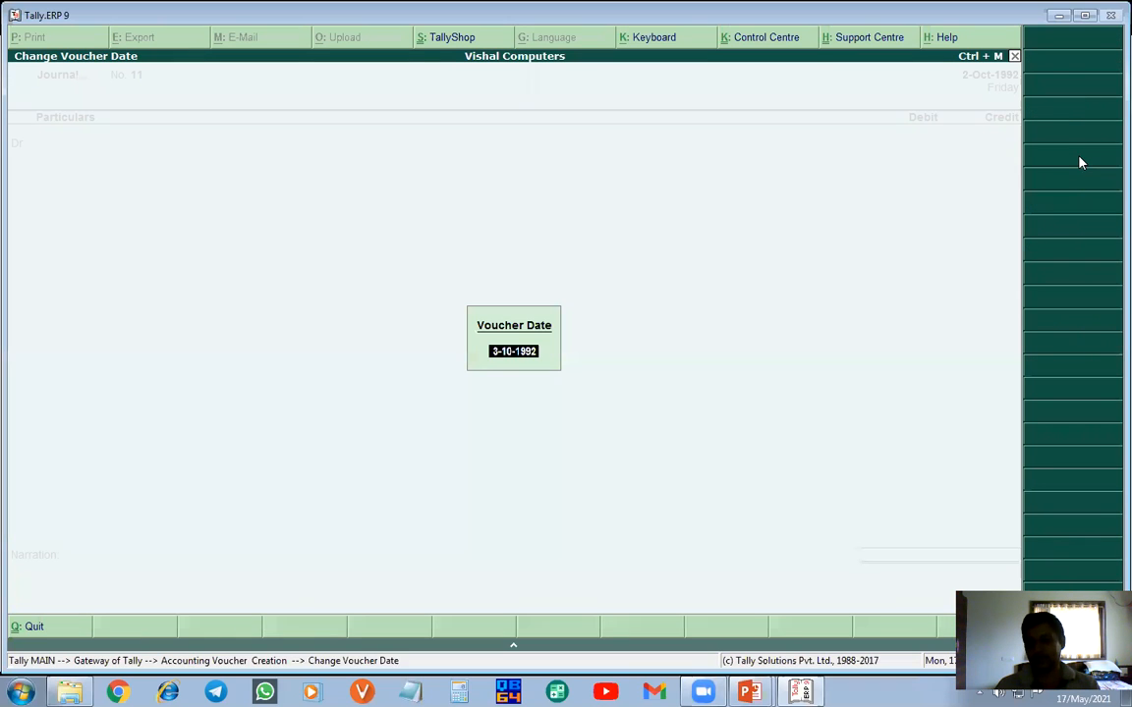
key("BackSpace")
type("31/10")
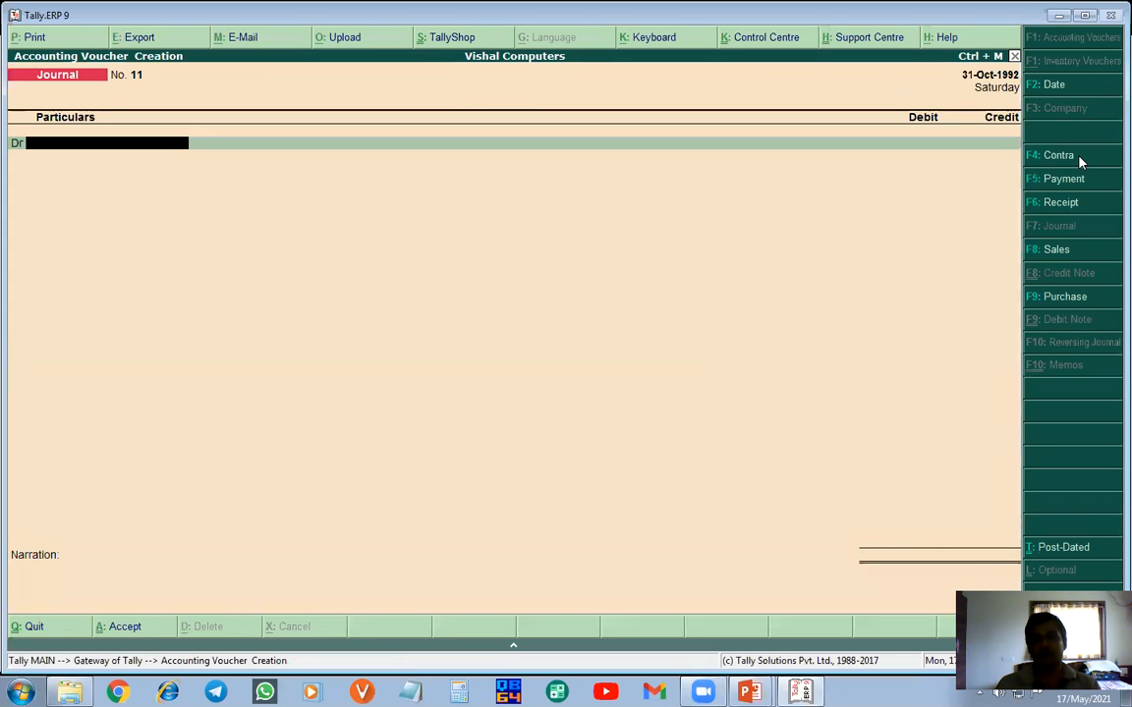
- Check the settlement entry on the slide and debit Bhate Computers A/c with 42,000
key("alt+Tab")
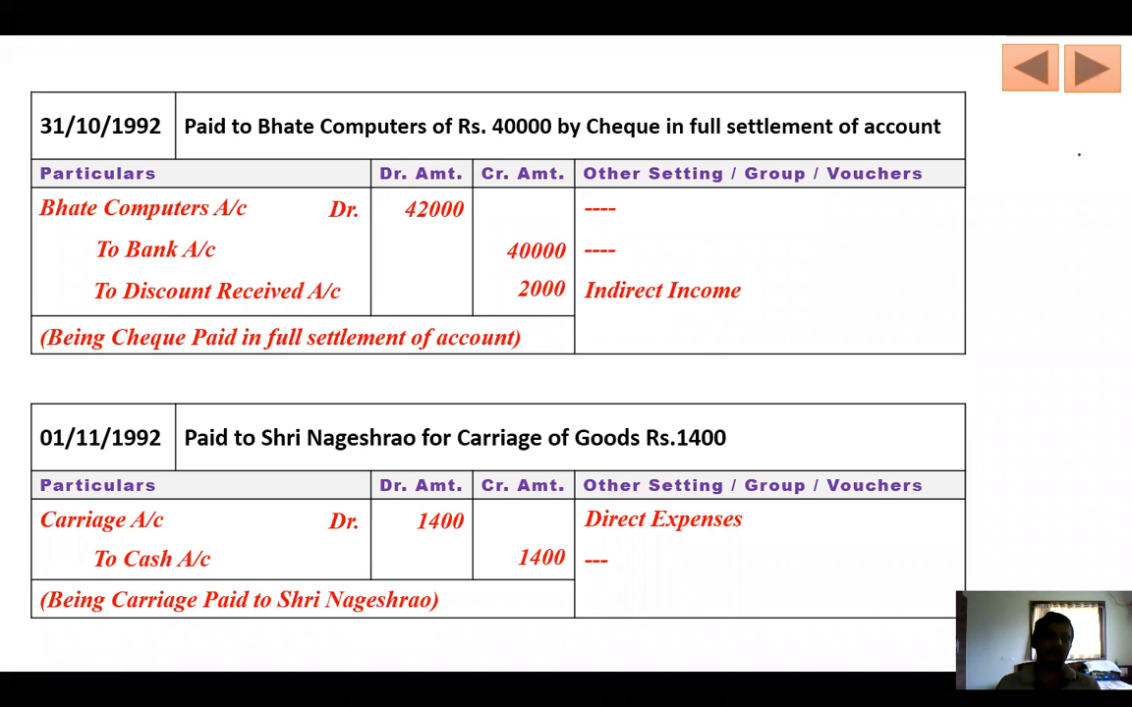
key("alt+Tab")
type("B")
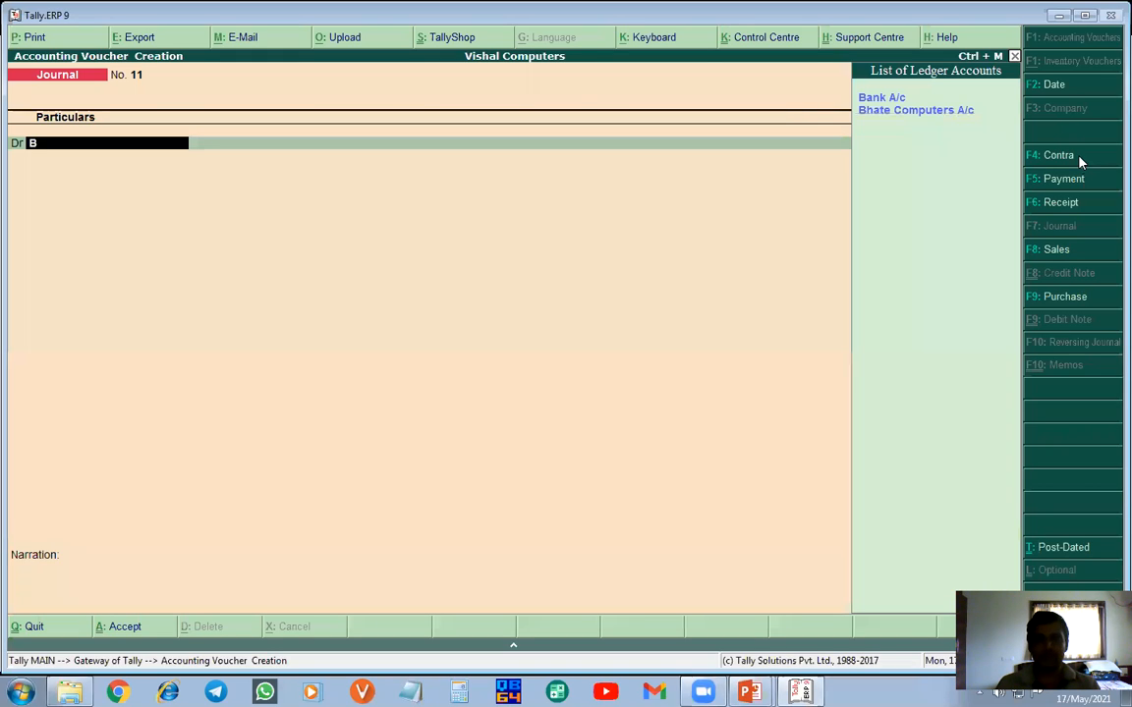
left_click(935, 113)
left_click(935, 112)
type("42000")
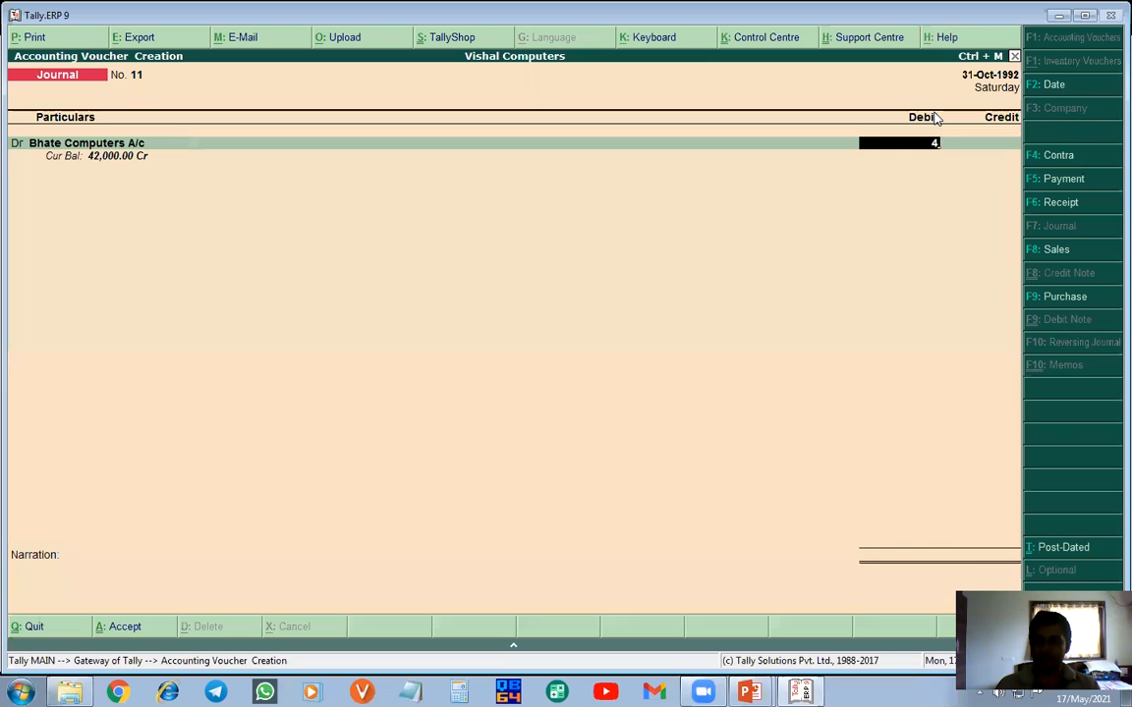
key("Return")
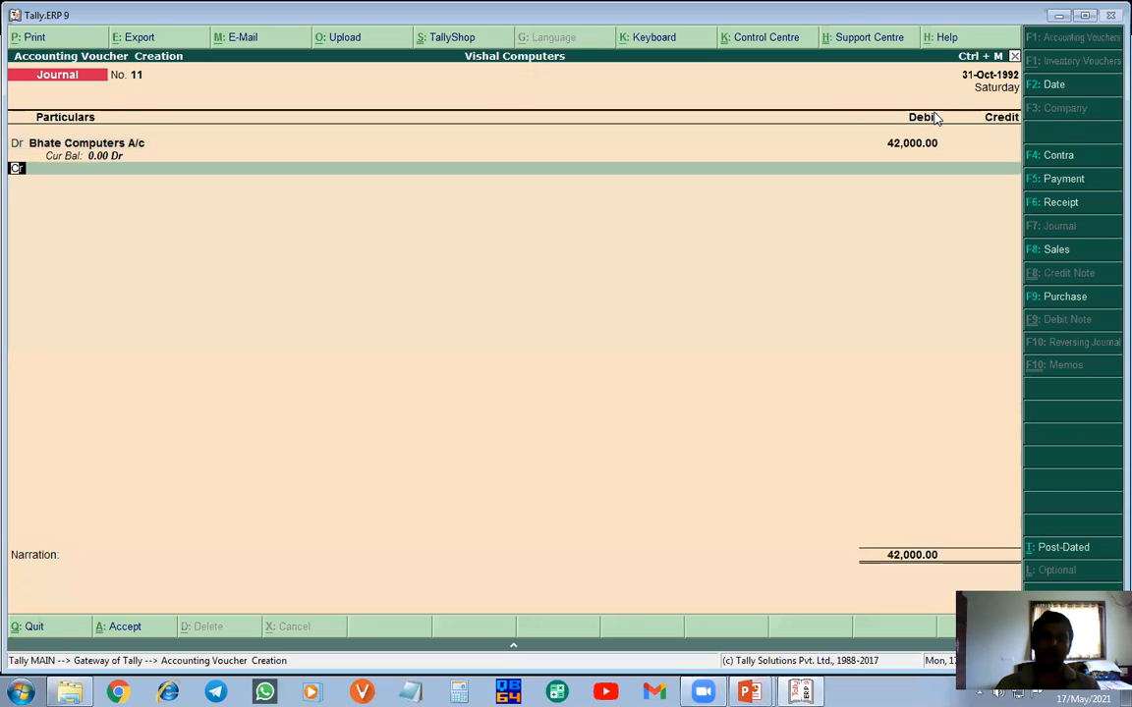
- Credit Bank A/c with 40,000 and accept its bank allocation as a cheque
key("Return")
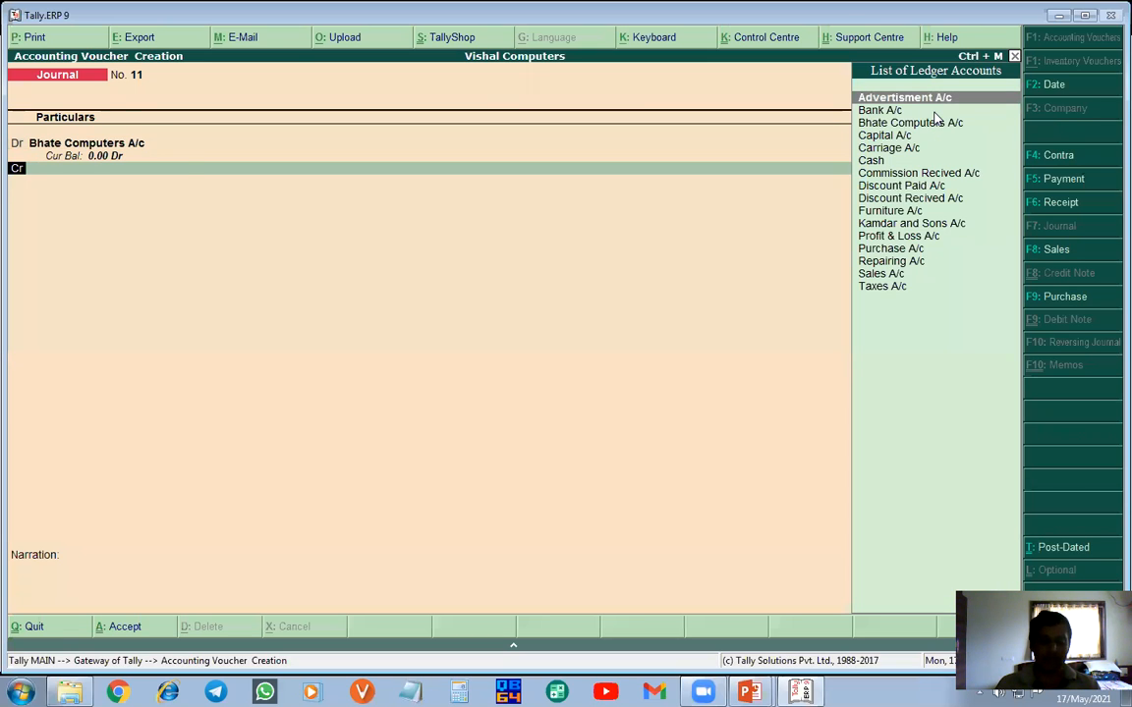
type("B")
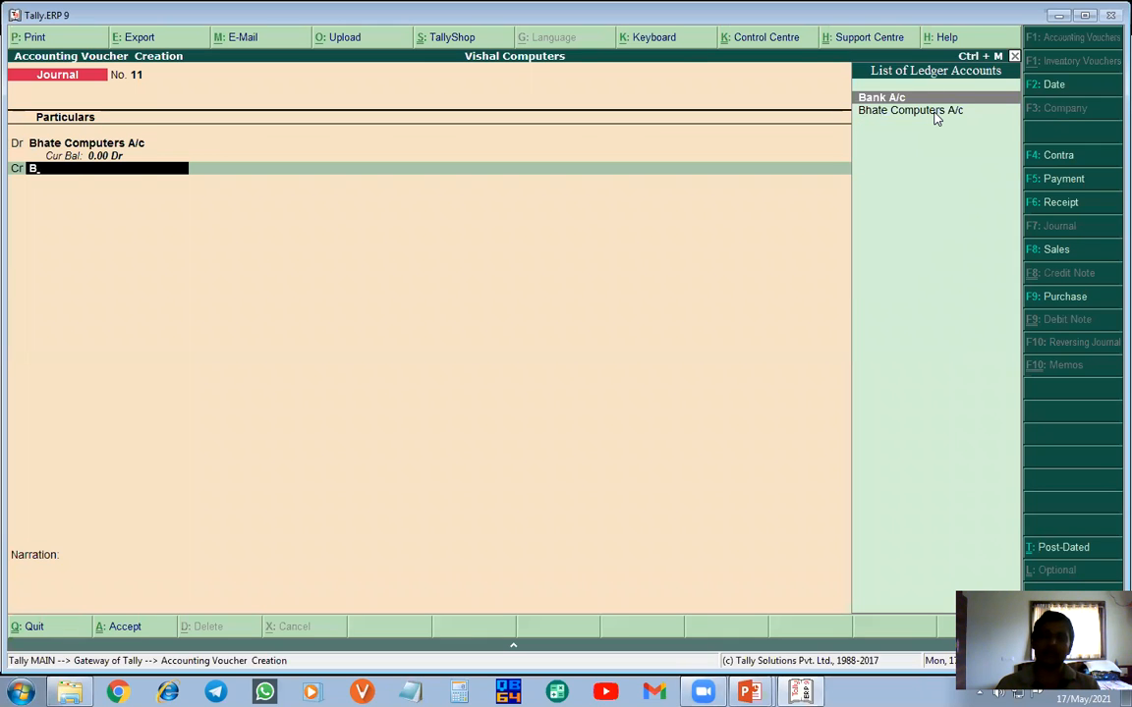
key("Return")
type("40000")
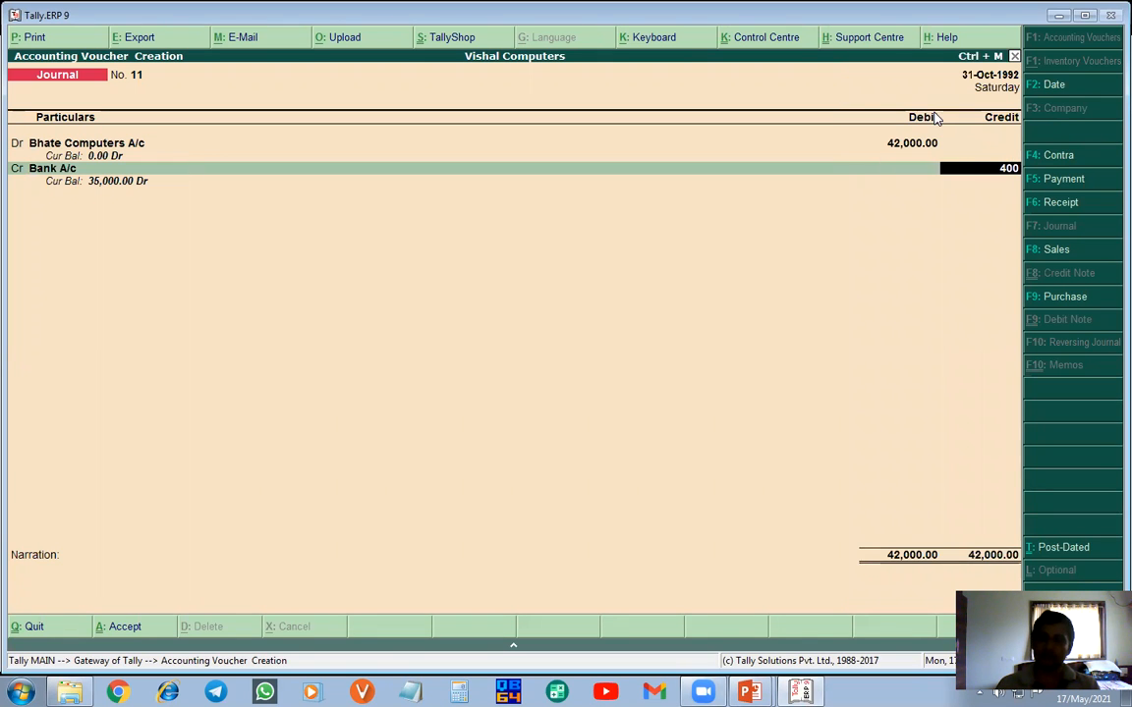
key("Return")
key("Return")
key("Return")
key("Return")
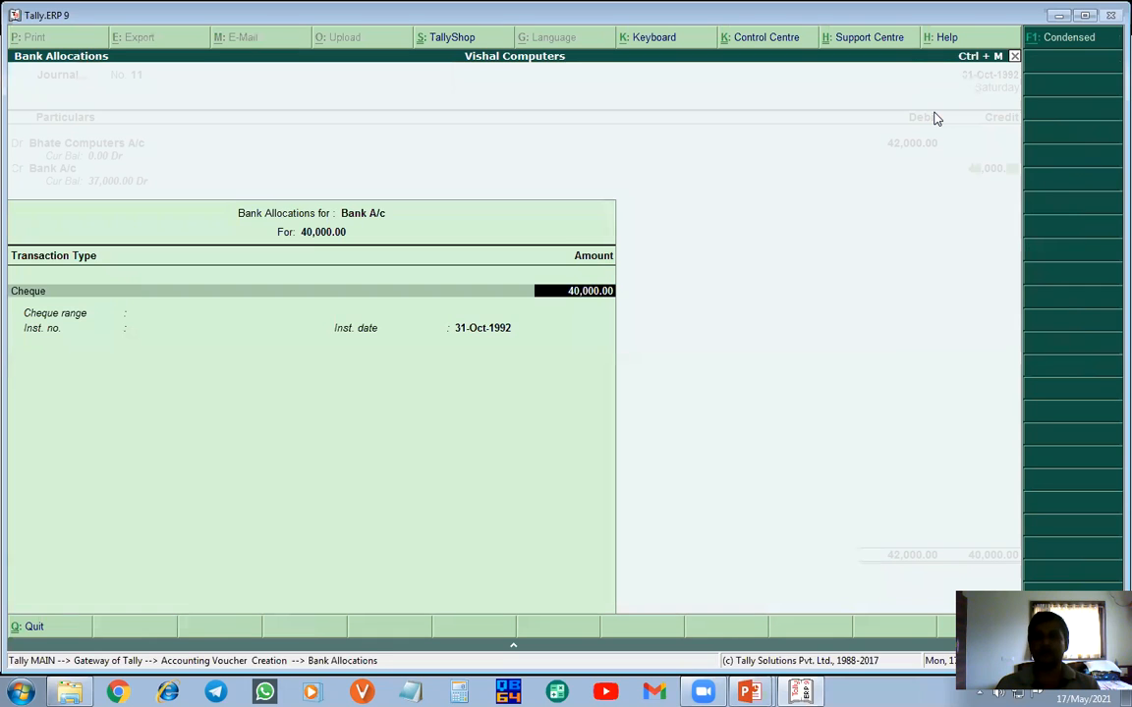
key("Return")
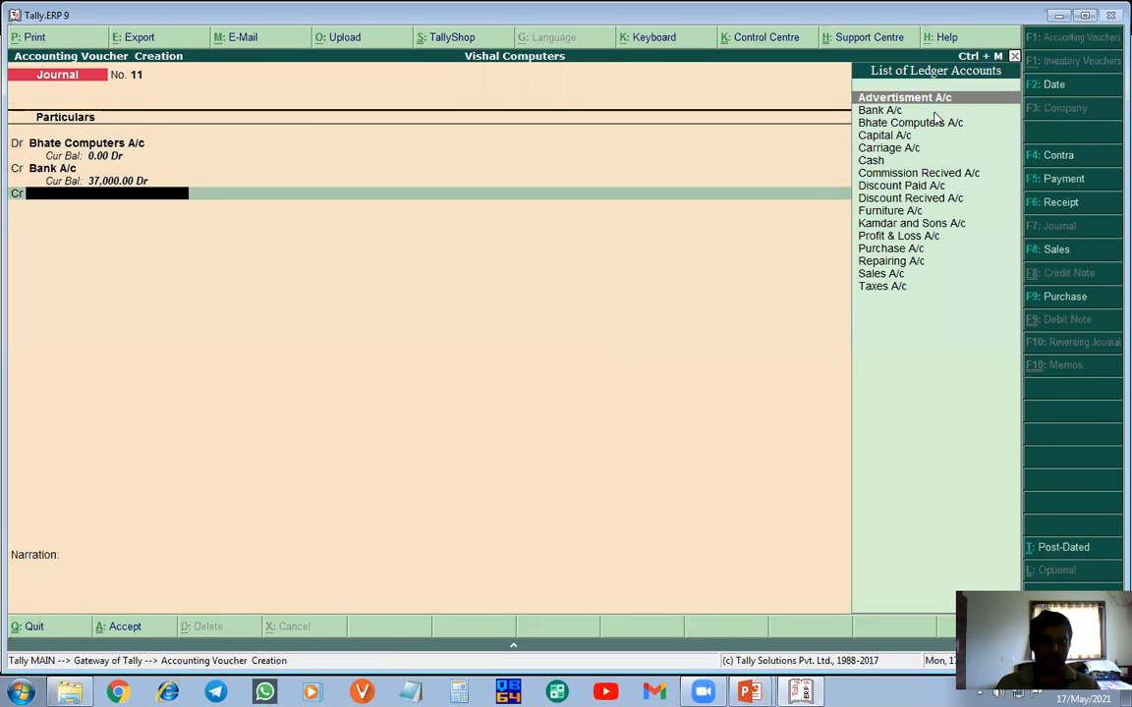
- Add Discount Recived A/c as a second credit line and accept the 2,000 credit
type("D")
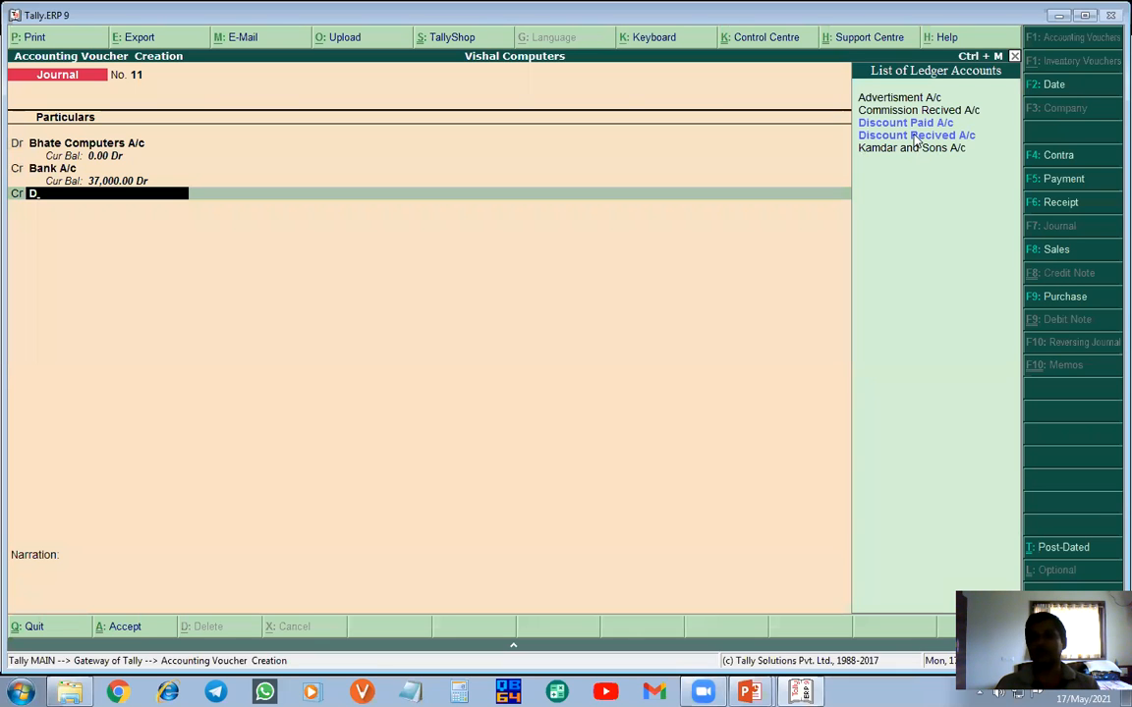
left_click(916, 135)
key("Return")
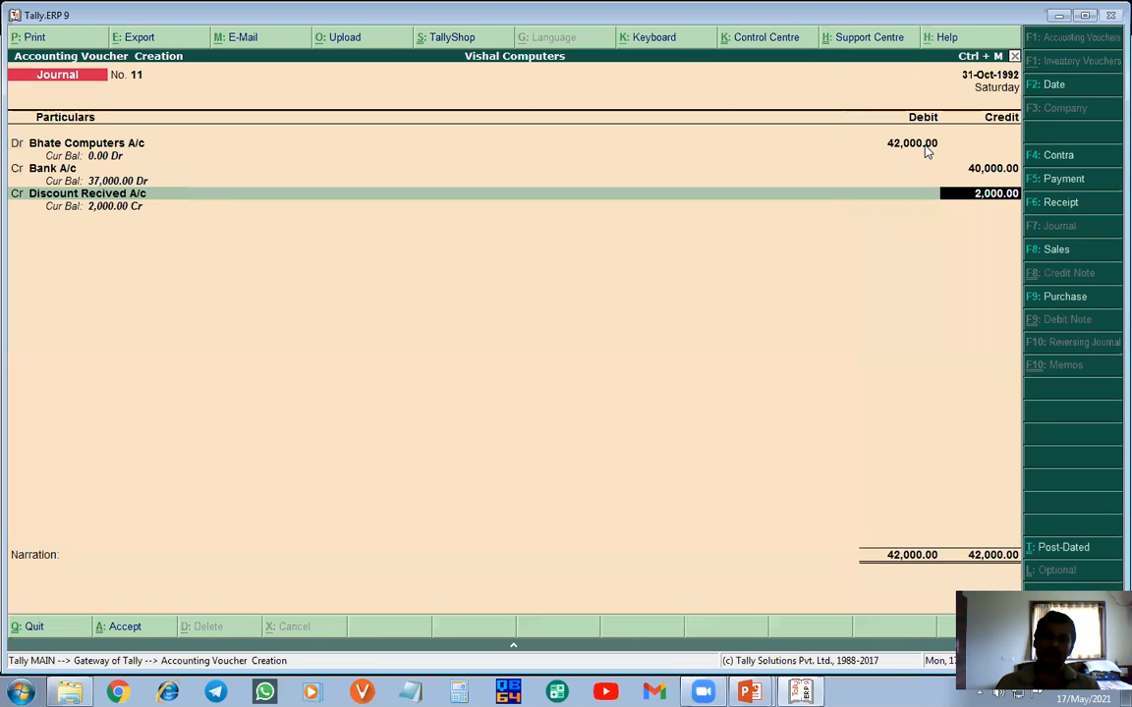
key("Return")
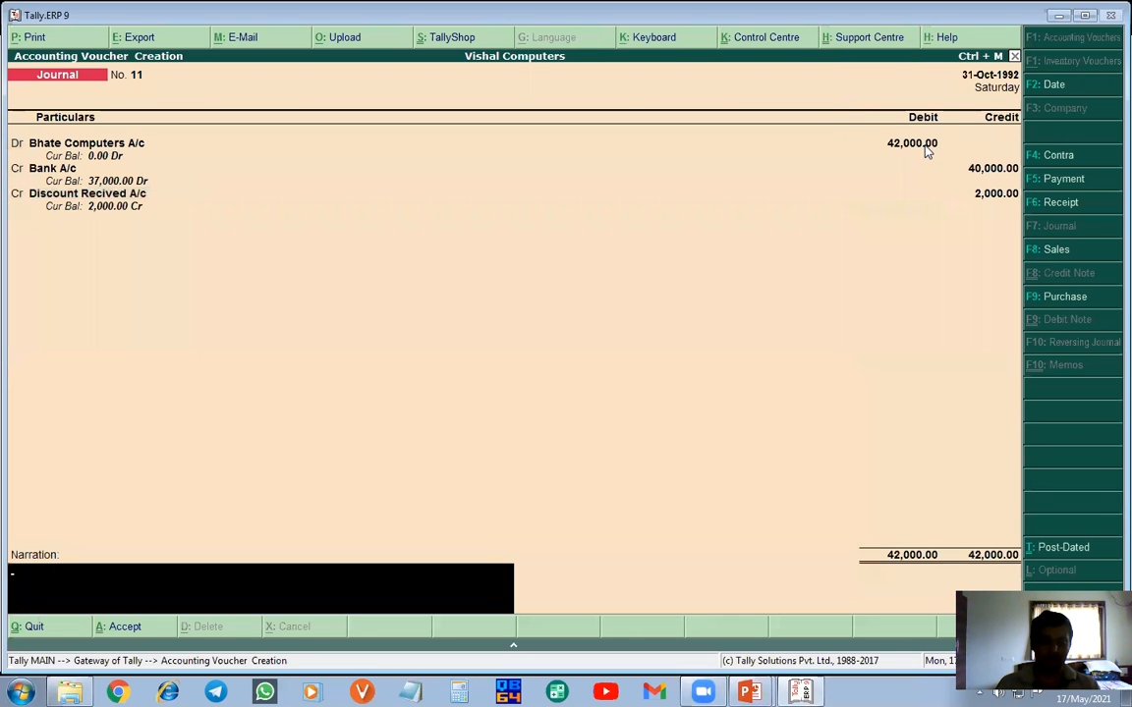
- Enter the narration "Being Cash Paid in full settelment of account" and save the journal voucher
type("Being")
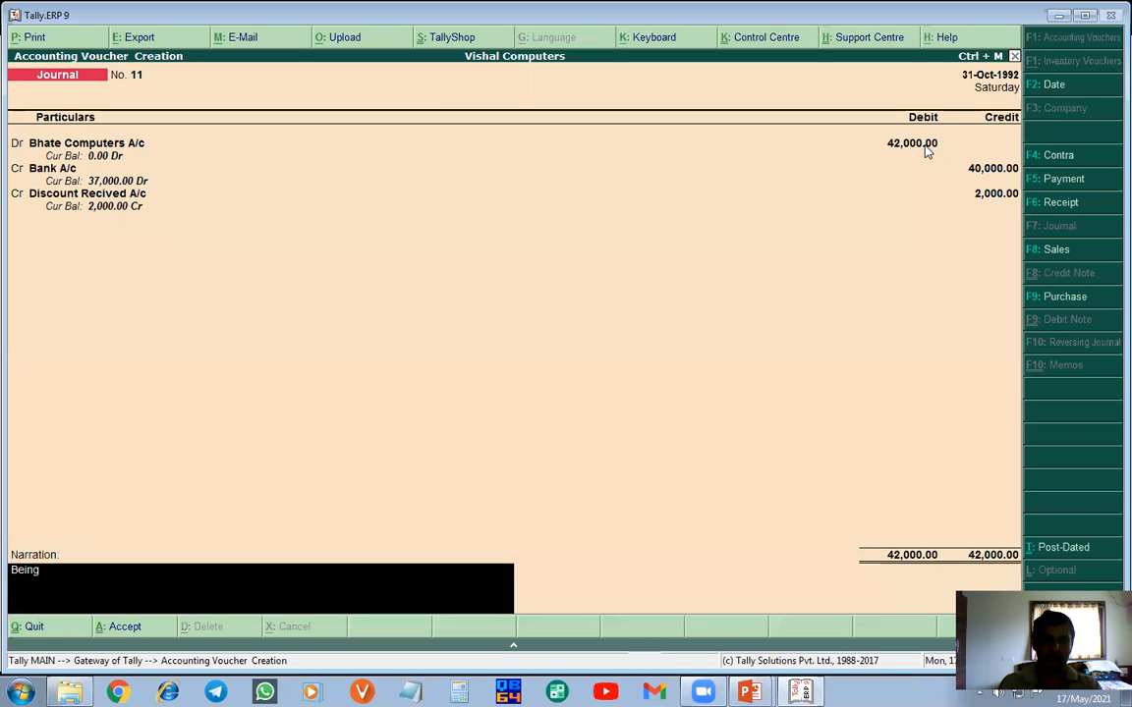
type(" Ca")
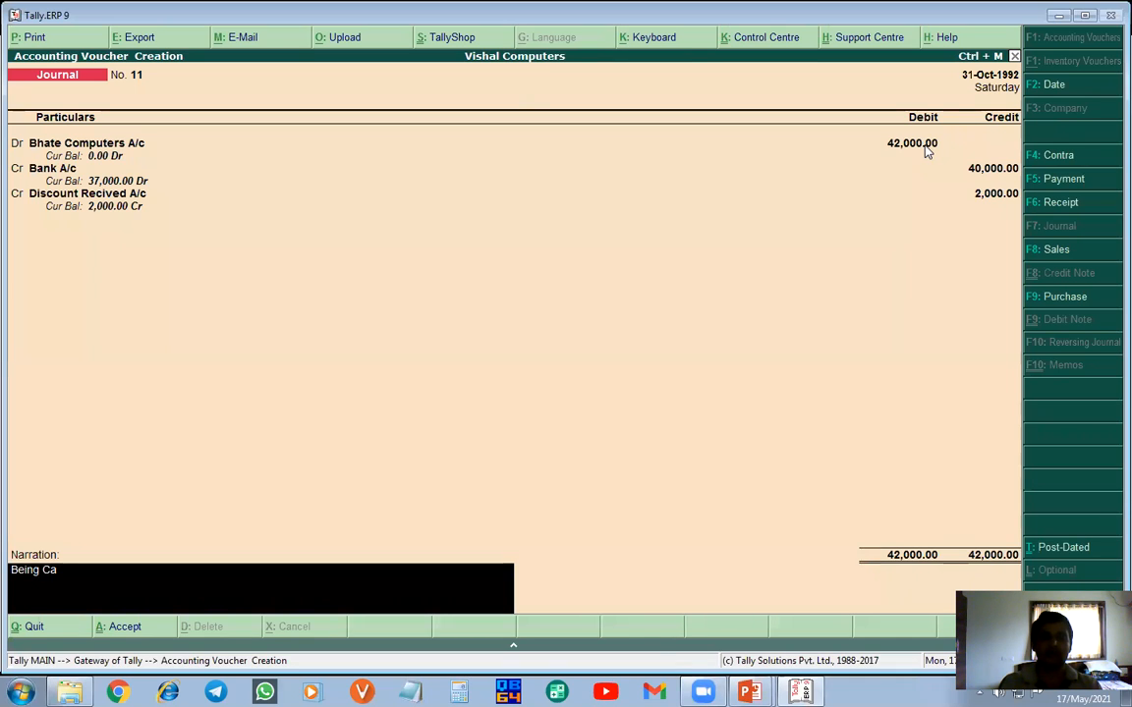
type("sh Paid in fu")
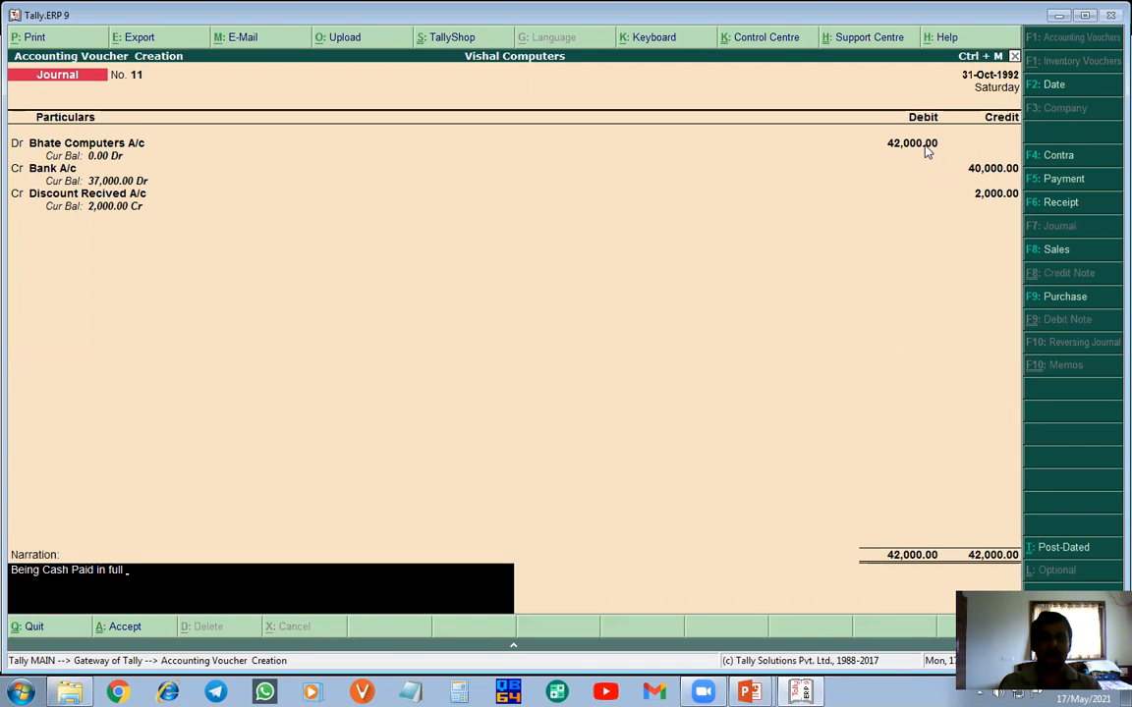
type("ll settelment f")
key("BackSpace")
type("of account.")
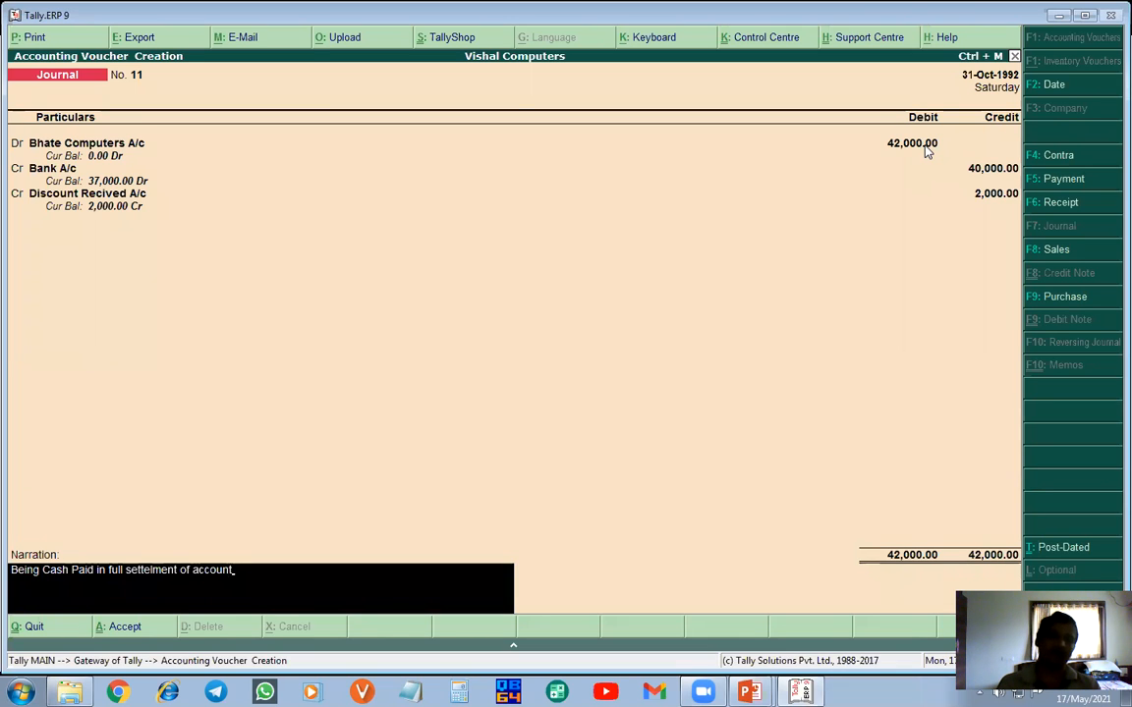
key("Return")
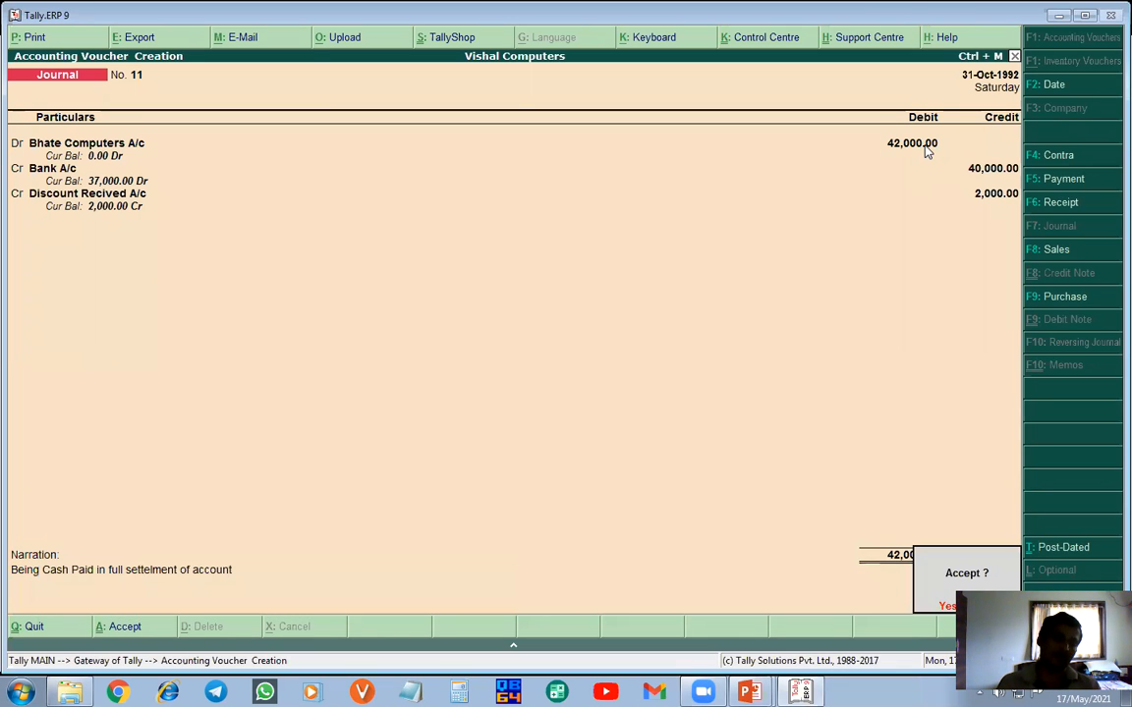
key("Return")
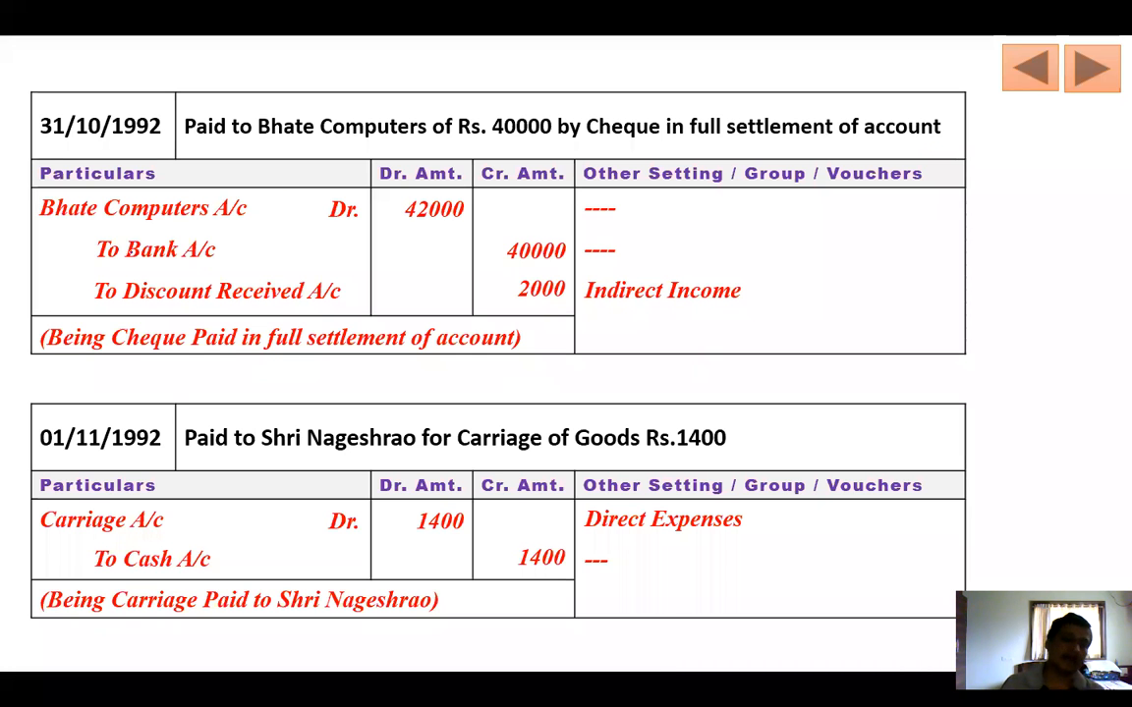
- On the slide, underline the carriage entry's date, "Carriage of Goods", Carriage A/c and To Cash A/c, and box the date 01/11/1992
left_click_drag(38, 455, 154, 459)
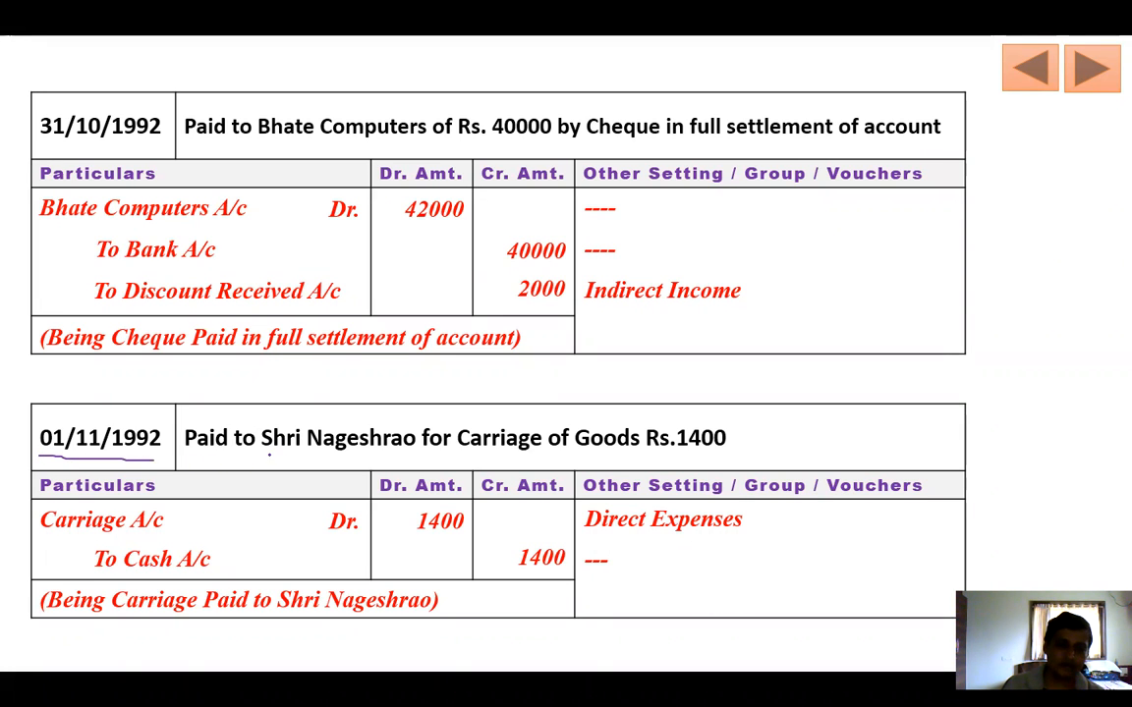
left_click_drag(458, 451, 644, 453)
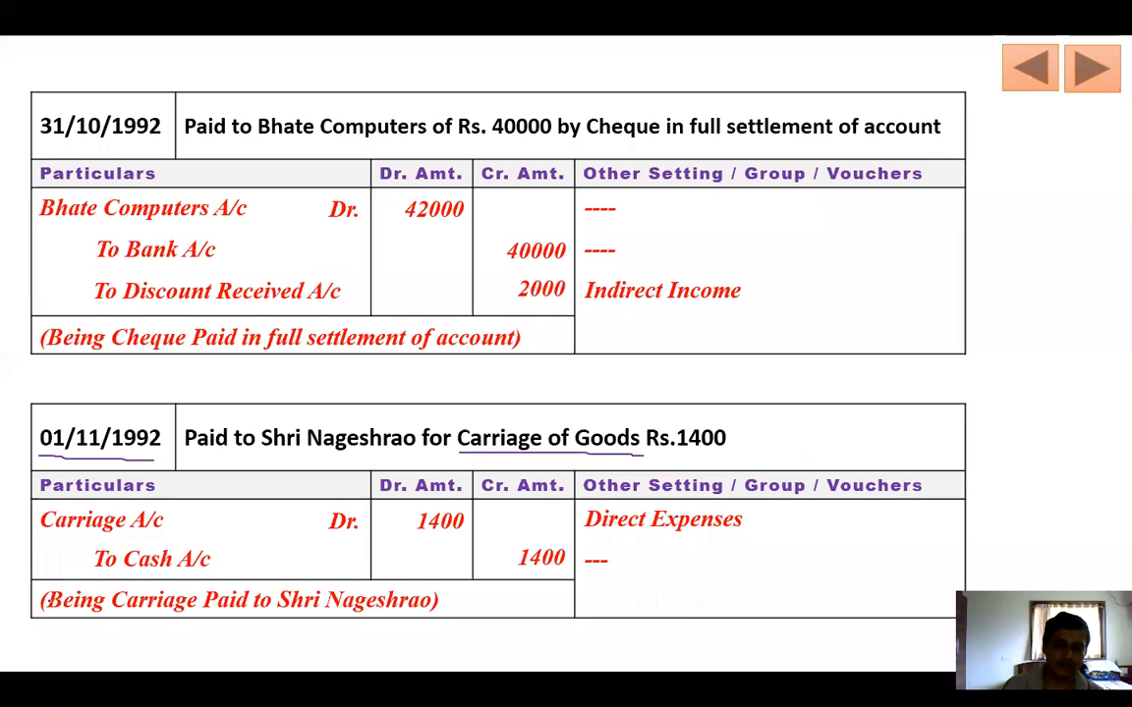
left_click_drag(39, 536, 152, 537)
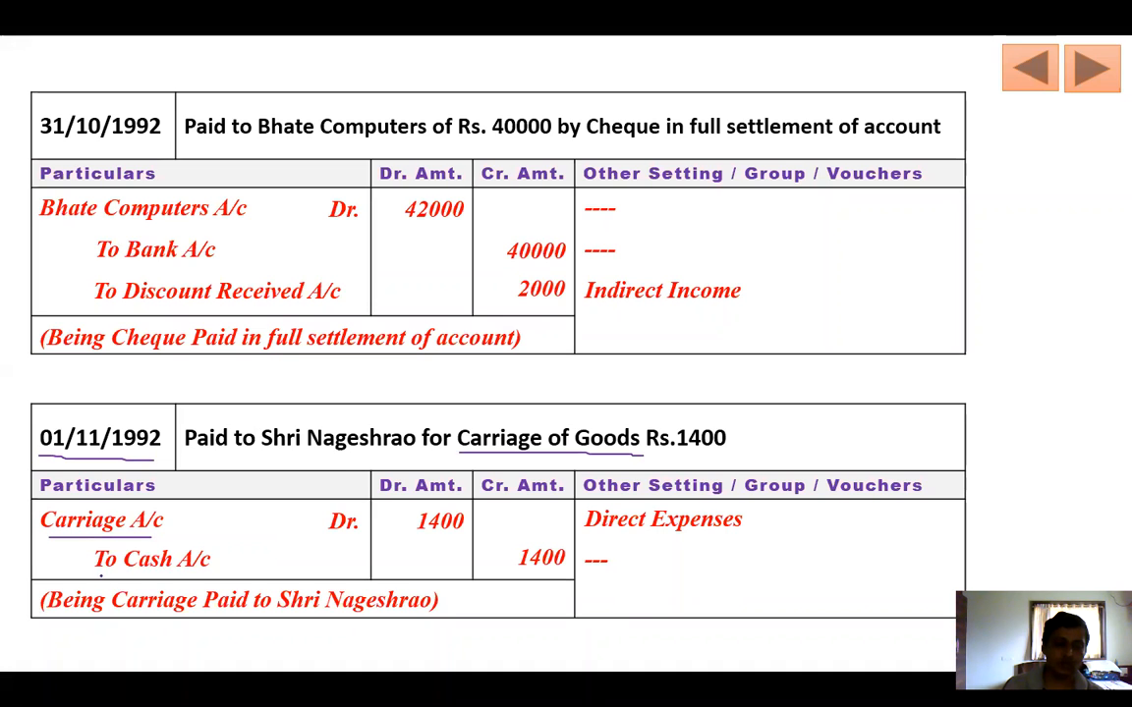
left_click_drag(94, 576, 209, 576)
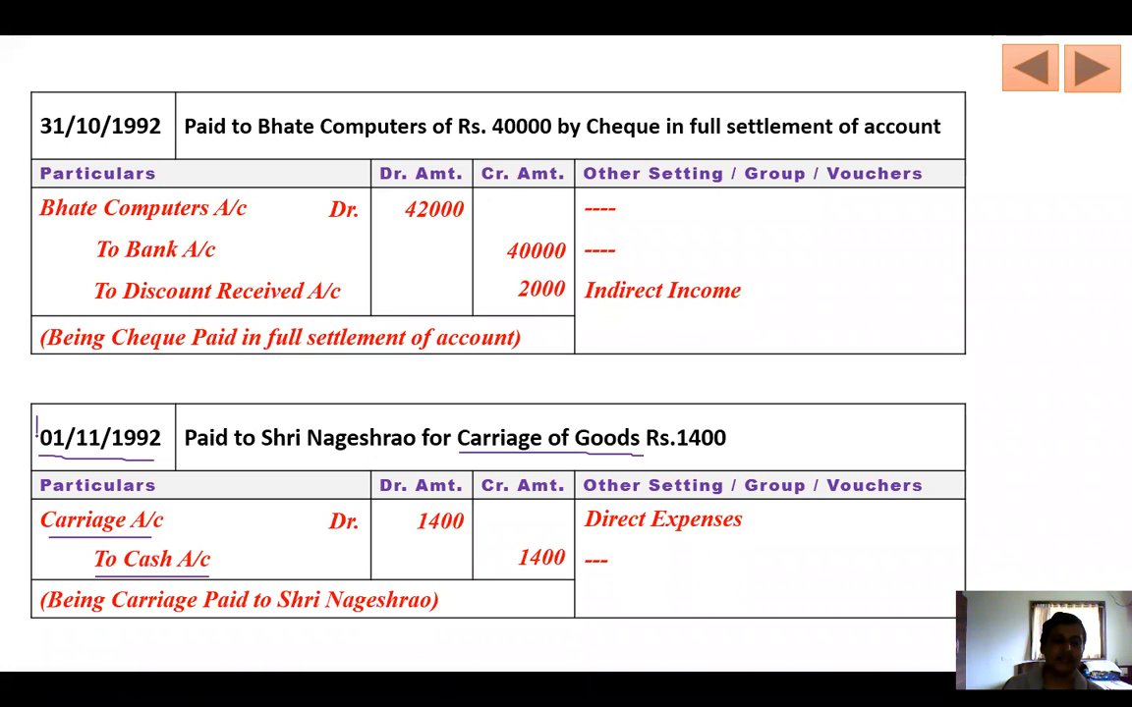
mouse_move(37, 421)
left_mouse_down()
mouse_move(163, 429)
mouse_move(161, 459)
left_mouse_up()
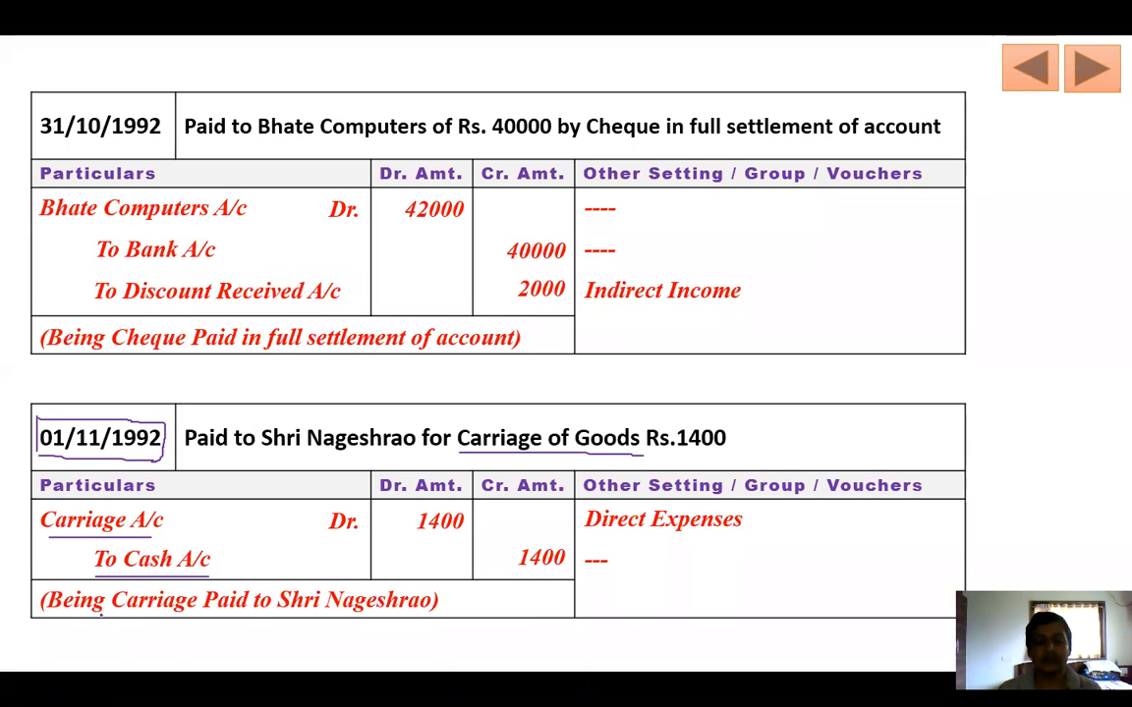
- Switch to Tally.ERP 9 and set the new journal voucher's date to 1-11-1992, checking it against the slide
key("alt+Tab")
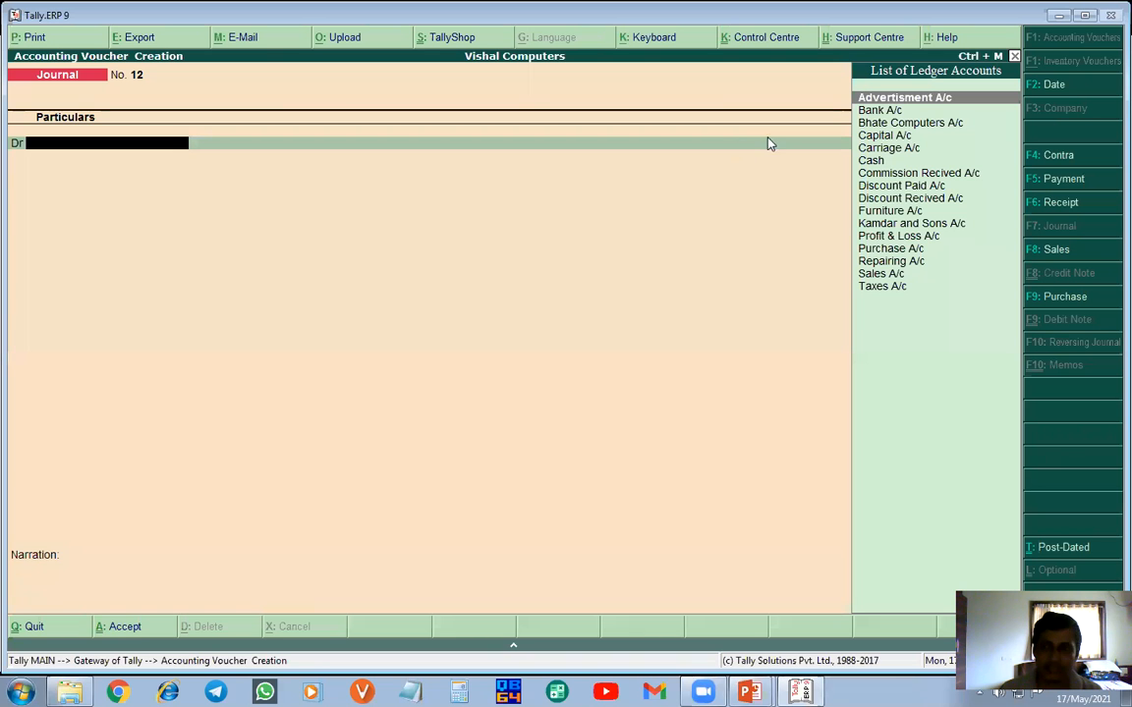
left_click(1071, 86)
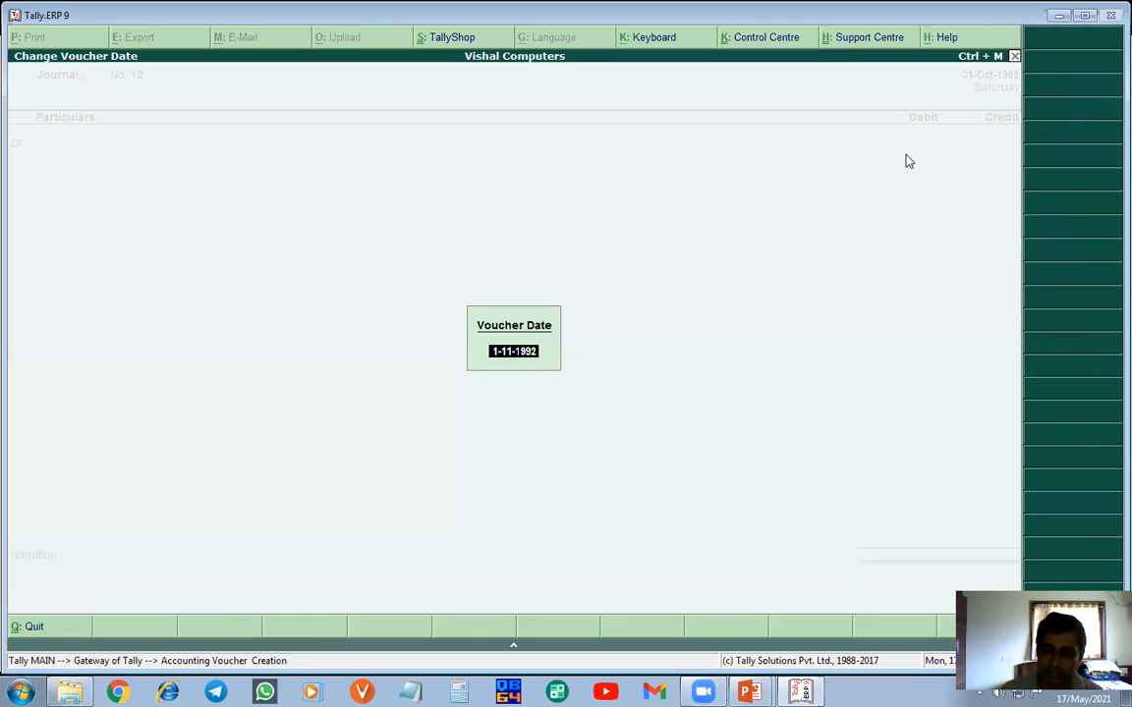
key("alt+Tab")
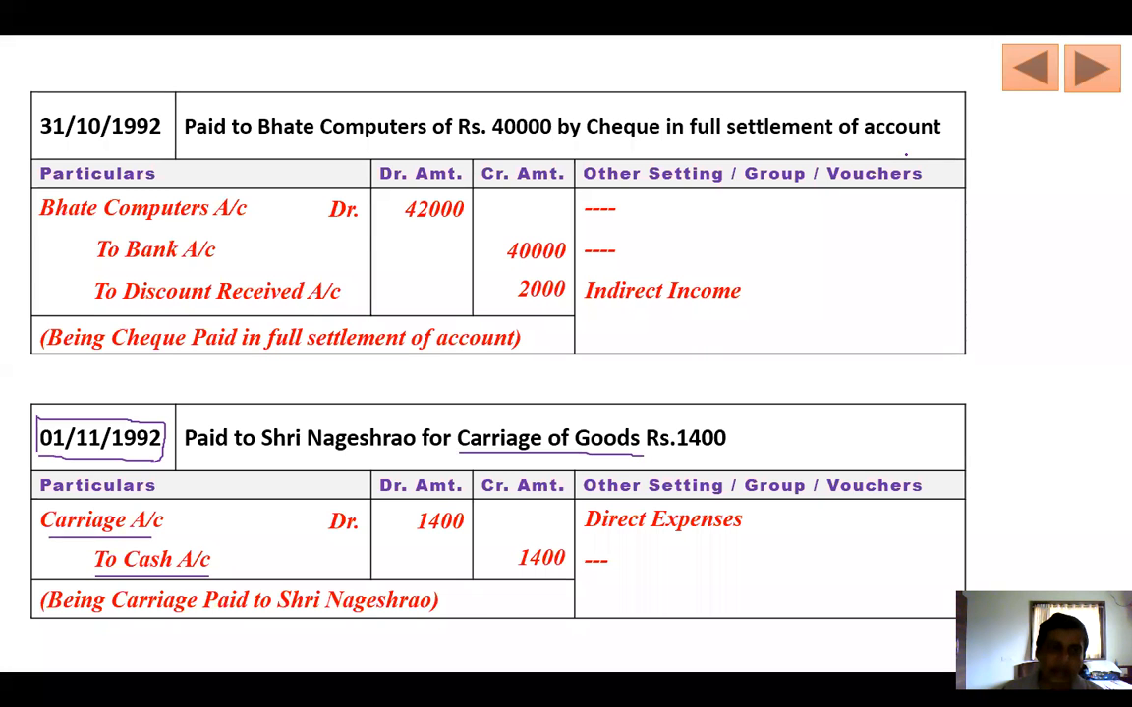
key("alt+Tab")
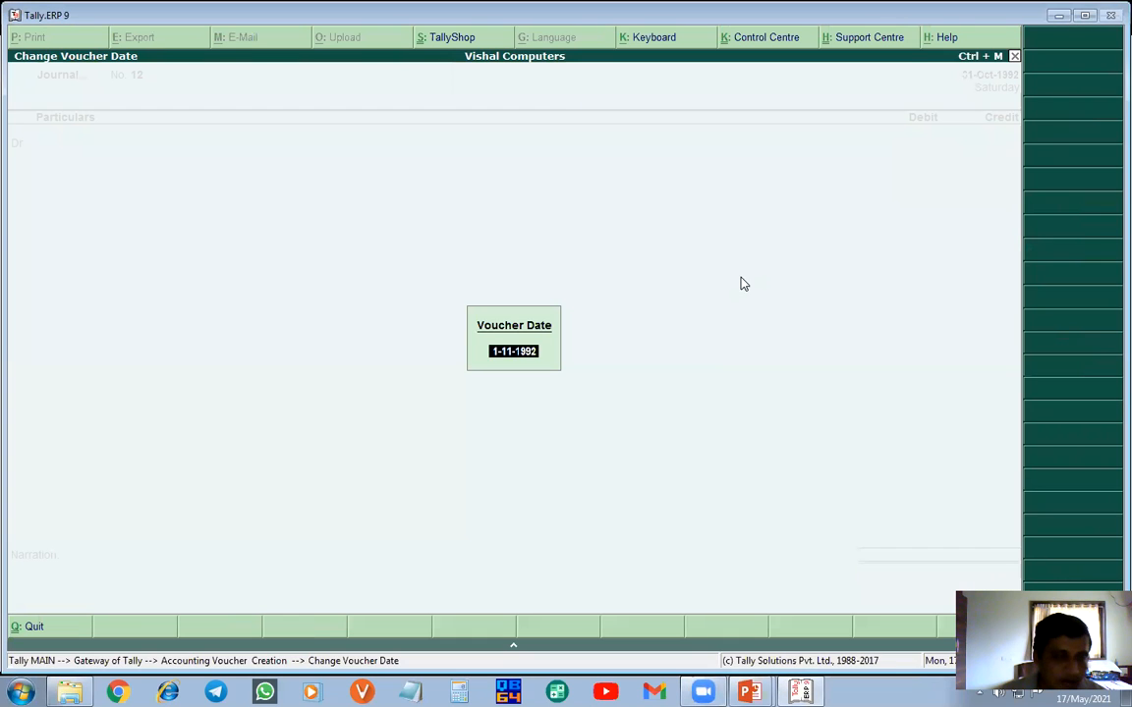
key("Return")
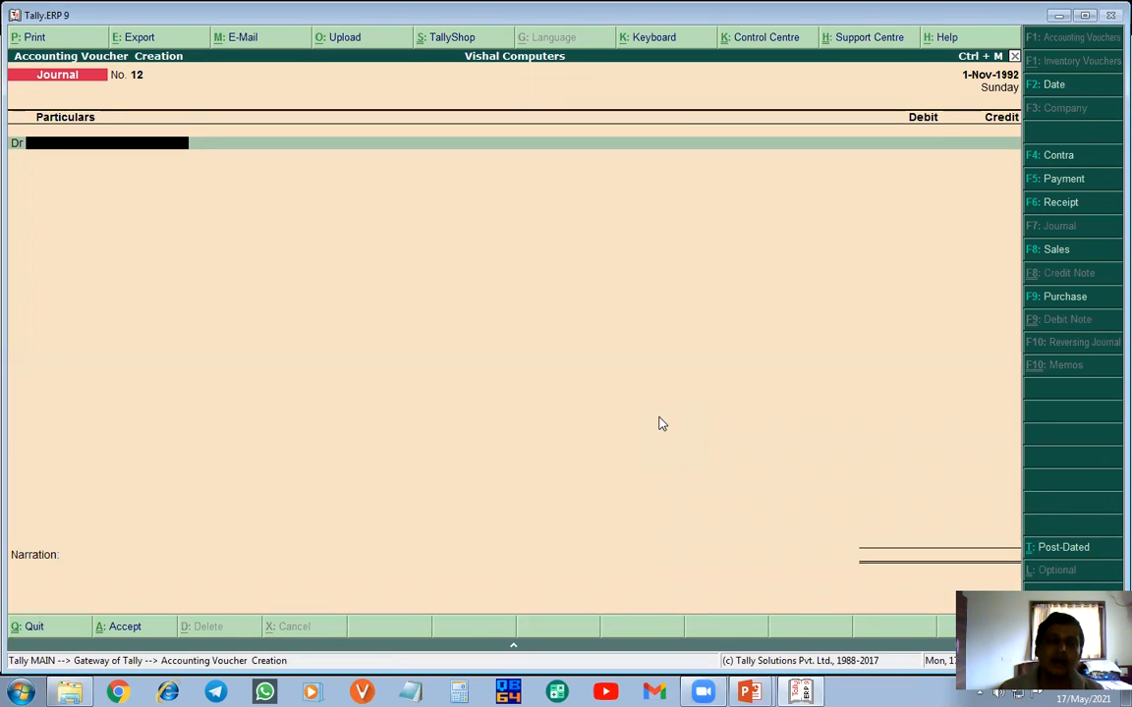
- Check the carriage entry on the slide and debit Carriage A/c with 1,400
key("alt+Tab")
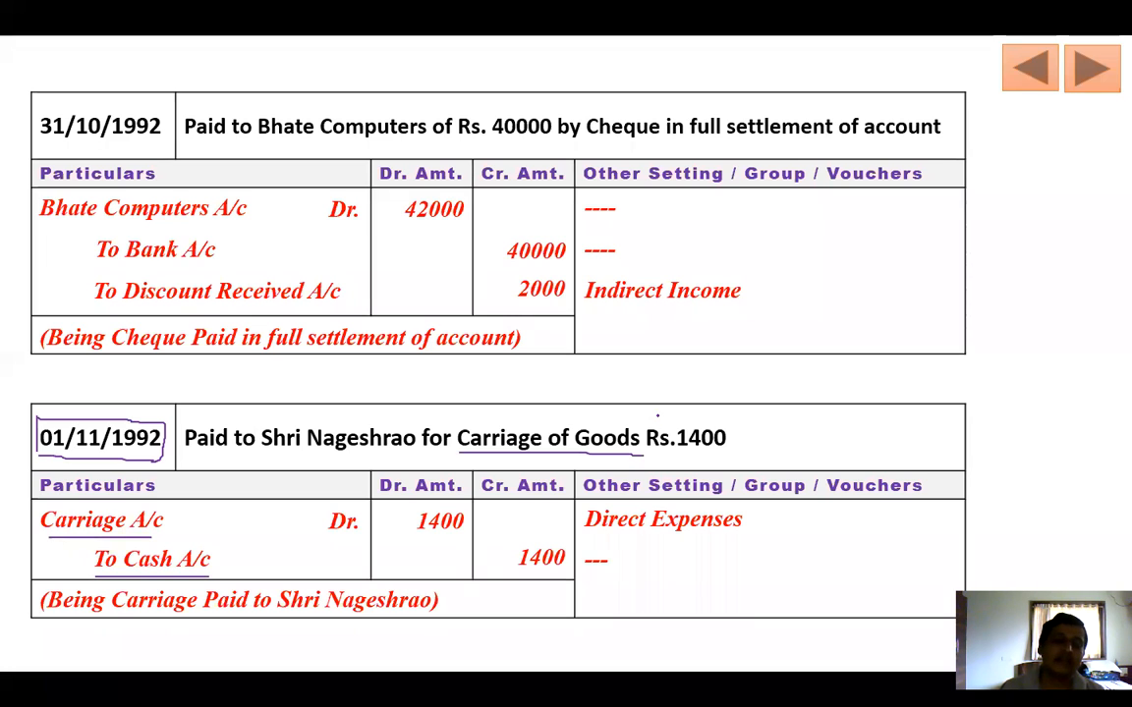
key("alt+Tab")
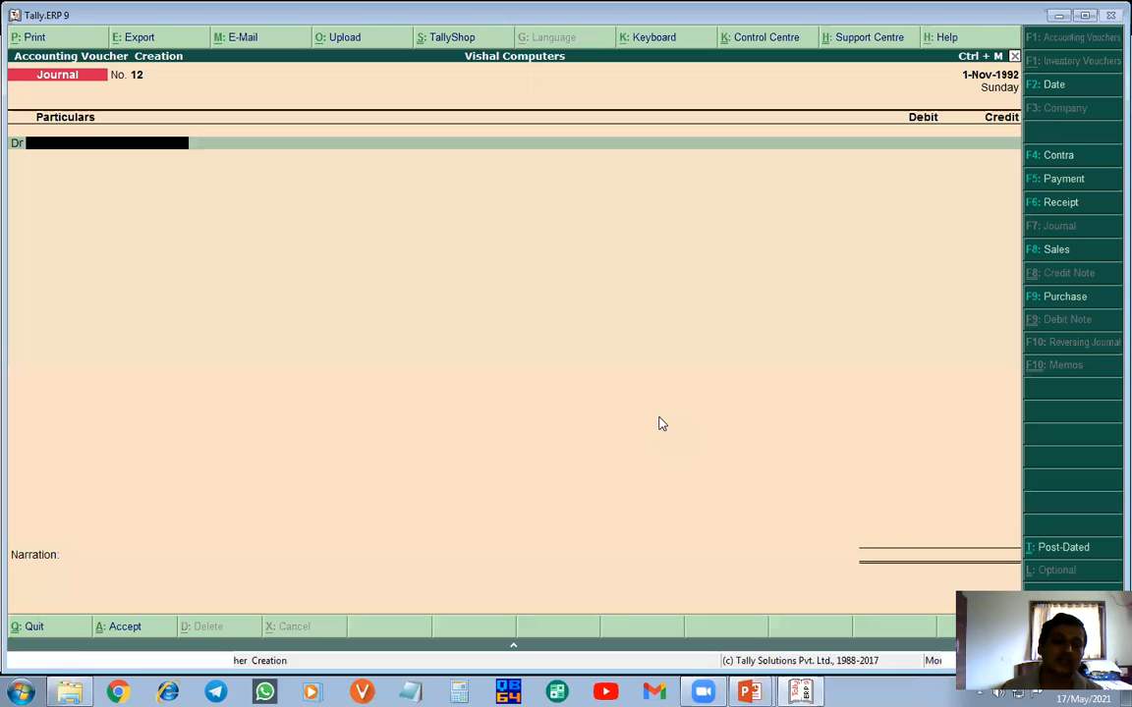
type("C")
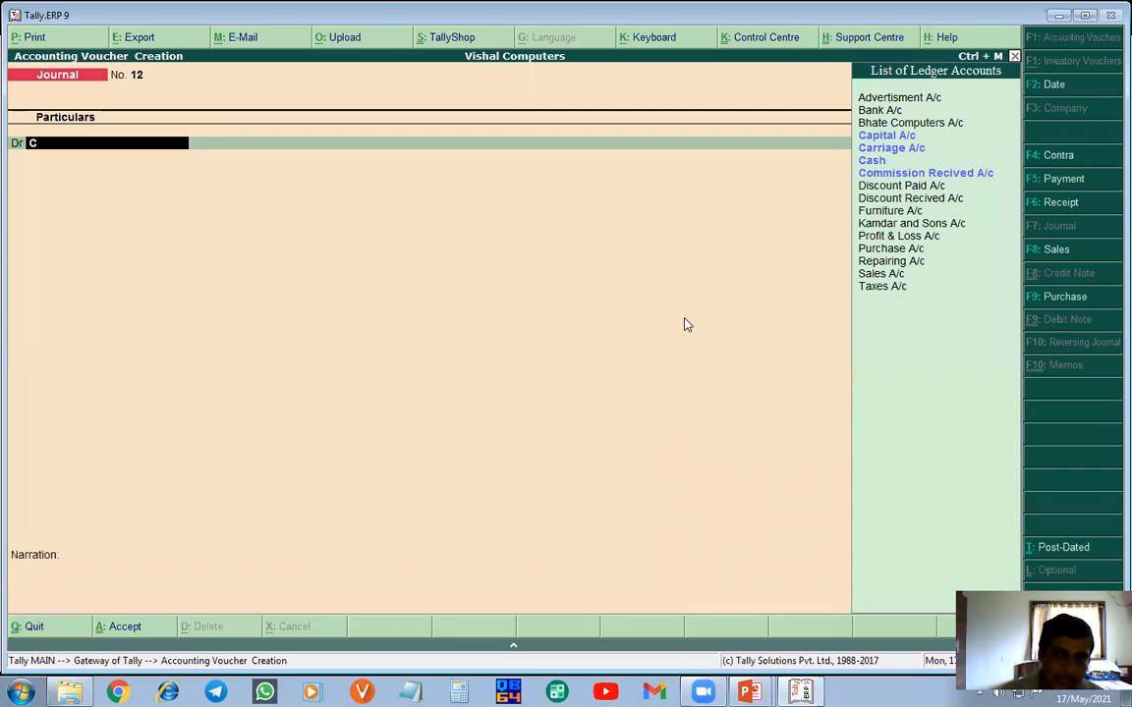
left_click(881, 148)
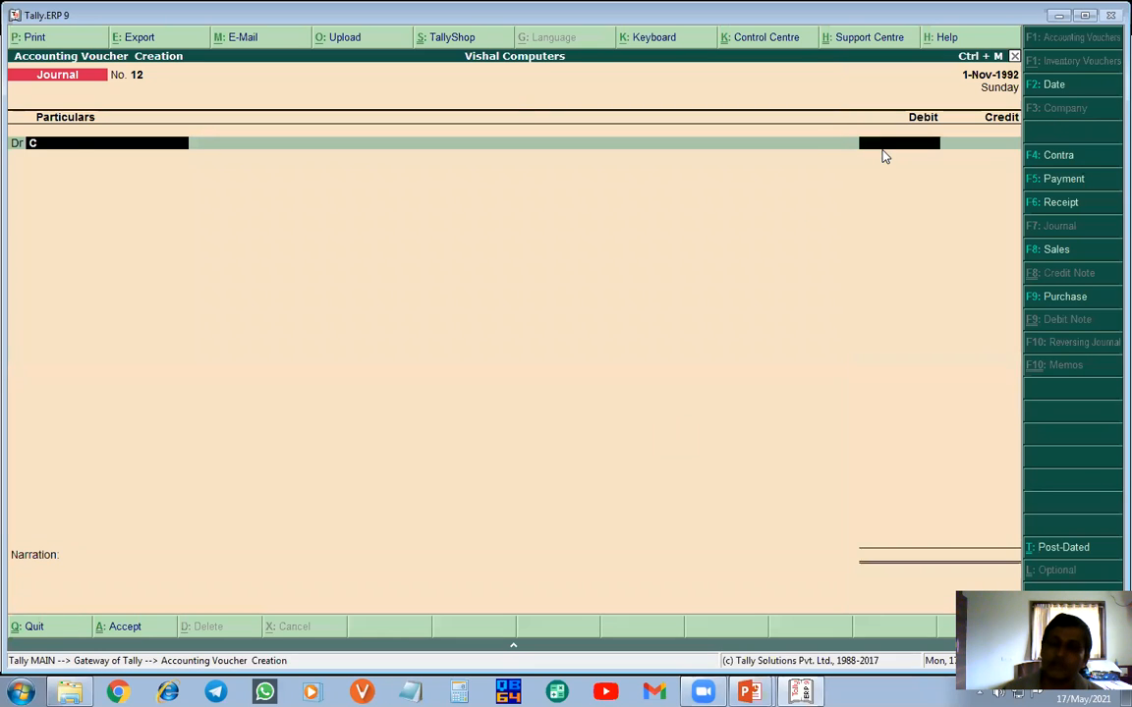
type("1400")
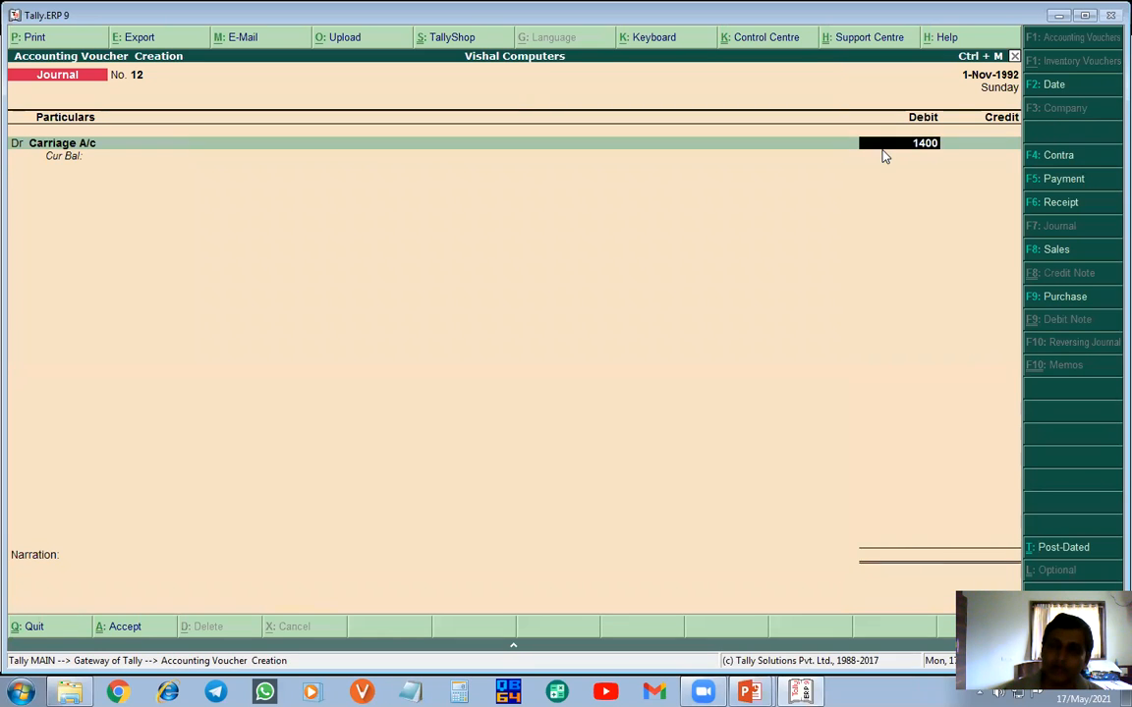
key("Return")
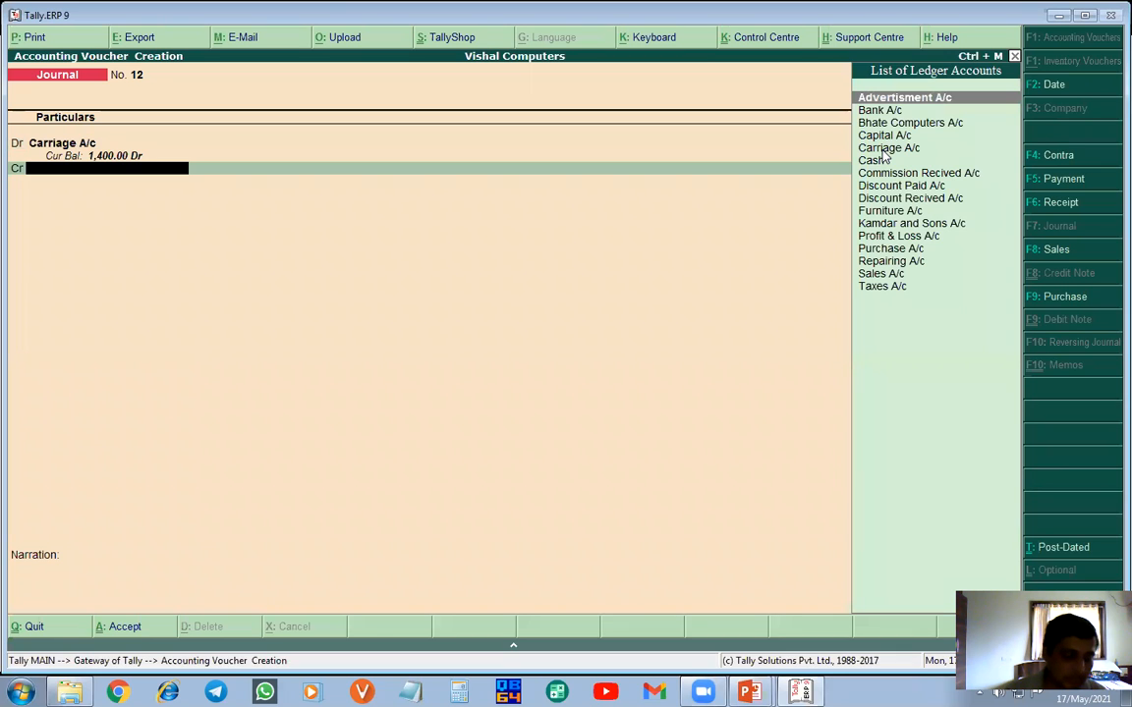
- Choose Cash as the ledger on the credit line and accept the 1,400 credit
type("C")
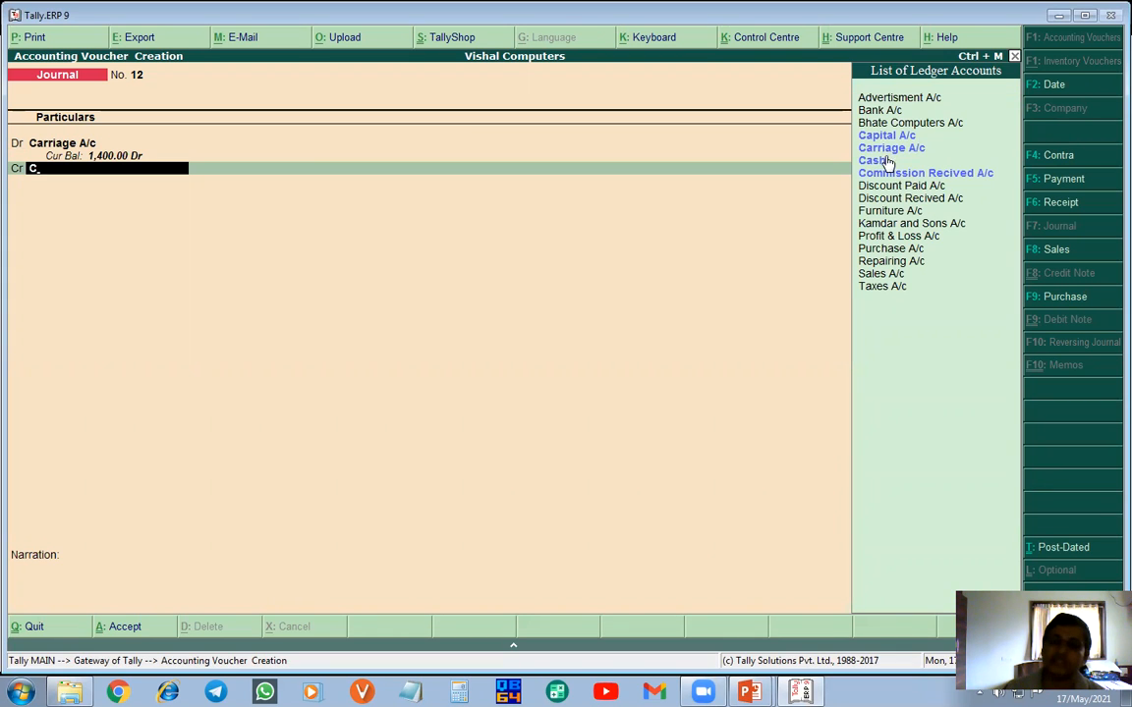
left_click(888, 160)
key("Return")
key("Return")
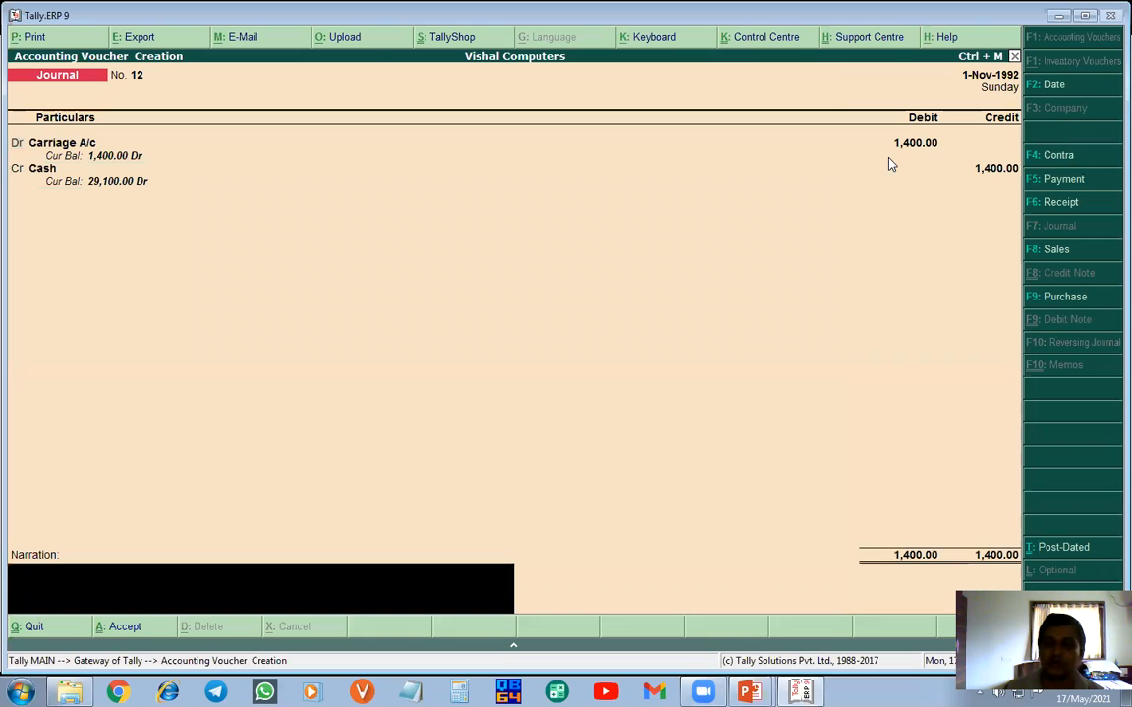
- Enter the narration "Being Carriage paid" and save the carriage voucher
type("B")
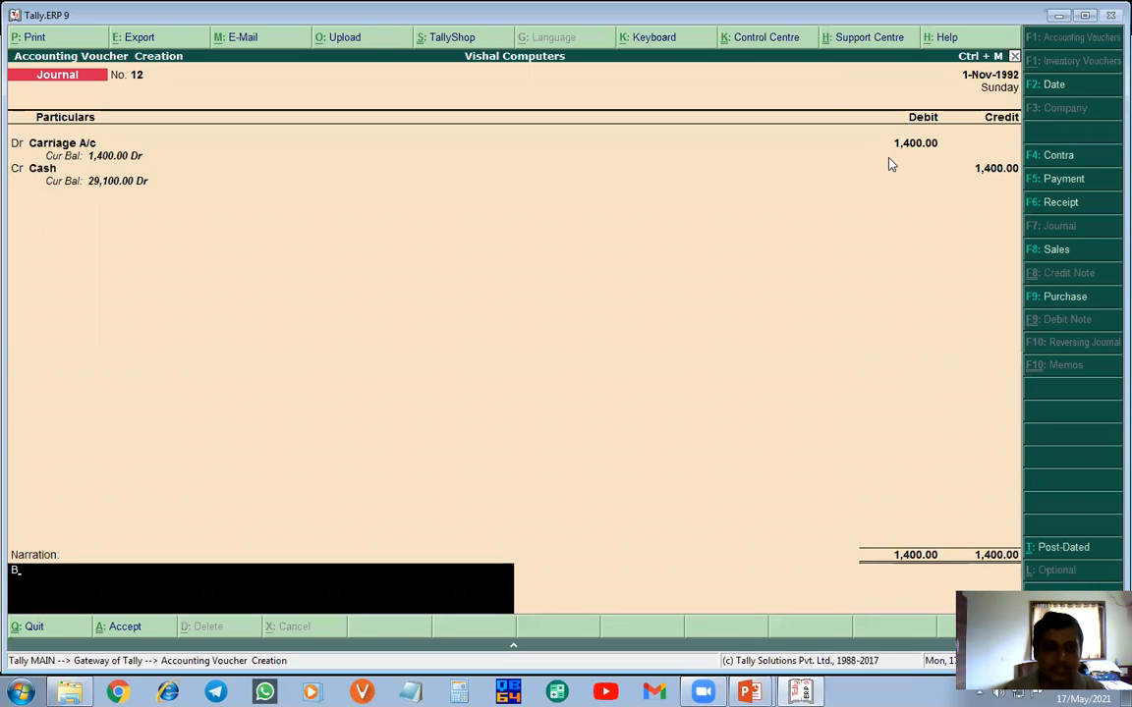
type("eing Carriage paid")
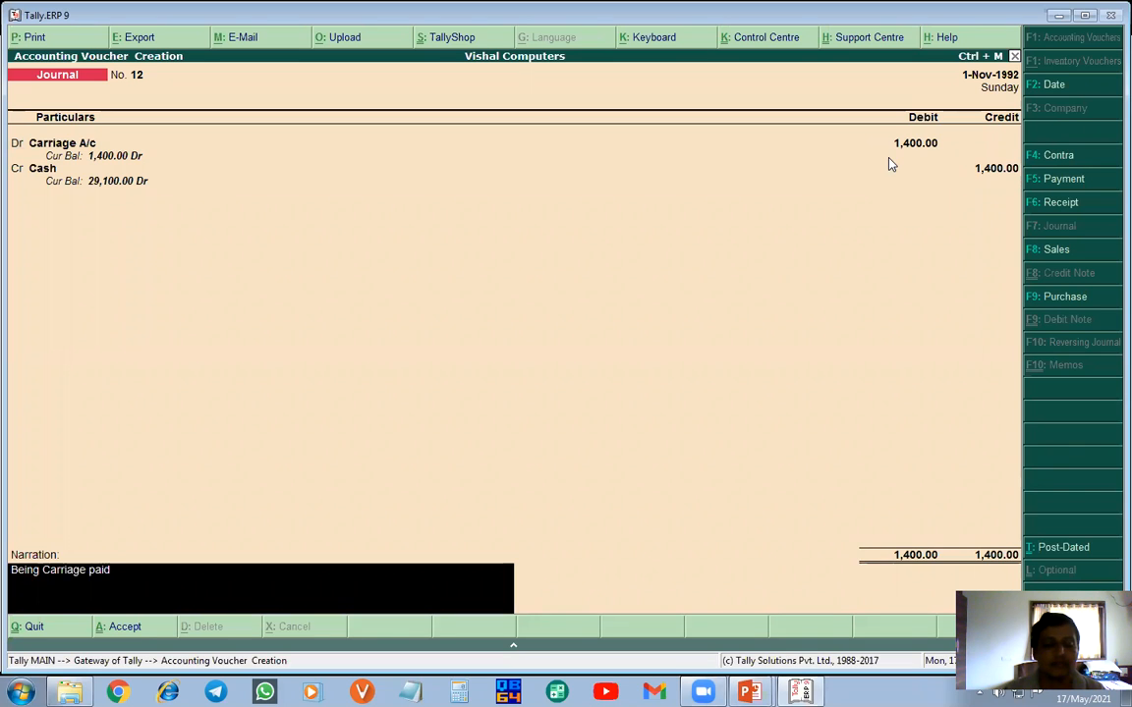
key("Return")
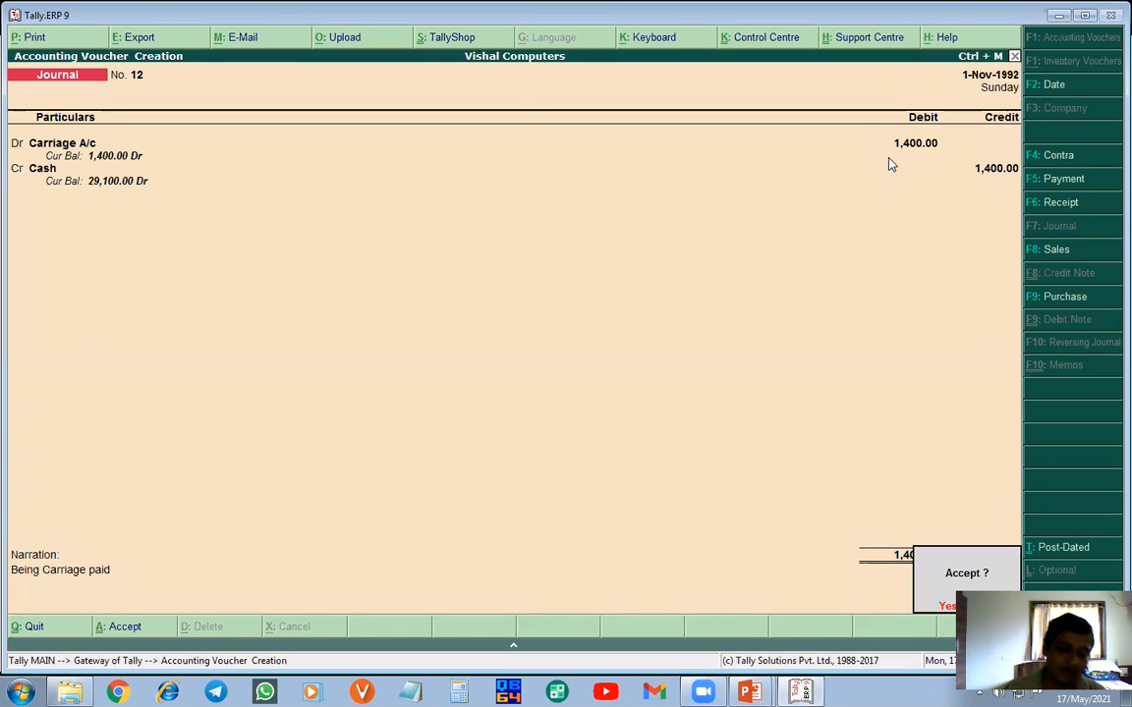
key("Return")
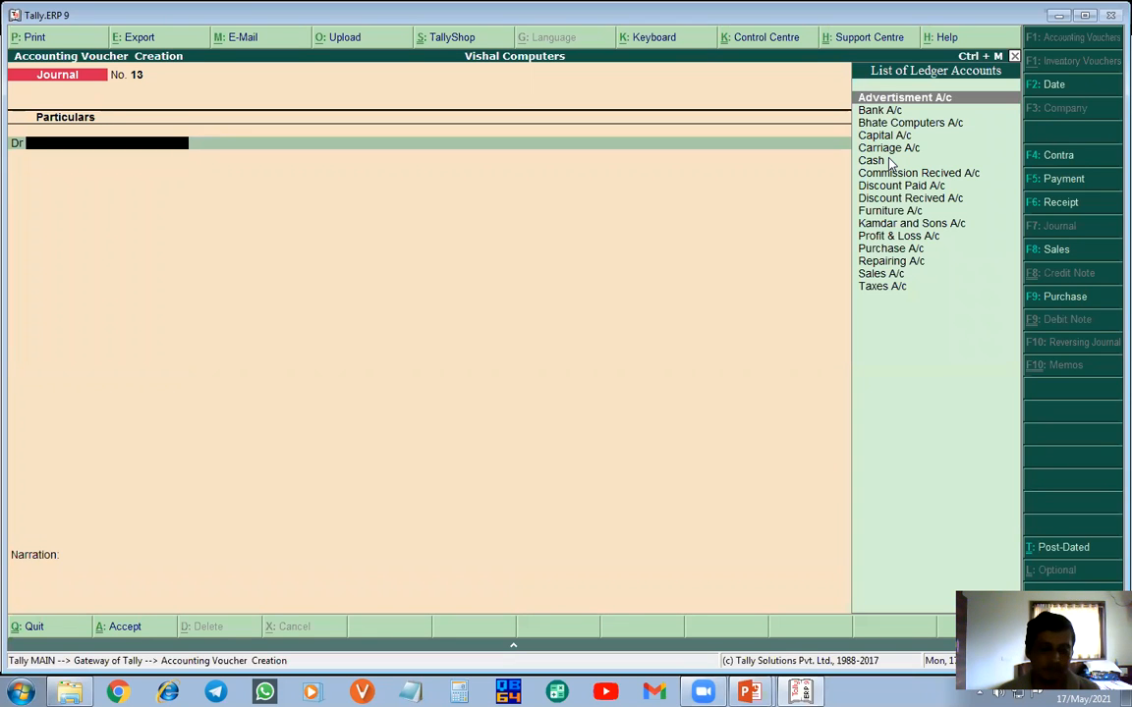
- Switch to the commission entry on the slides, underline 2300, Cash A/c and To Commission Recd. A/c, and circle the date 02/11/1992
key("alt+Tab")
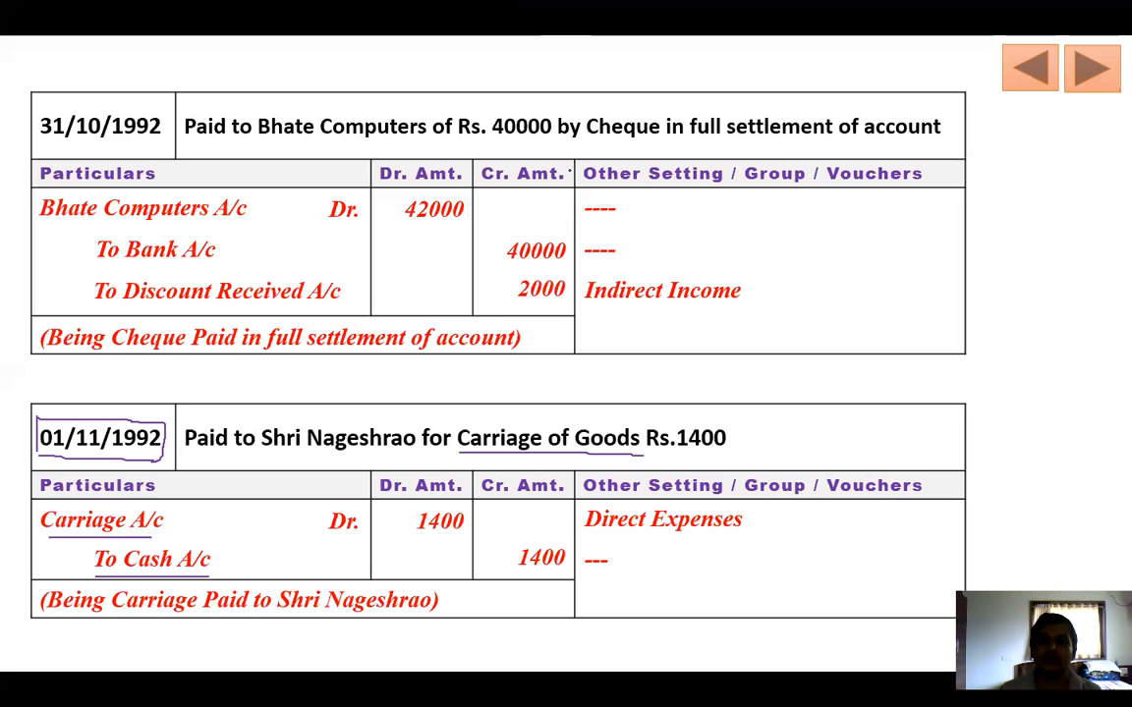
key("alt+Tab")
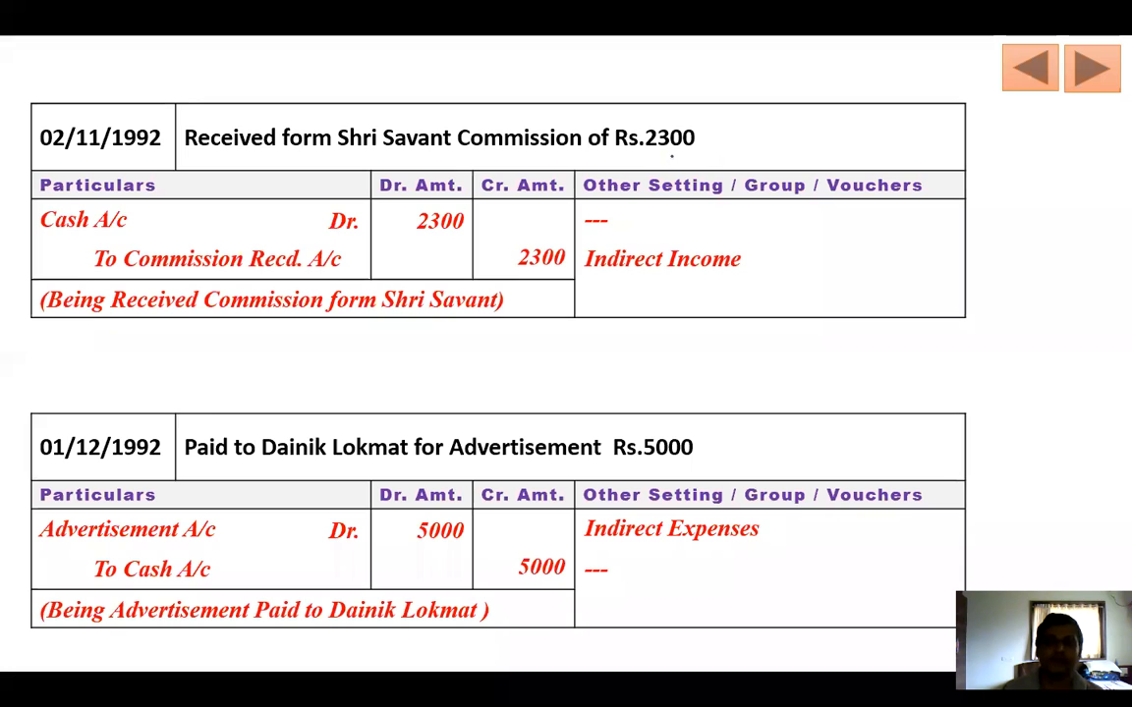
left_click_drag(637, 152, 713, 153)
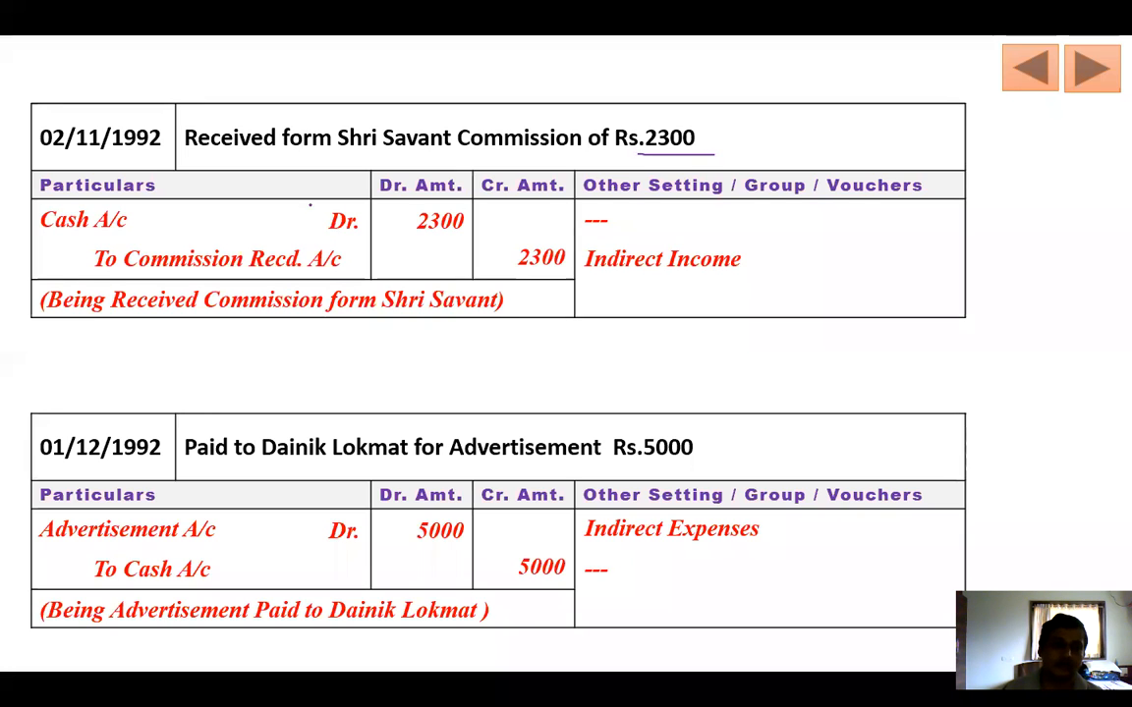
left_click_drag(41, 231, 131, 231)
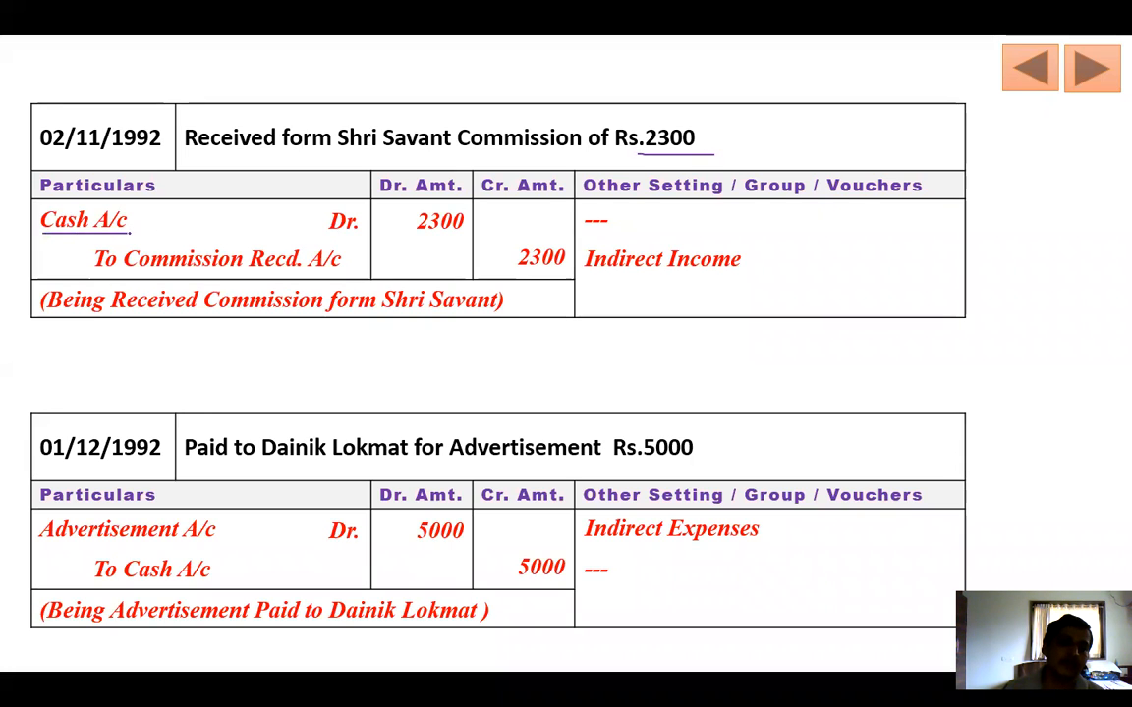
left_click_drag(100, 276, 342, 276)
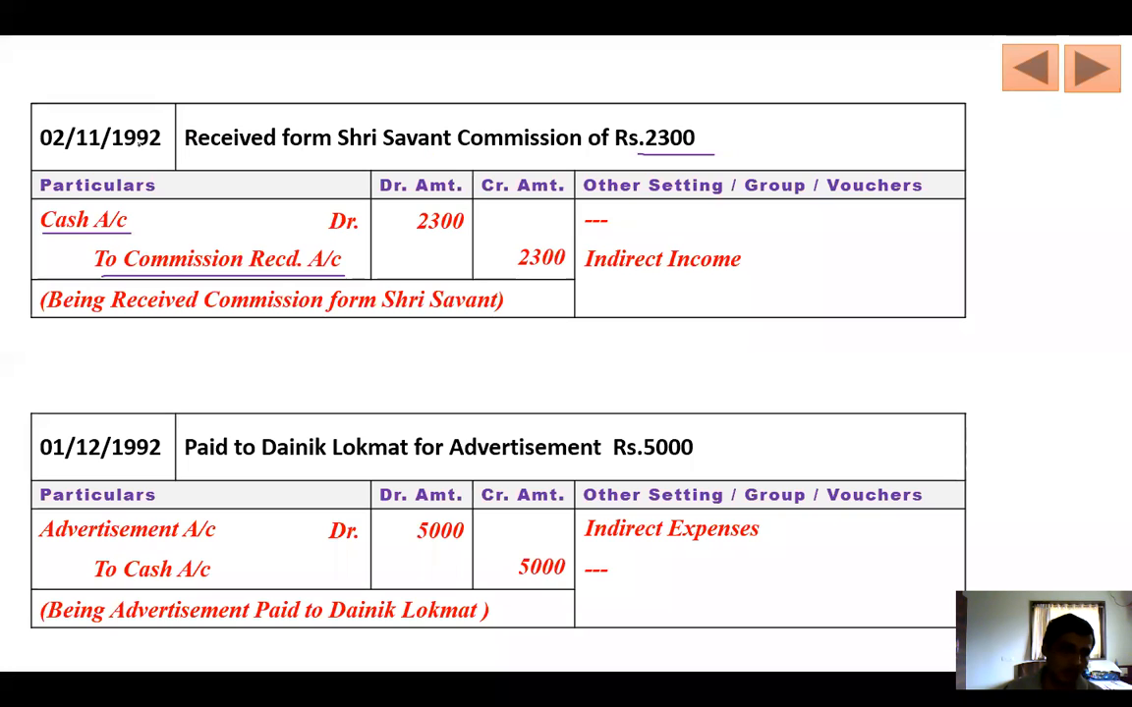
mouse_move(50, 113)
left_mouse_down()
mouse_move(29, 129)
mouse_move(54, 148)
mouse_move(136, 160)
mouse_move(160, 116)
mouse_move(123, 99)
mouse_move(30, 110)
left_mouse_up()
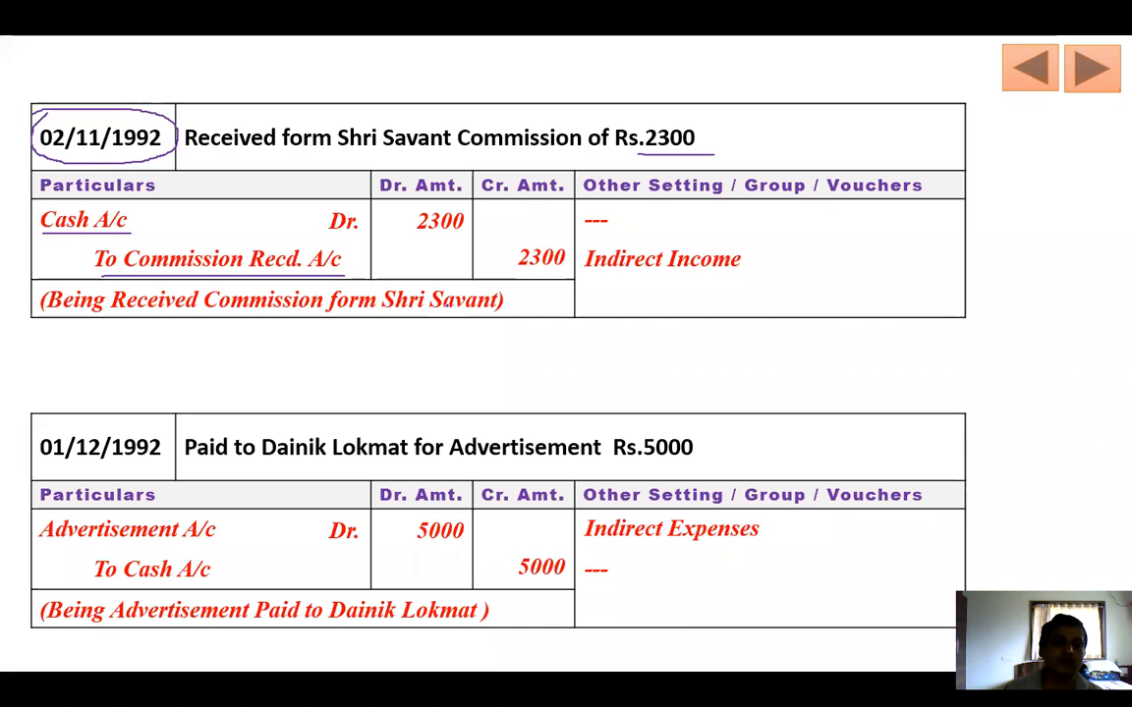
- Switch to Tally.ERP 9 and set the new journal voucher's date to 2-11-1992
key("alt+Tab")
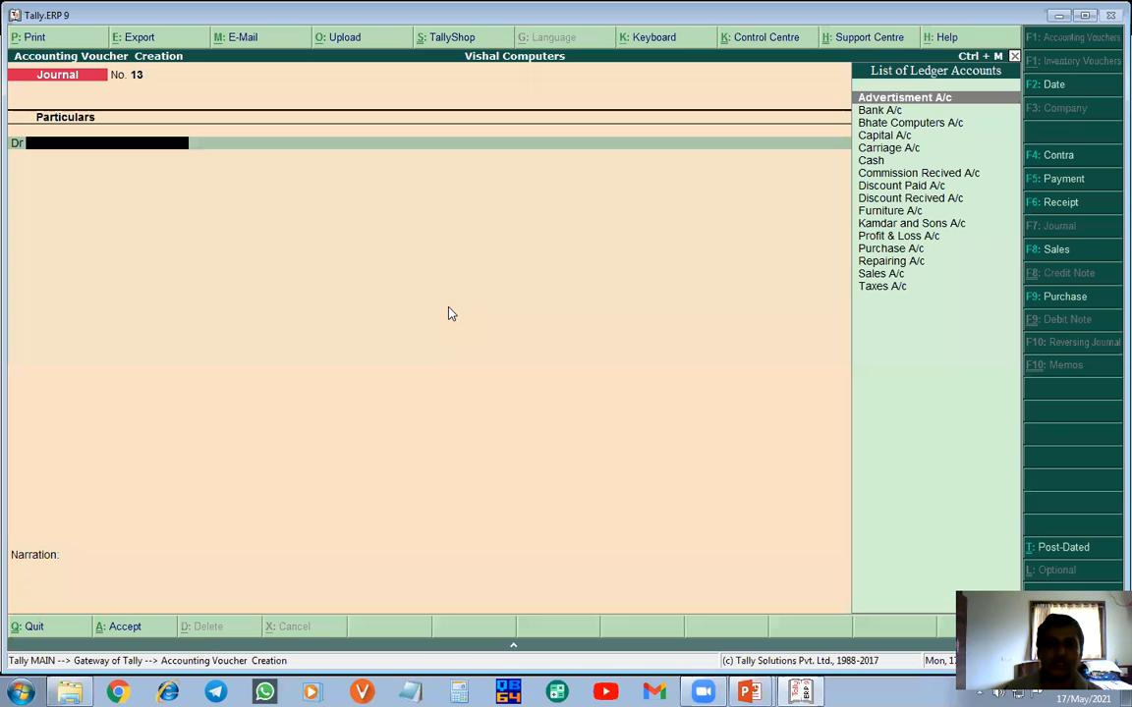
left_click(1055, 89)
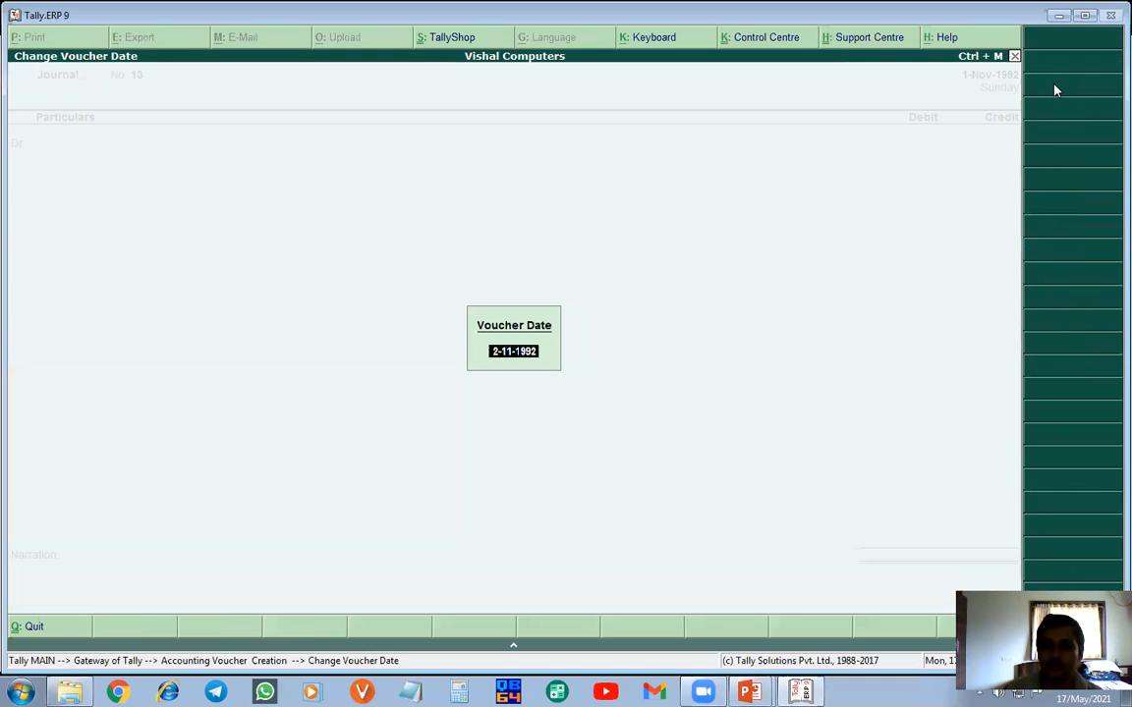
key("Return")
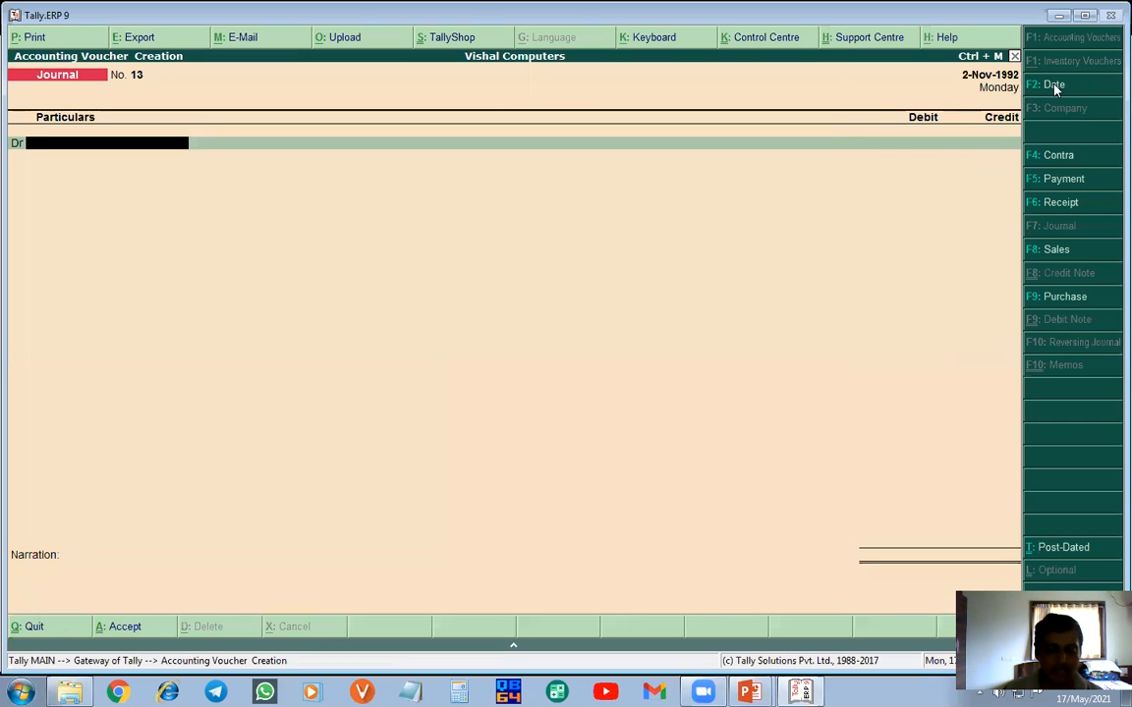
- Debit the Cash ledger with 2,300 on the voucher's first line
type("C")
left_click(898, 163)
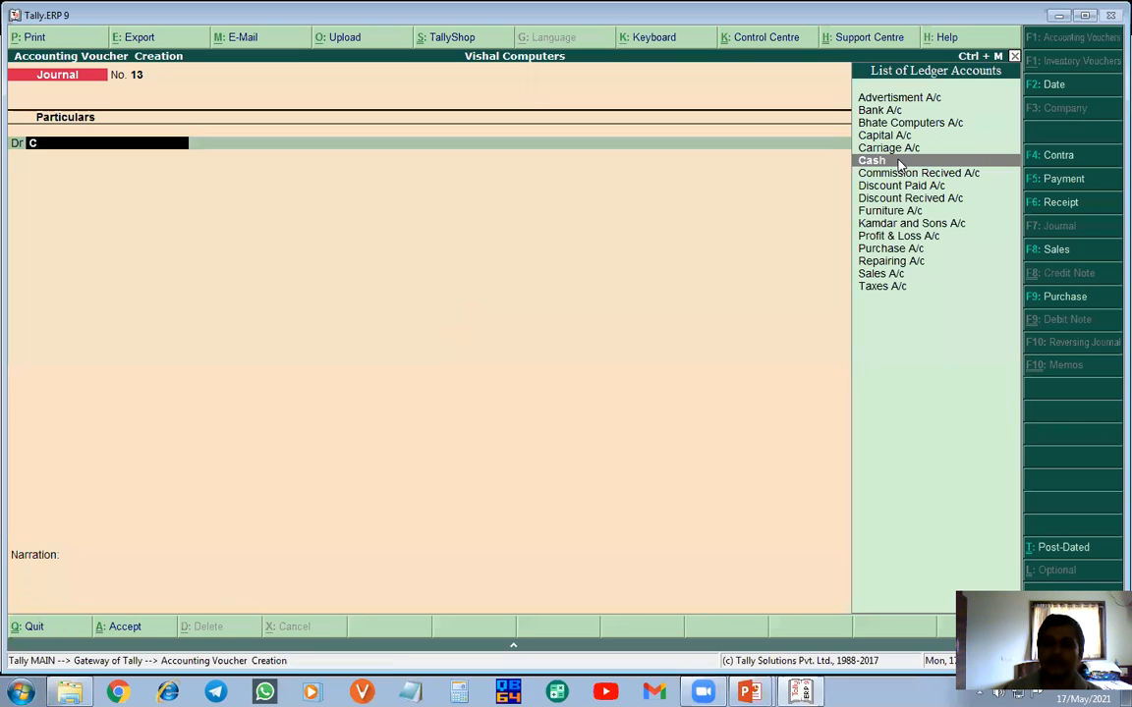
key("Return")
type("2300")
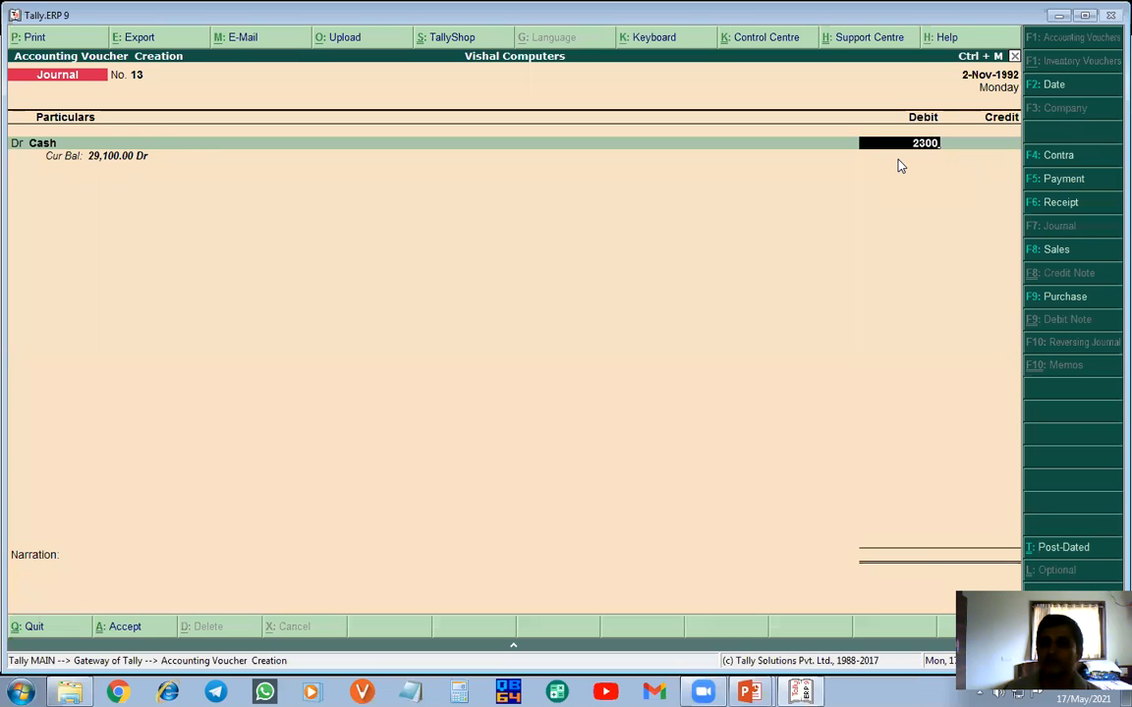
key("Return")
key("Return")
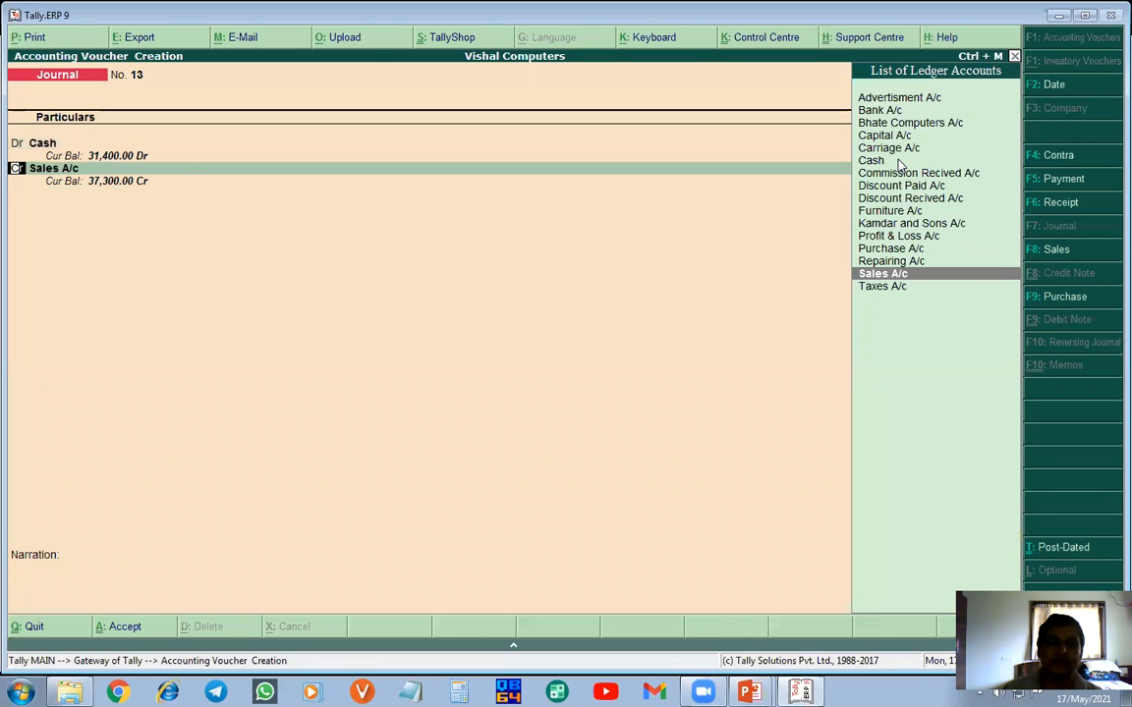
- Choose Commission Recived A/c as the ledger on the credit line and accept the 2,300 credit
type("C")
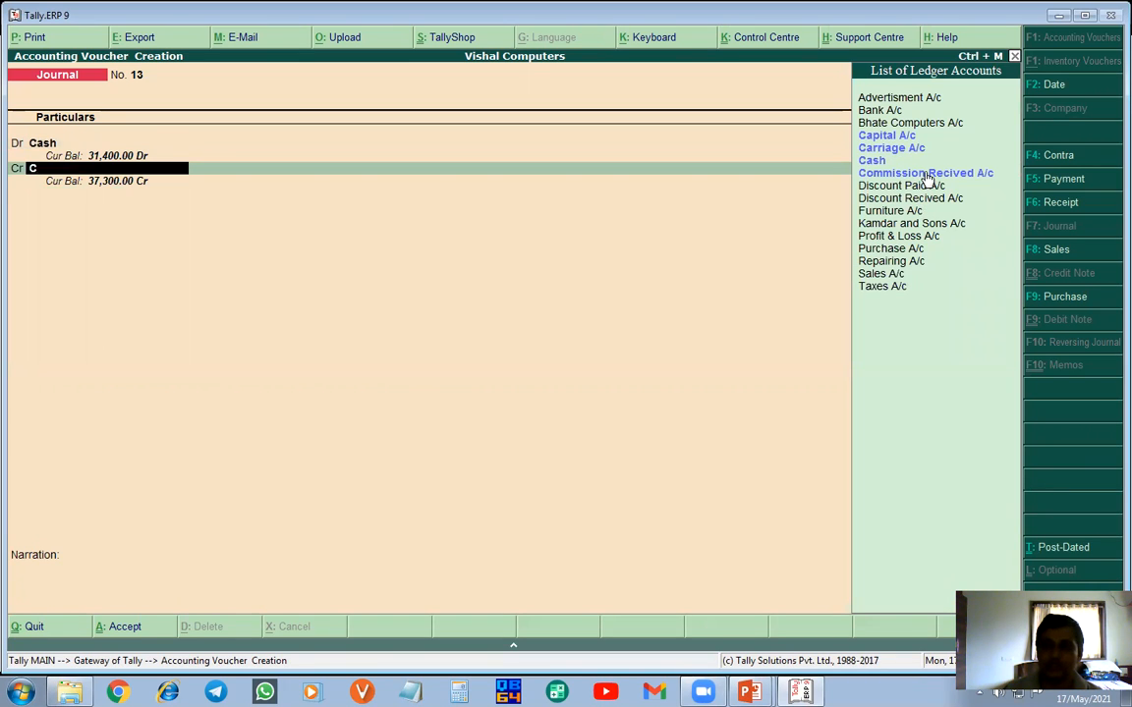
left_click(926, 174)
key("Return")
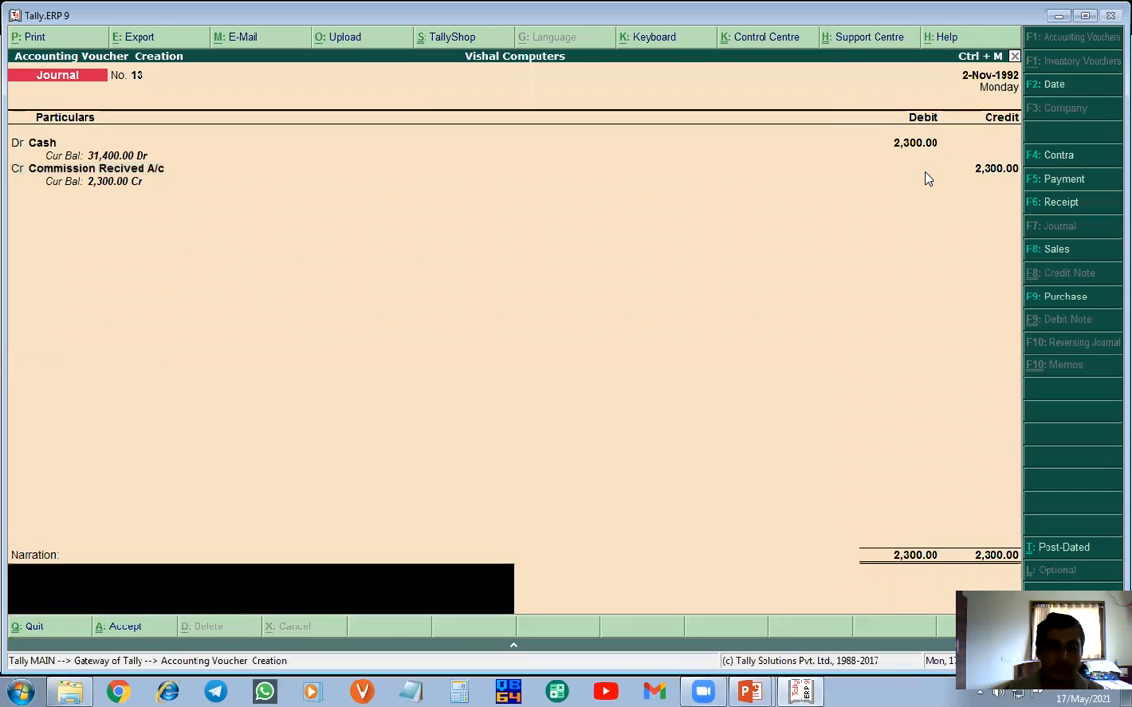
- Enter the narration "Being Recived Commission from" followed by the payer's name, and save the commission voucher
type("Being Recive")
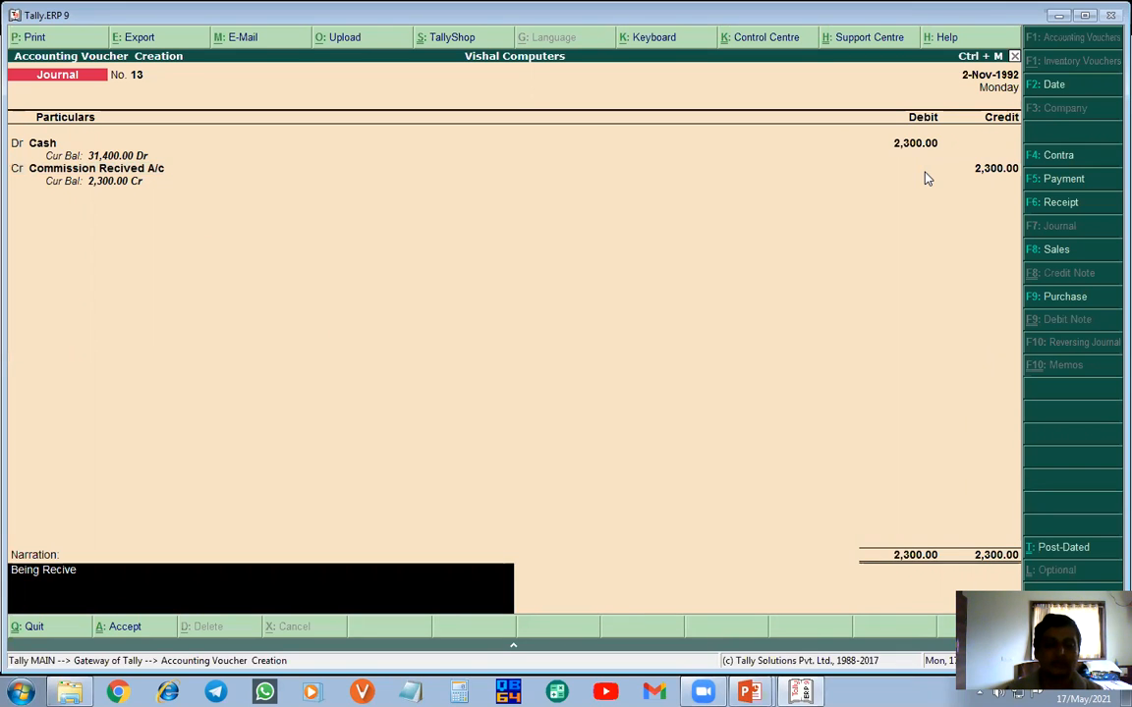
type("d Co")
type("ssion fro")
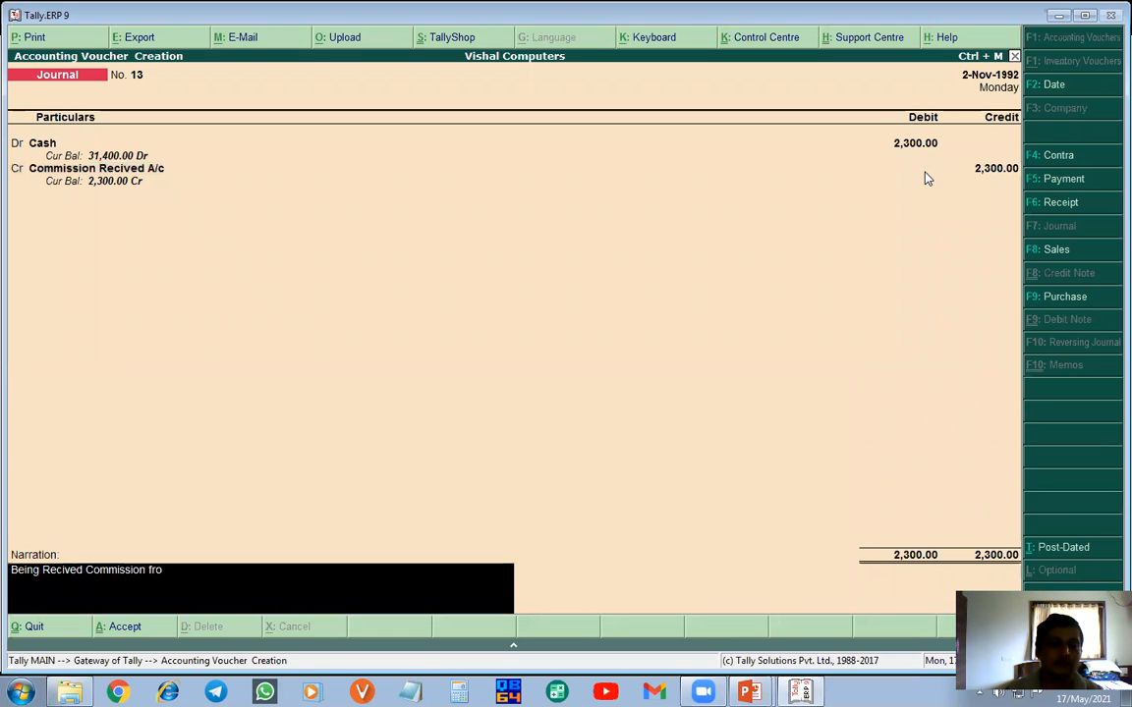
type("m savant")
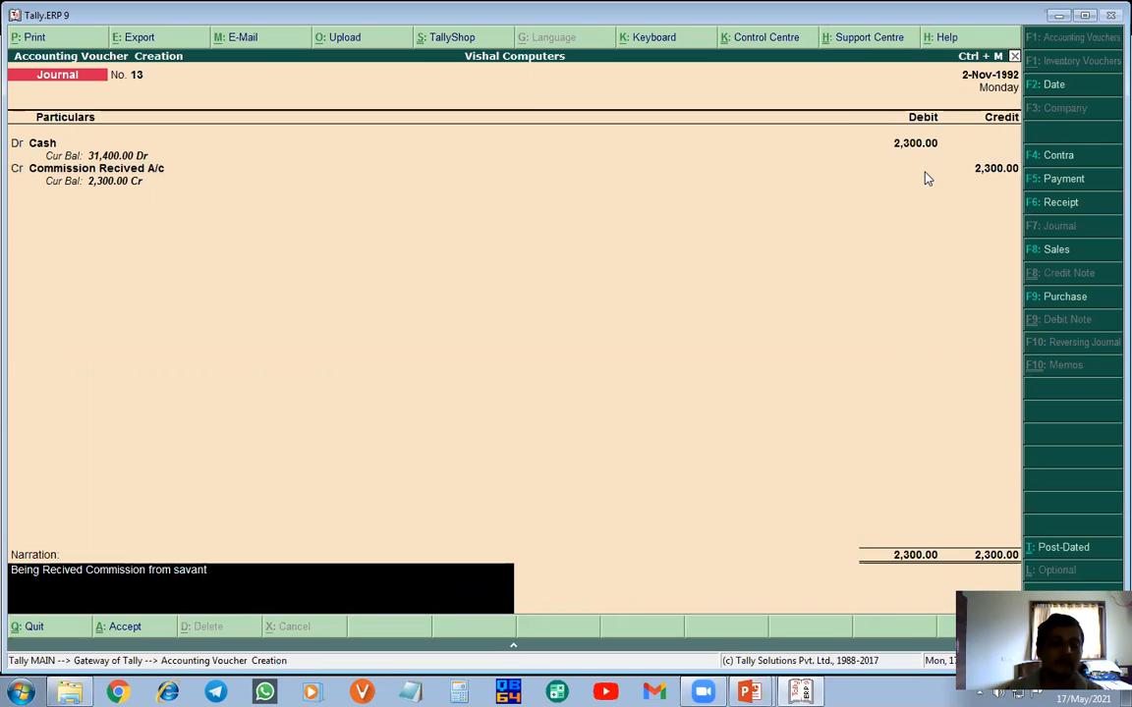
key("Return")
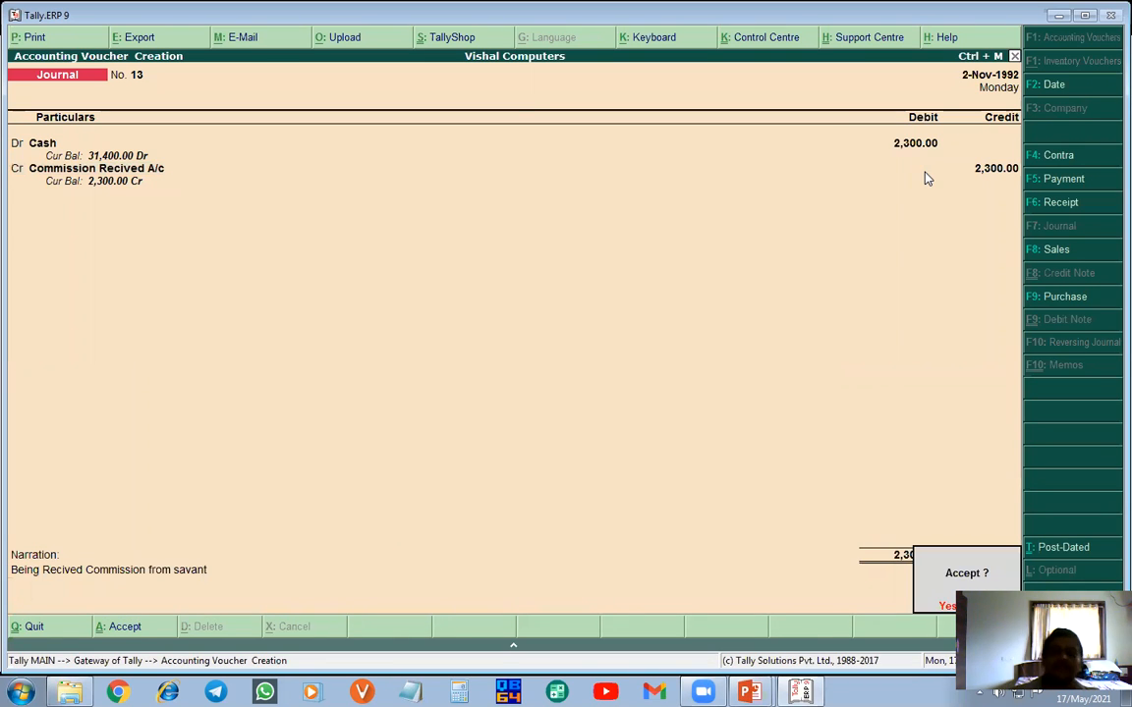
left_click(944, 609)
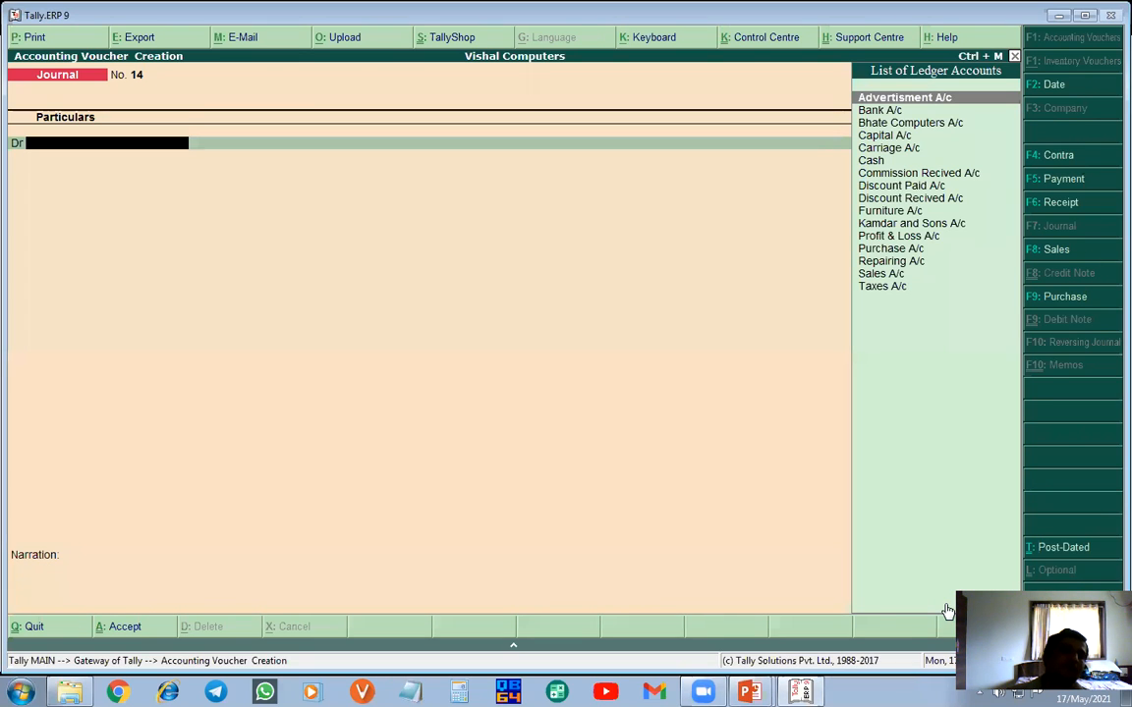
- Switch to the slide, circle the advertisement entry's date 01/12/1992, and underline Advertisement A/c and To Cash A/c
key("alt+Tab")
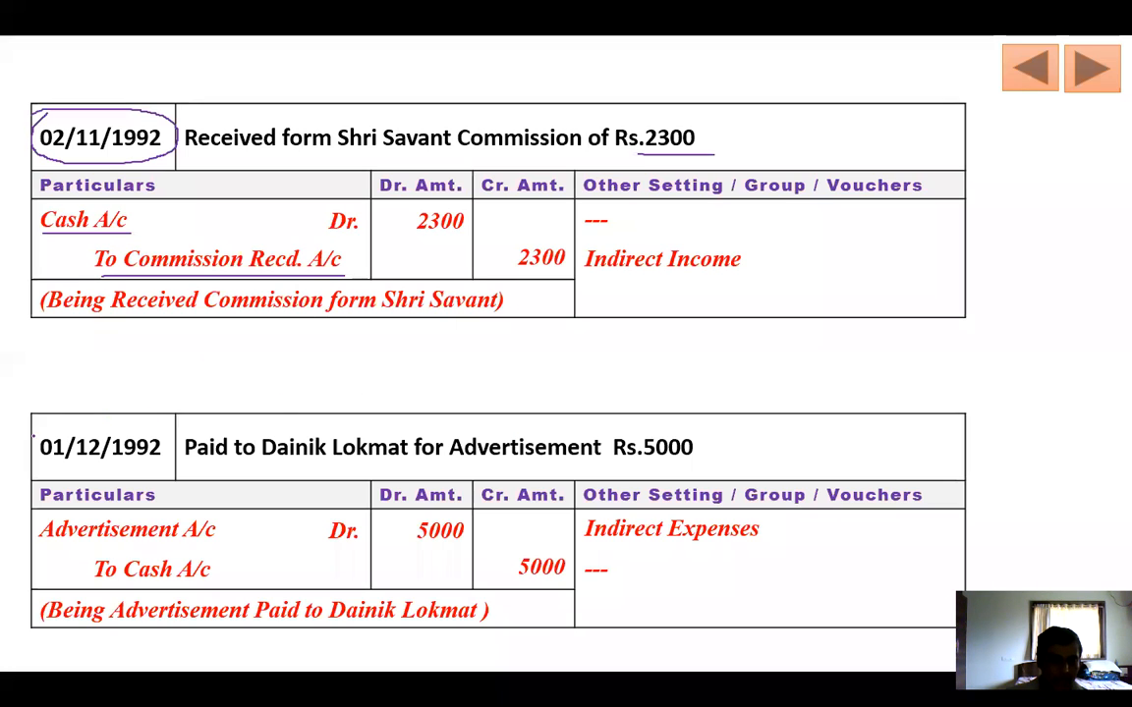
mouse_move(34, 422)
left_mouse_down()
mouse_move(79, 469)
mouse_move(169, 460)
mouse_move(145, 427)
mouse_move(29, 434)
left_mouse_up()
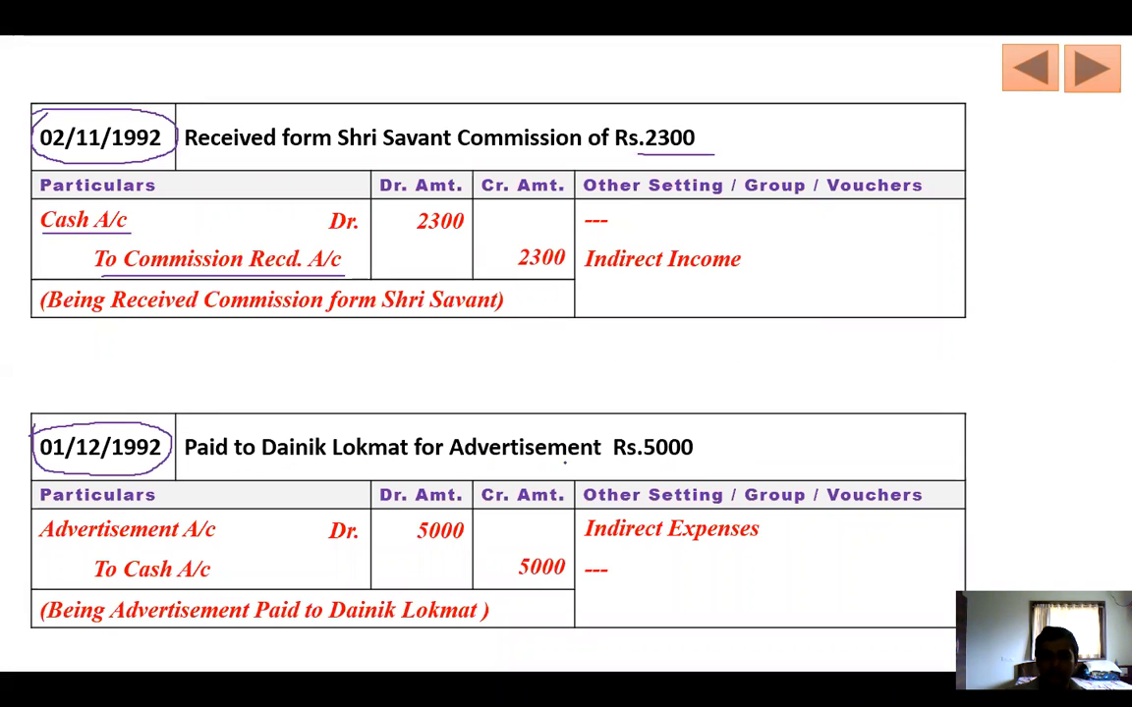
left_click_drag(41, 541, 214, 539)
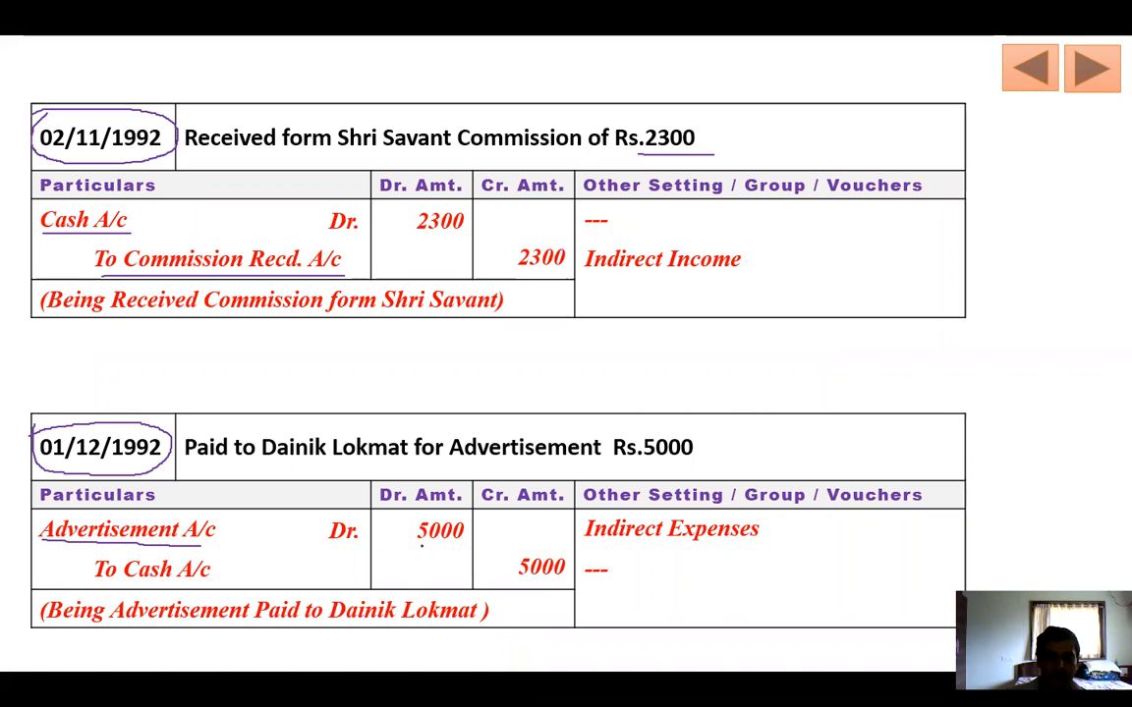
left_click_drag(96, 580, 211, 580)
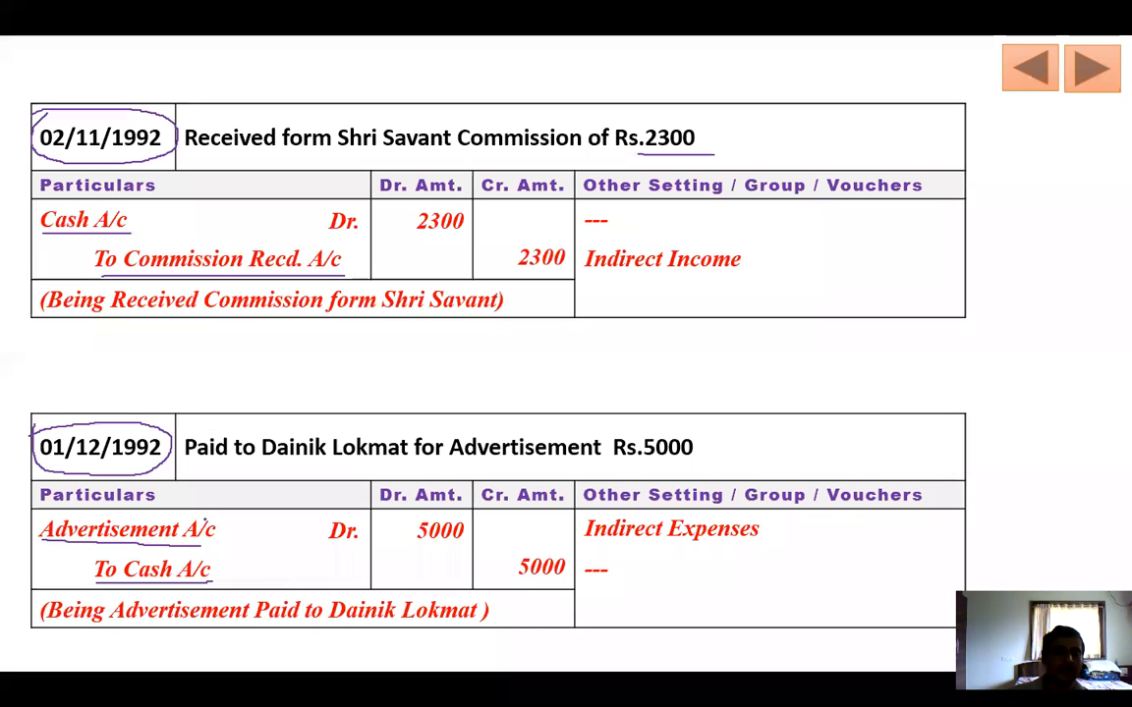
- Switch to Tally.ERP 9 and set the new journal voucher's date to 1-12-1992
key("alt+Tab")
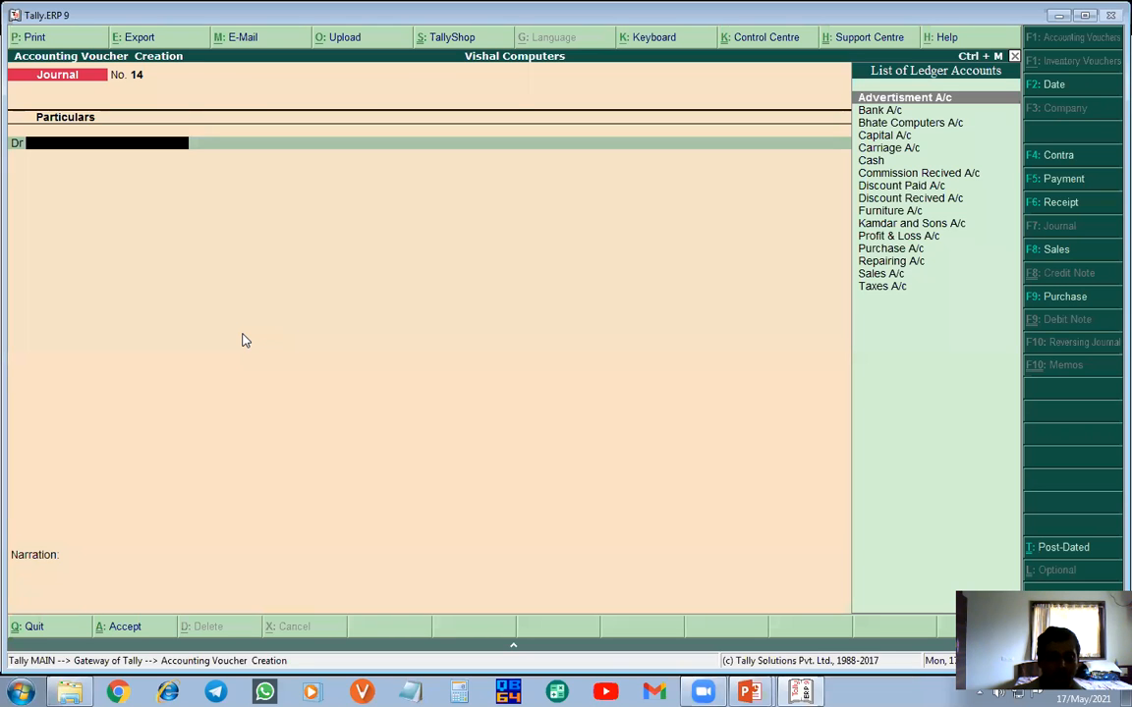
key("F2")
type("1-12")
key("Return")
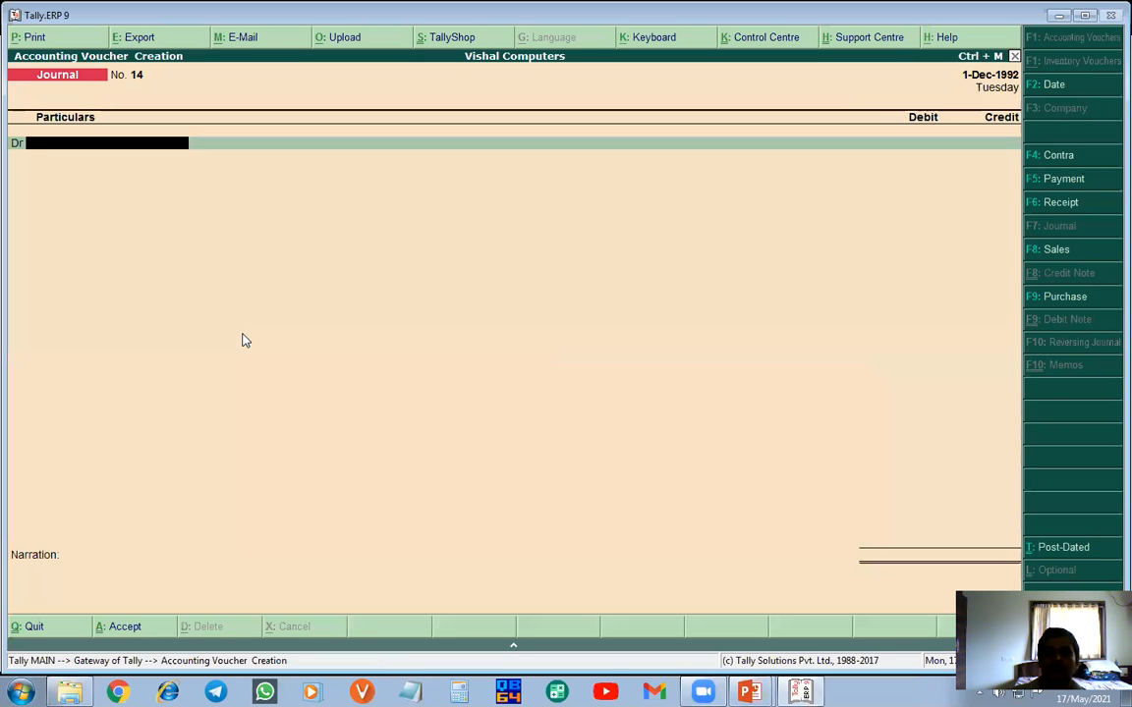
- Debit Advertisment A/c with 5,000 on the voucher's first line
type("a")
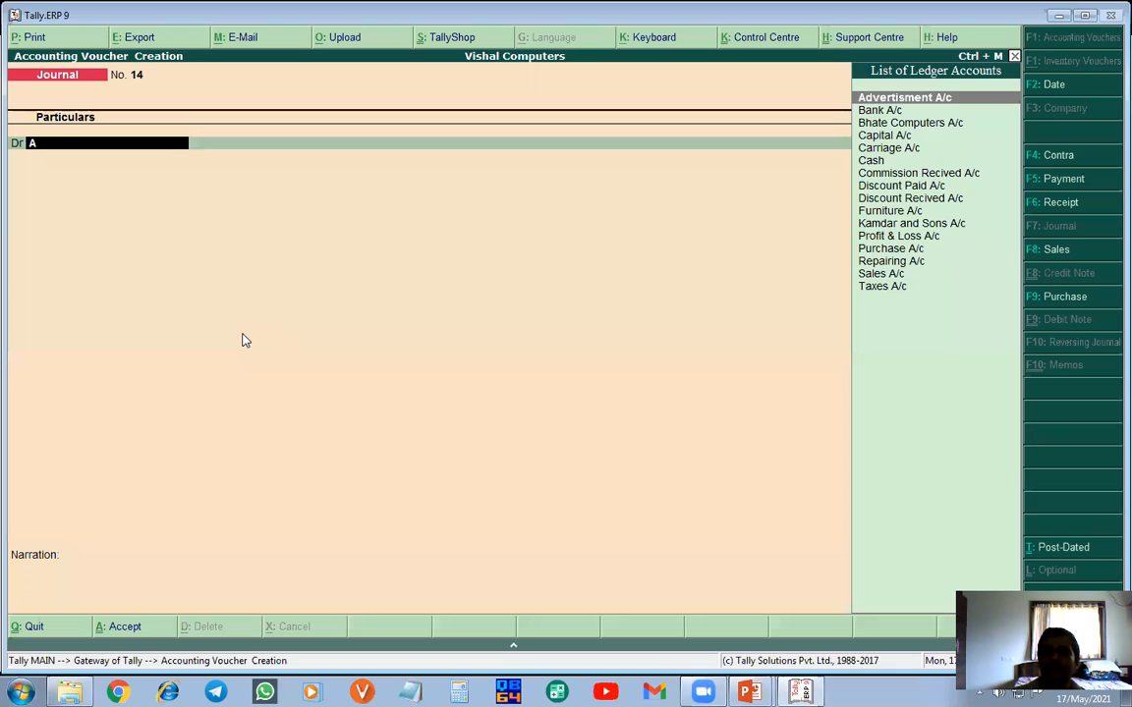
key("Return")
type("5000")
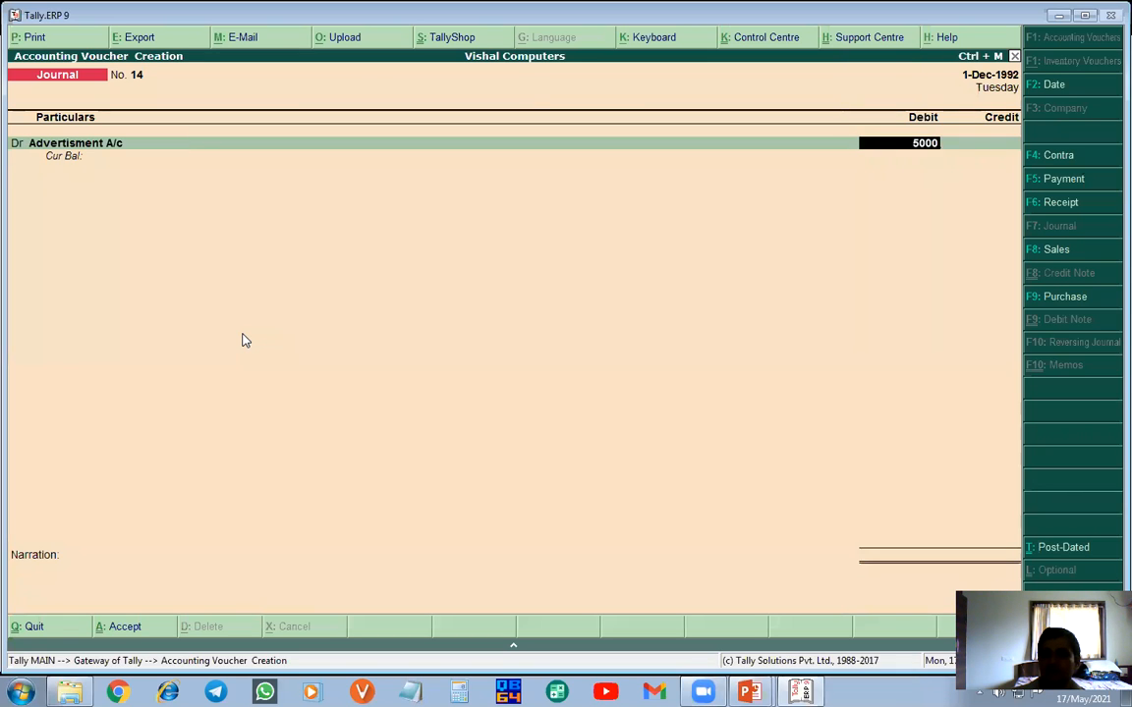
key("Return")
key("Return")
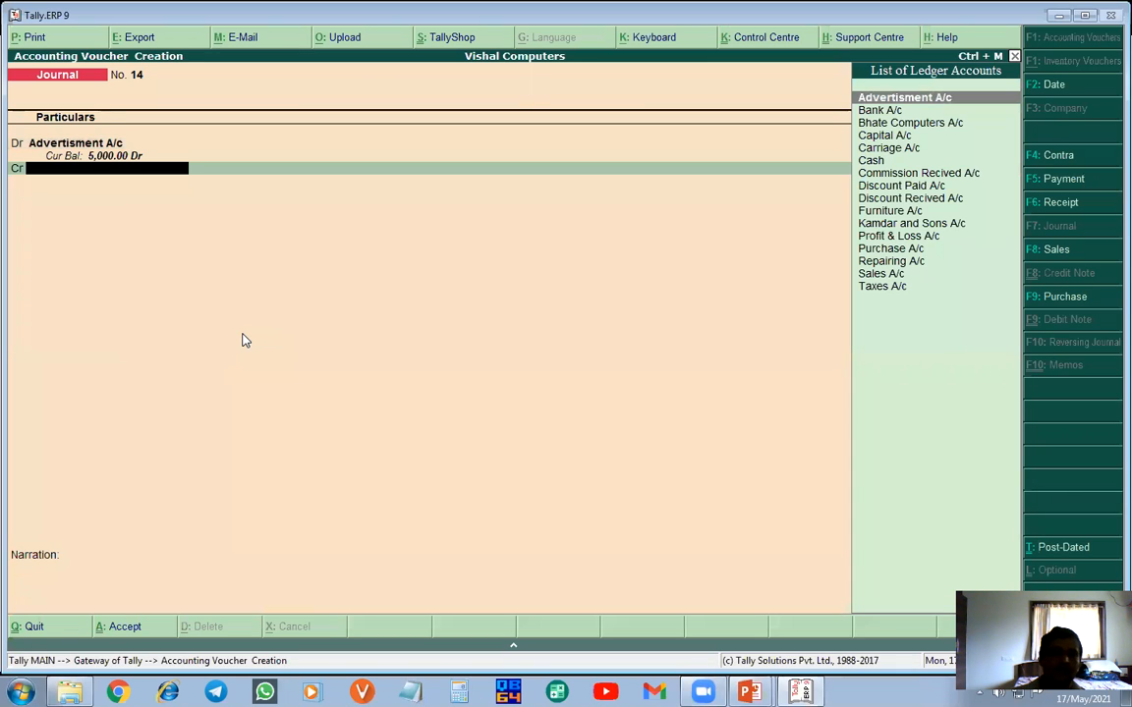
- Credit Cash with 5,000 on the advertisement voucher's second line
type("c")
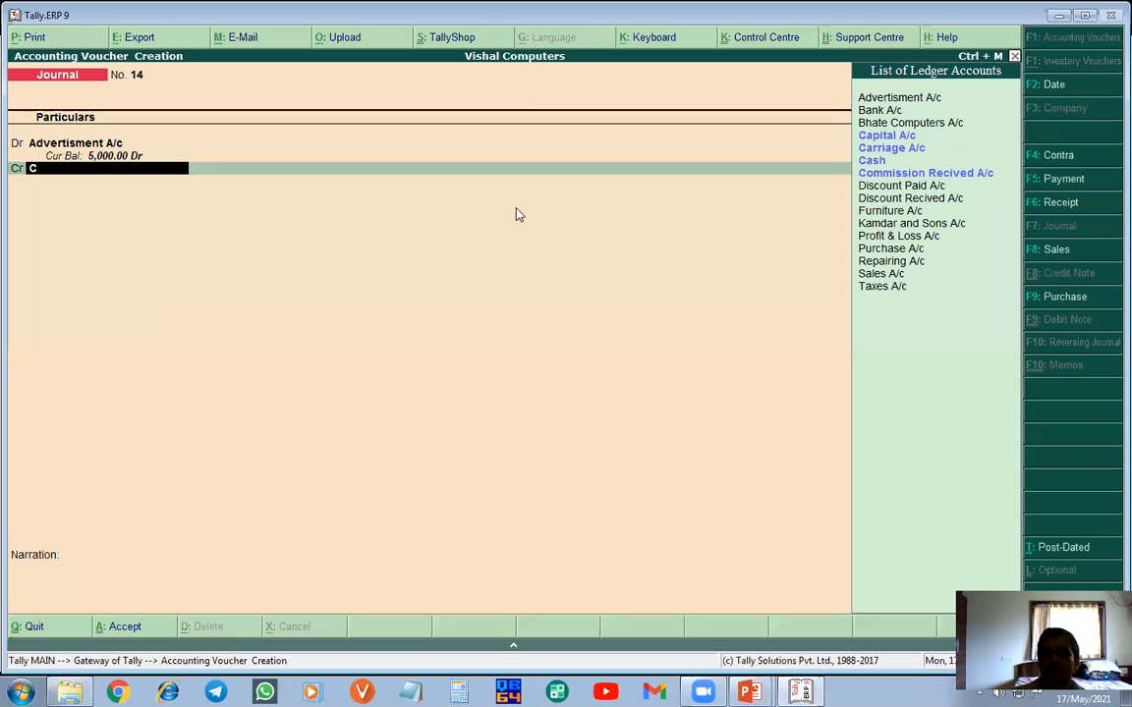
left_click(879, 162)
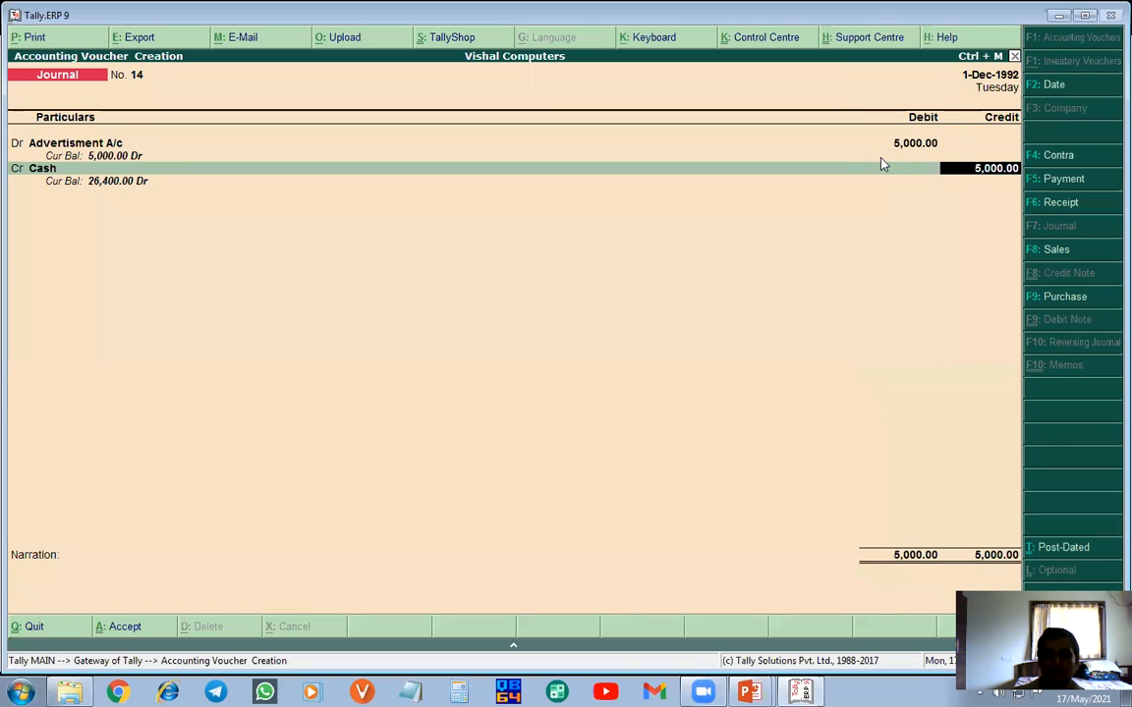
key("Return")
- Enter the narration "Being Advertisment paid to dainek Lokmat" and save the advertisement voucher
type("Being")
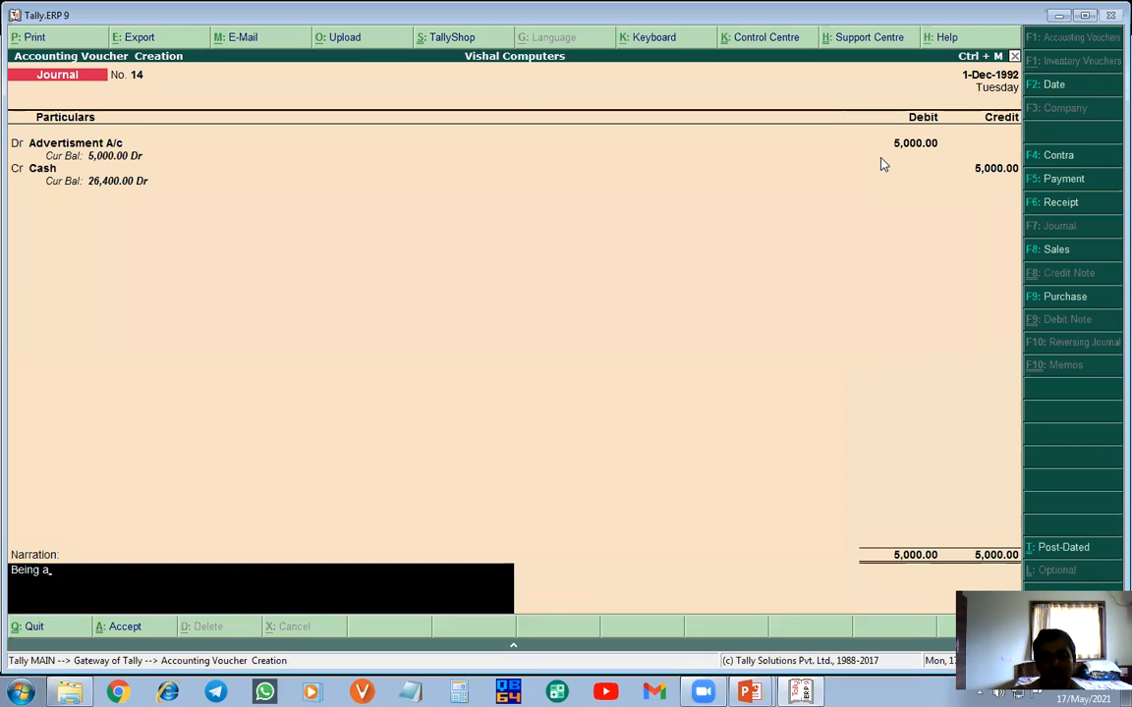
type("Advertisment pai")
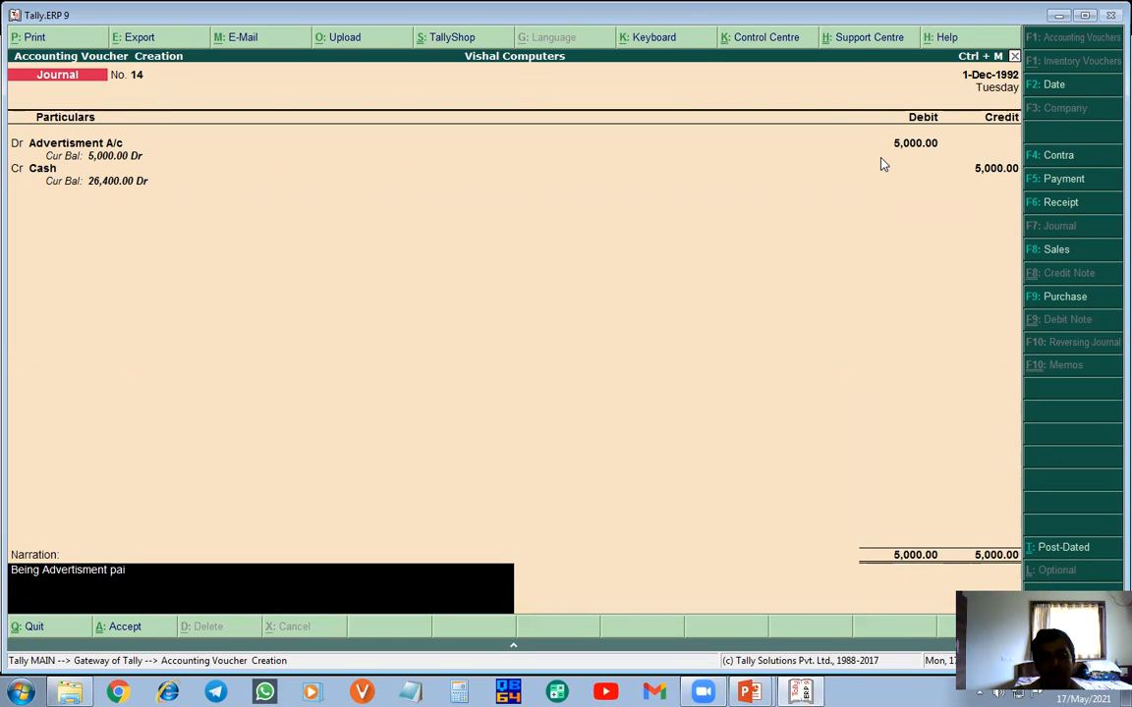
type("d to daini")
key("BackSpace")
type("ek")
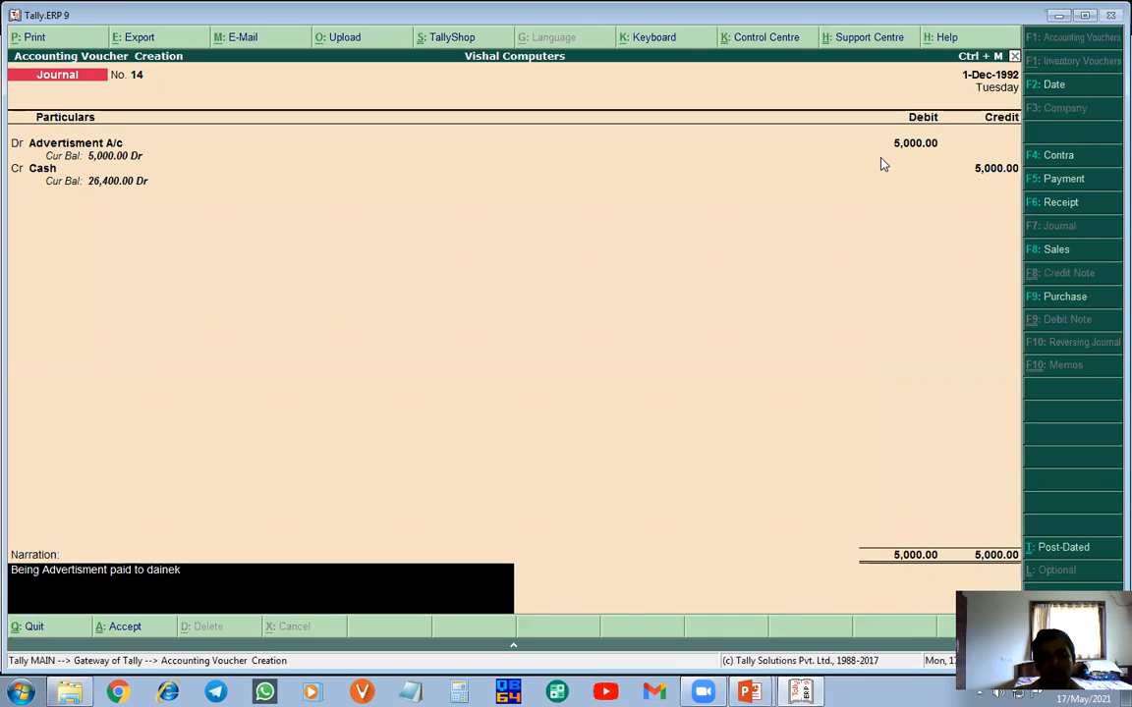
type(" Lokmat")
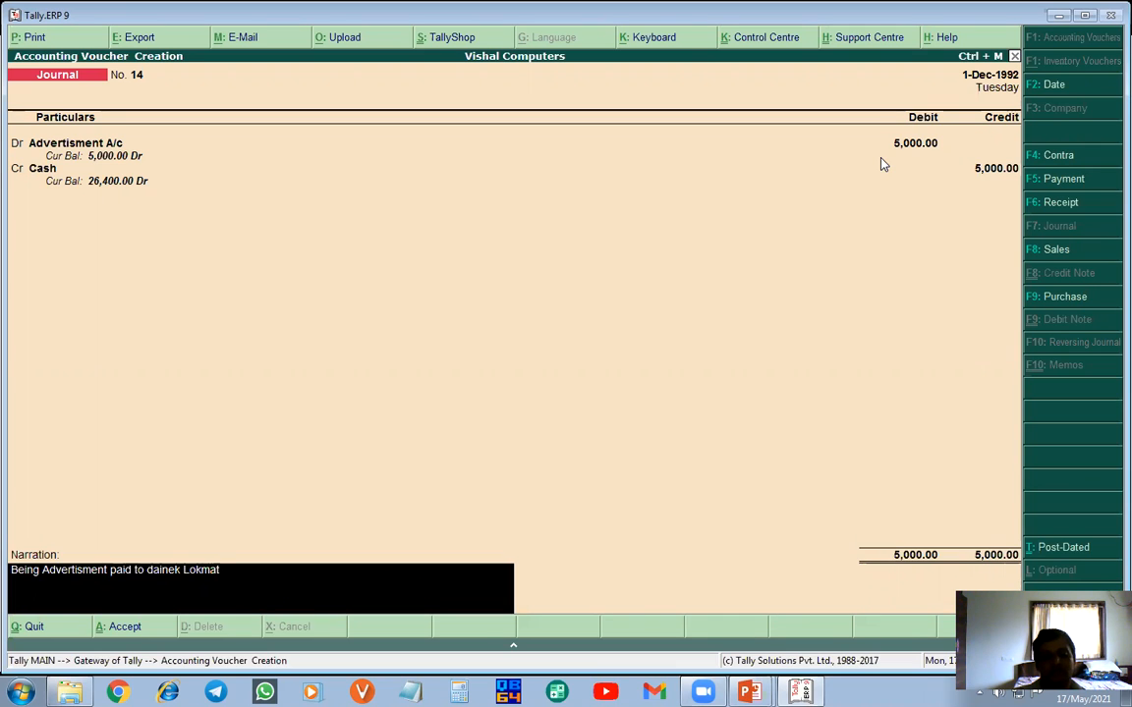
key("Return")
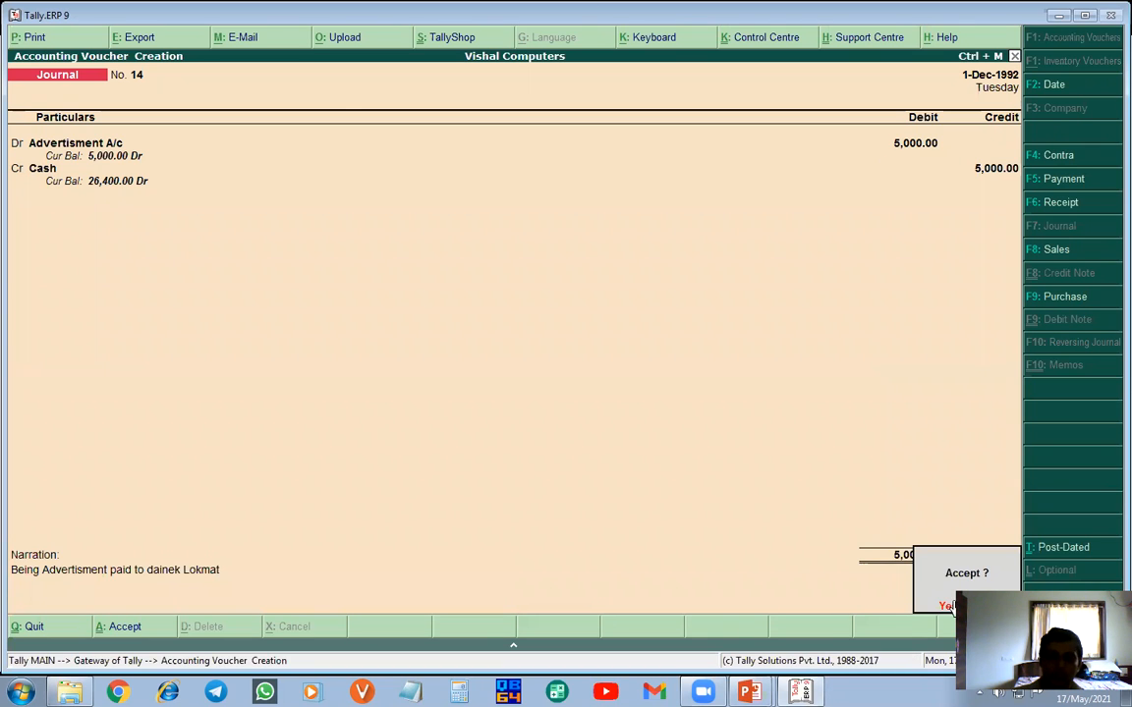
left_click(947, 608)
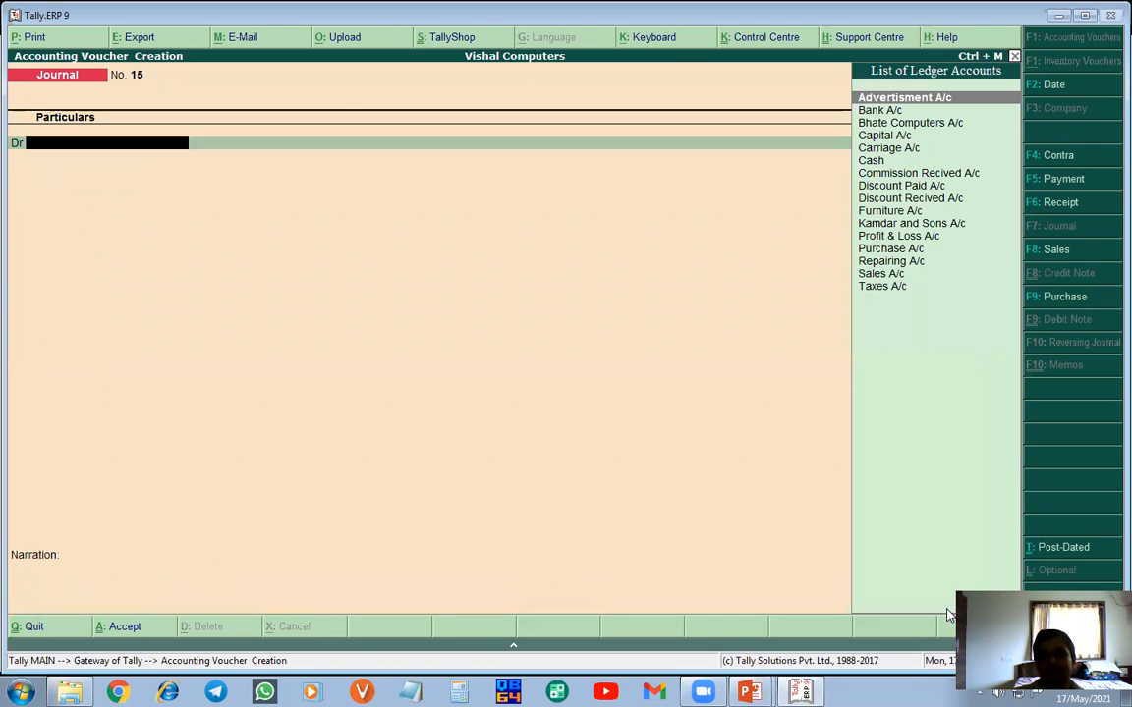
- Switch to the slide show's 02/12/1992 sales entry, circle its date, and underline both account names and the 82000 amounts
key("alt+Tab")
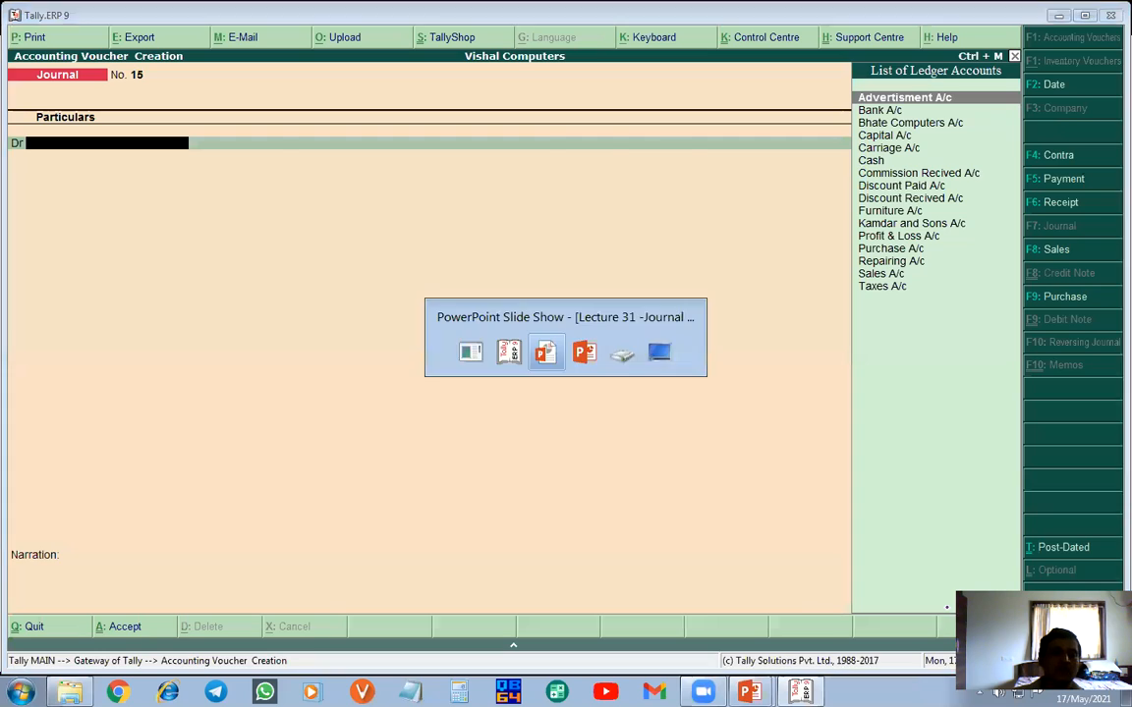
key("Right")
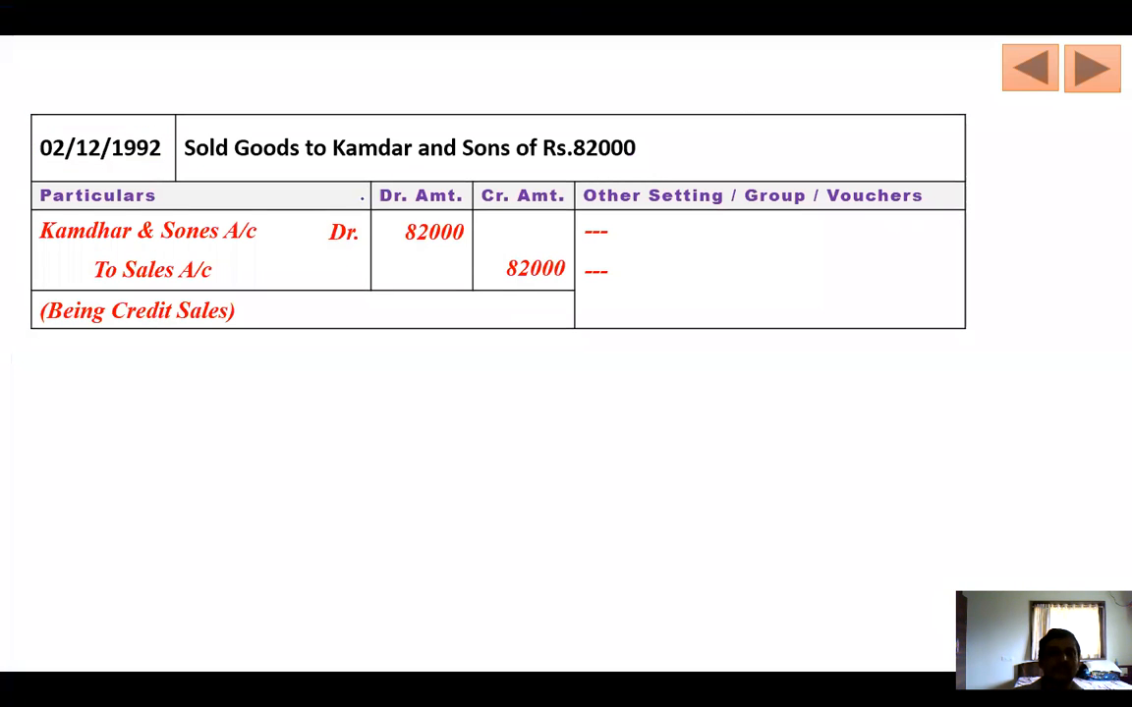
mouse_move(37, 129)
left_mouse_down()
mouse_move(48, 164)
mouse_move(157, 167)
mouse_move(169, 124)
mouse_move(28, 128)
left_mouse_up()
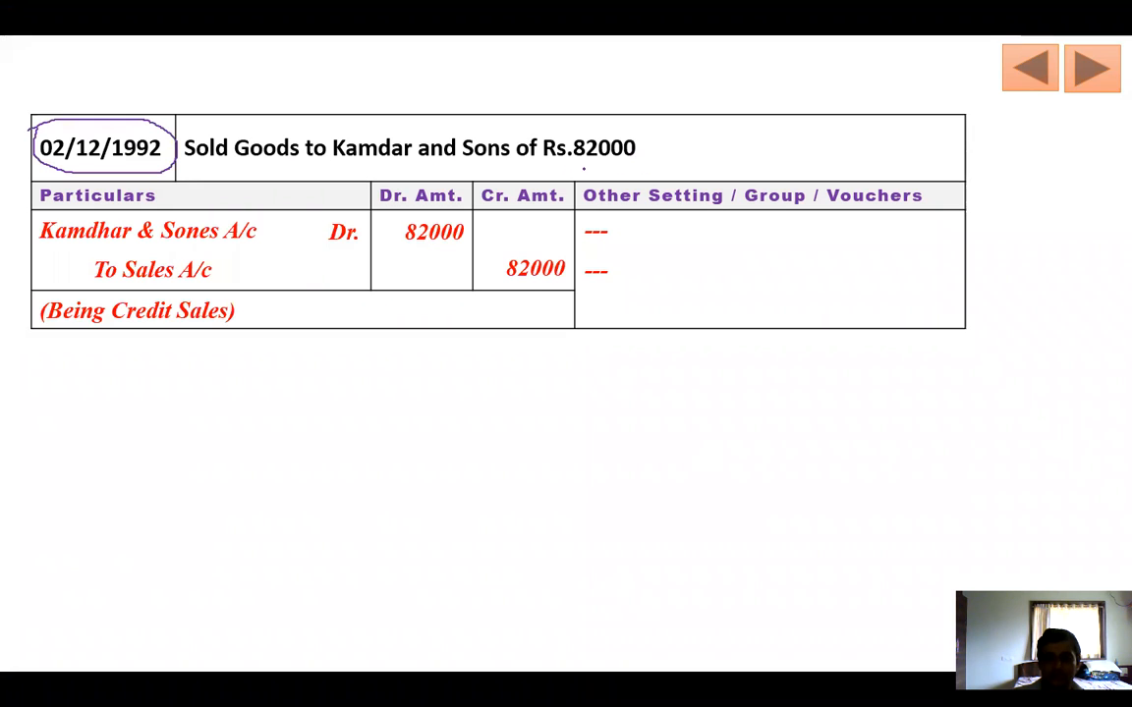
left_click_drag(568, 159, 637, 161)
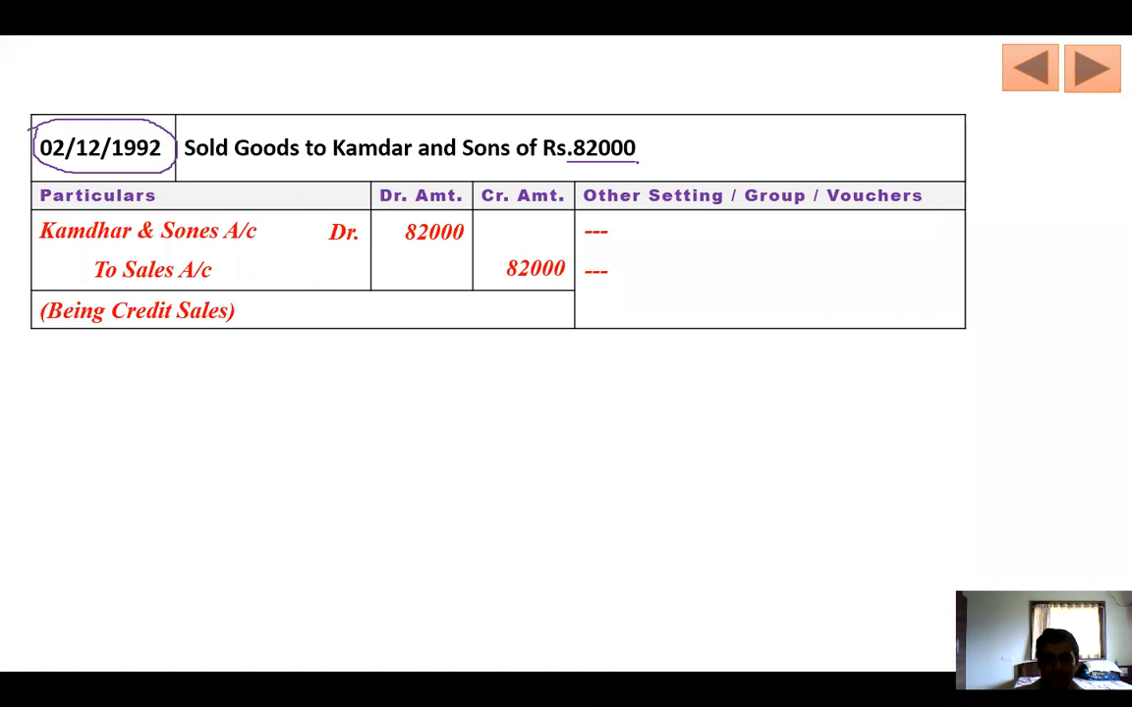
left_click_drag(48, 251, 237, 253)
left_click_drag(381, 249, 478, 248)
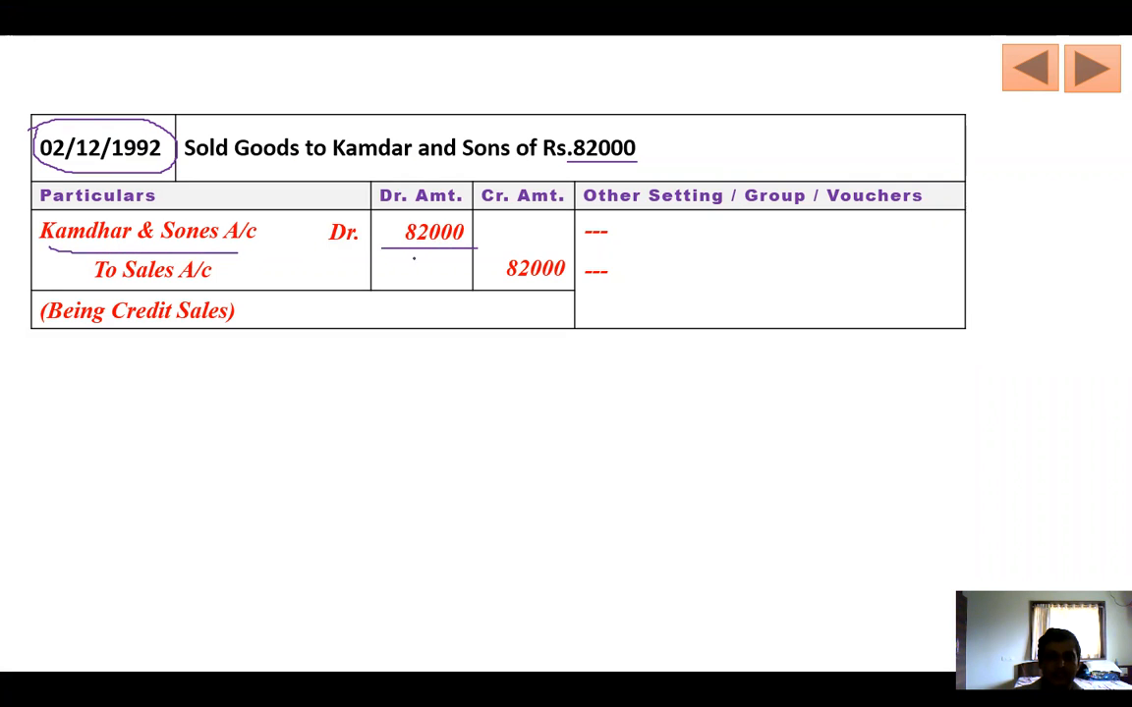
left_click_drag(90, 287, 234, 288)
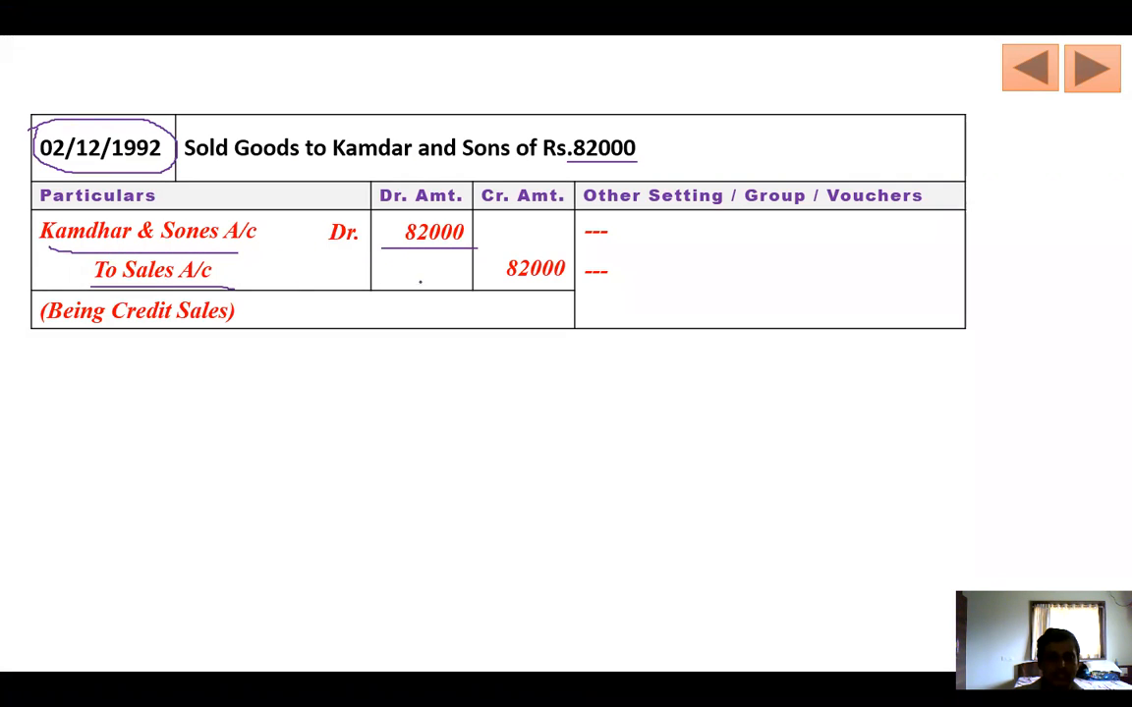
left_click_drag(501, 285, 574, 282)
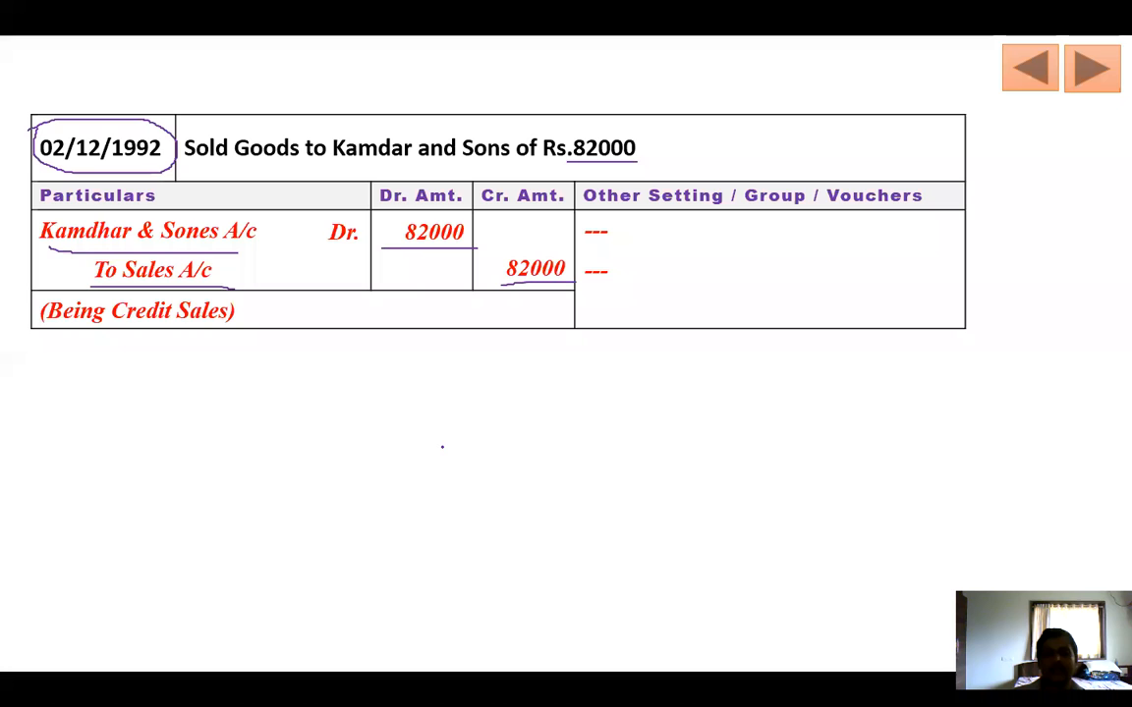
- Switch to Tally.ERP 9 and set the new journal voucher's date to 2-12-1992
key("alt+Tab")
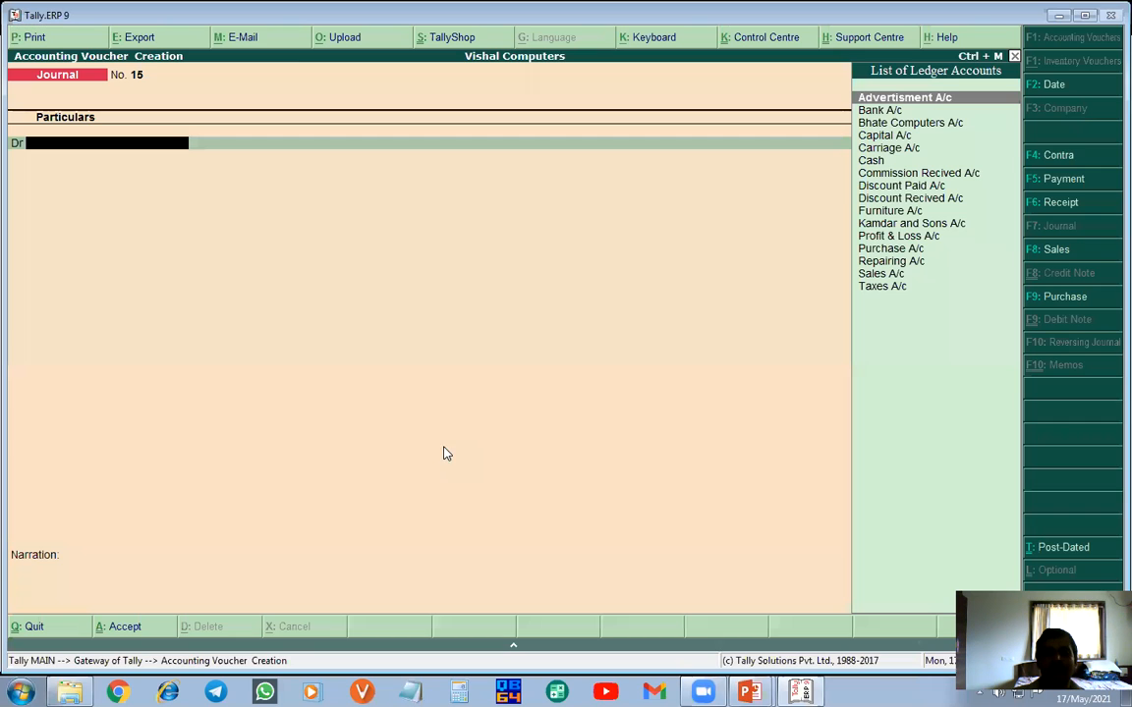
left_click(1049, 87)
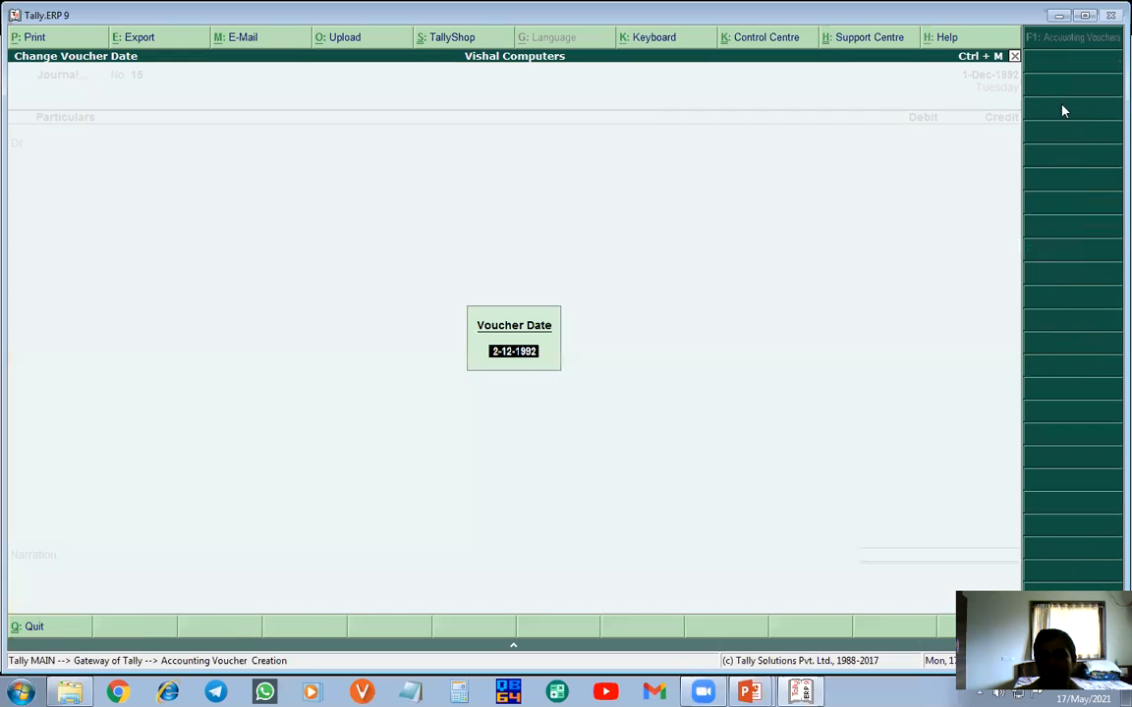
key("Return")
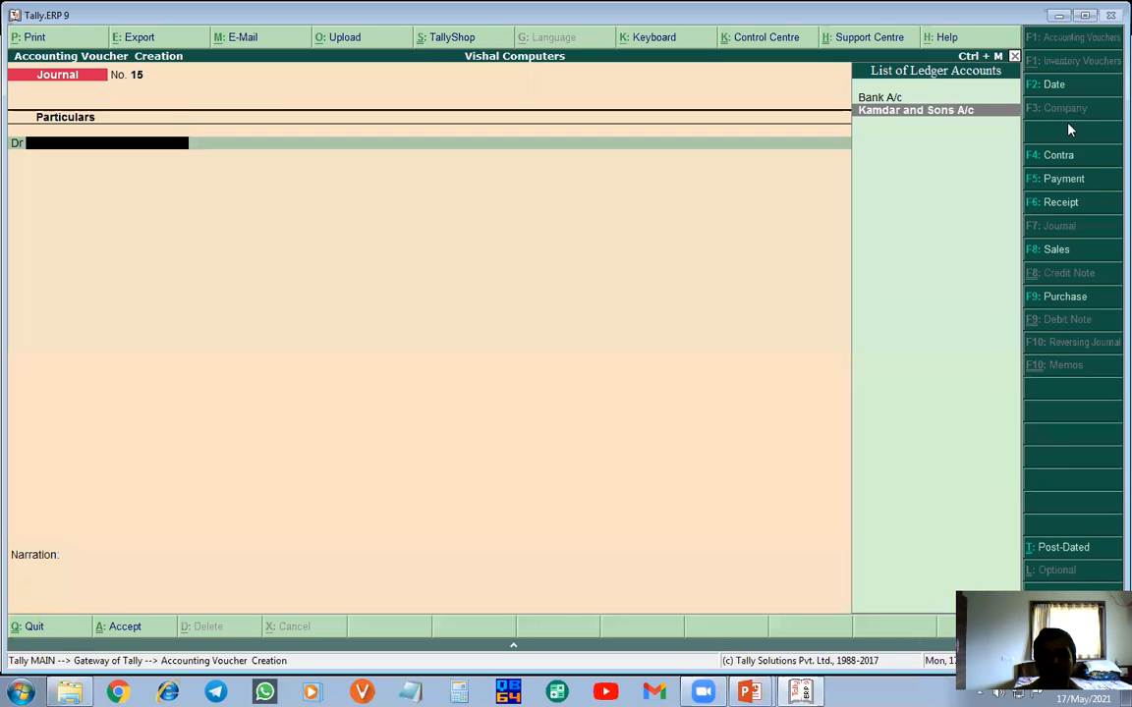
- Debit Kamdar and Sons A/c with 82,000 and credit Sales A/c with the same amount
key("Return")
type("82000")
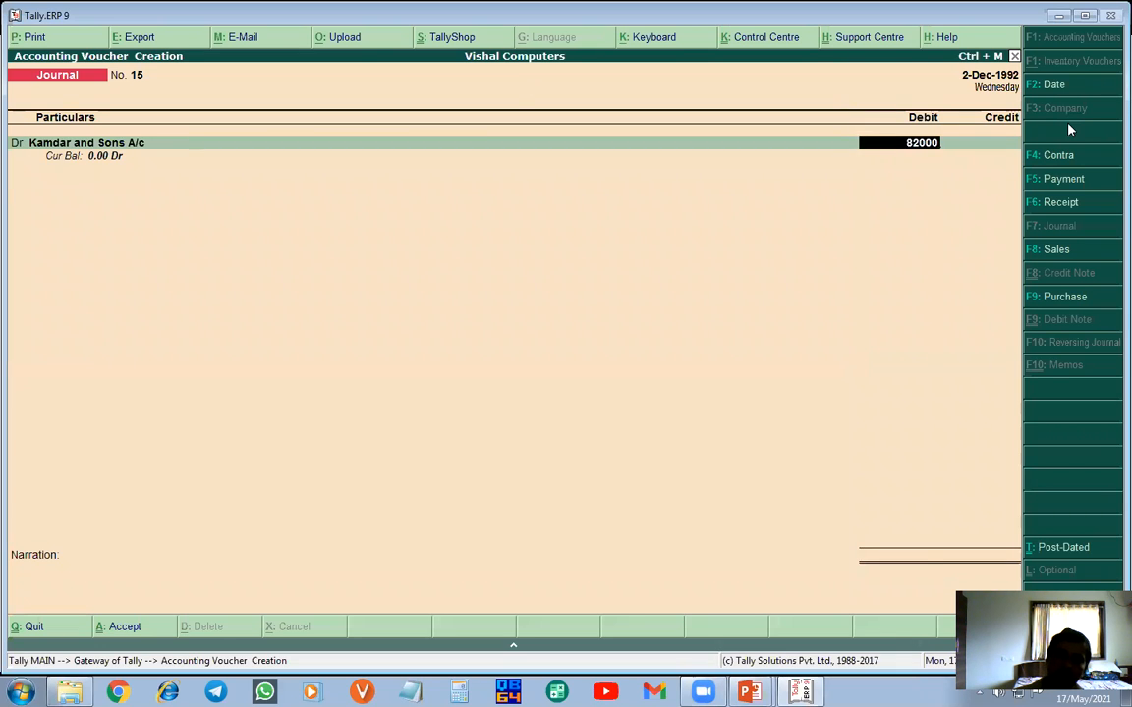
key("Return")
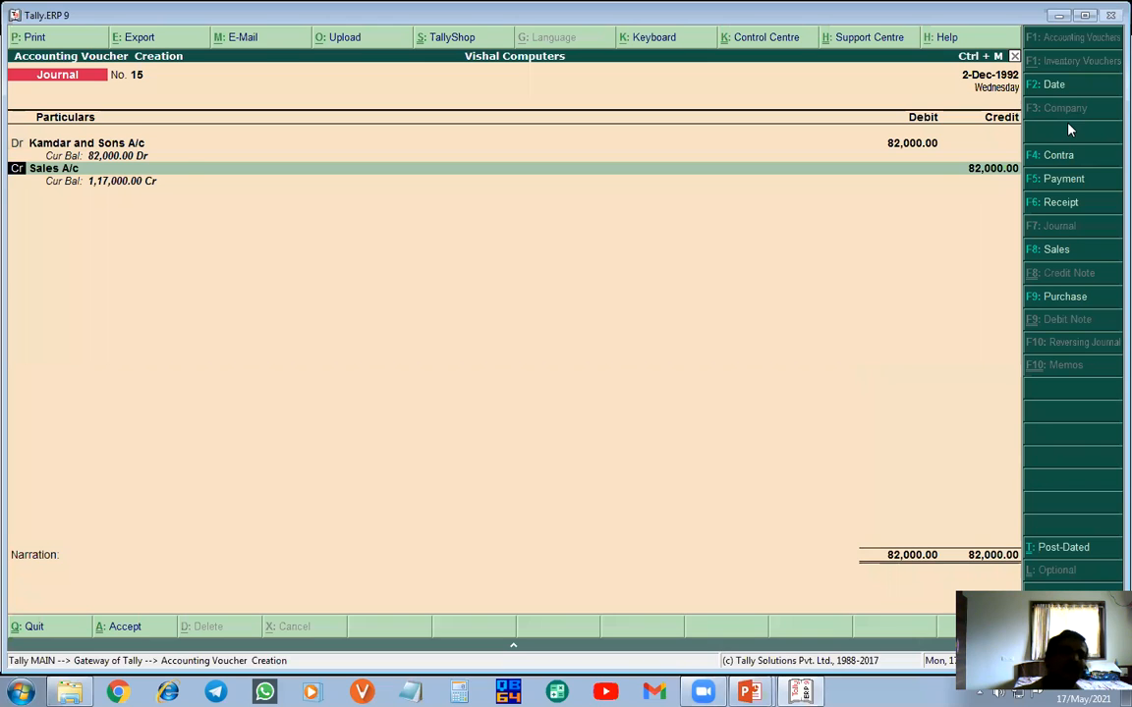
key("Return")
key("Return")
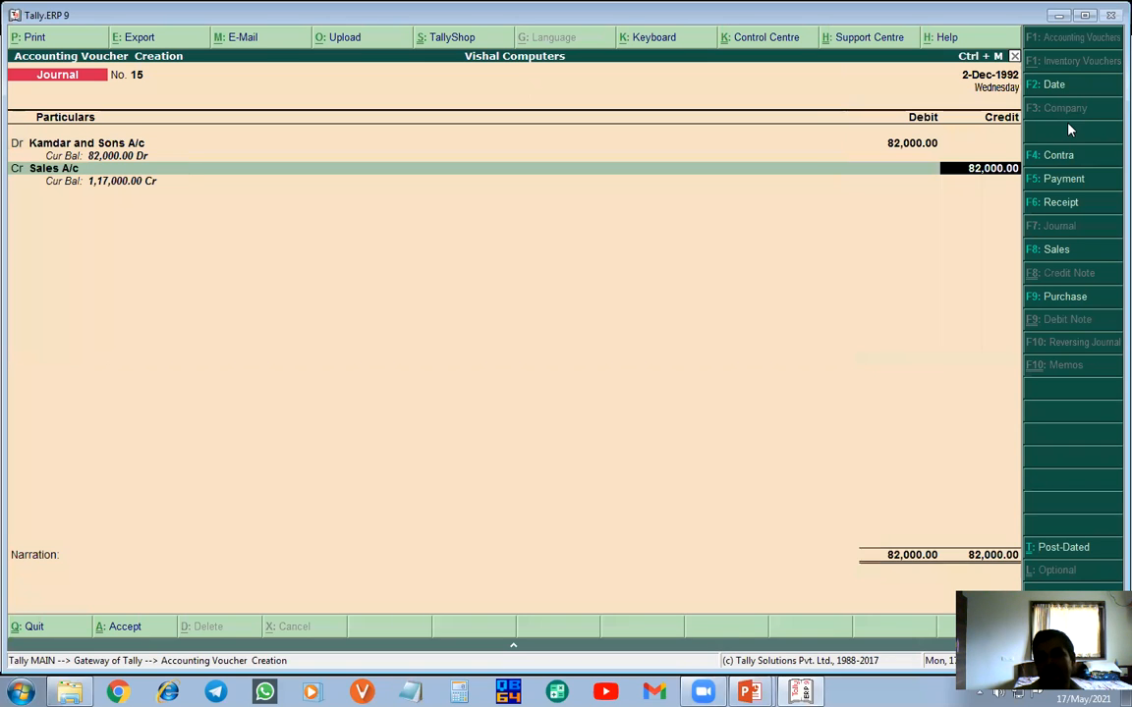
key("Return")
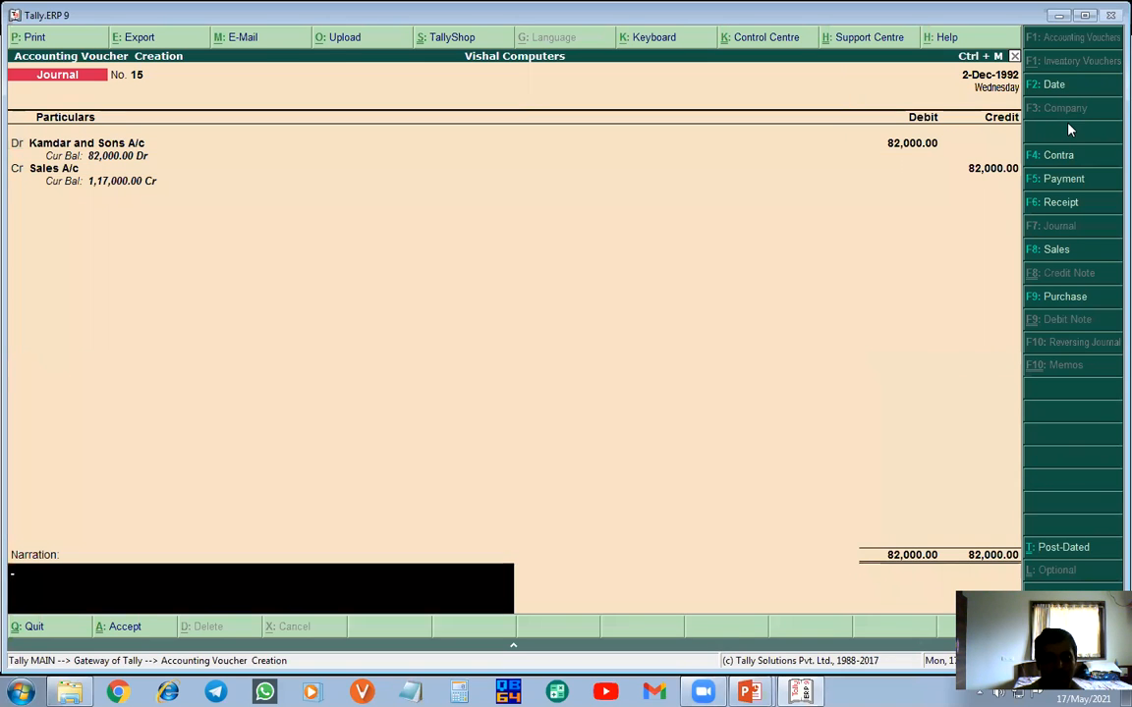
- Enter the narration "Being Credit Sales" and save the credit sales voucher
type("B")
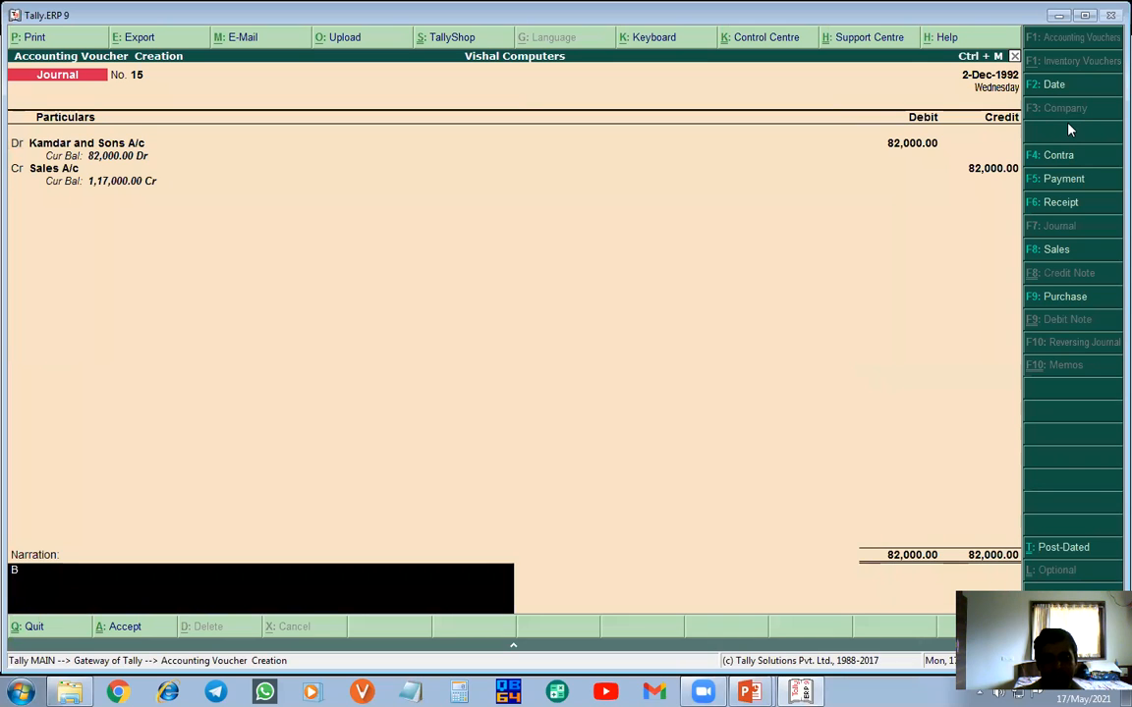
type("eing Credit Sales")
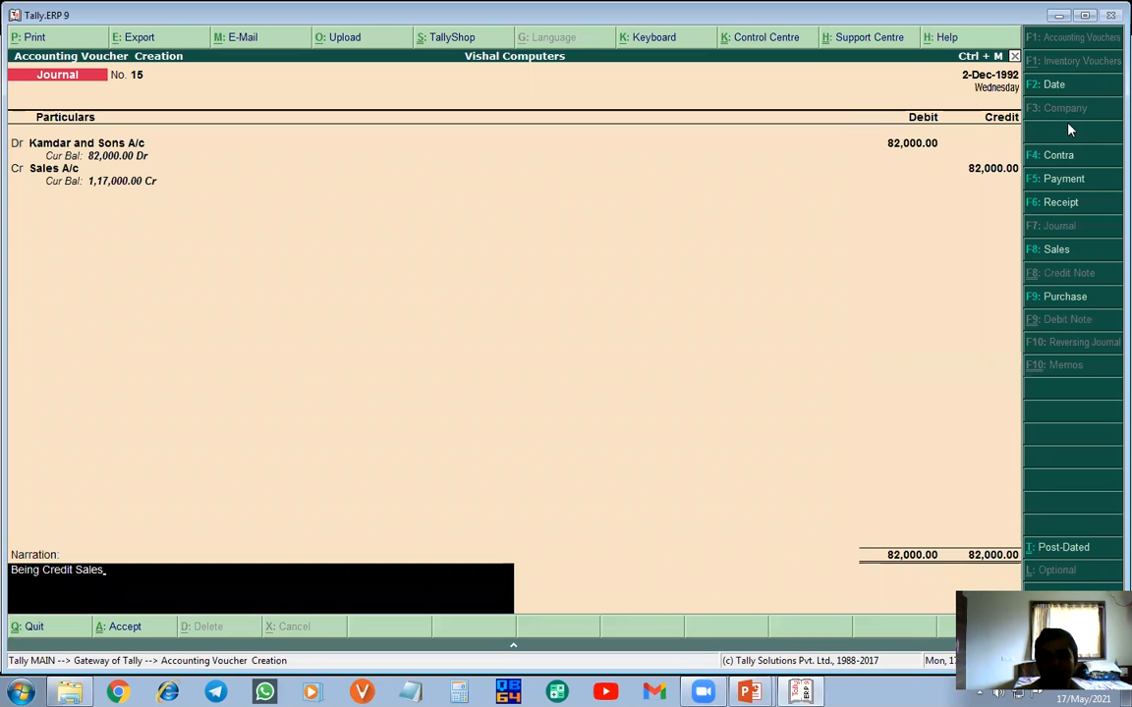
key("Return")
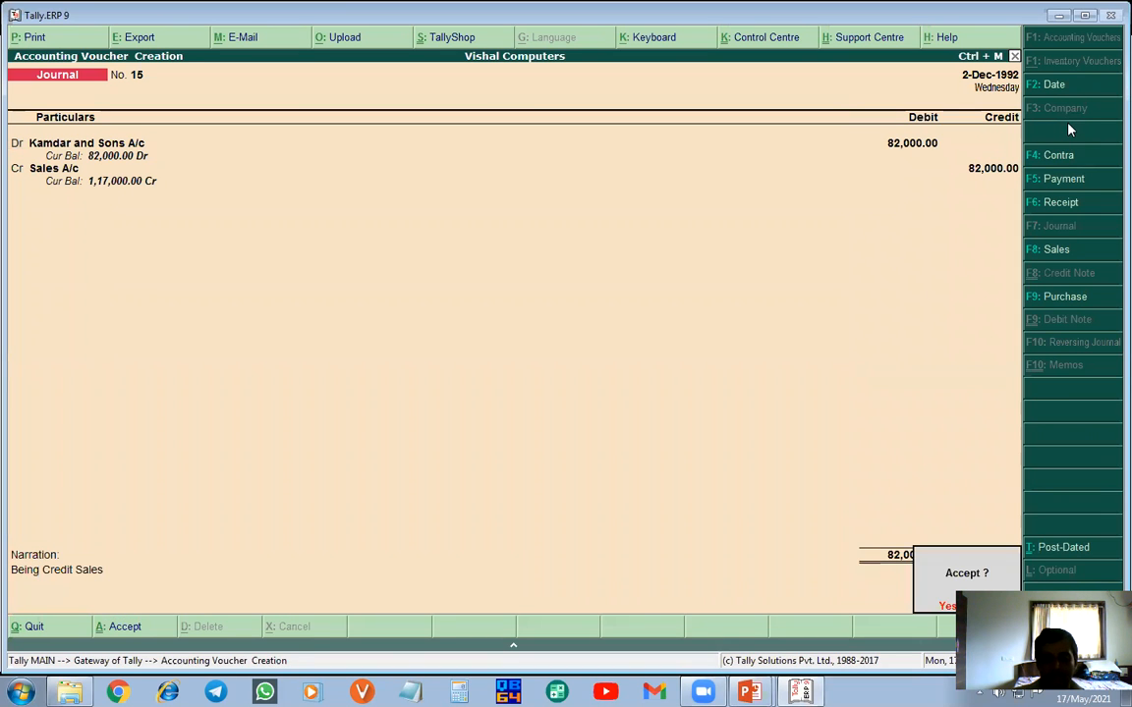
key("Return")
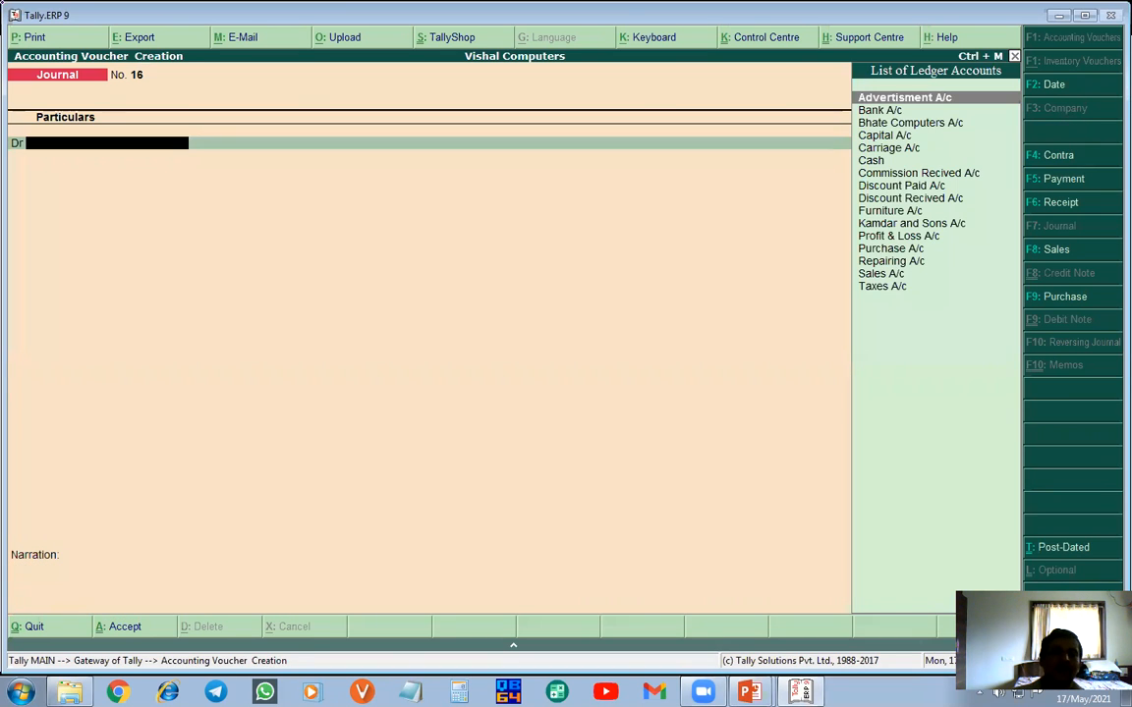
- Switch to the PowerPoint slide show with the journal entries
key("alt+Tab")
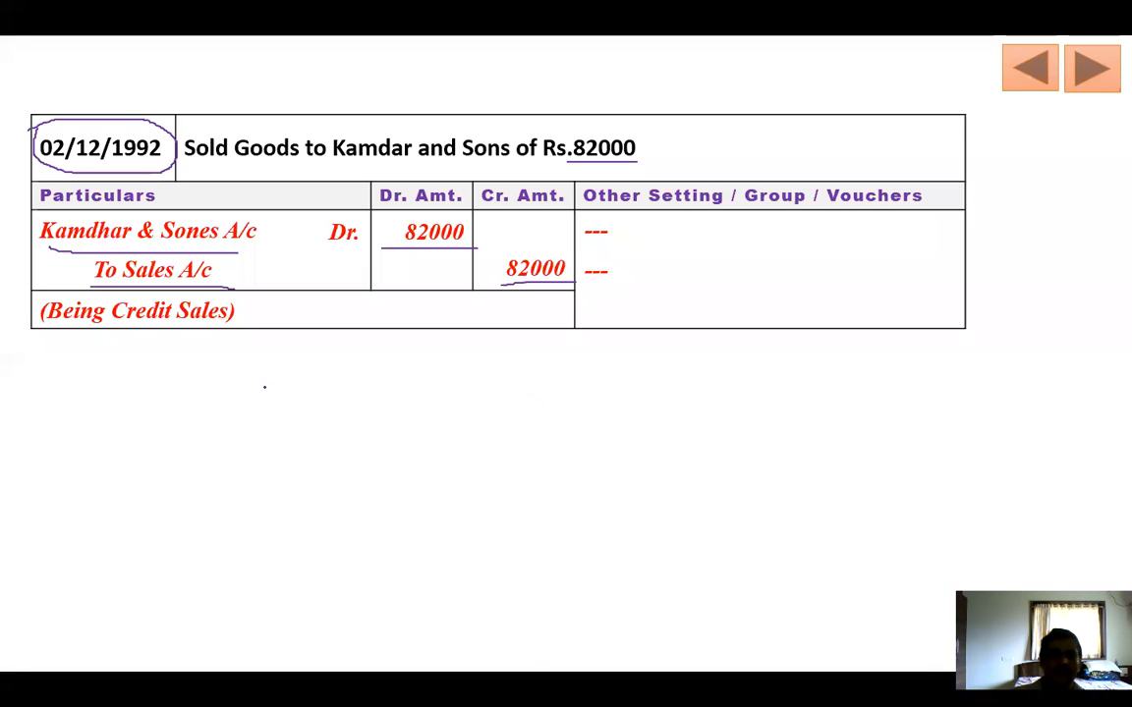